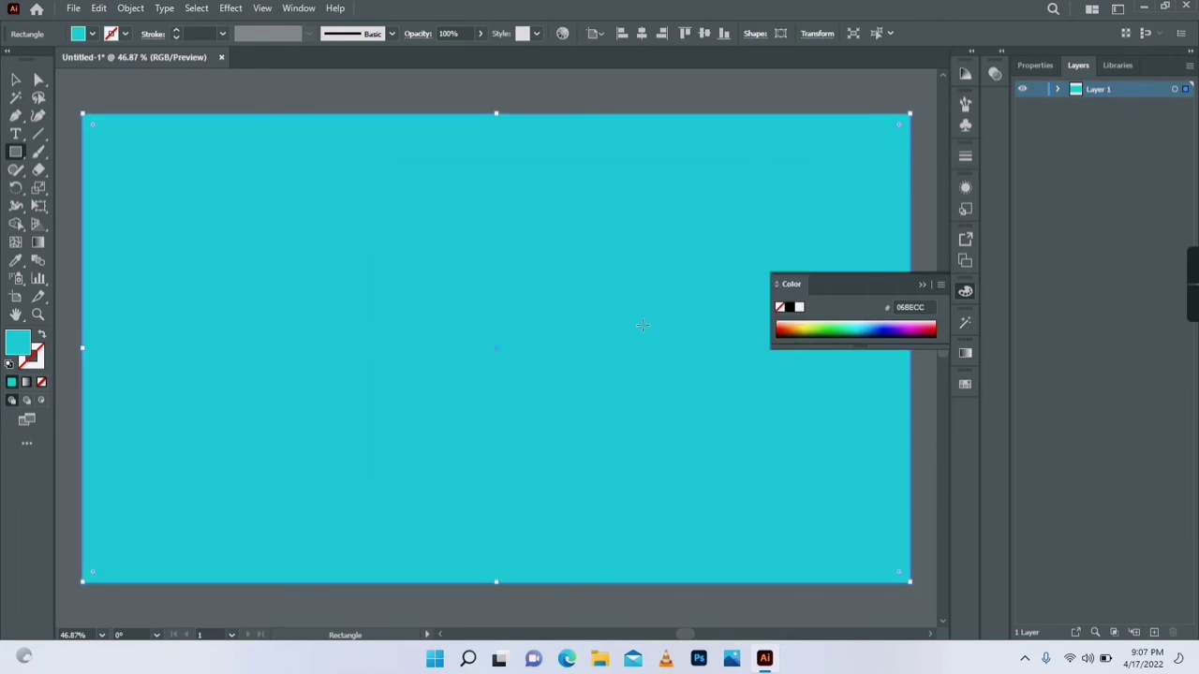
Apply a linear gradient fill to the background rectangle, using its bright teal for both colour stops.
left_click(965, 353)
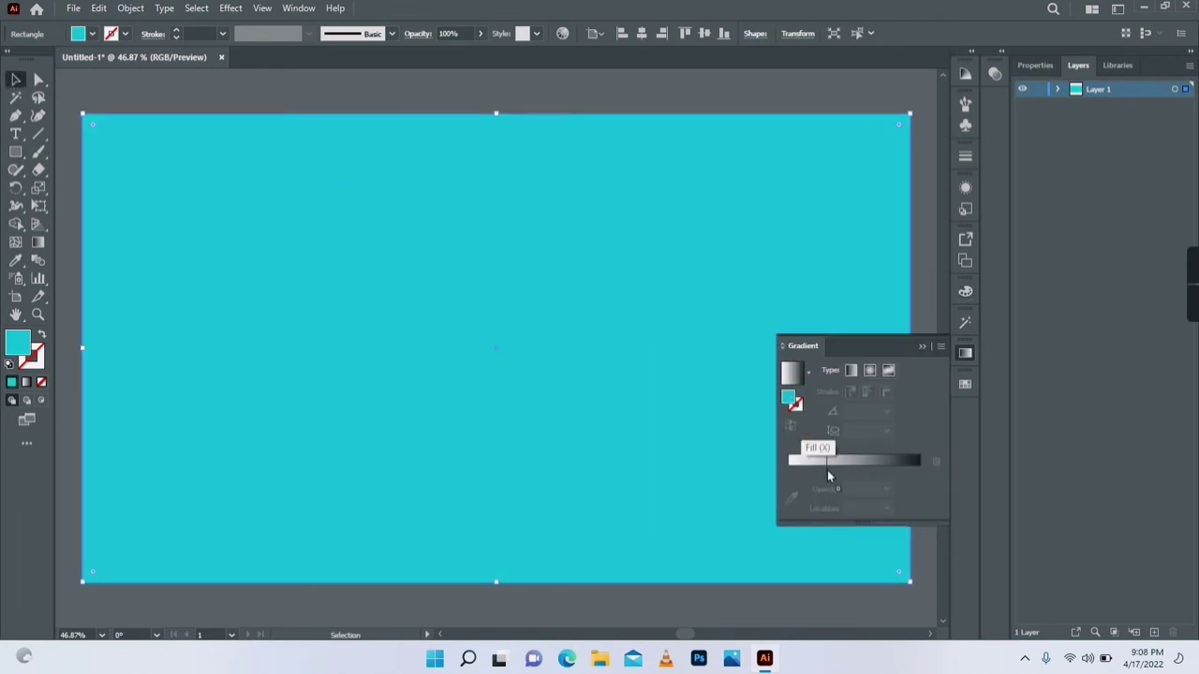
left_click_drag(828, 476, 830, 478)
left_click_drag(920, 488, 930, 528)
left_click_drag(831, 488, 856, 488)
left_click_drag(788, 488, 794, 522)
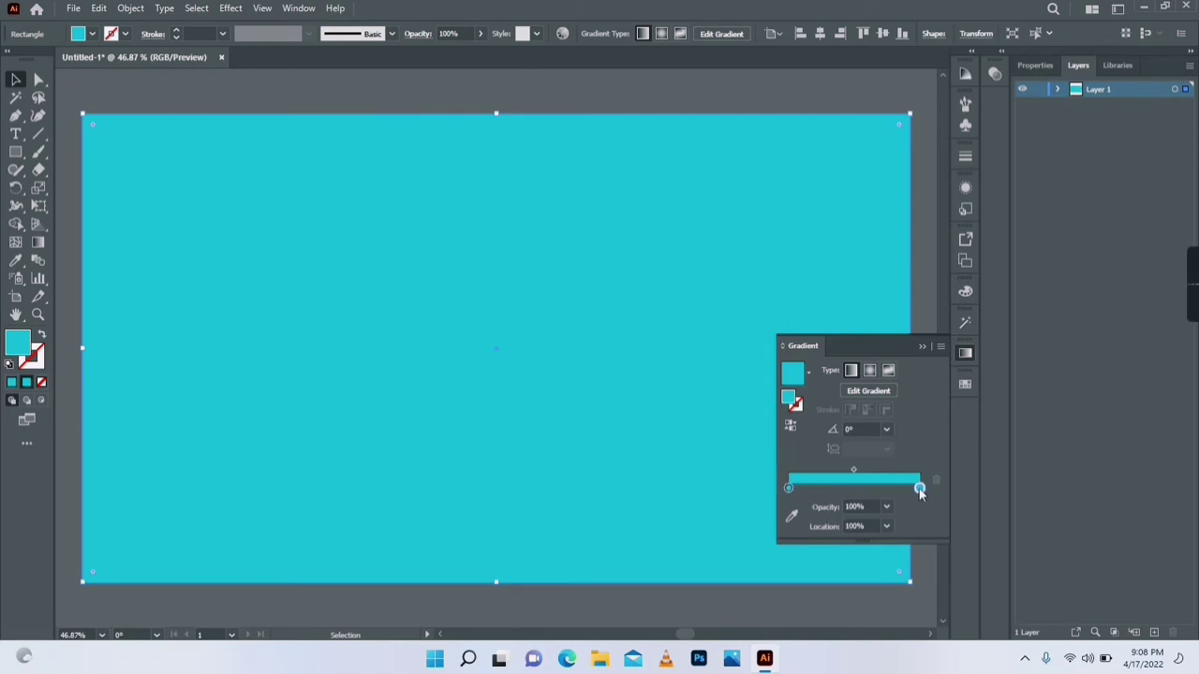
Give the rectangle's gradient a dark teal end colour from the colour guide shades and make it radial.
left_click(965, 73)
left_click(824, 137)
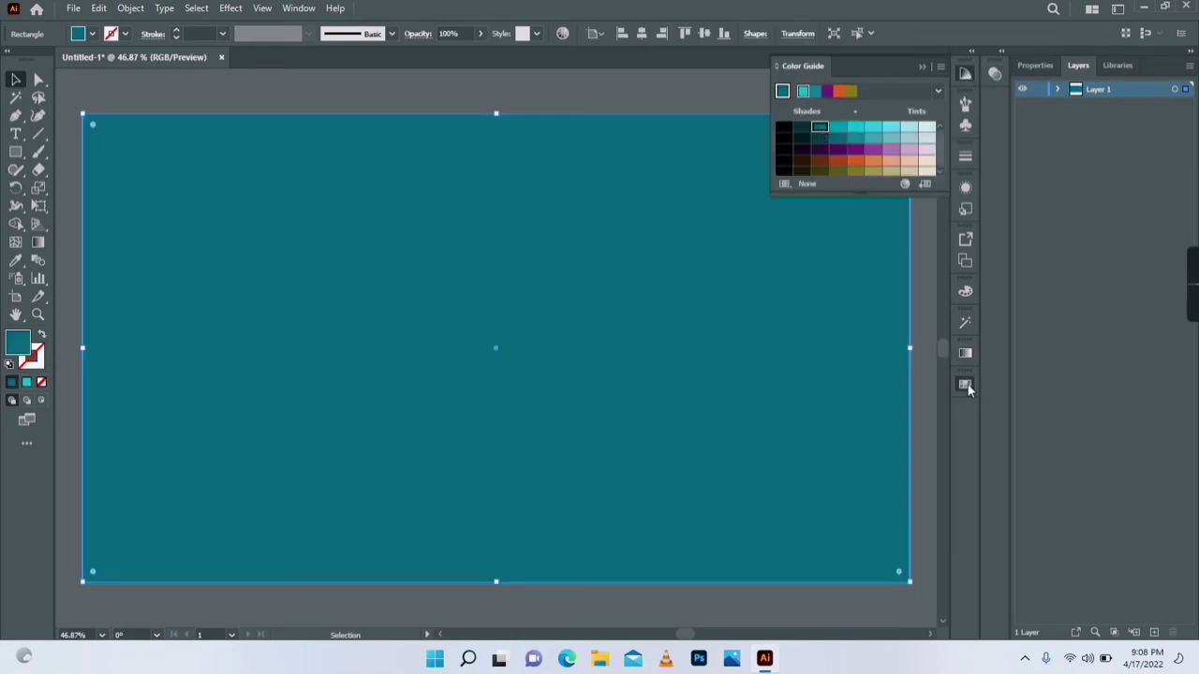
left_click(965, 353)
left_click(908, 468)
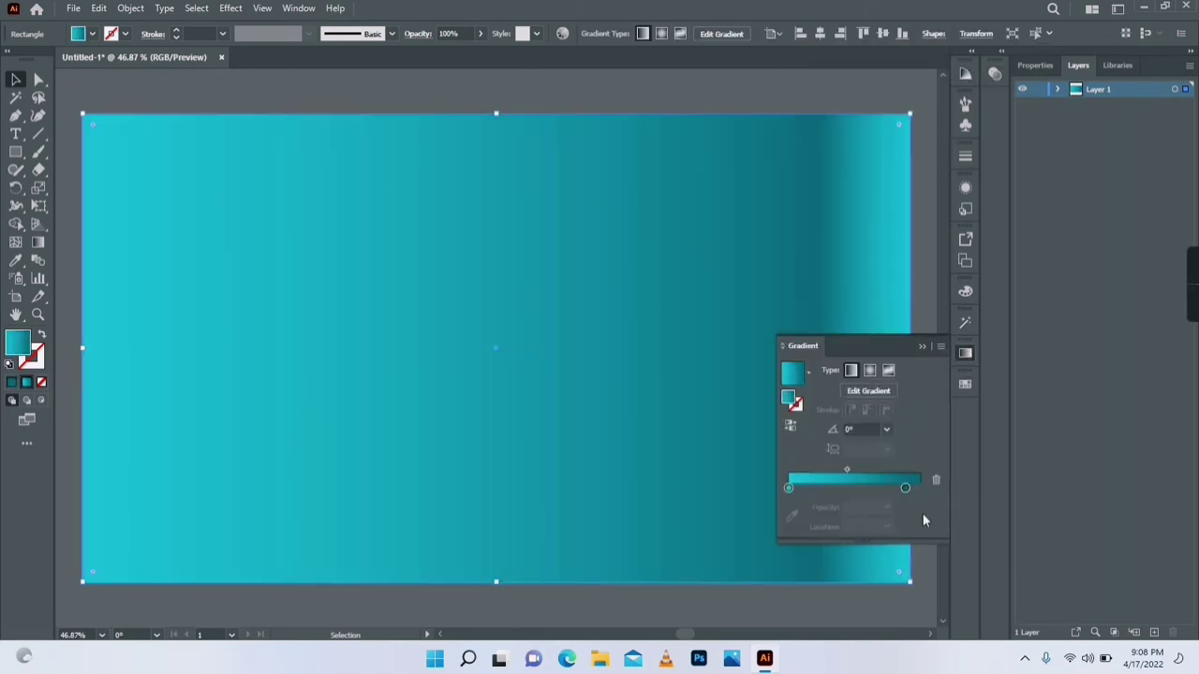
left_click(869, 370)
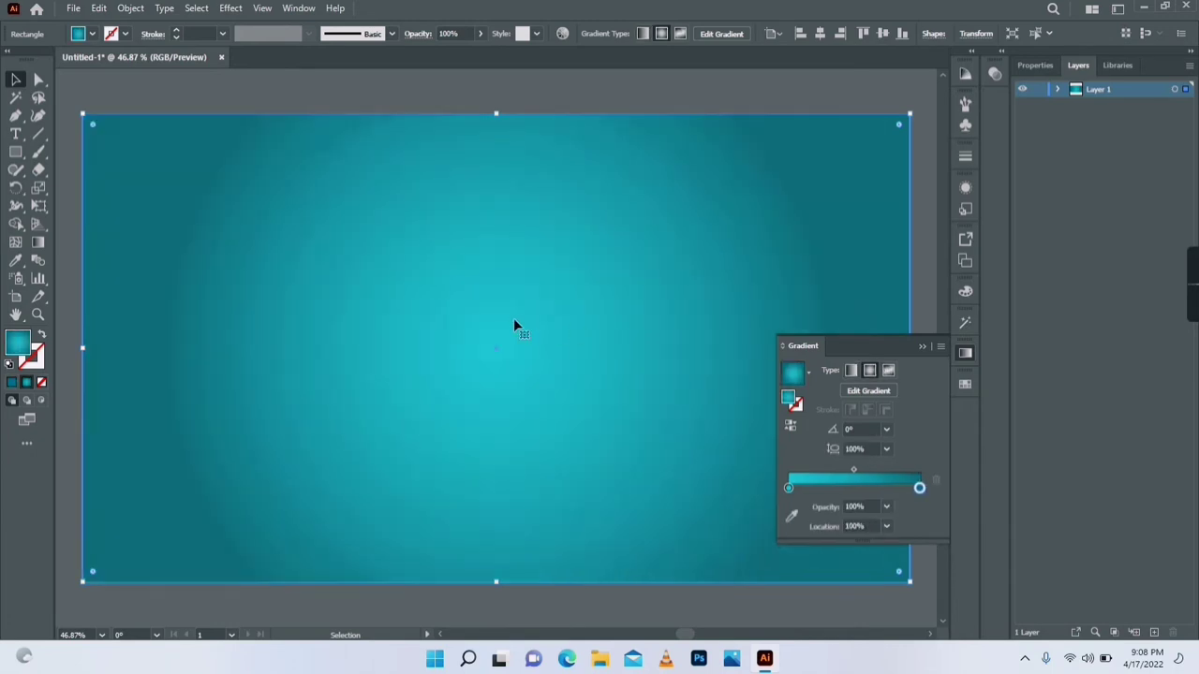
Run the radial gradient diagonally from near the rectangle's upper-left corner towards its lower-right corner, and deselect the rectangle.
left_click(39, 246)
mouse_move(99, 133)
left_mouse_down()
mouse_move(675, 495)
mouse_move(789, 469)
left_mouse_up()
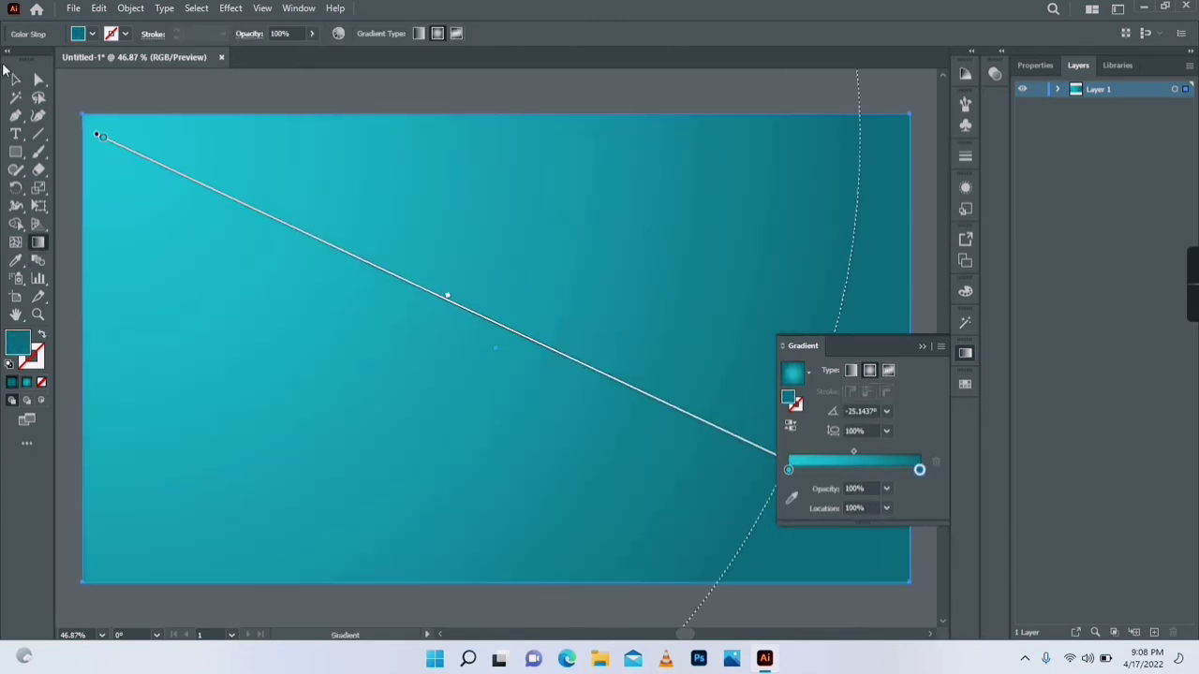
left_click(15, 80)
left_click(614, 96)
left_click(965, 353)
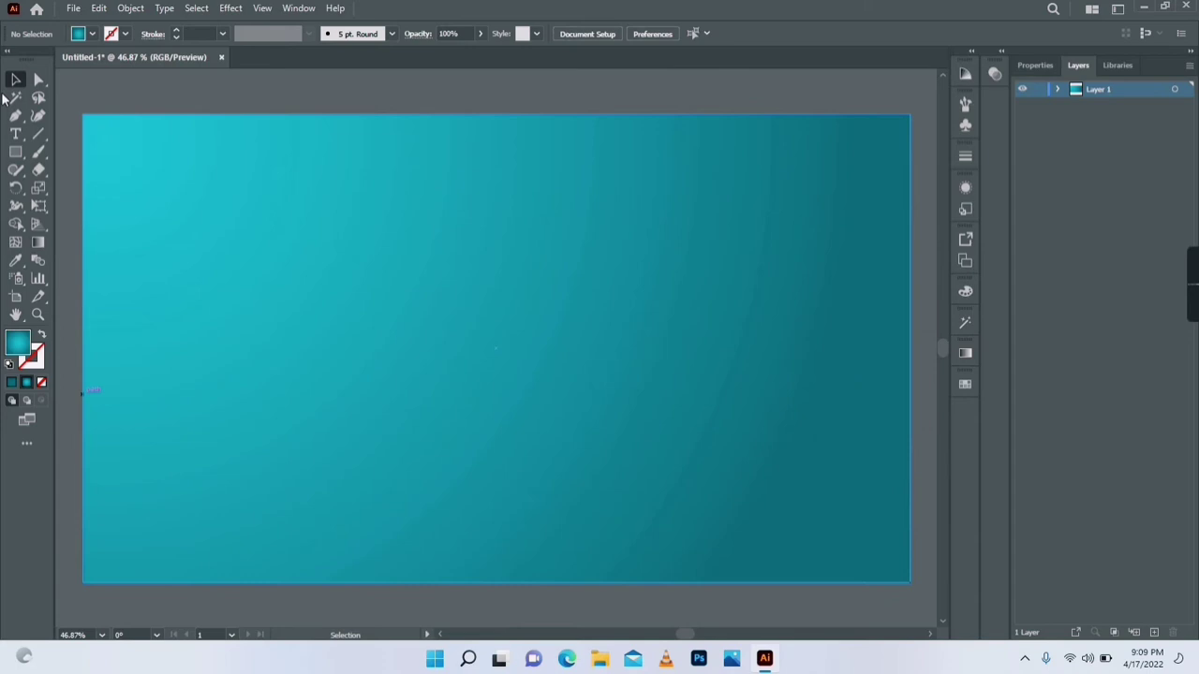
Lock the gradient background rectangle.
left_click(469, 236)
left_click(130, 7)
mouse_move(300, 115)
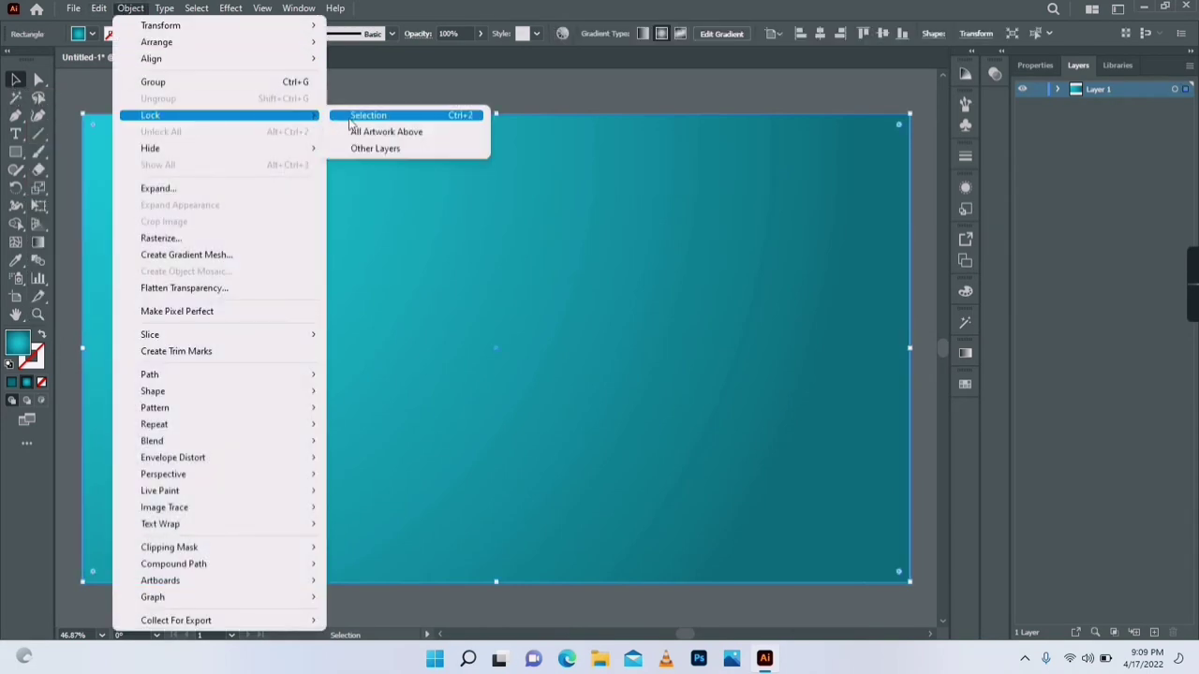
left_click(354, 115)
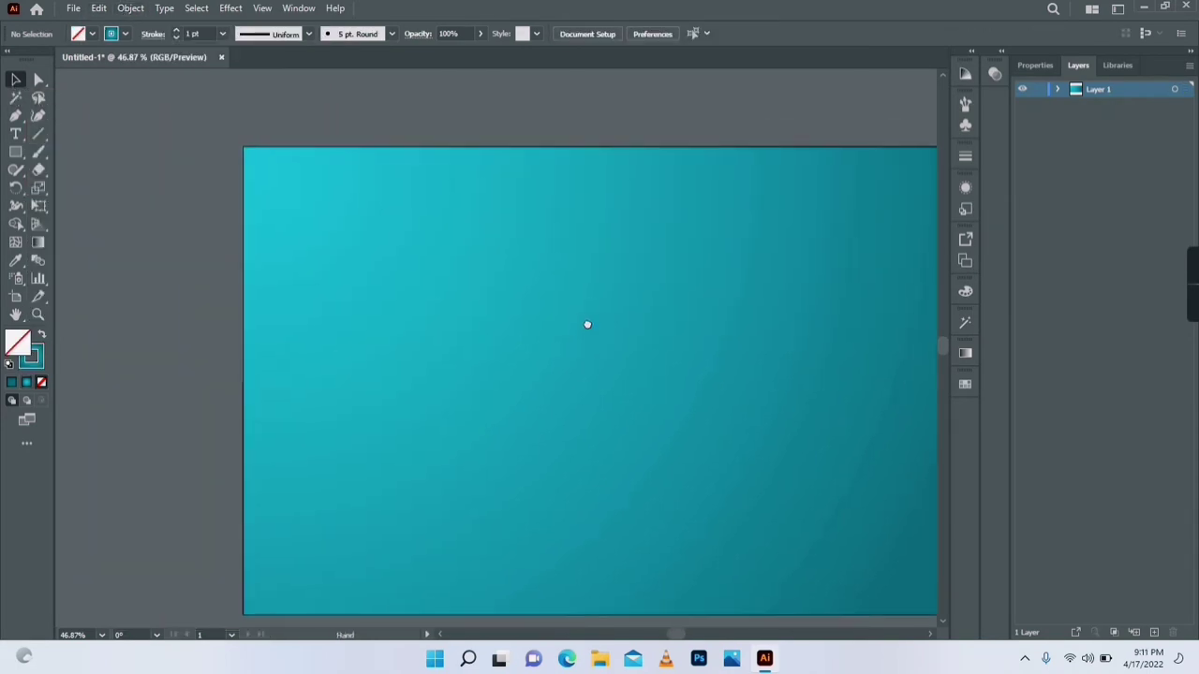
Draw an ellipse about 596 by 604 pt and position it so it overlaps the artboard's upper-left corner.
left_click(15, 152)
left_click(89, 185)
left_click_drag(159, 101, 456, 404)
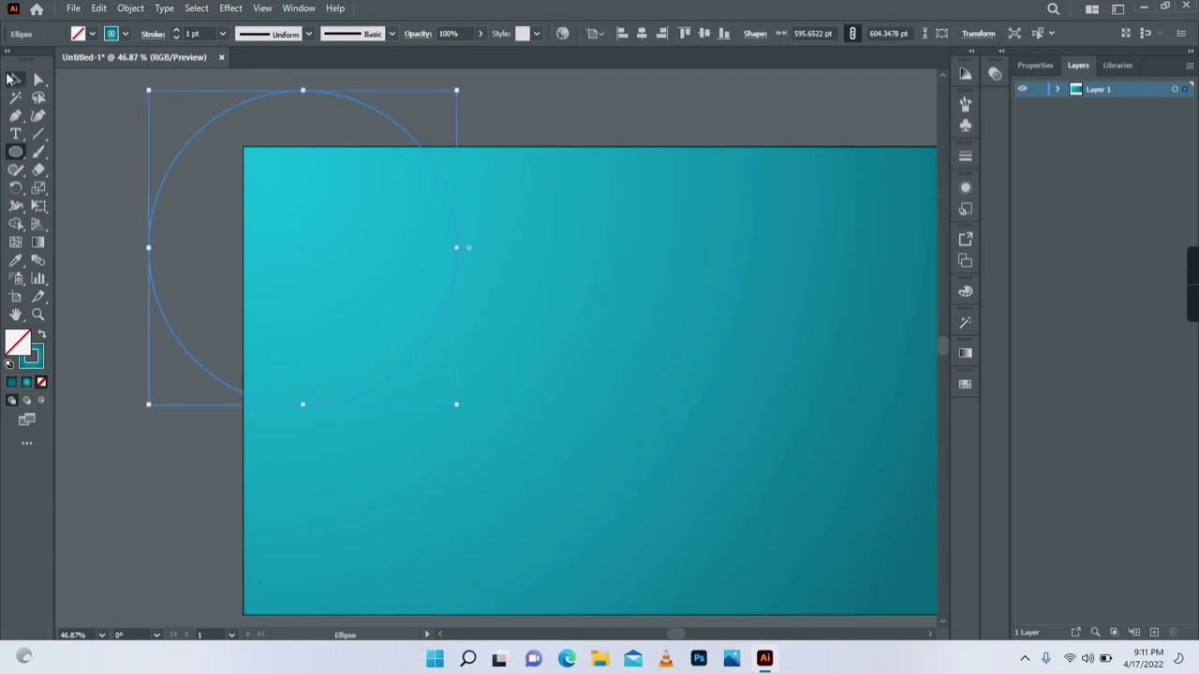
left_click_drag(396, 123, 381, 97)
key("space")
left_click_drag(458, 209, 418, 359)
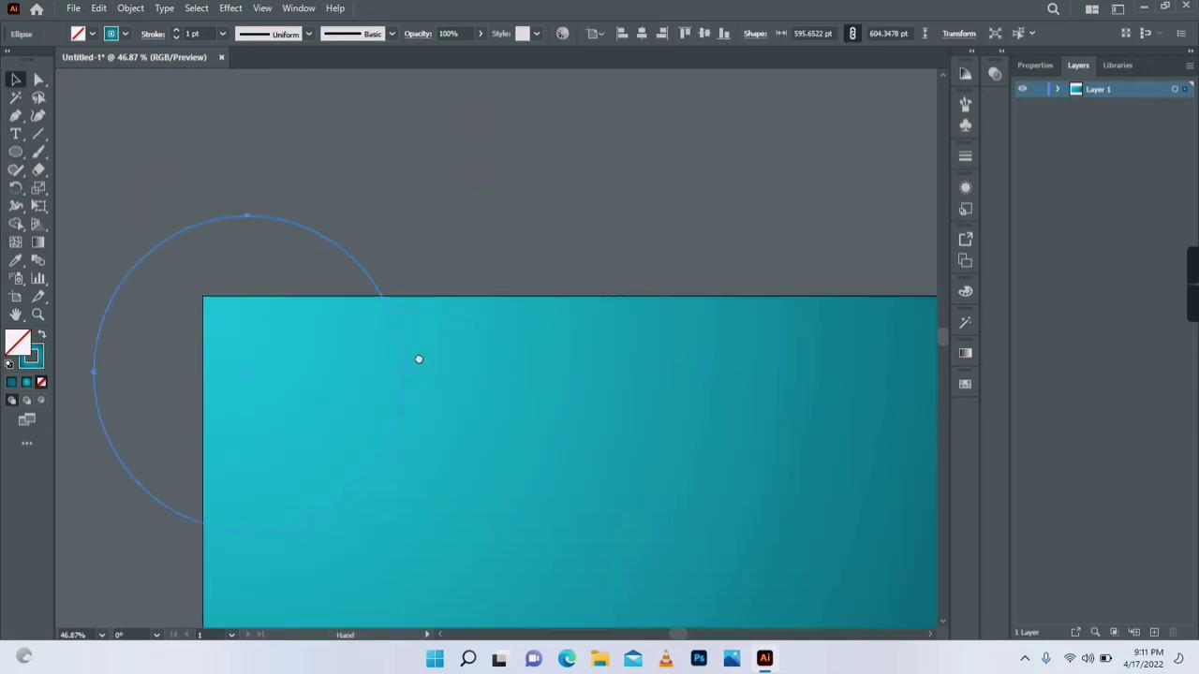
left_click_drag(335, 243, 346, 189)
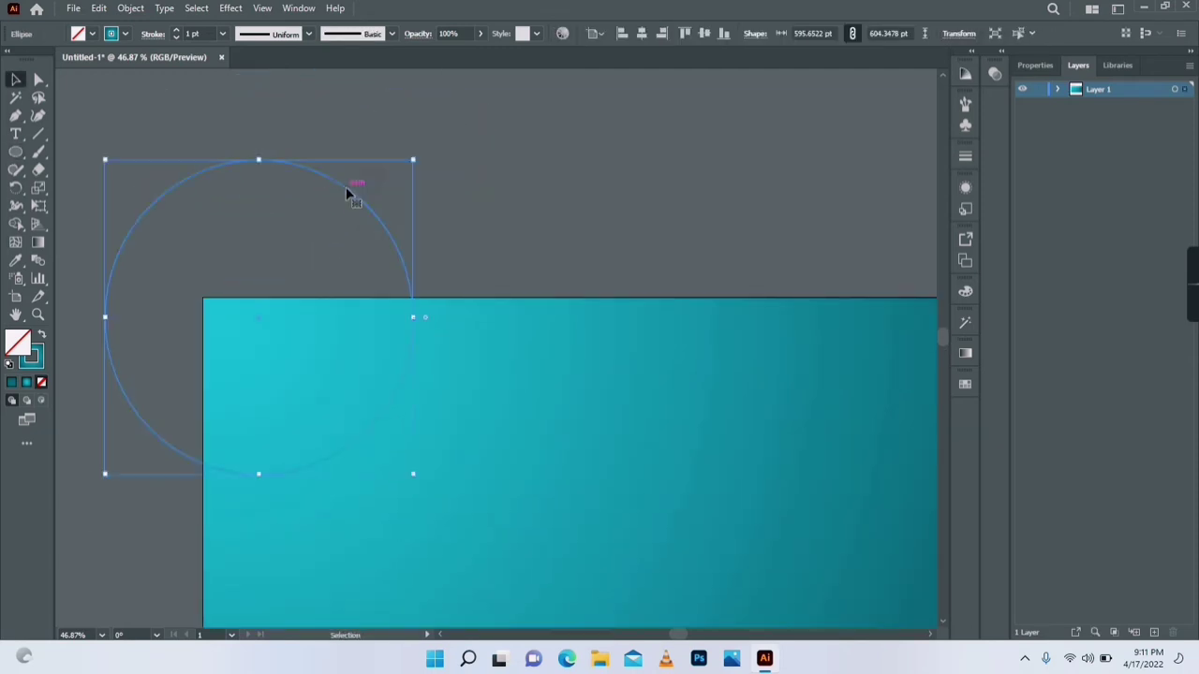
Swap the ellipse's fill and stroke, and give it a solid pale tan fill.
left_click(42, 336)
double_click(17, 353)
left_click_drag(617, 399, 617, 396)
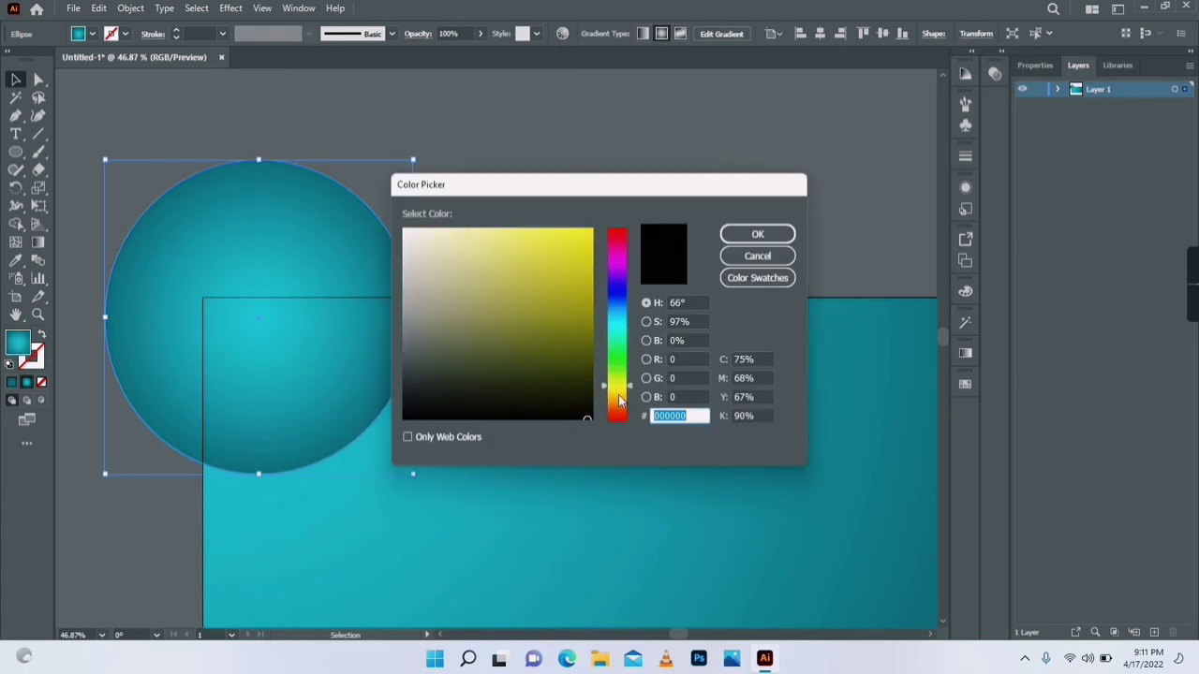
left_click(459, 243)
left_click(757, 234)
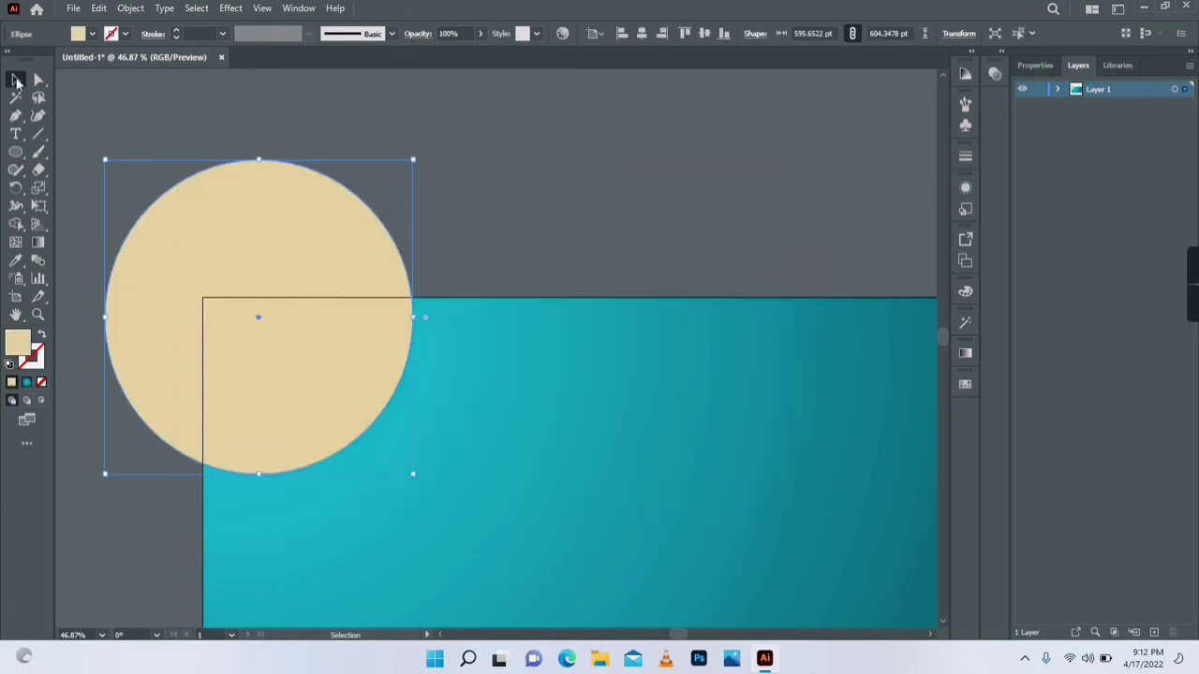
Add several anchor points along the right and lower edges of the large tan circle.
left_click(16, 80)
left_click(39, 315)
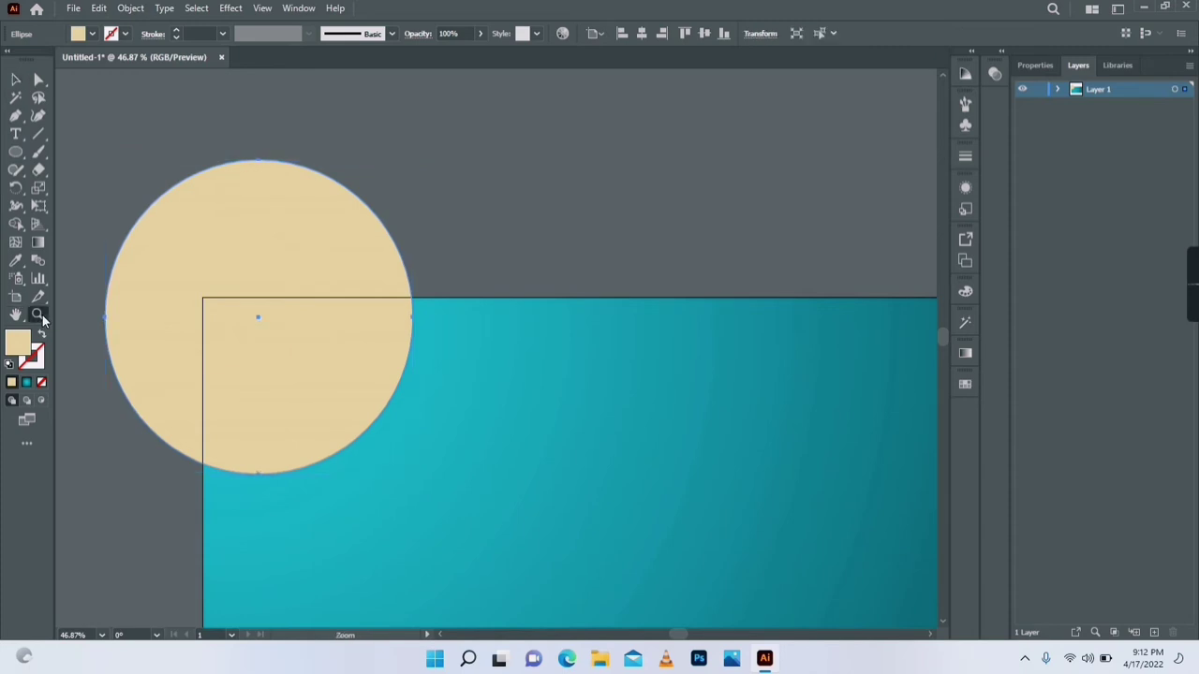
left_click(439, 374)
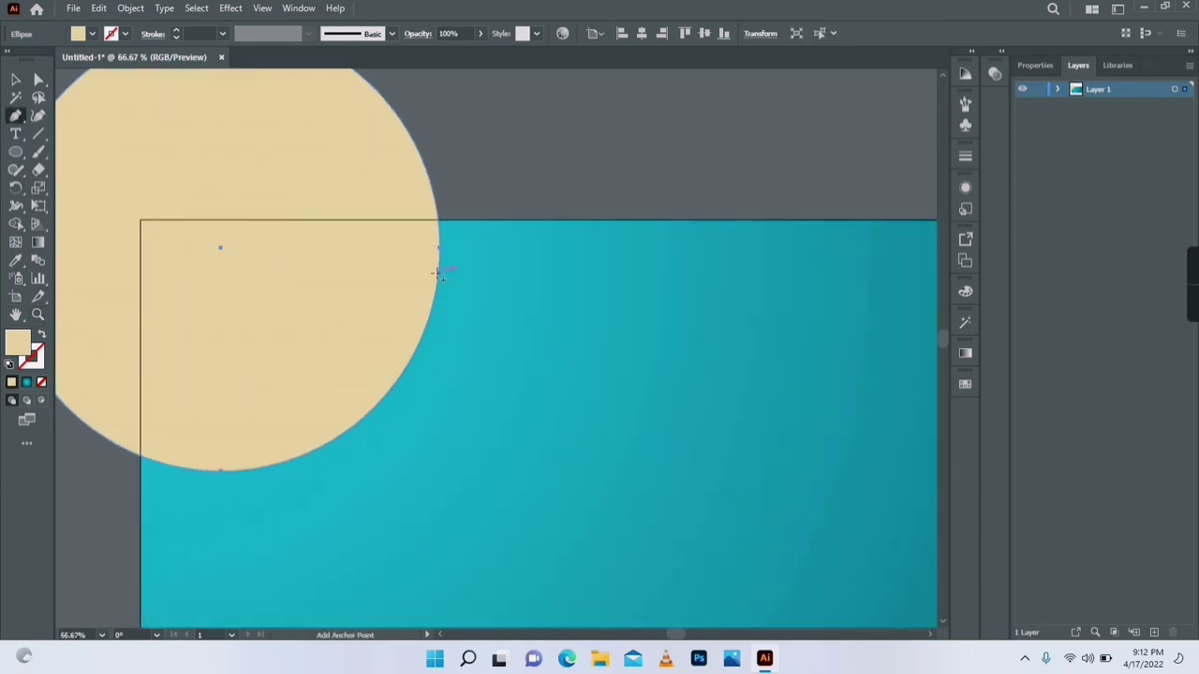
left_click(439, 274)
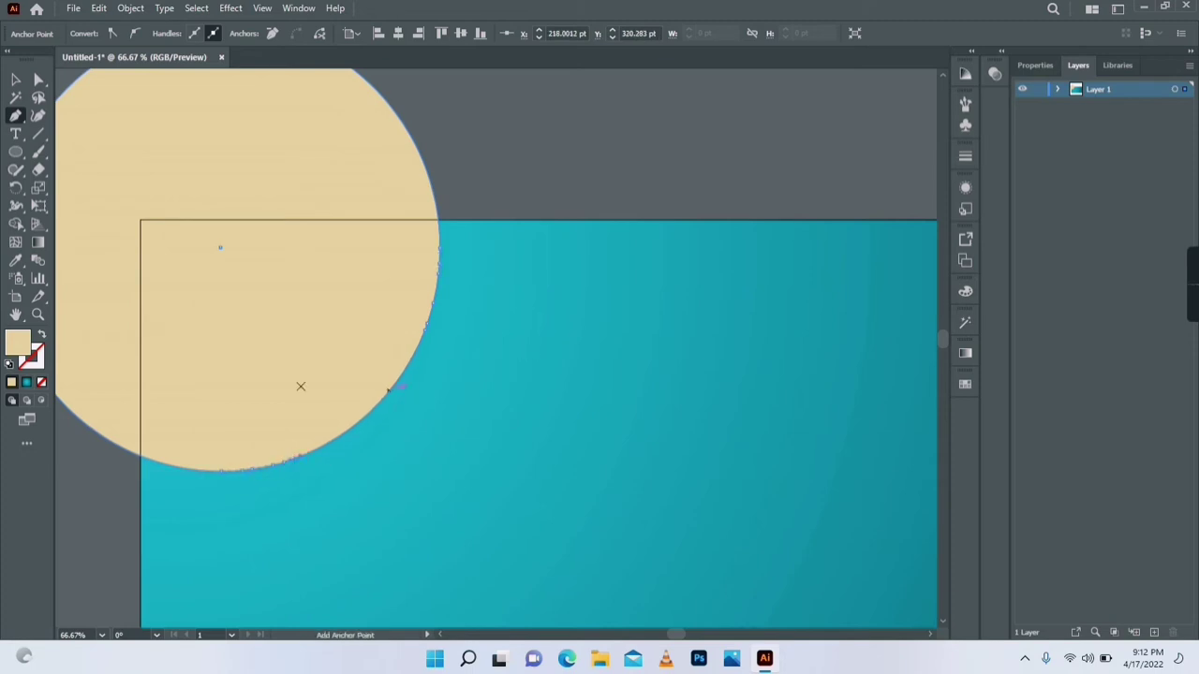
Move the added anchor points and handles on the circle's right edge outwards to form an irregular bump.
key("z")
left_click(479, 282)
left_click(470, 366)
left_click(471, 365)
key("a")
left_click_drag(451, 255, 482, 240)
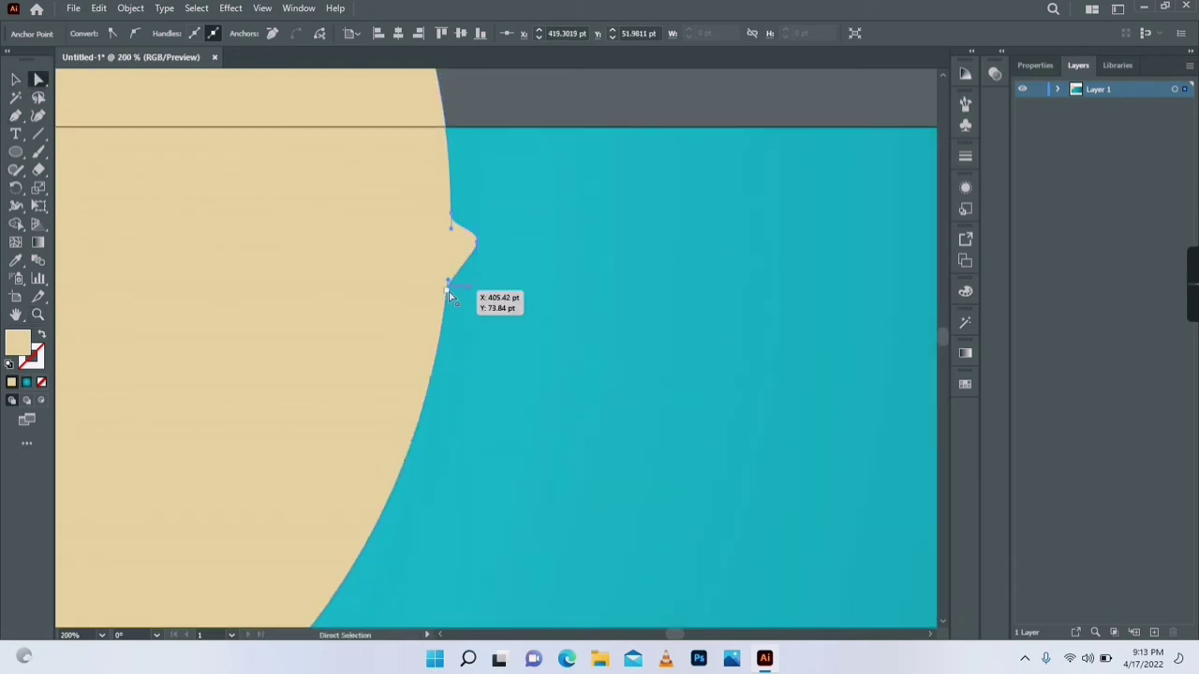
left_click_drag(447, 286, 466, 304)
left_click_drag(430, 379, 473, 363)
left_click_drag(477, 238, 483, 245)
left_click_drag(473, 363, 466, 374)
left_click_drag(414, 436, 424, 401)
left_click_drag(451, 227, 453, 221)
left_click_drag(466, 377, 460, 370)
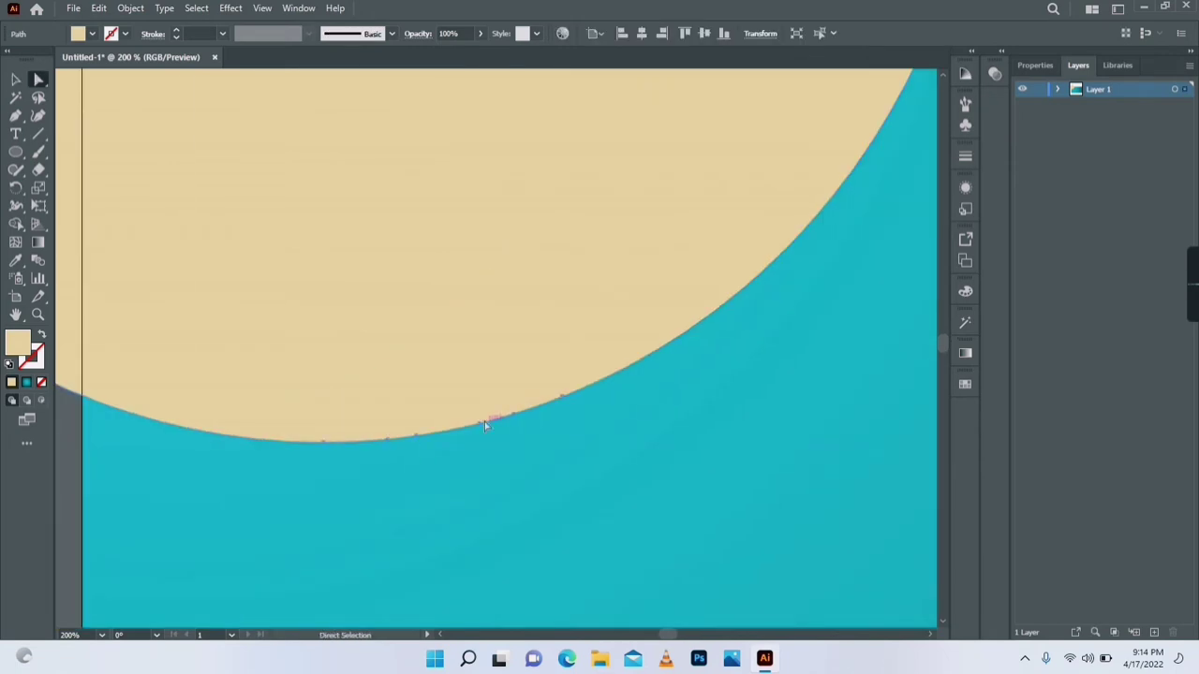
Pull the added anchor points on the circle's lower edge outwards to form a second irregular bump.
left_click_drag(557, 405, 557, 439)
left_click_drag(438, 437, 419, 478)
left_click(67, 459)
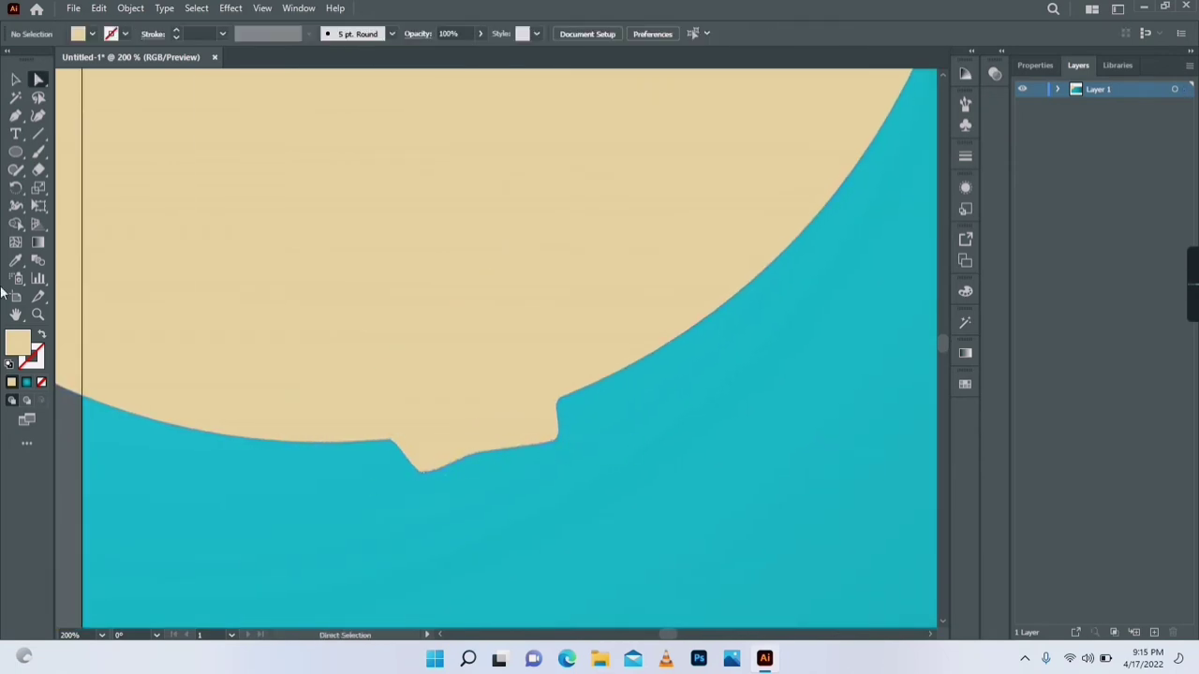
Duplicate the tan shape in place and nudge the copy slightly left and up.
scroll(269, 548, "down", 3)
key("v")
left_click(290, 281)
left_click(98, 8)
left_click(133, 117)
key("Left")
key("Left")
key("Left")
key("Left")
key("Up")
key("Up")
key("Up")
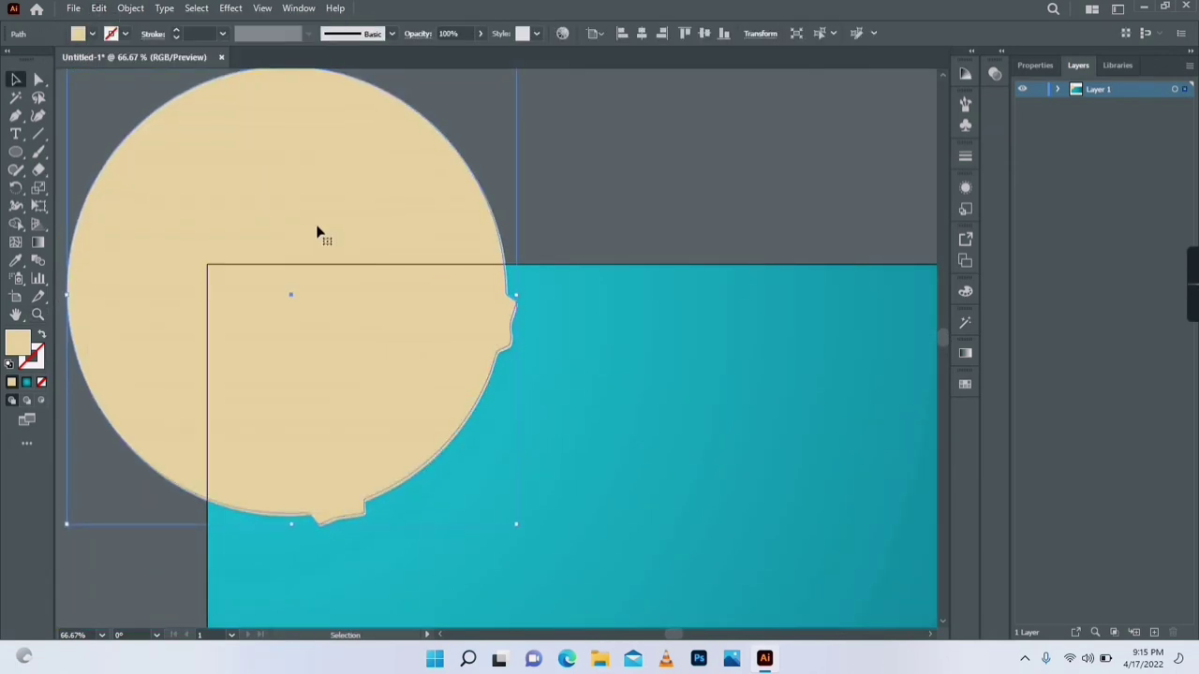
left_click(553, 185)
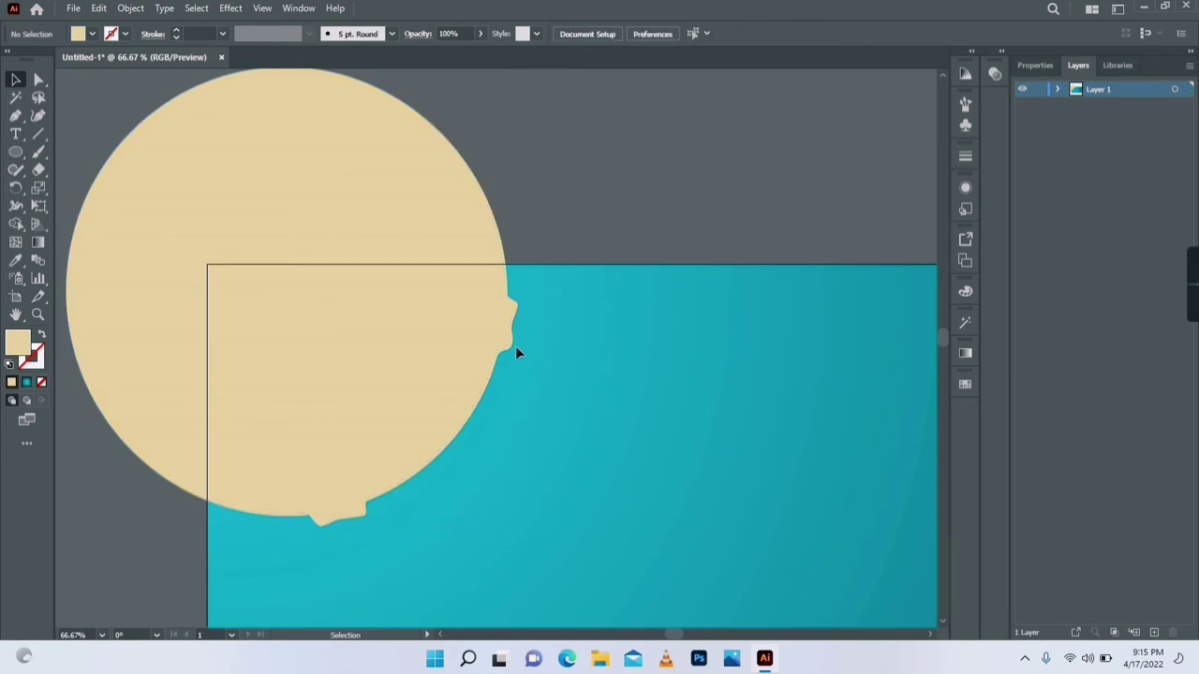
Fill the lower copy of the tan shape with the darker tan B7AD83 as a shadow edge.
left_click(513, 344)
double_click(18, 344)
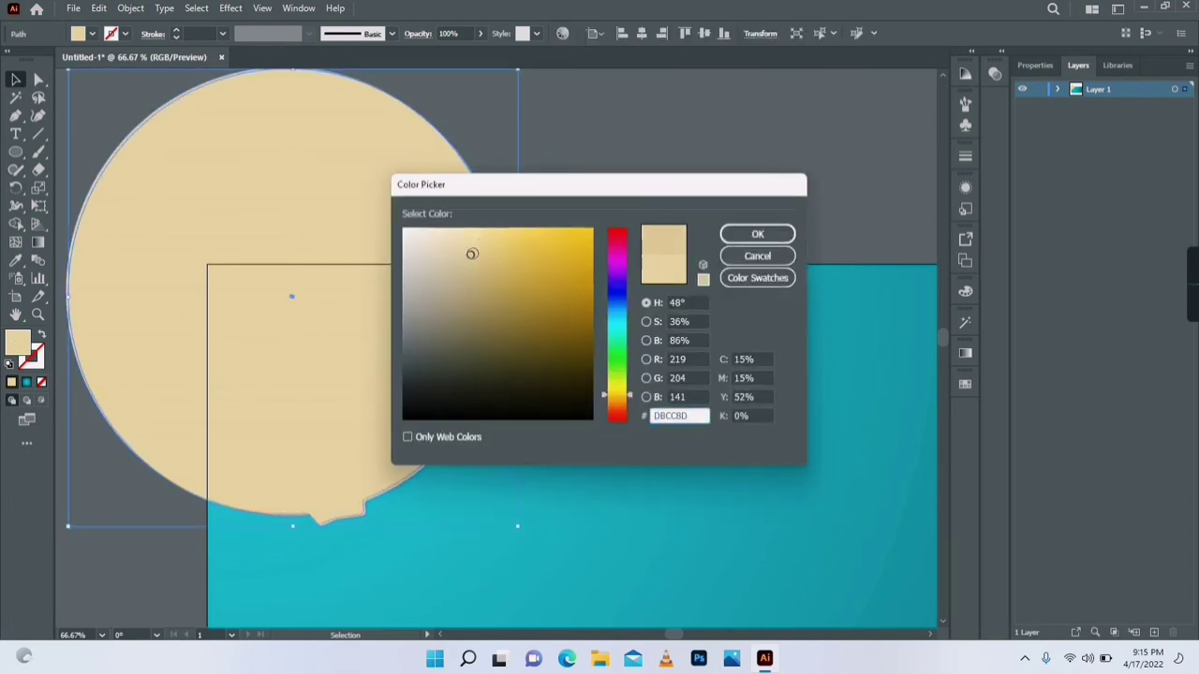
left_click(758, 234)
double_click(18, 344)
left_click(457, 281)
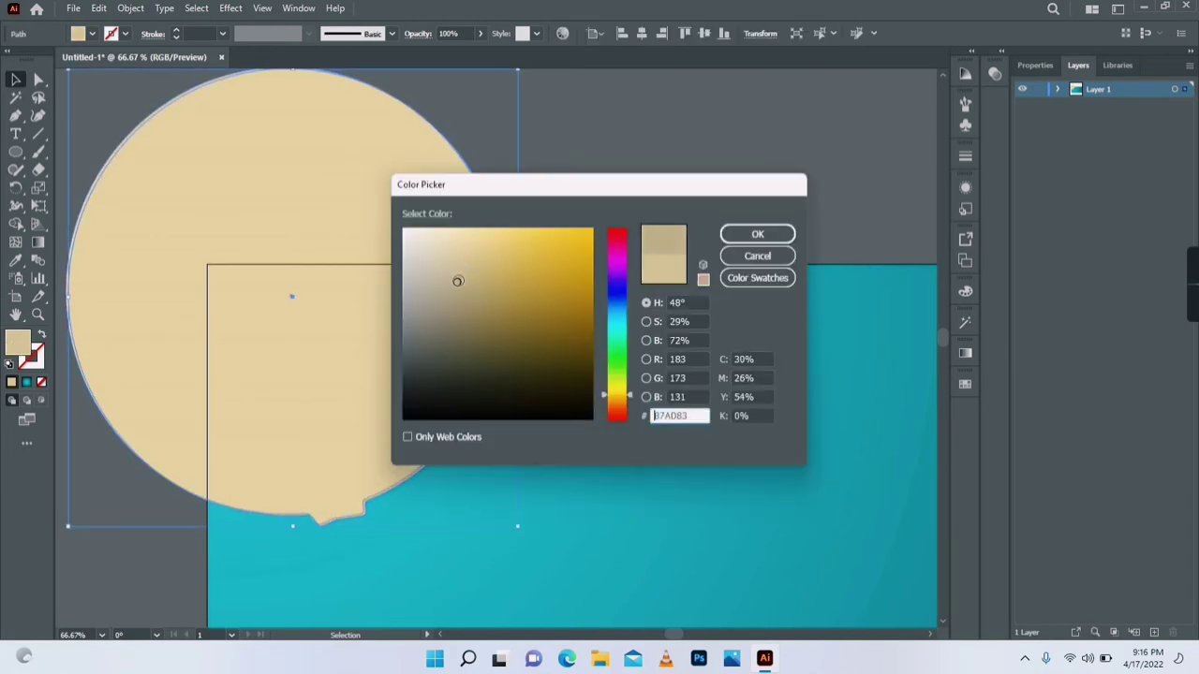
left_click(783, 236)
left_click(635, 249)
Draw a circle about 88 pt across inside the tan shape and fill it with solid light orange.
left_click(16, 153)
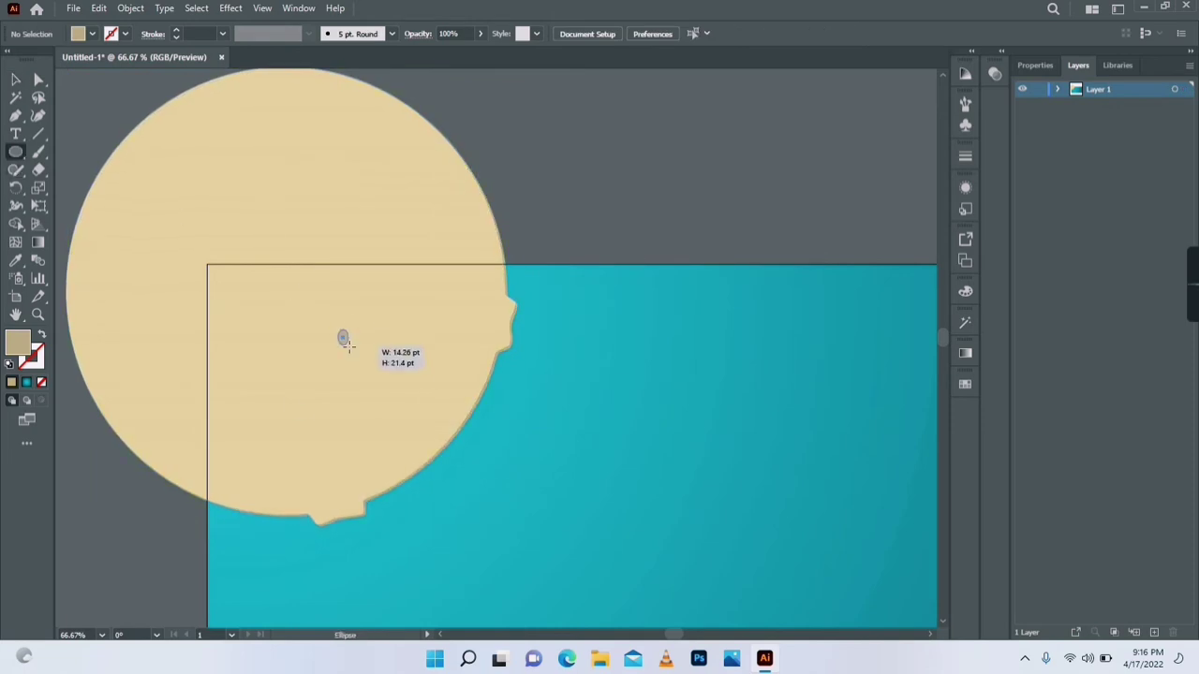
left_click_drag(347, 345, 403, 397)
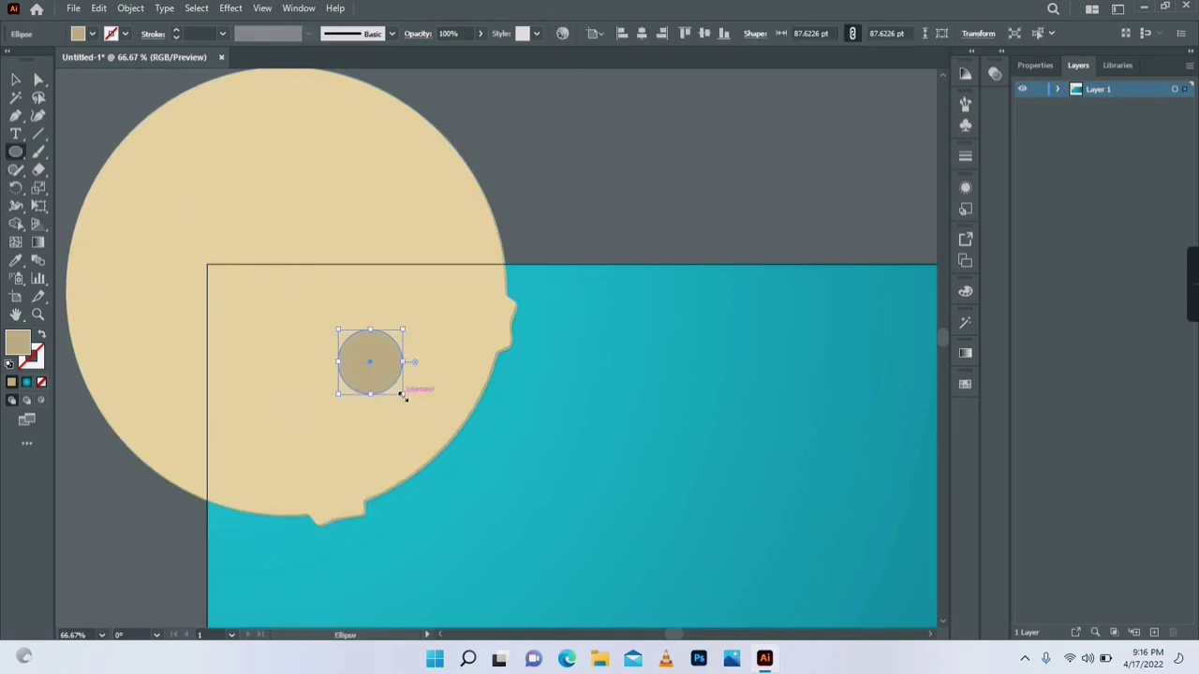
left_click(966, 353)
double_click(17, 343)
left_click_drag(615, 405, 616, 397)
type("EFD2A3")
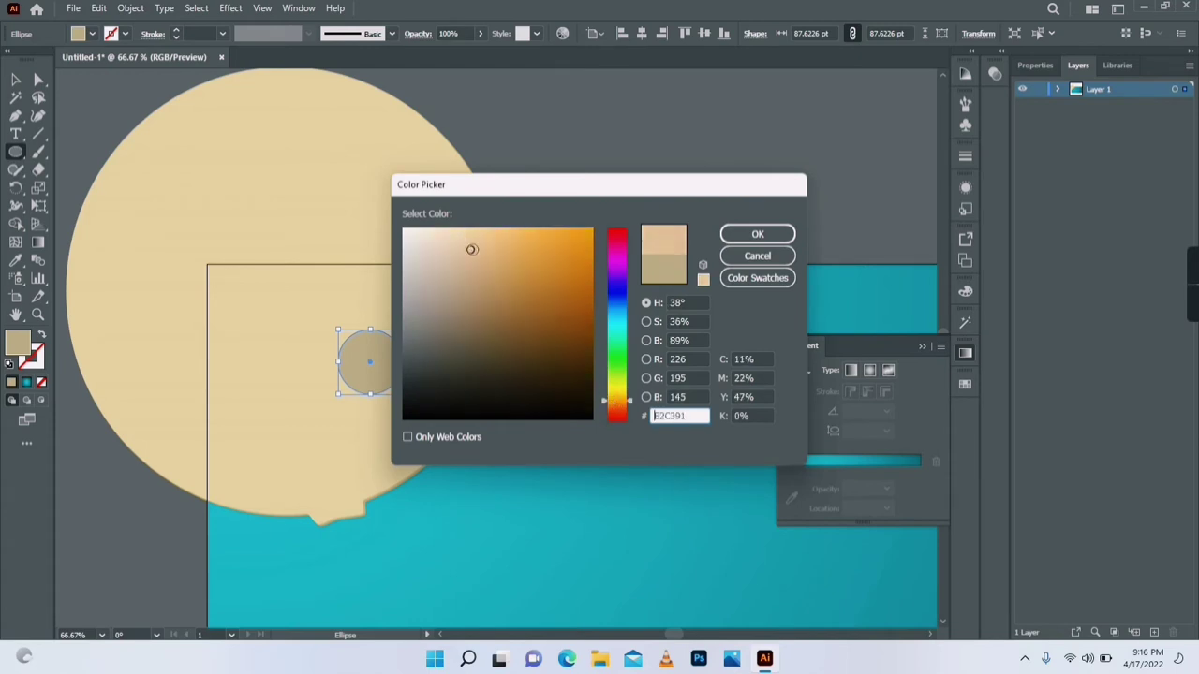
left_click(757, 234)
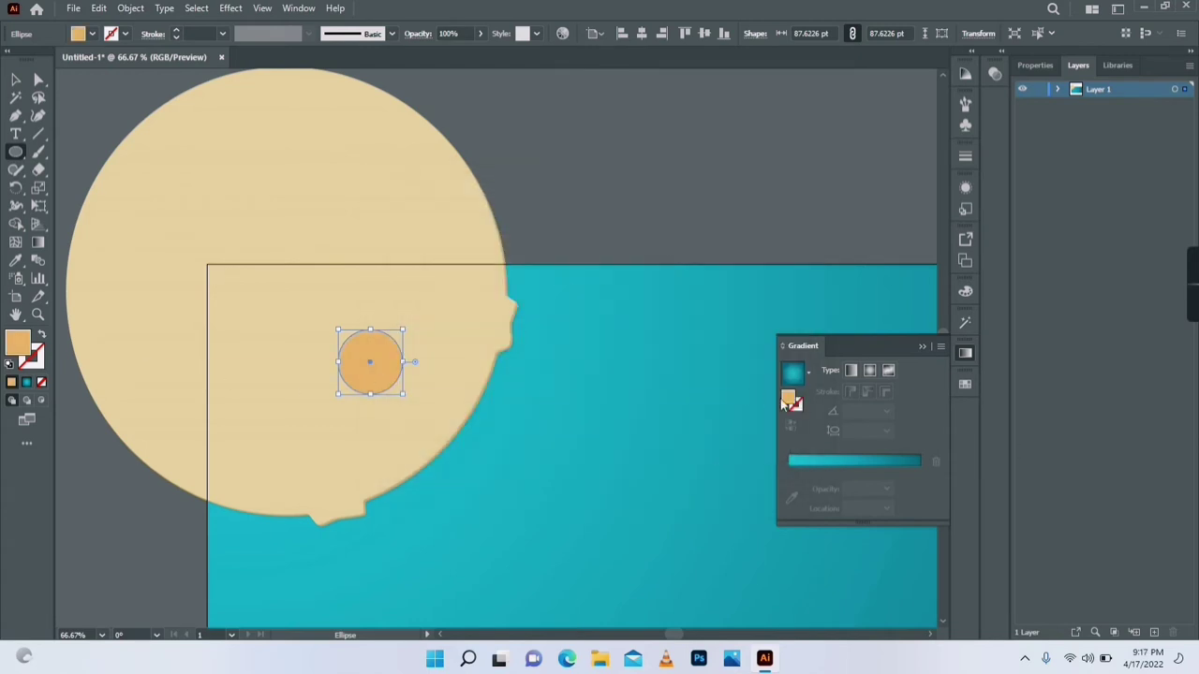
Apply a linear gradient to the small circle and lighten its end stop to about 36% saturation in HSB.
left_click_drag(783, 403, 873, 489)
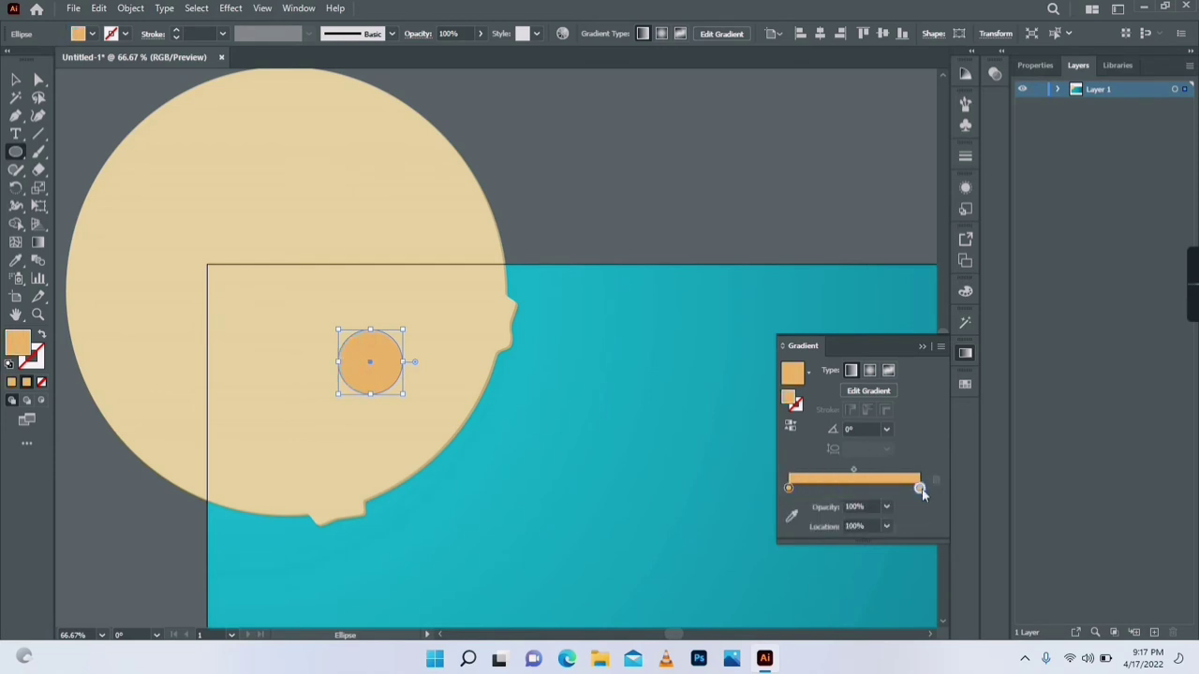
double_click(921, 489)
left_click(918, 290)
left_click(956, 326)
left_click_drag(834, 355, 823, 352)
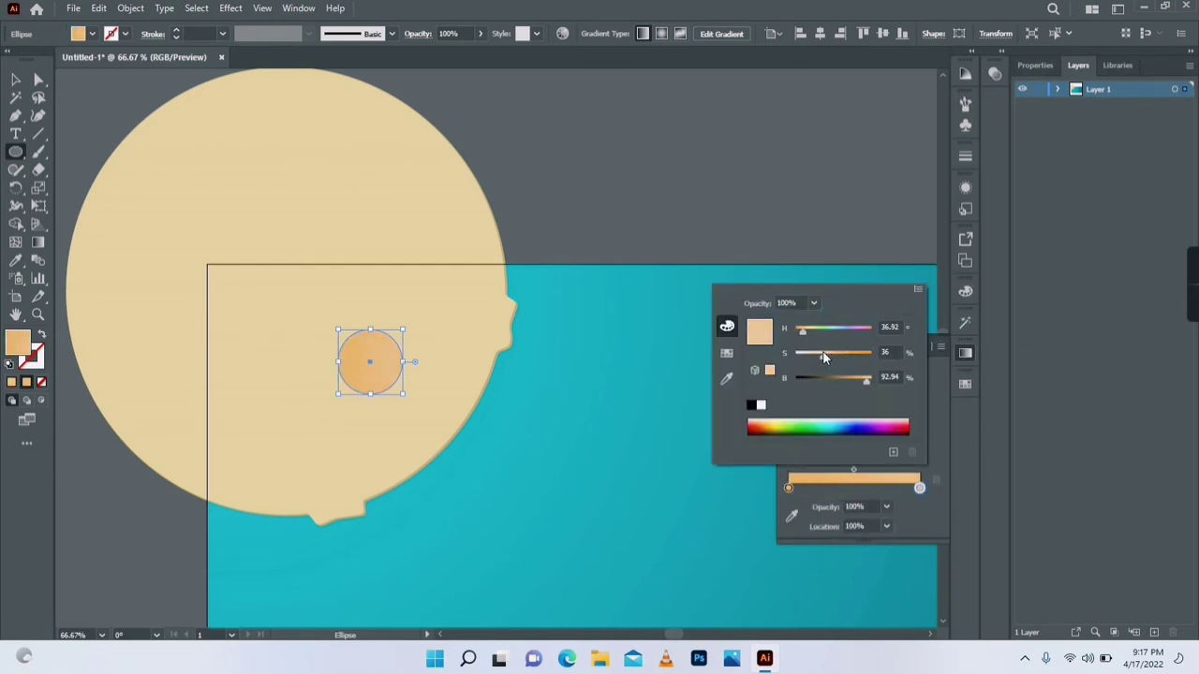
Run the small circle's gradient diagonally from its upper left to its lower right, at about -46°.
left_click(36, 246)
left_click_drag(392, 380, 392, 381)
key("g")
left_click_drag(343, 334, 395, 386)
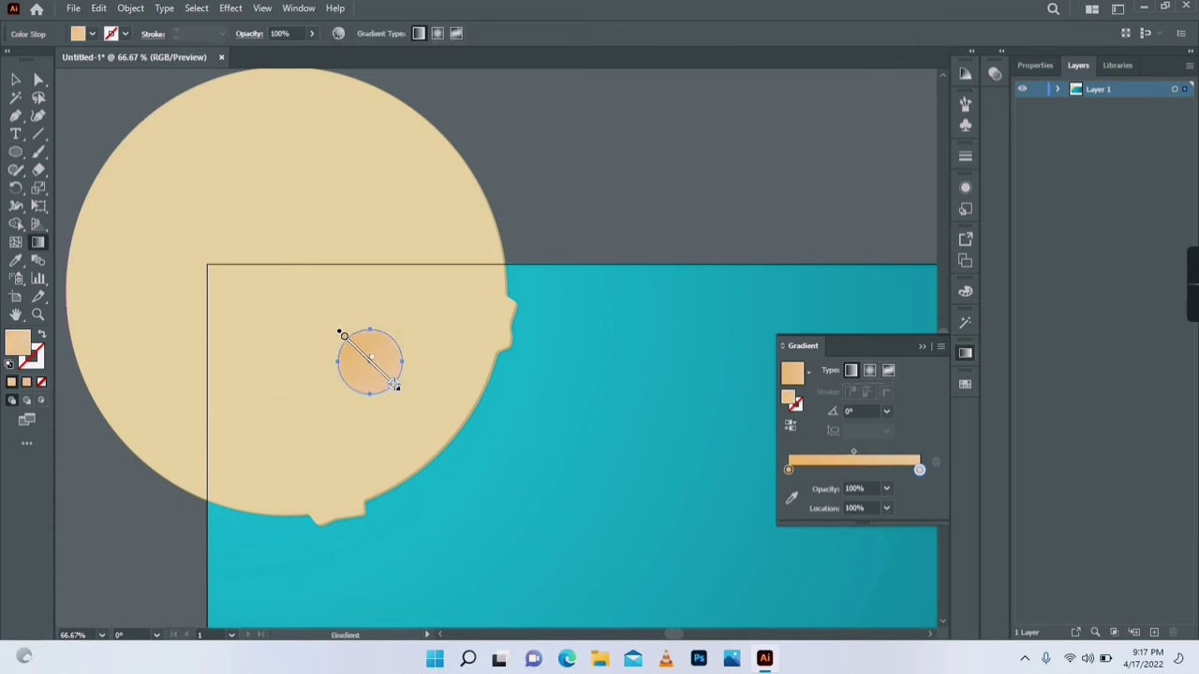
key("v")
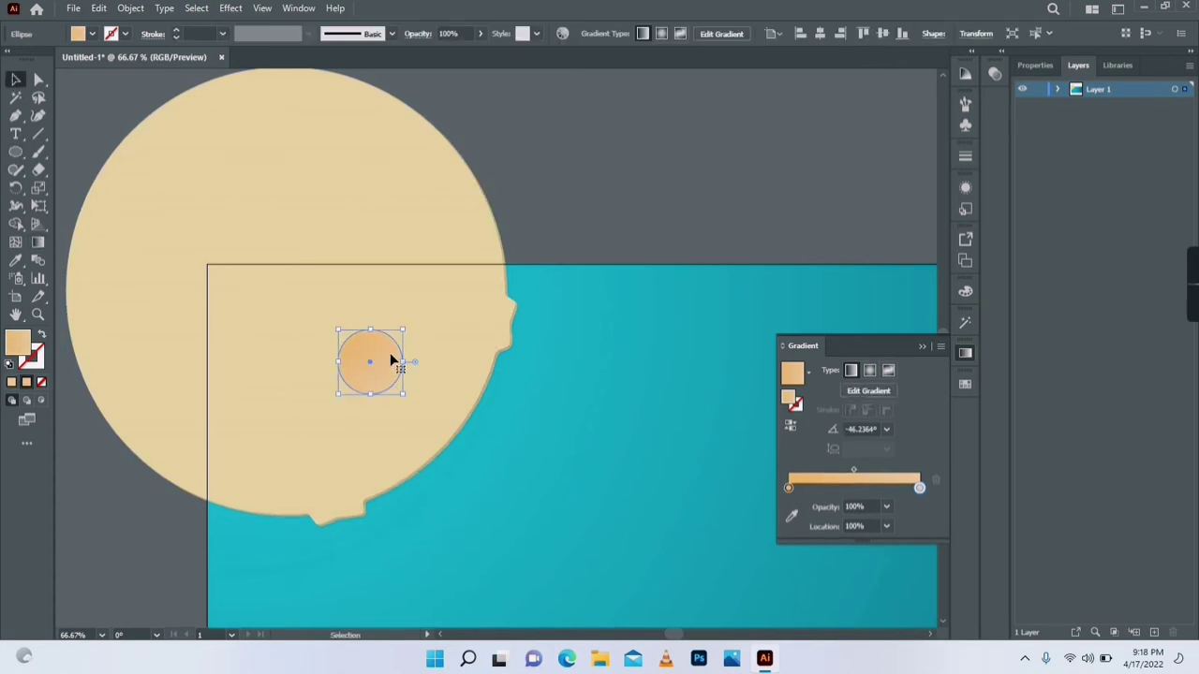
Create an outward offset path around the small orange circle with miter joins.
left_click(130, 7)
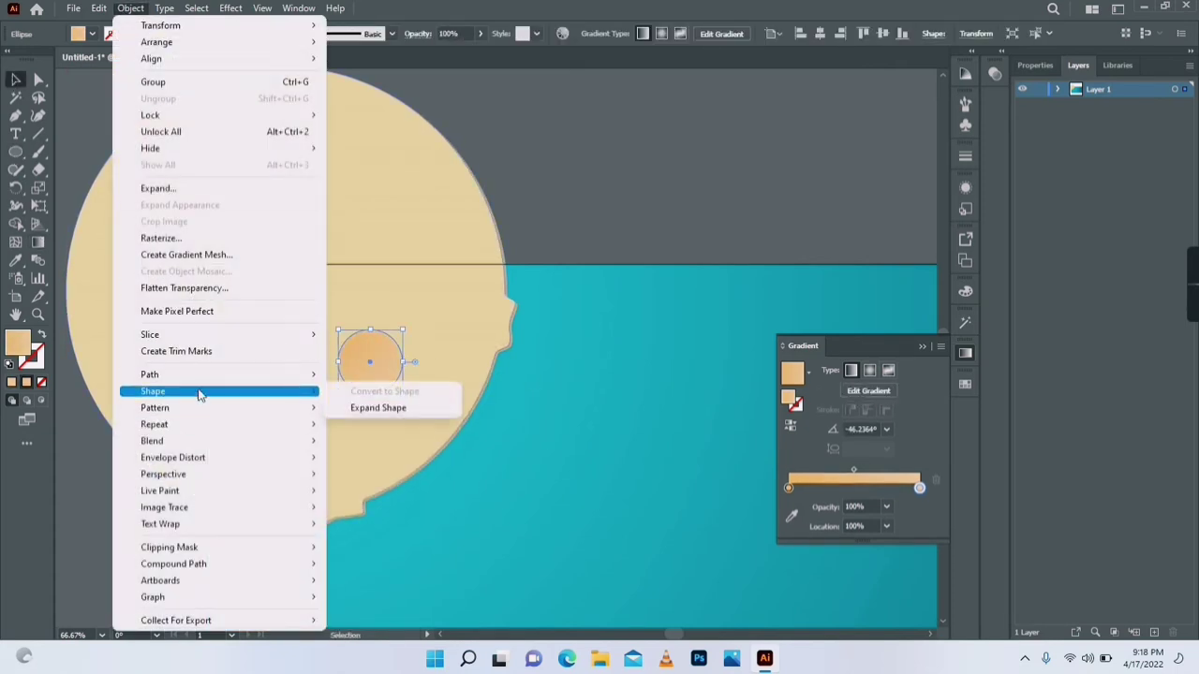
mouse_move(281, 374)
left_click(375, 431)
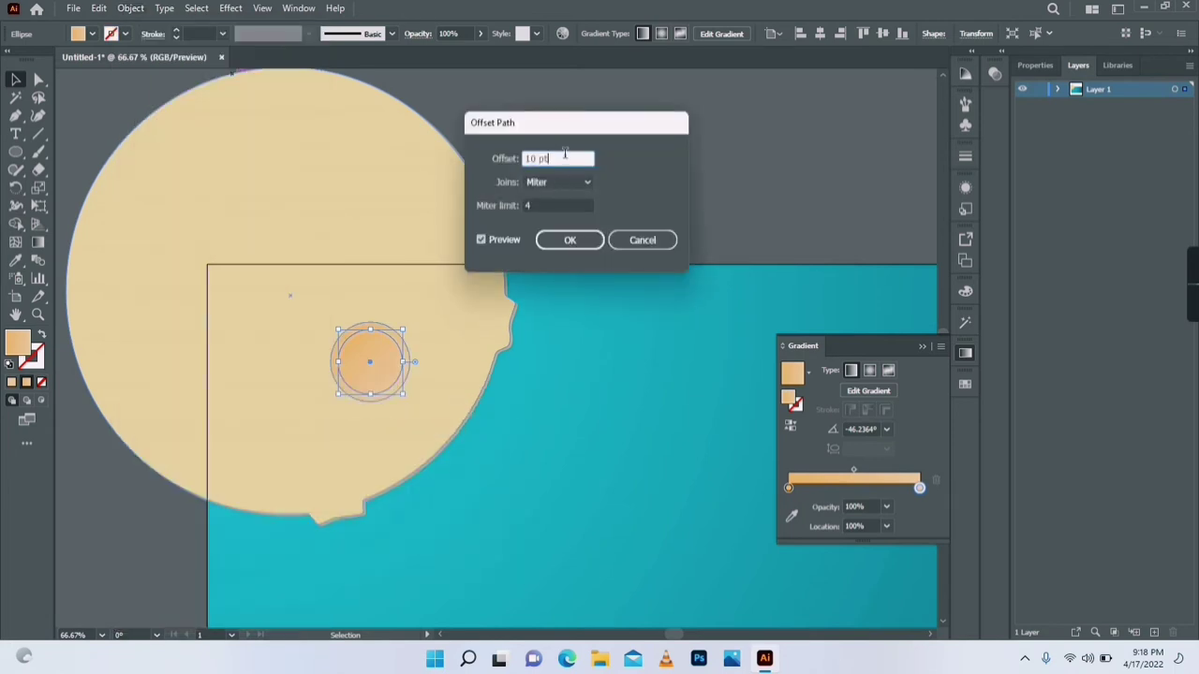
left_click(569, 239)
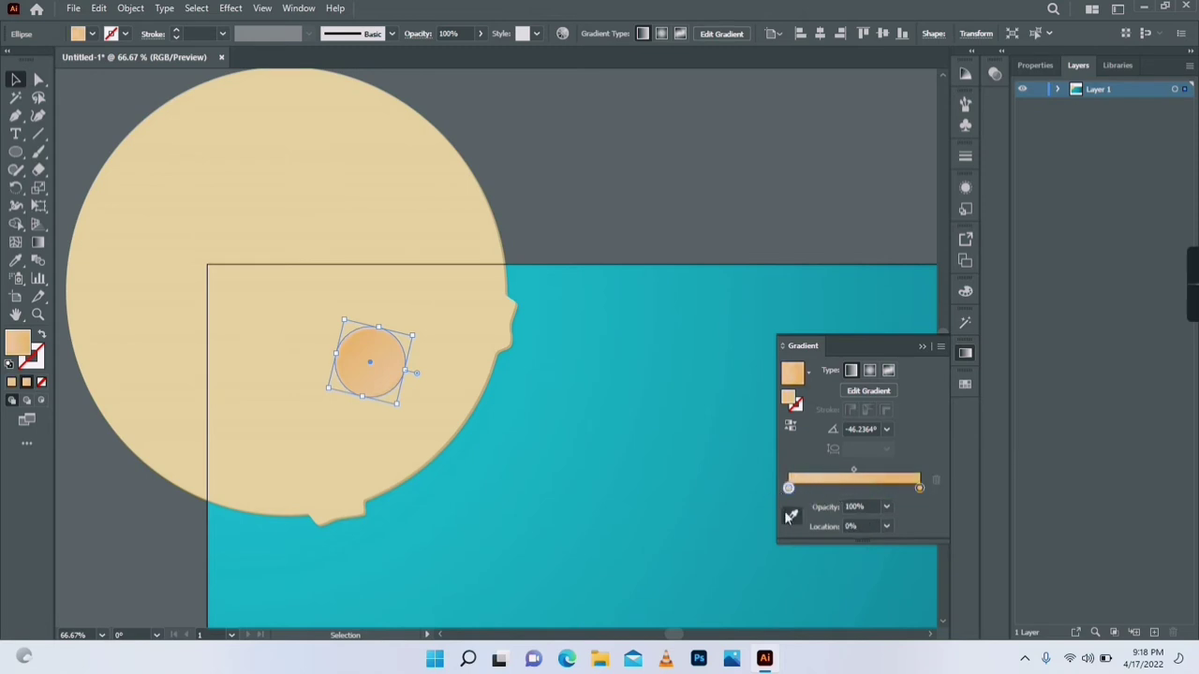
Darken the offset circle's gradient end stop to about 69% brightness and set its start stop to about 29% saturation.
double_click(921, 486)
left_click(848, 377)
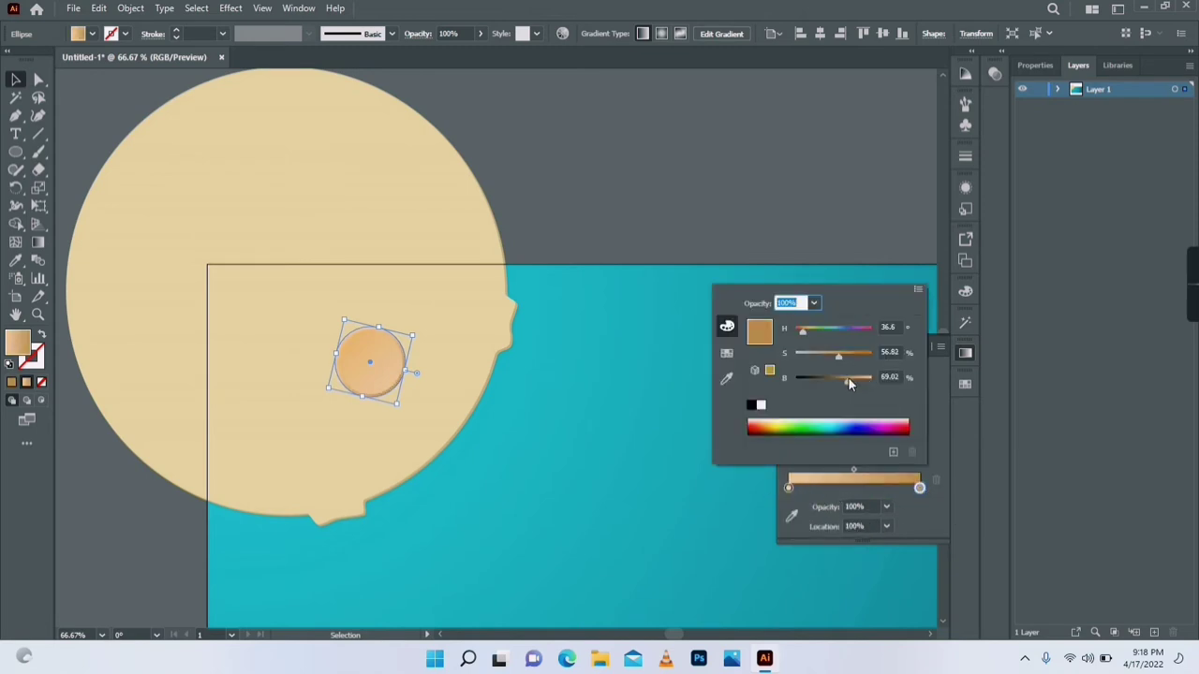
left_click(789, 488)
double_click(789, 488)
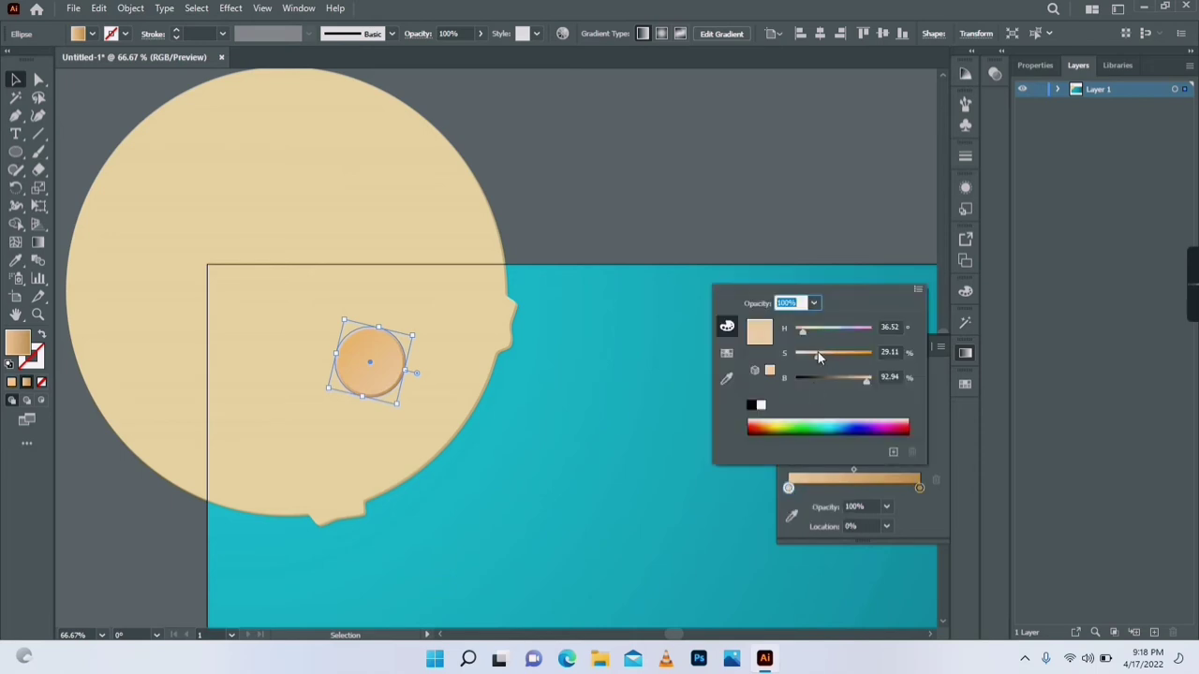
left_click(428, 428)
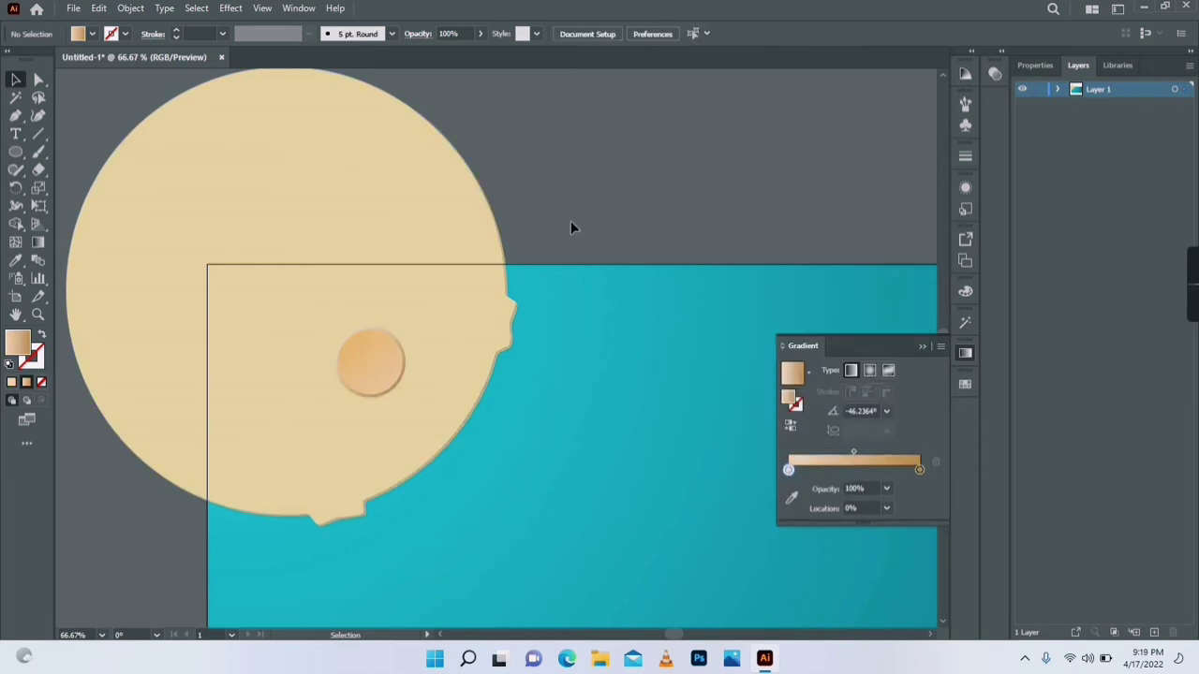
Lock the large tan shape so that the small circles can be selected on their own.
left_click(446, 271)
left_click(130, 8)
mouse_move(154, 115)
left_click(354, 115)
Copy and resize the small circle with its rim into three craters, the largest near the artboard's upper-left corner.
left_click_drag(423, 295, 326, 430)
left_click_drag(377, 366, 423, 350)
left_click_drag(391, 327, 284, 426)
left_click_drag(292, 418, 284, 316)
left_click_drag(294, 341, 349, 395)
left_click_drag(324, 351, 266, 330)
left_click_drag(289, 372, 279, 363)
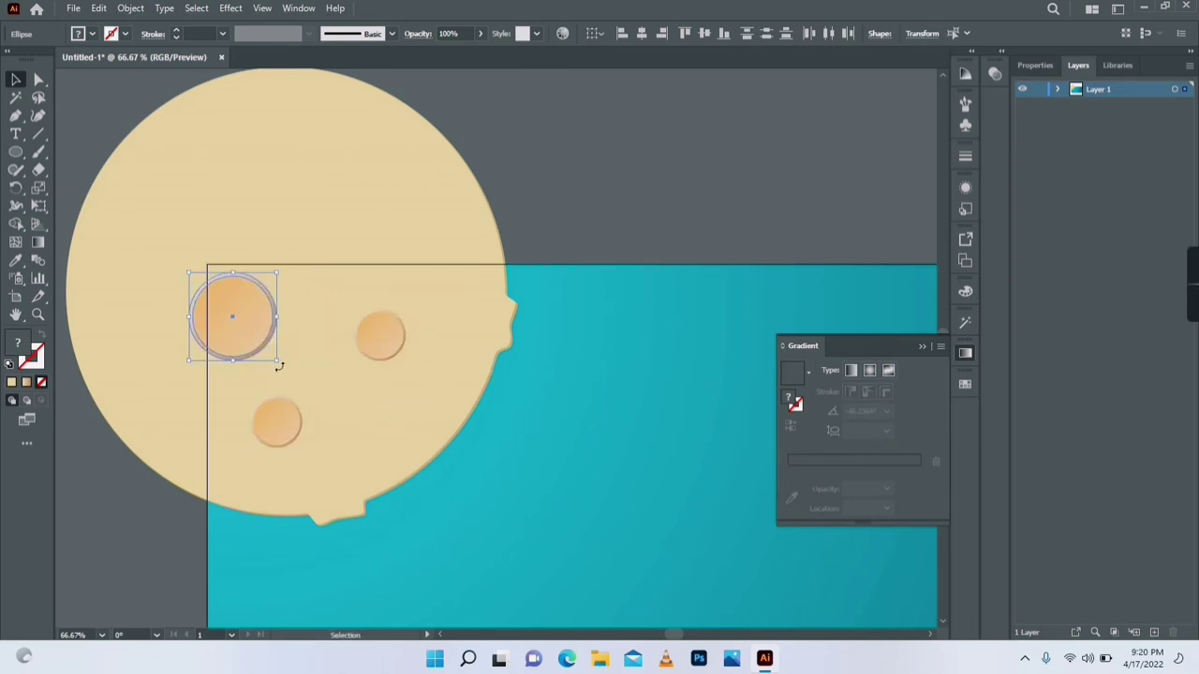
Lock the three crater circles together with their rims.
left_click(533, 208)
left_click_drag(525, 167, 244, 419)
left_click(130, 8)
mouse_move(155, 116)
left_click(354, 115)
Unlock all crater ellipses and tan paths in Layer 1, leaving the background rectangle locked.
key("z")
left_click(509, 321, "alt")
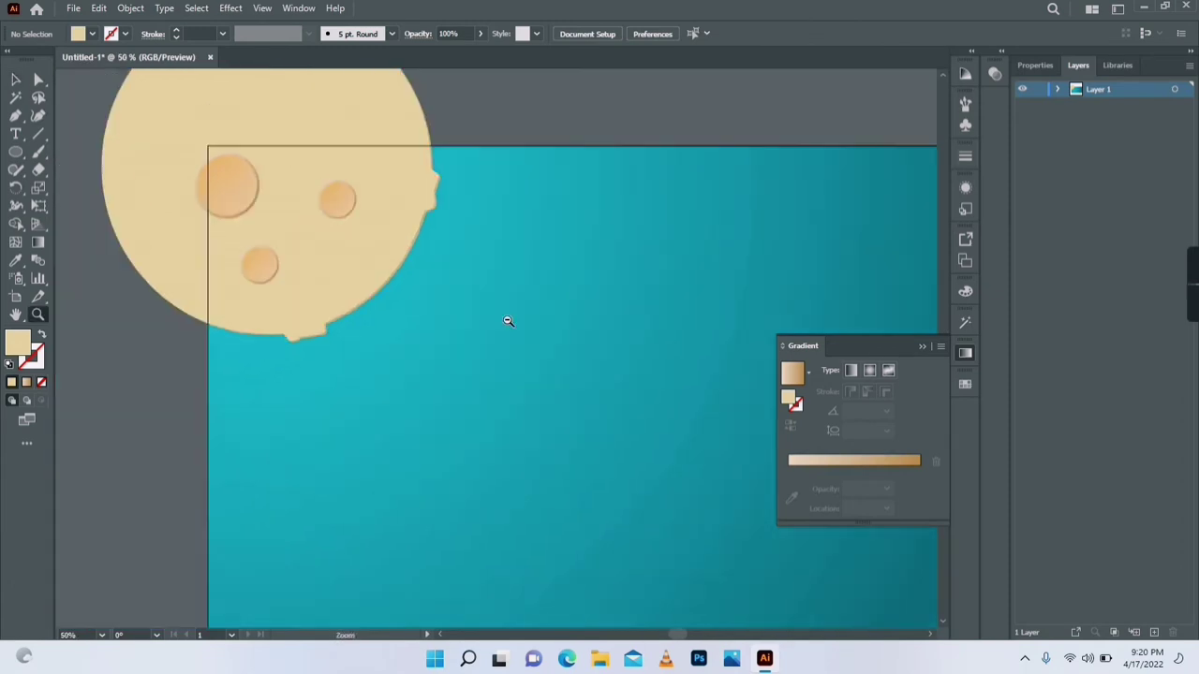
left_click(442, 369, "alt")
left_click(1058, 89)
left_click_drag(1038, 105, 1038, 217)
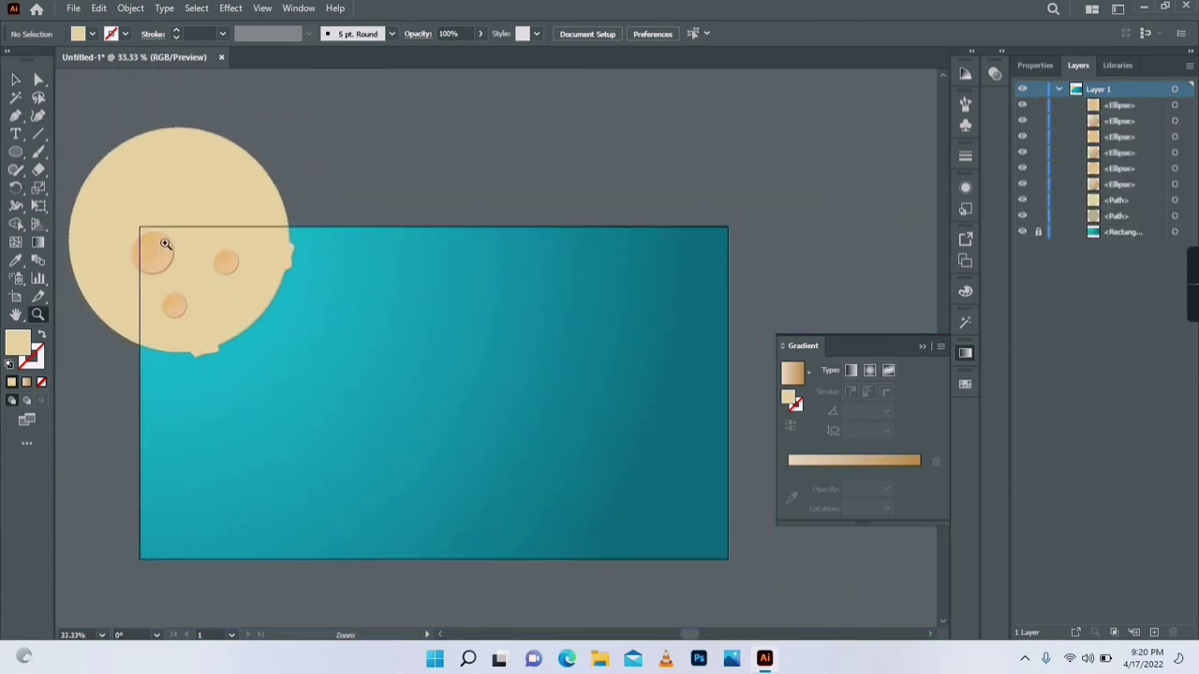
Group the tan shape, its shadow edge and all the craters.
left_click(192, 233)
left_click(15, 80)
key("ctrl+a")
key("ctrl+g")
Apply a Multiply drop shadow to the moon group with 66 pt X offset, 66 pt Y offset and 66 pt blur.
left_click(232, 9)
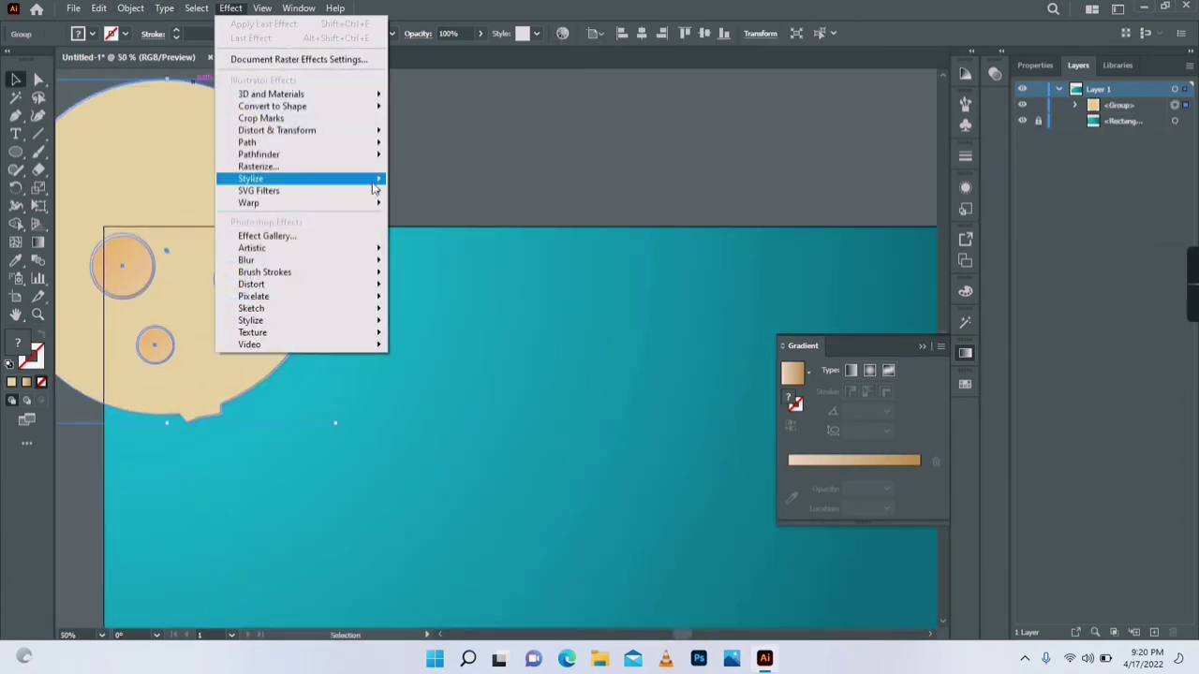
mouse_move(295, 179)
left_click(424, 181)
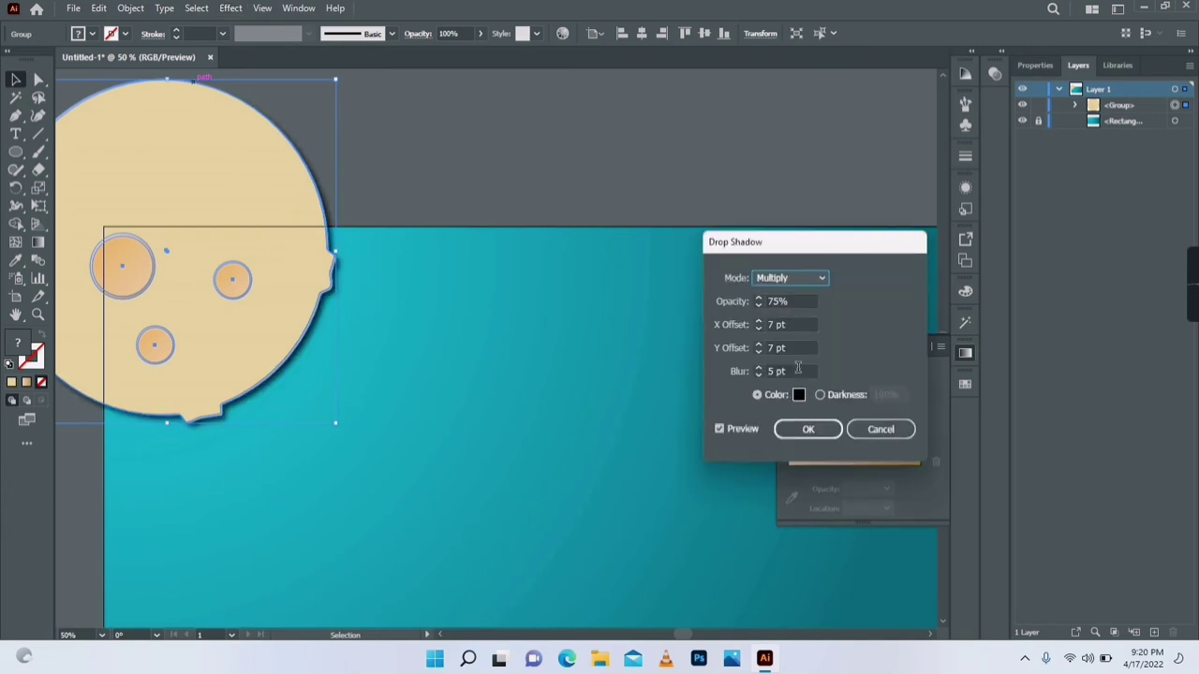
left_click(798, 369)
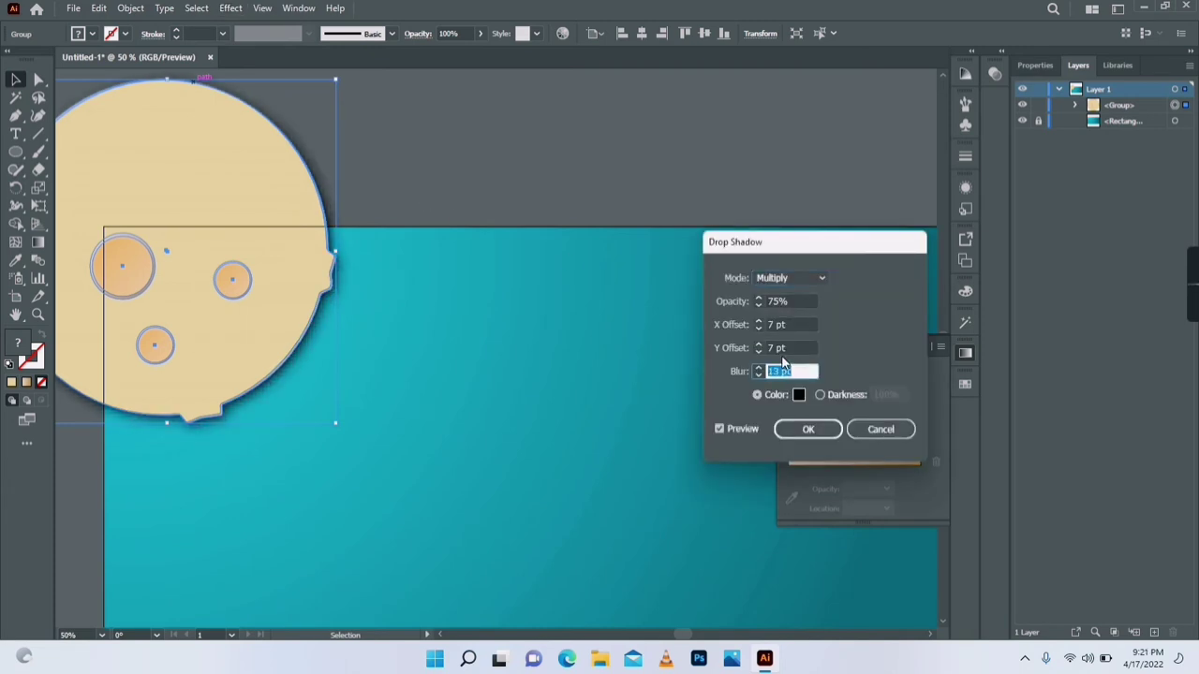
scroll(783, 369, "up", 20)
scroll(790, 325, "up", 20)
scroll(794, 371, "up", 20)
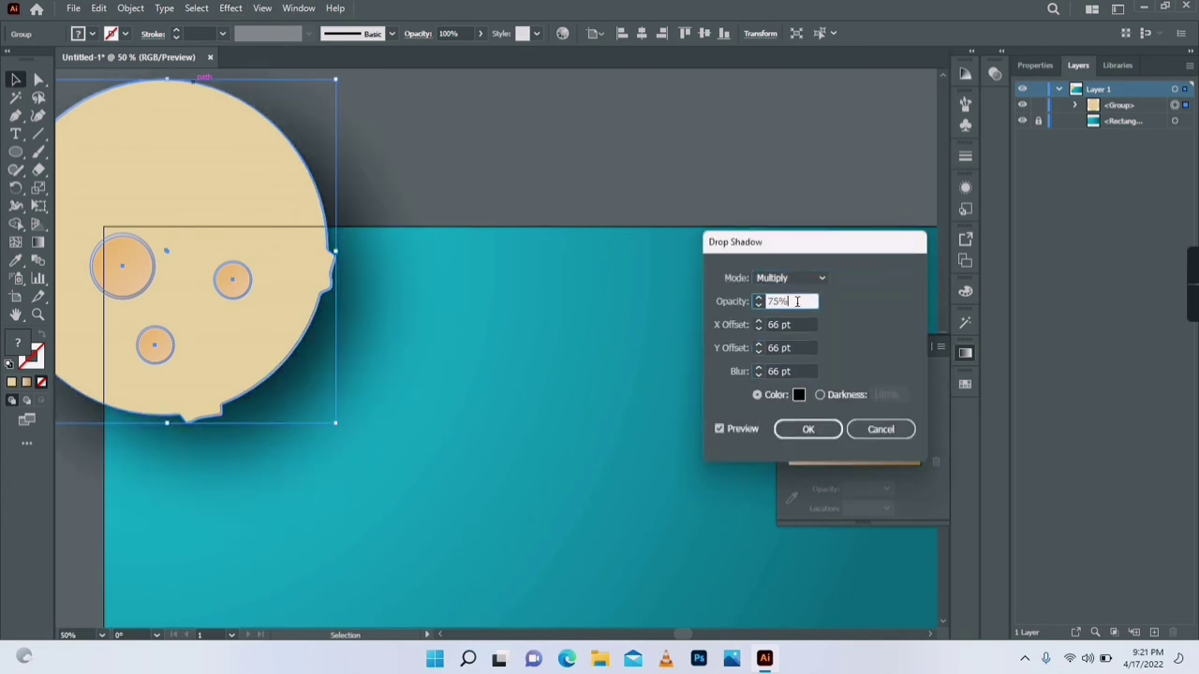
left_click(809, 429)
left_click(664, 312)
Unlock the teal background rectangle and paste a copy of it in place.
scroll(564, 118, "down", 8)
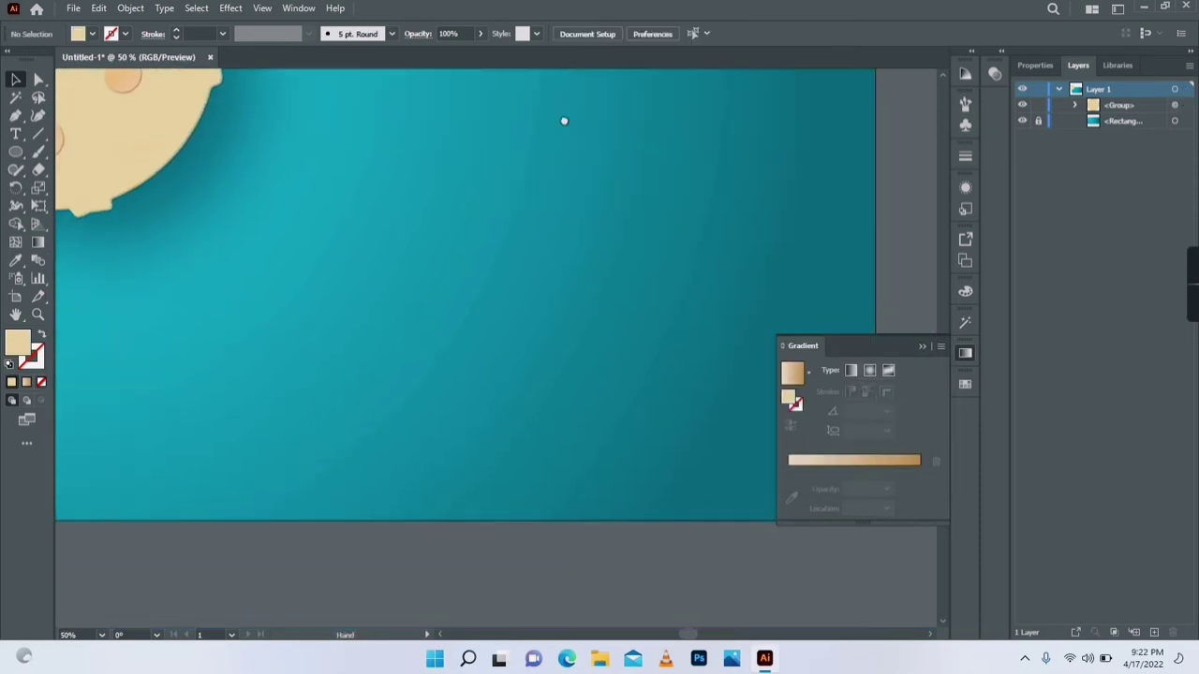
scroll(167, 363, "up", 3)
left_click(17, 82)
key("ctrl+alt+2")
key("ctrl+c")
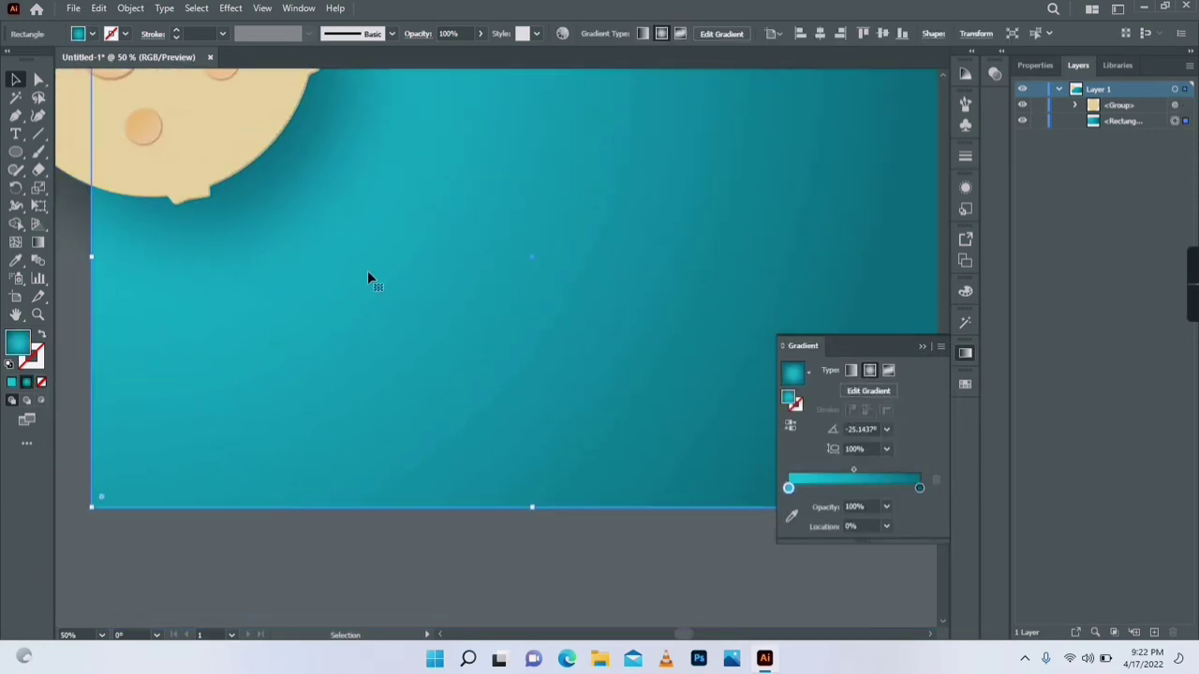
key("ctrl+f")
Bring the upper copy of the background rectangle to the front of all artwork.
key("v")
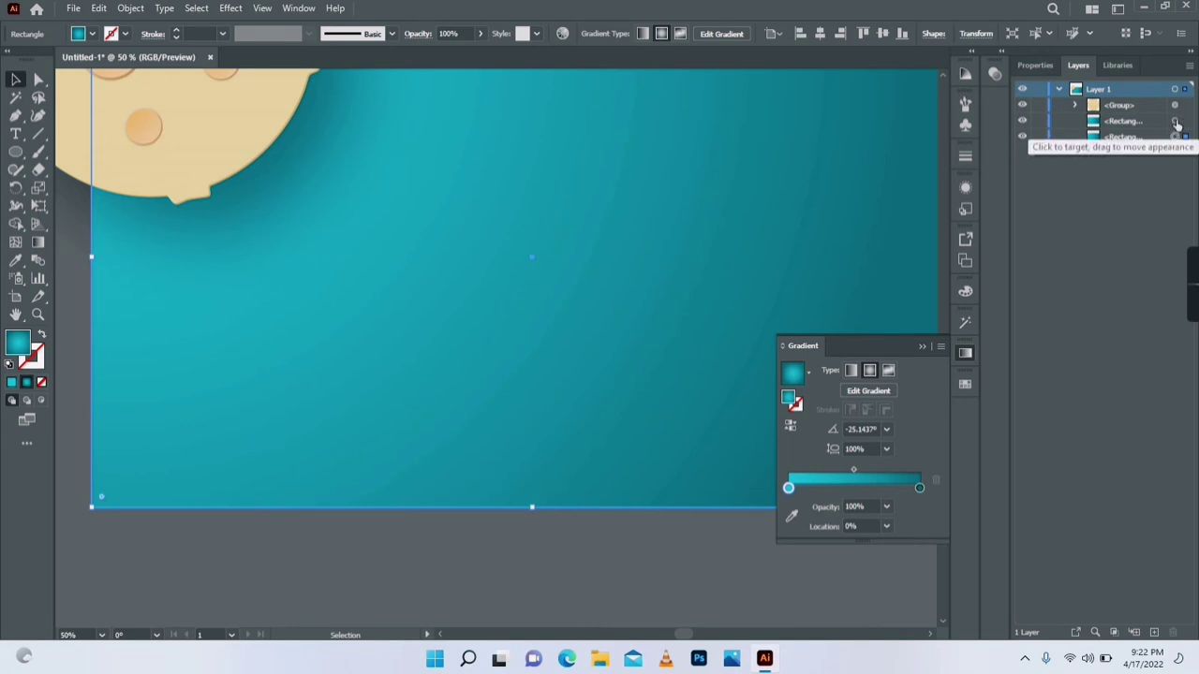
right_click(567, 227)
mouse_move(643, 511)
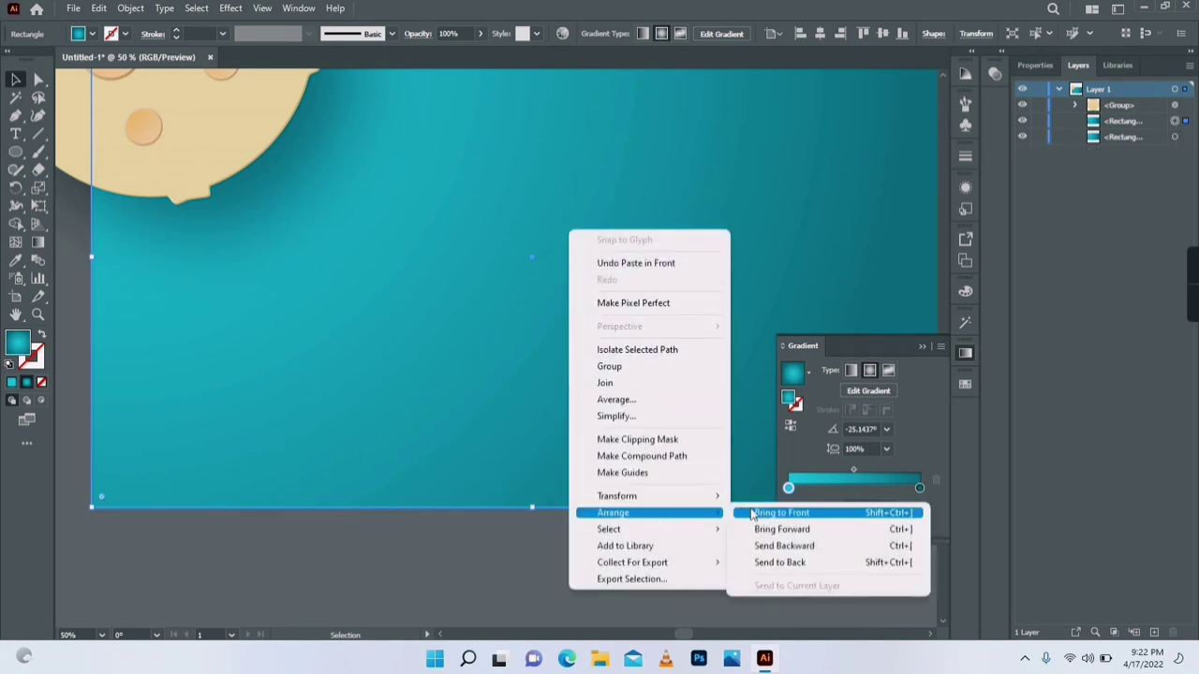
left_click(757, 512)
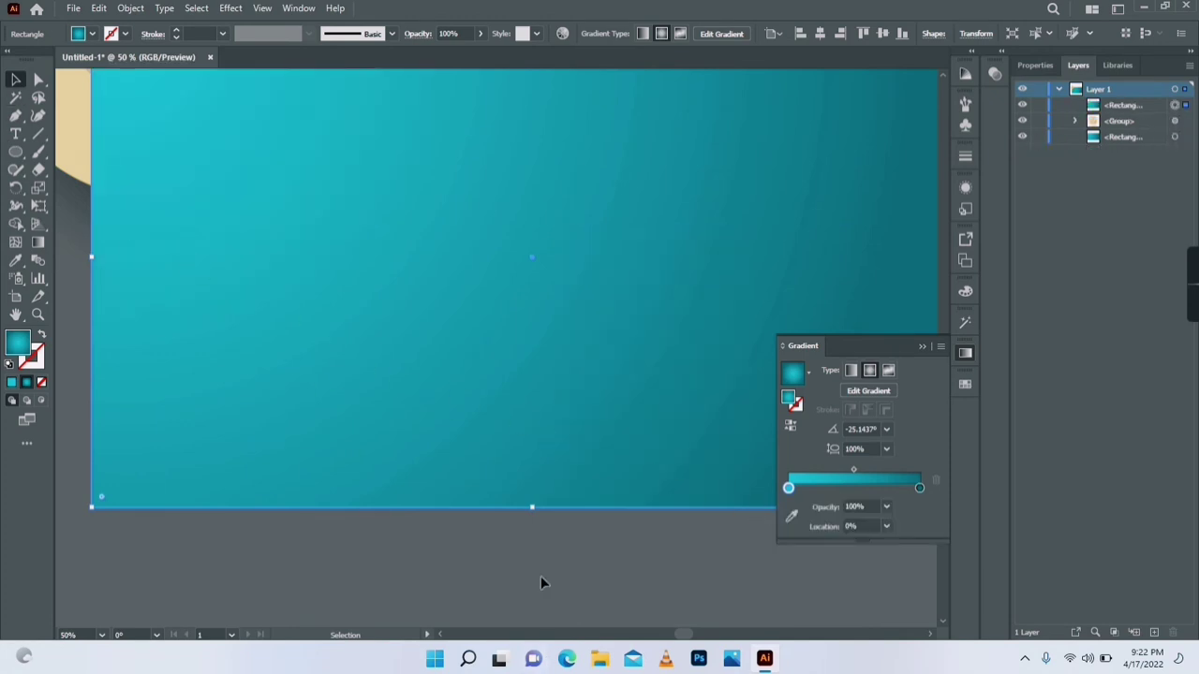
Make a clipping mask from all the artwork, using the front rectangle to crop the moon to the background.
key("ctrl+a")
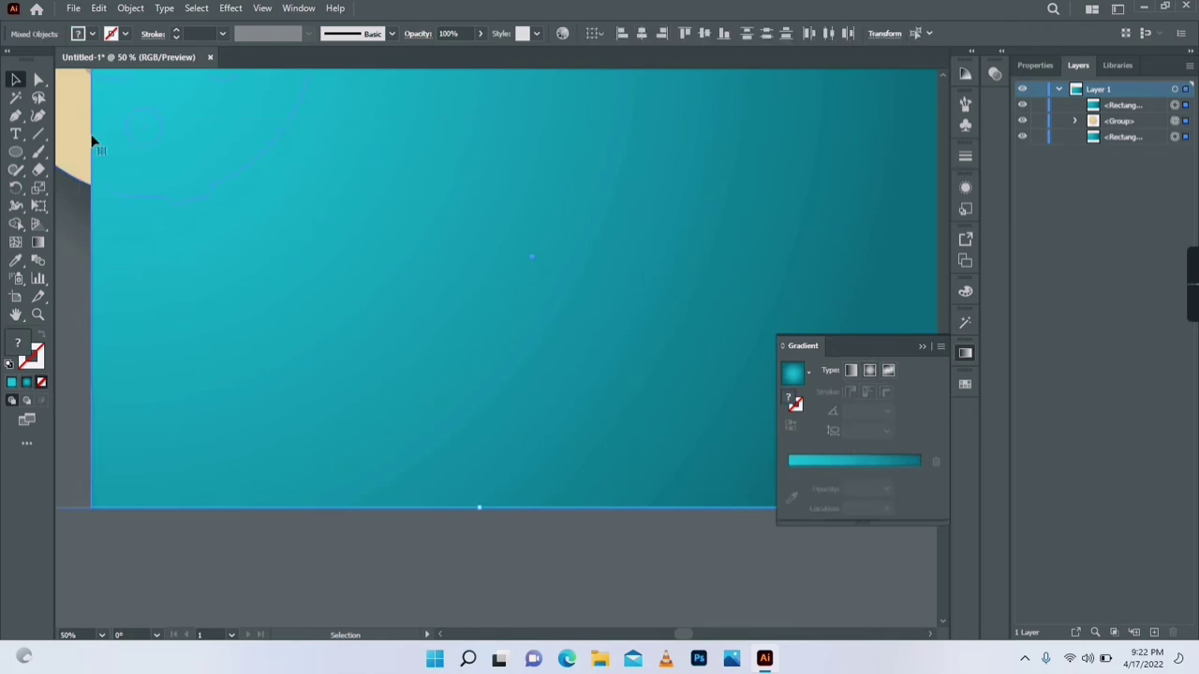
right_click(194, 157)
left_click(244, 293)
left_click(326, 528)
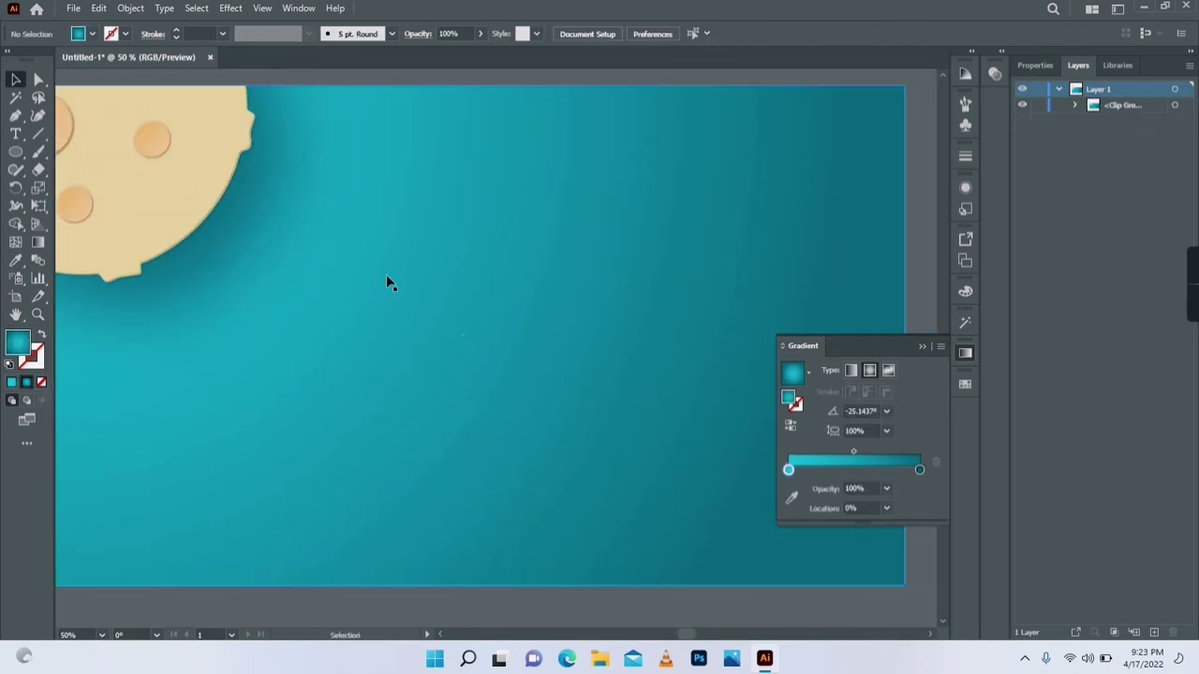
Draw a circle near the background's lower-right corner and make its radial gradient a uniform bright cyan.
key("l")
left_click_drag(792, 606, 604, 416)
left_click_drag(788, 488, 856, 488)
left_click_drag(920, 488, 926, 512)
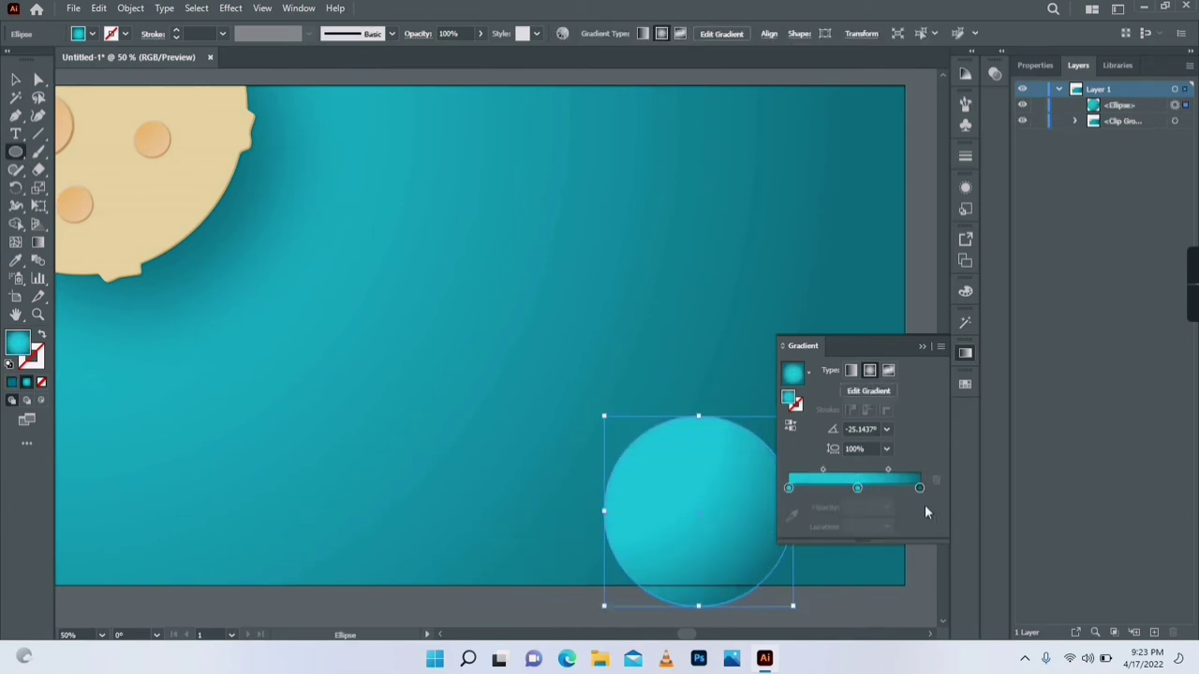
left_click_drag(856, 488, 920, 488)
Move the cyan circle to the background's left edge and build a cluster of overlapping, differently sized copies there.
left_click(16, 79)
left_click_drag(741, 481, 109, 391)
left_click_drag(208, 386, 309, 344)
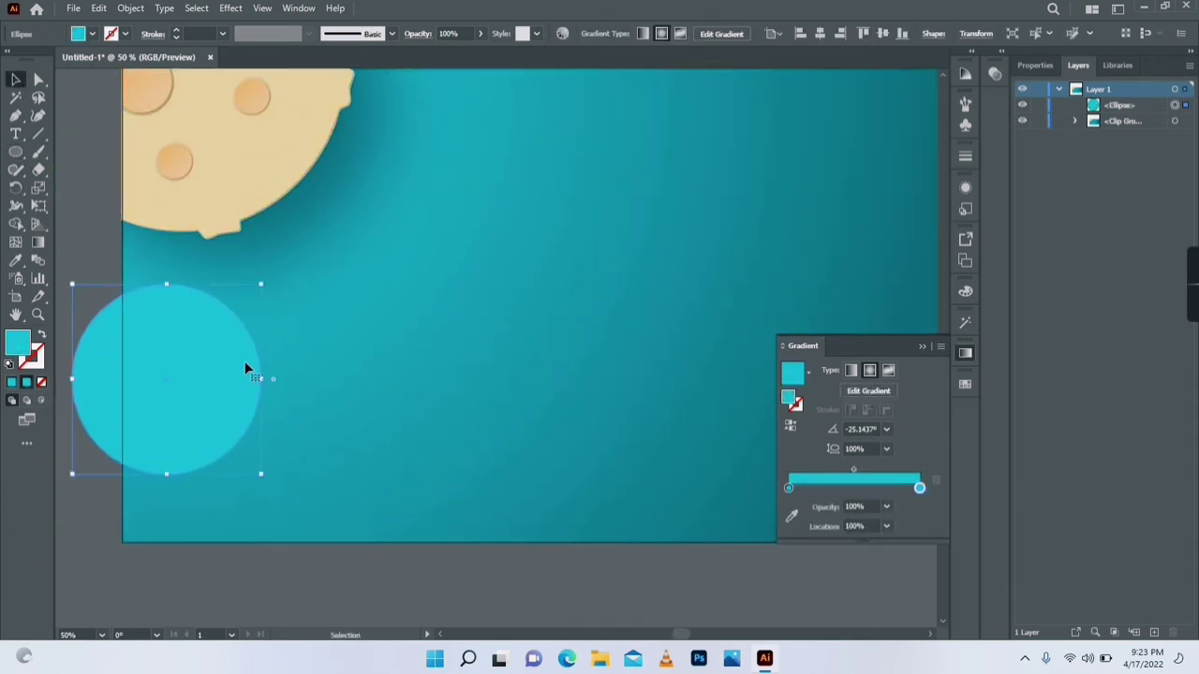
left_click_drag(226, 363, 153, 379)
left_click_drag(190, 490, 159, 451)
left_click_drag(129, 401, 201, 462)
left_click_drag(235, 511, 179, 454)
left_click_drag(165, 384, 188, 407)
left_click_drag(201, 477, 191, 466)
left_click_drag(129, 374, 218, 495)
left_click_drag(273, 564, 254, 544)
left_click_drag(218, 495, 223, 502)
Extend the cloud with overlapping large and small circle copies along the background's bottom edge.
left_click_drag(166, 419, 311, 521)
left_click_drag(218, 476, 405, 502)
left_click_drag(445, 573, 455, 584)
left_click_drag(253, 499, 451, 487)
left_click_drag(393, 514, 527, 508)
left_click_drag(304, 518, 600, 517)
left_click_drag(527, 512, 682, 512)
left_click_drag(670, 506, 416, 472)
left_click_drag(352, 481, 503, 463)
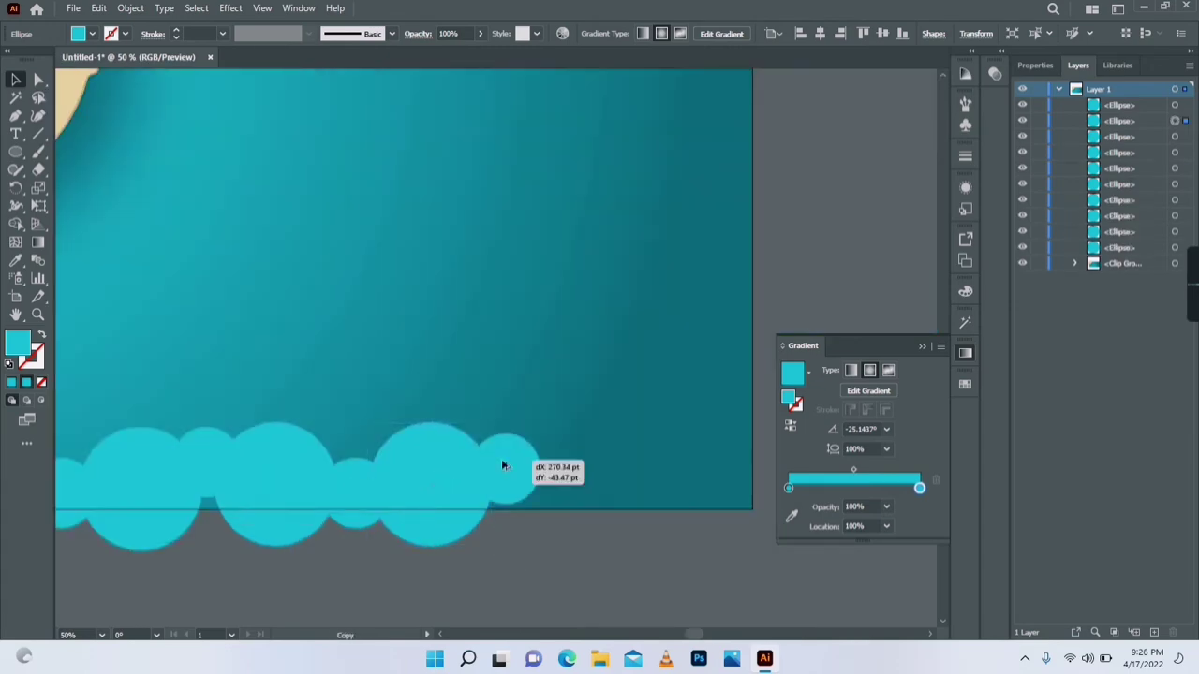
left_click_drag(429, 481, 580, 444)
Add more overlapping circles rising along the background's right edge and filling out the lower-left corner.
left_click_drag(676, 399, 742, 281)
left_click_drag(373, 349, 637, 431)
mouse_move(315, 551)
left_mouse_down()
mouse_move(312, 481)
mouse_move(332, 527)
left_mouse_up()
left_click_drag(208, 557, 83, 592)
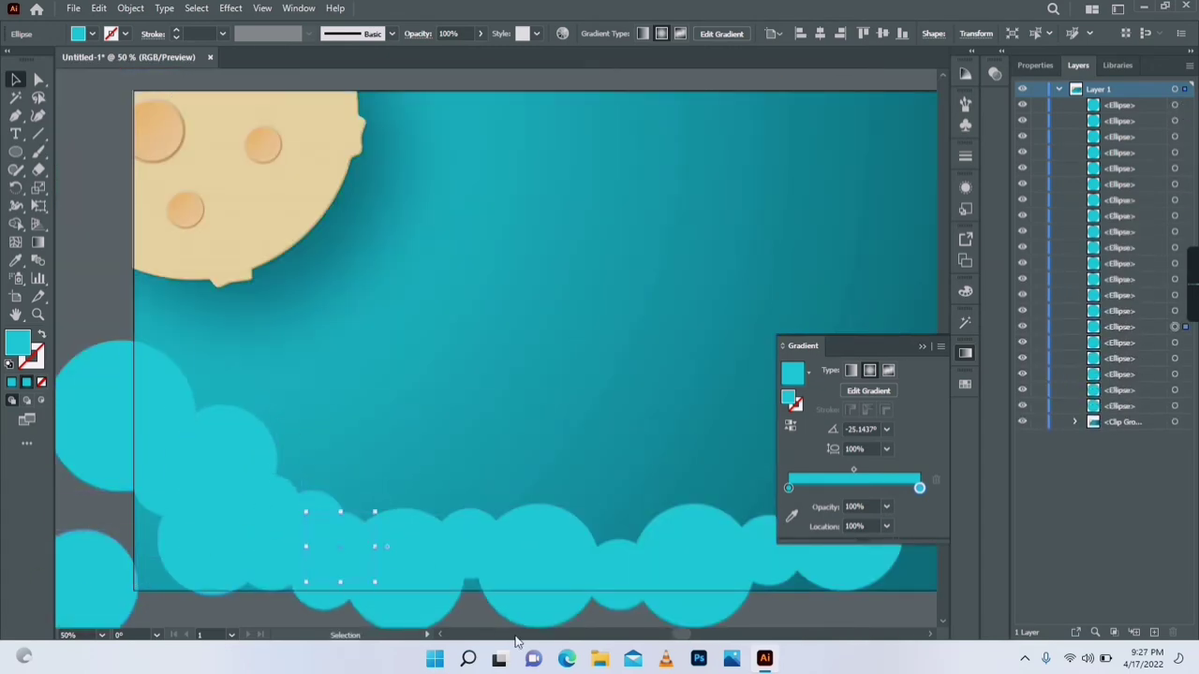
left_click_drag(656, 394, 405, 389)
left_click_drag(591, 522, 669, 410)
Draw a filled Pen path over the area beneath the circles and unite it with them into one cloud shape.
key("p")
left_click(890, 189)
left_click(623, 281)
mouse_move(391, 218)
left_mouse_down()
mouse_move(145, 171)
mouse_move(450, 387)
left_mouse_up()
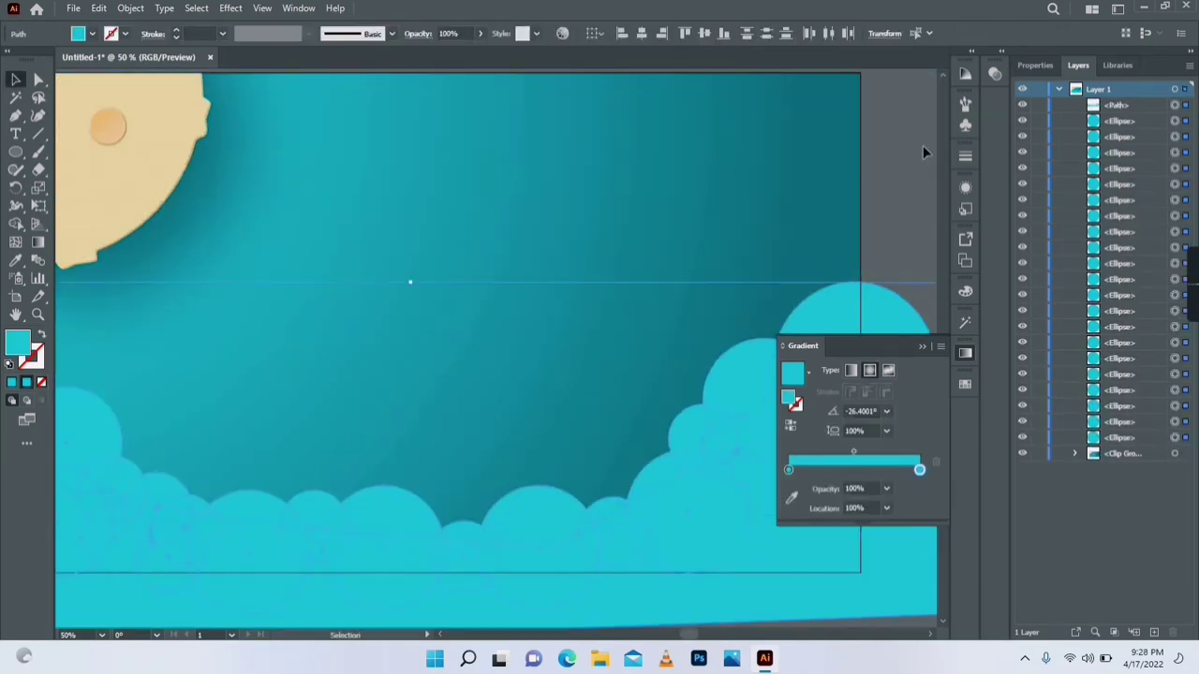
left_click_drag(724, 325, 826, 287)
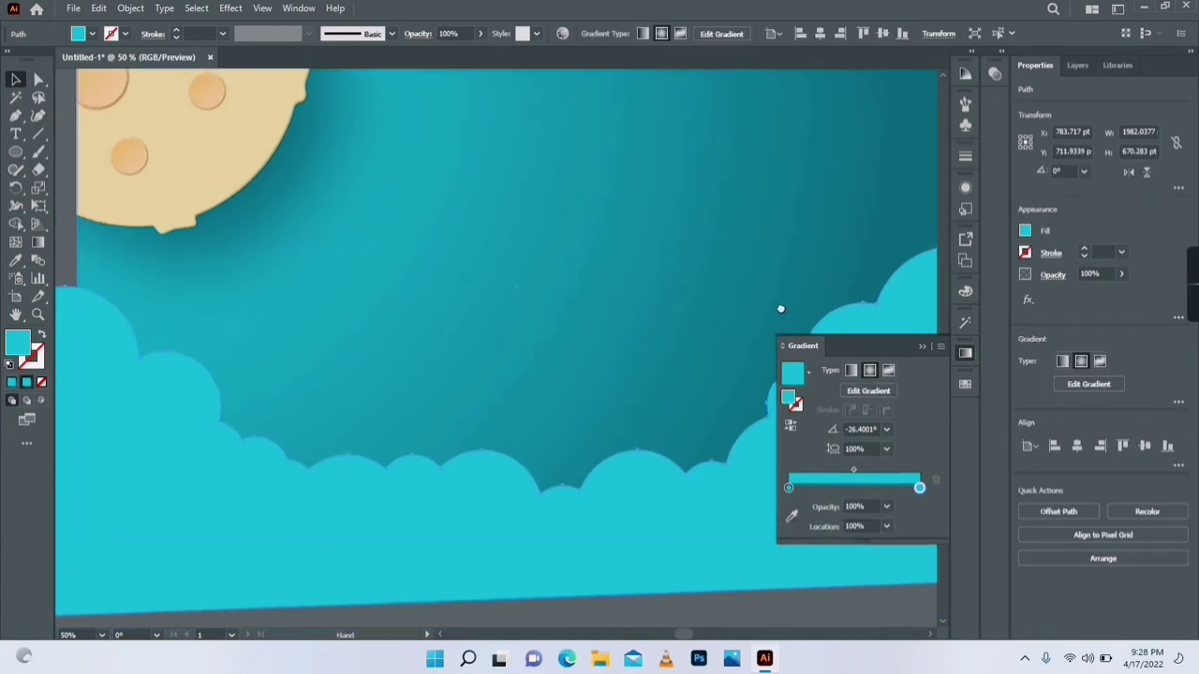
left_click(69, 225)
Darken the end stop of the cloud shape's gradient to about 54% brightness.
key("z")
left_click(524, 360, "alt")
left_click(523, 359, "alt")
key("v")
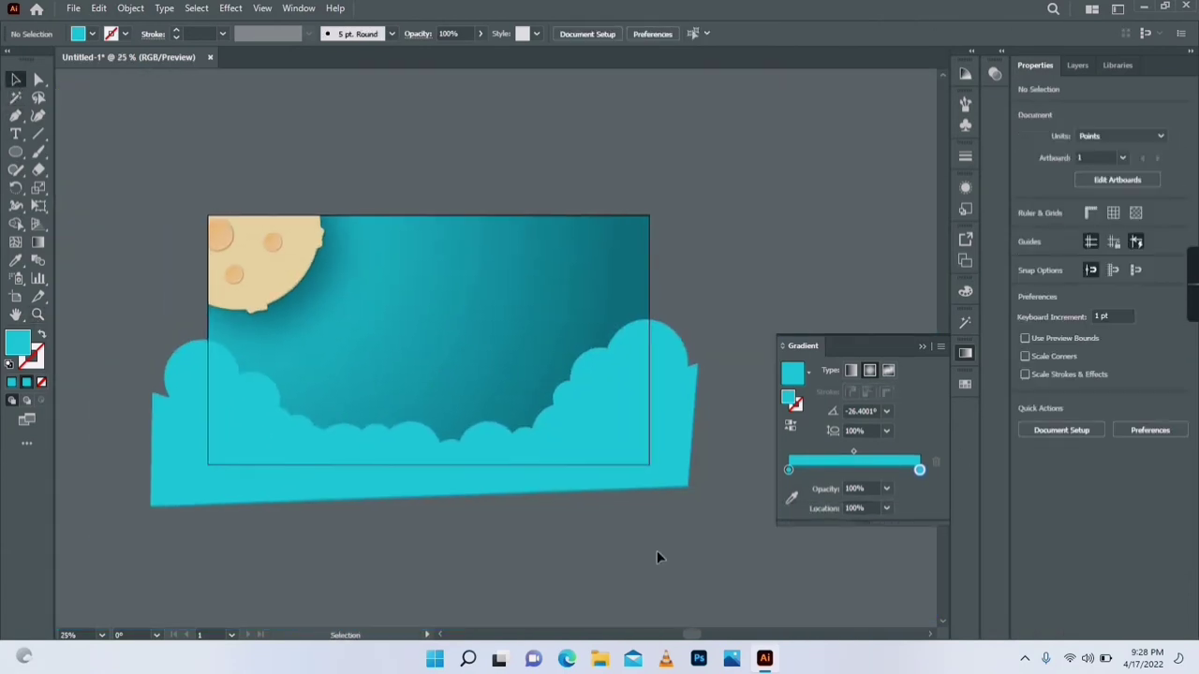
left_click(514, 452)
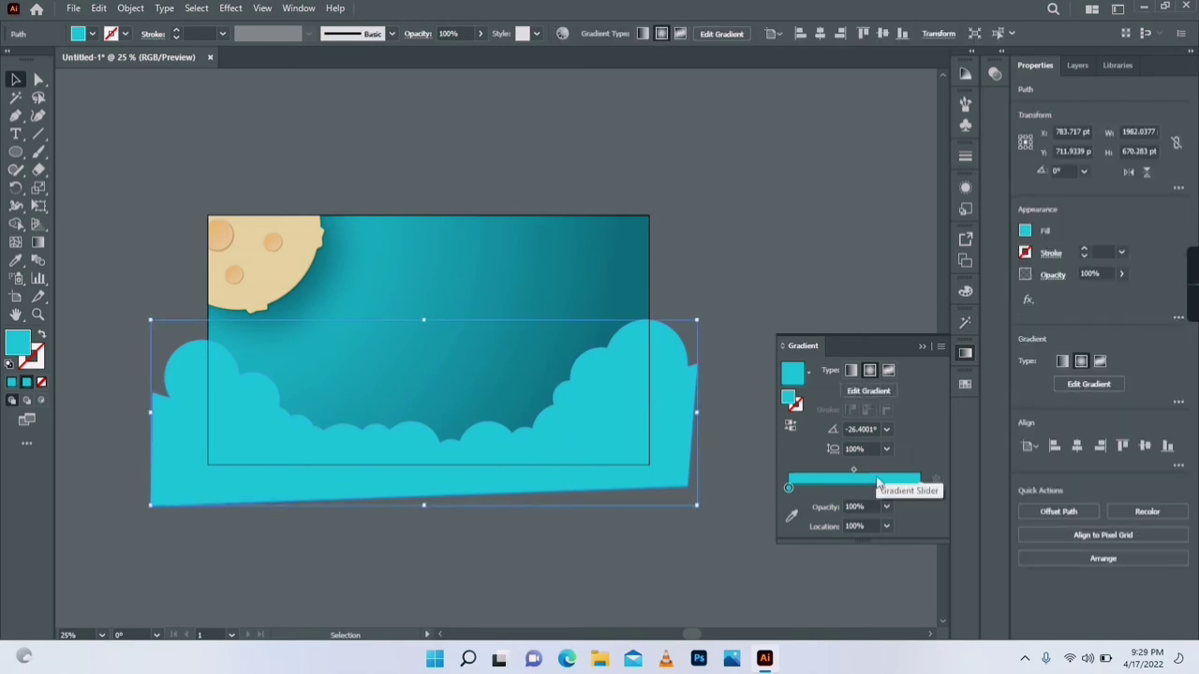
left_click(789, 488)
double_click(919, 489)
left_click_drag(867, 378, 836, 377)
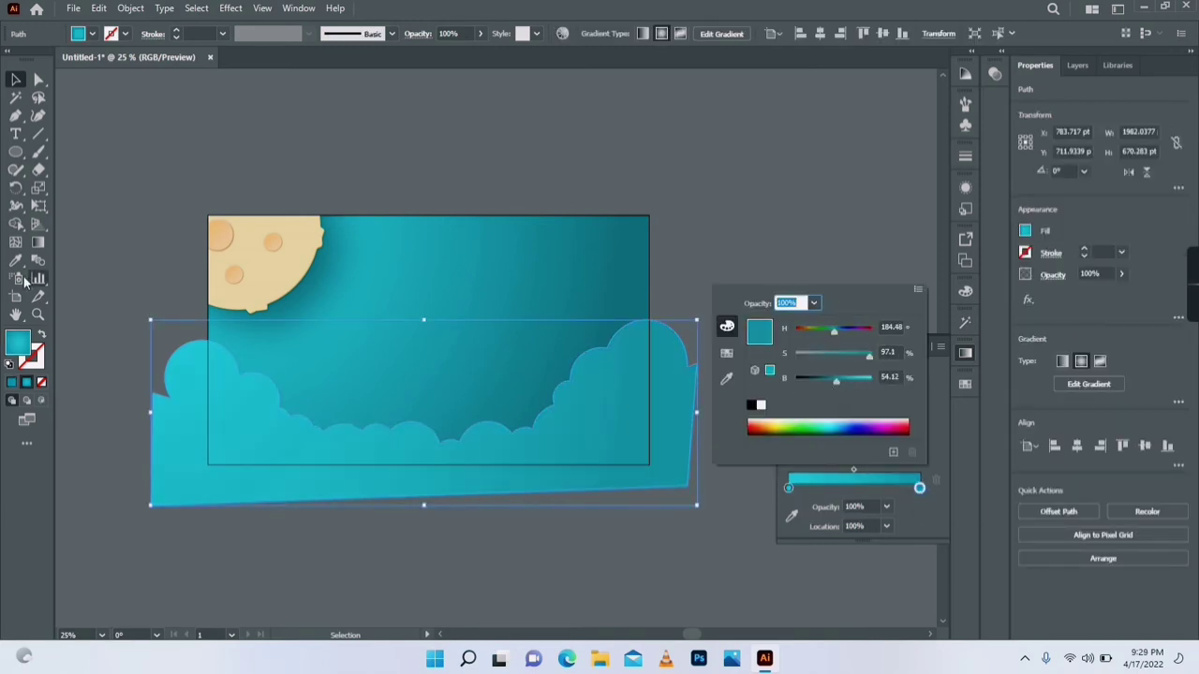
Run the cloud shape's radial gradient almost vertically, at about -86°.
left_click(38, 243)
left_click_drag(425, 440, 454, 557)
left_click_drag(487, 310, 469, 597)
key("v")
left_click(792, 230)
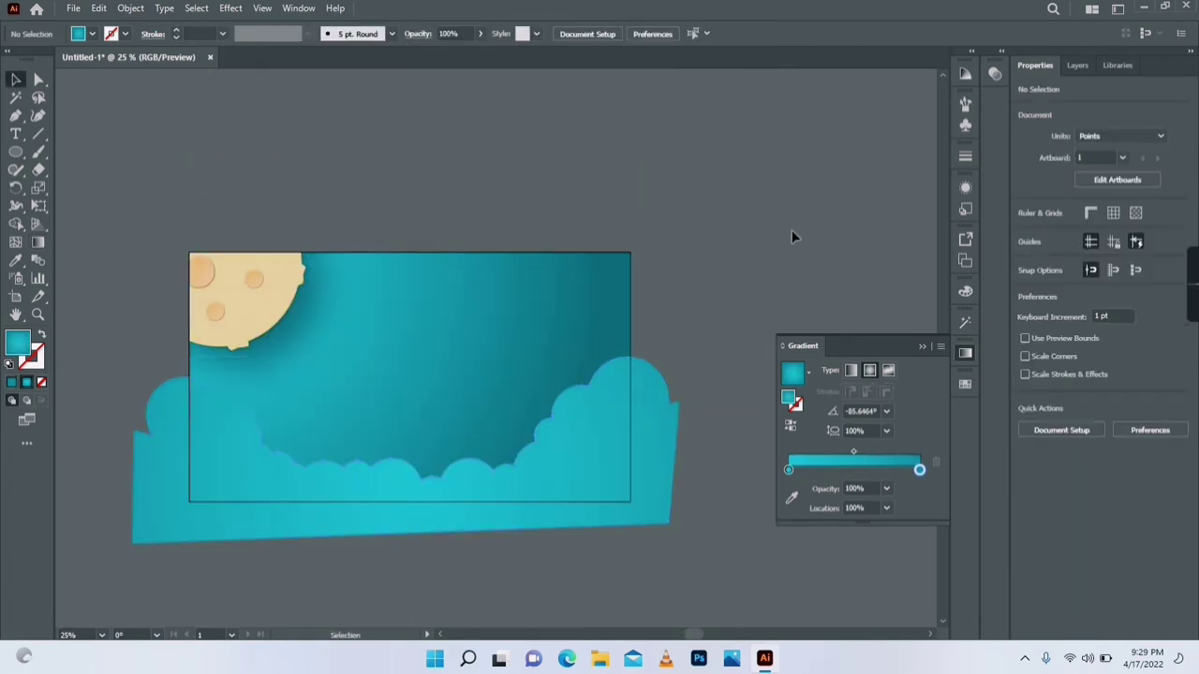
Copy the cloud shape and paste the duplicate in front of it.
left_click_drag(792, 230, 785, 269)
left_click(596, 487)
key("ctrl+c")
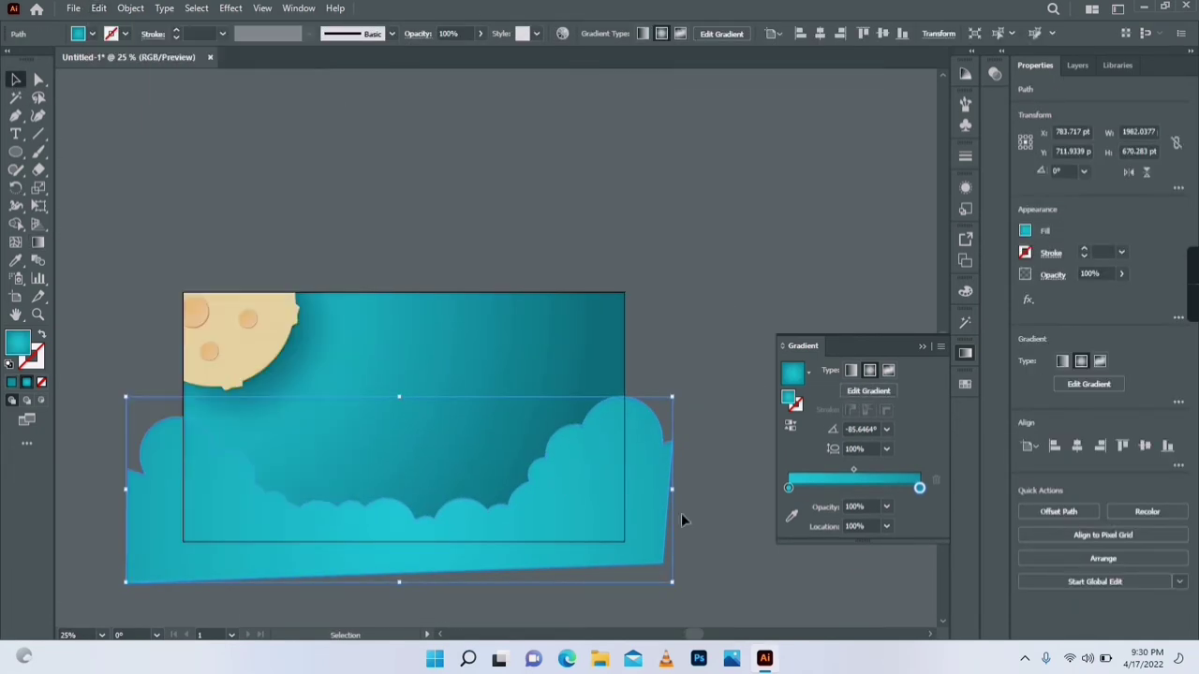
key("ctrl+f")
Fill the lower cloud copy with solid pale teal and shift it slightly to form a thin light edge.
left_click(1077, 65)
left_click(1175, 121)
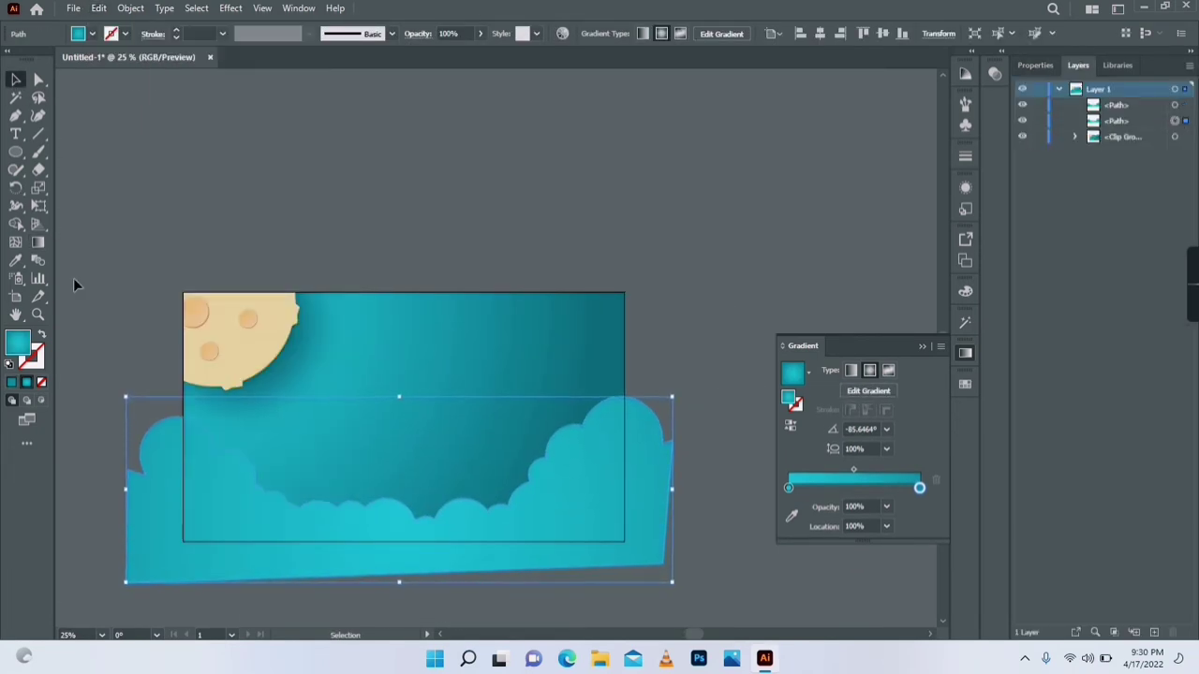
double_click(18, 342)
left_click(773, 227)
left_click(668, 584)
left_click(1174, 121)
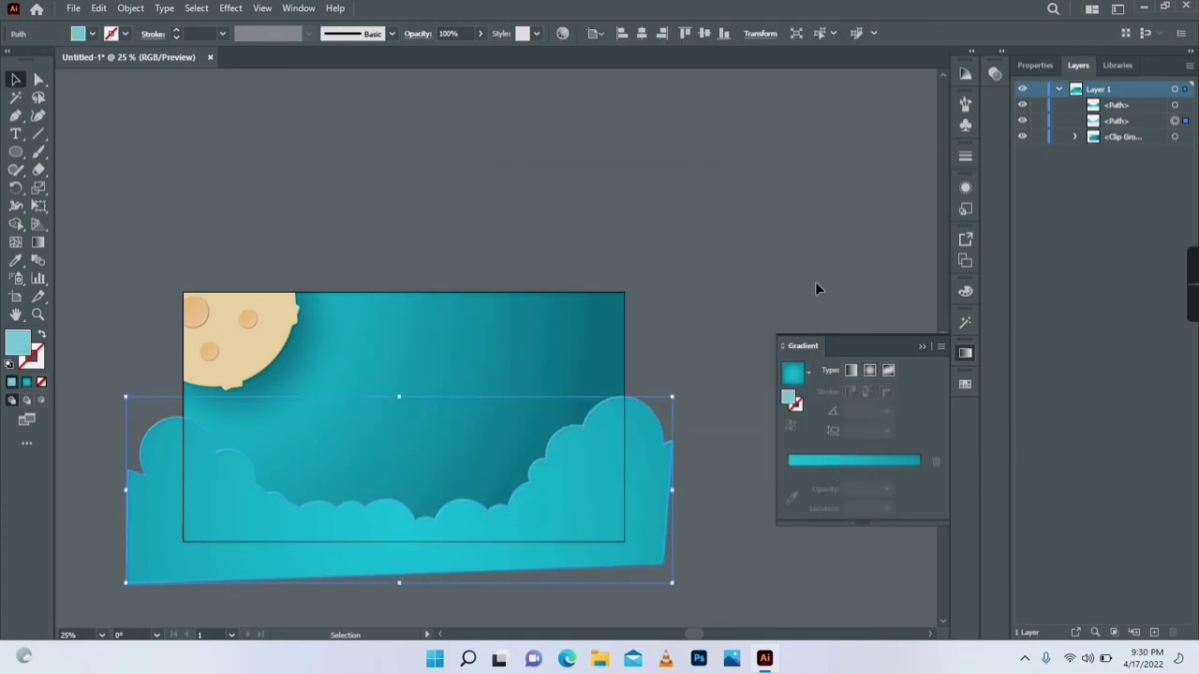
left_click(815, 282)
left_click(1174, 121)
left_click(860, 260)
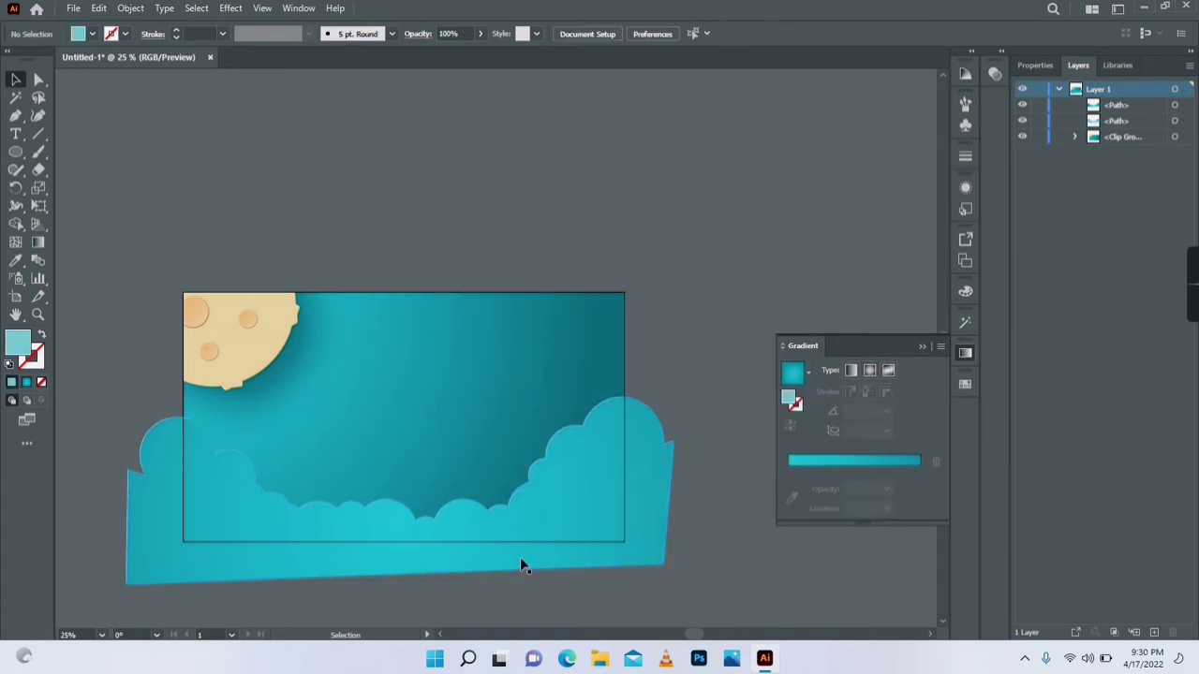
Draw a rectangle covering the whole artboard and use it as a clipping mask for all the artwork.
left_click_drag(15, 151, 80, 148)
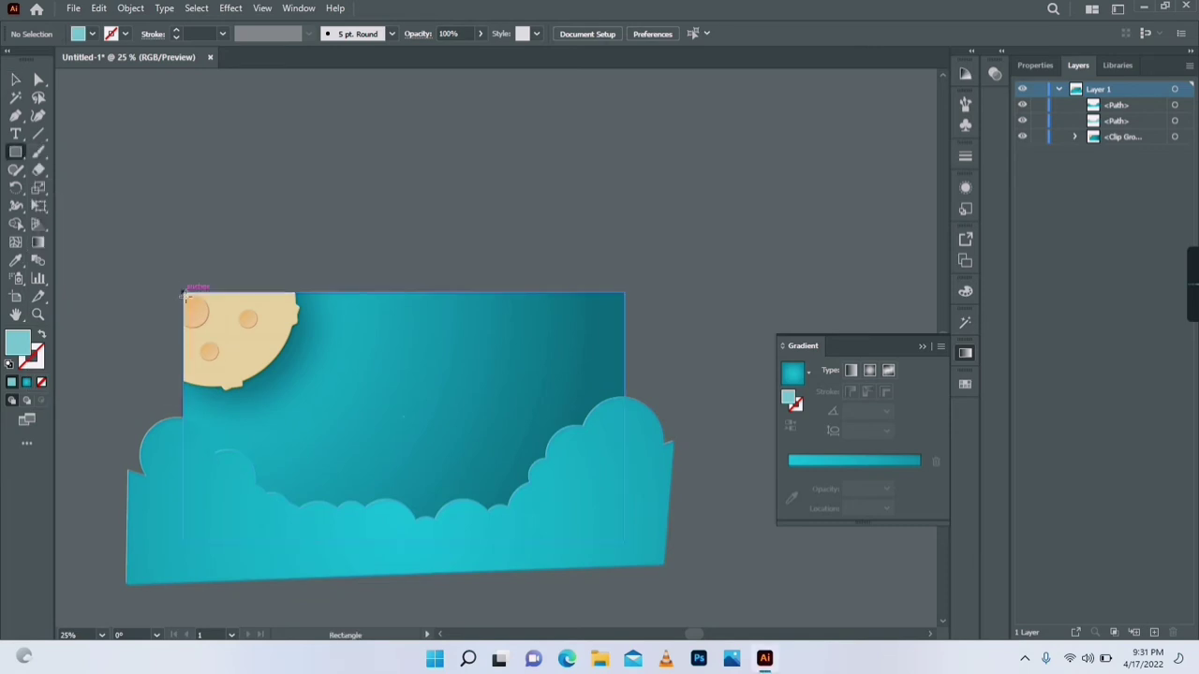
left_click_drag(184, 293, 625, 541)
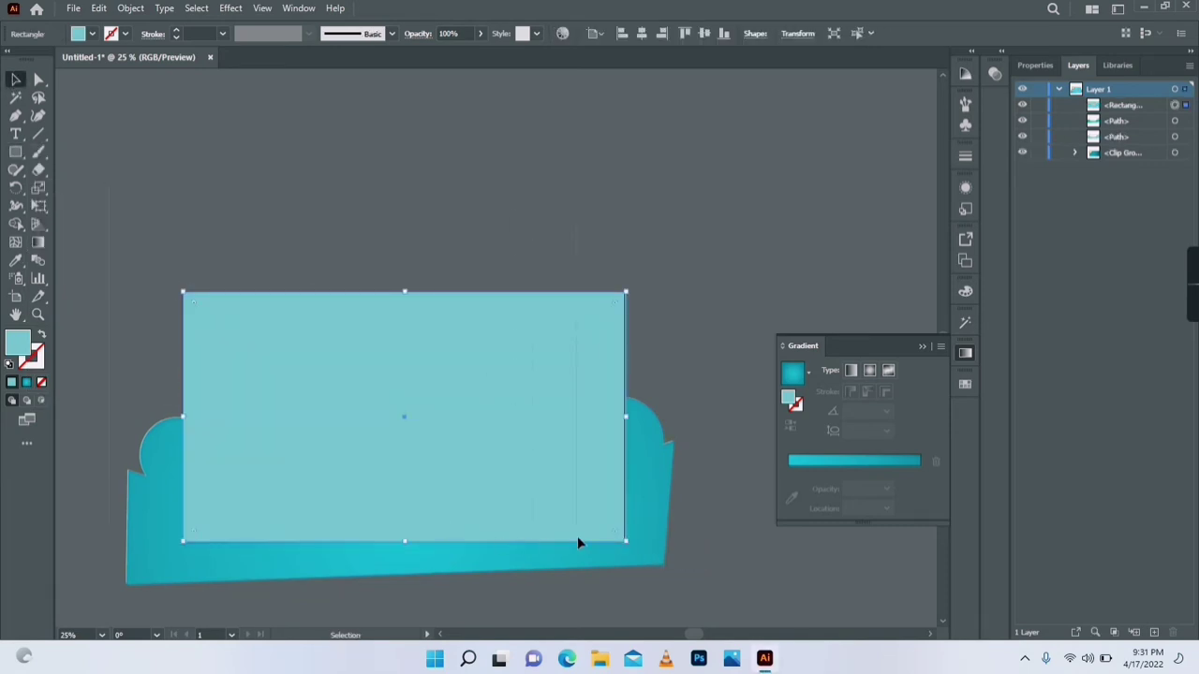
key("ctrl+a")
right_click(583, 476)
left_click(637, 359)
left_click(680, 506)
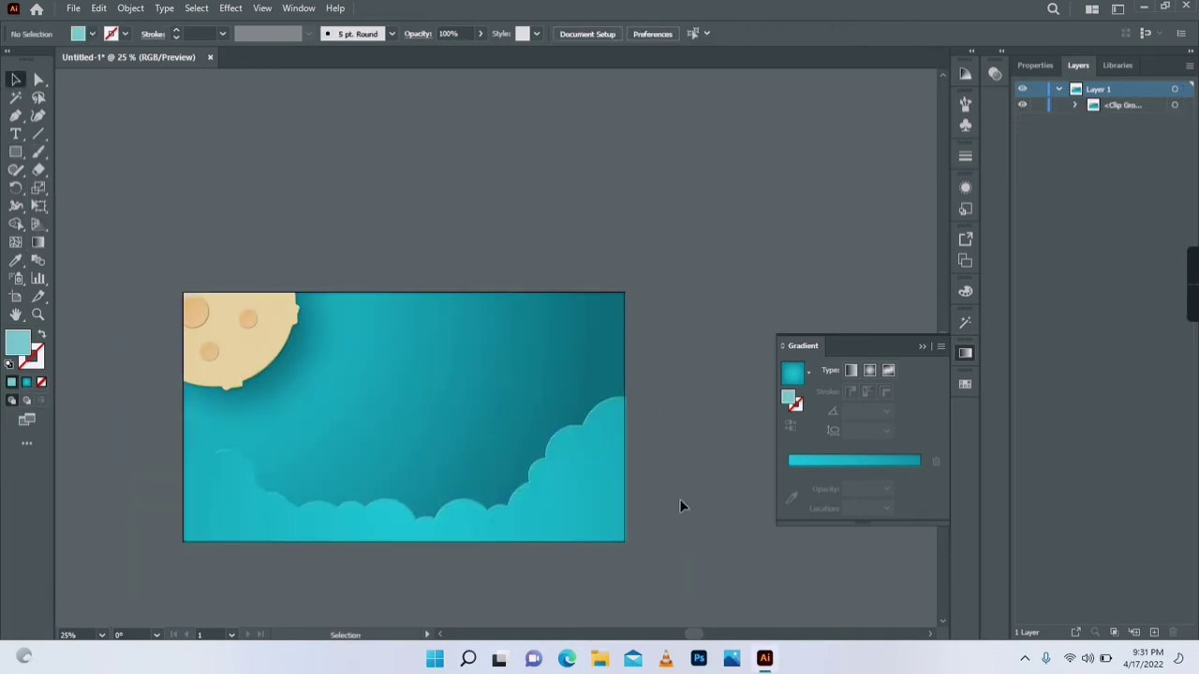
left_click(297, 420)
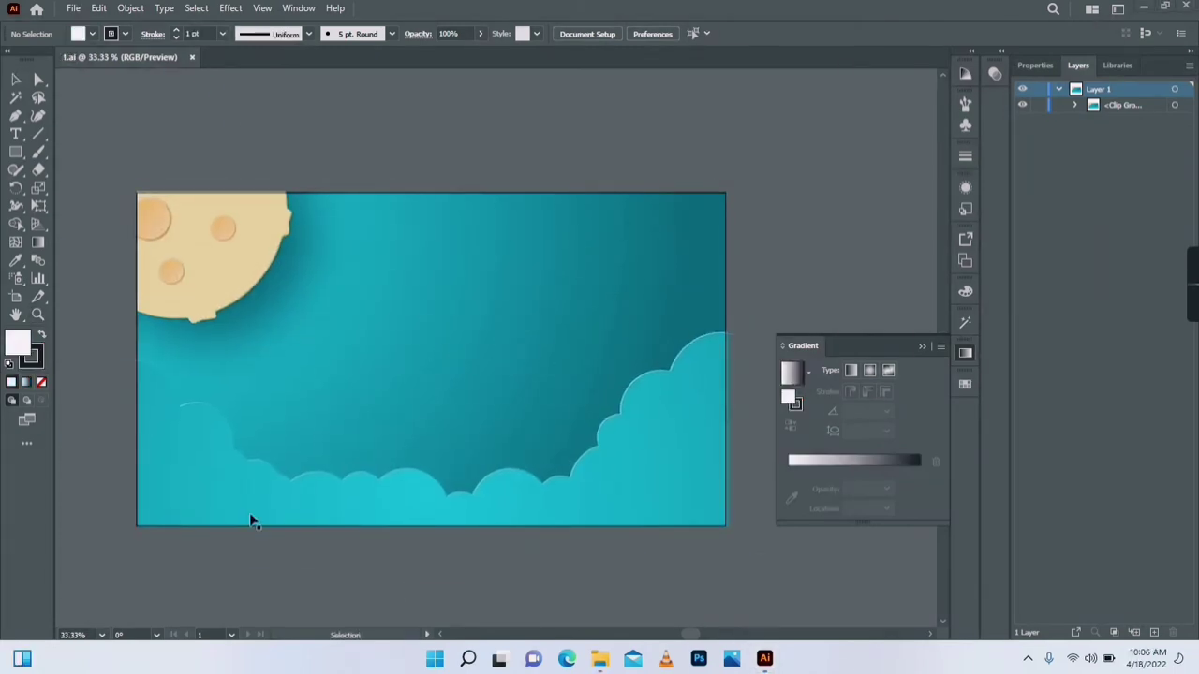
Move the teal cloud bank slightly upward inside the clipped artwork.
left_click(252, 516)
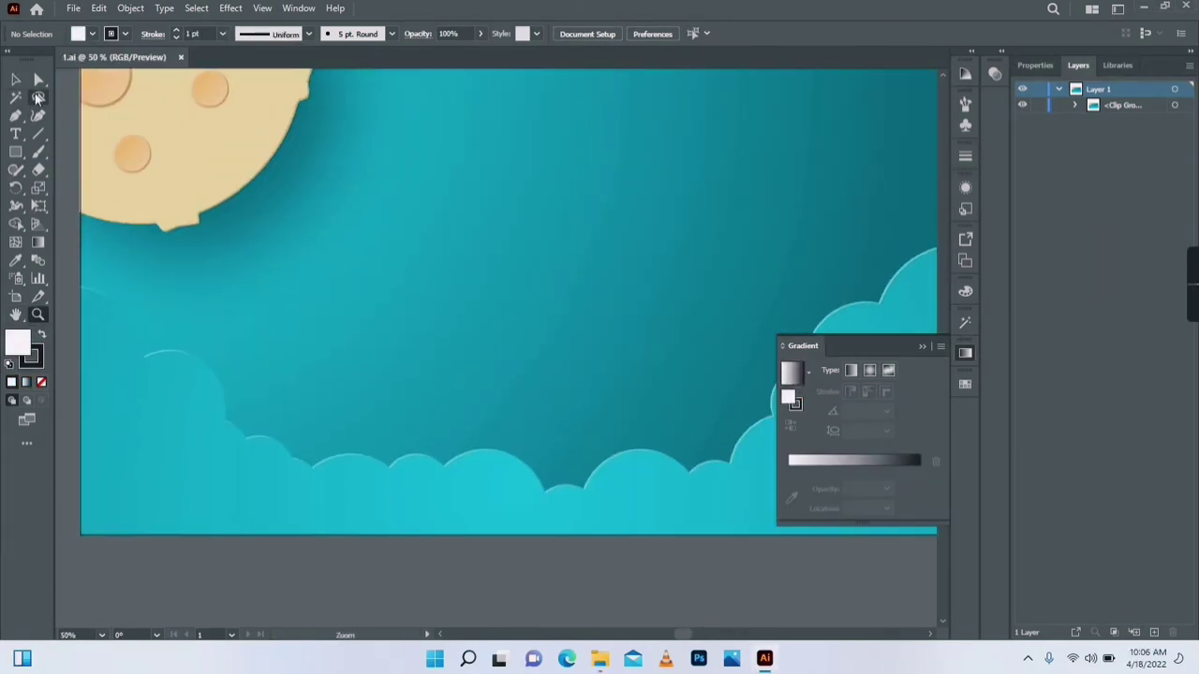
left_click_drag(484, 474, 489, 432)
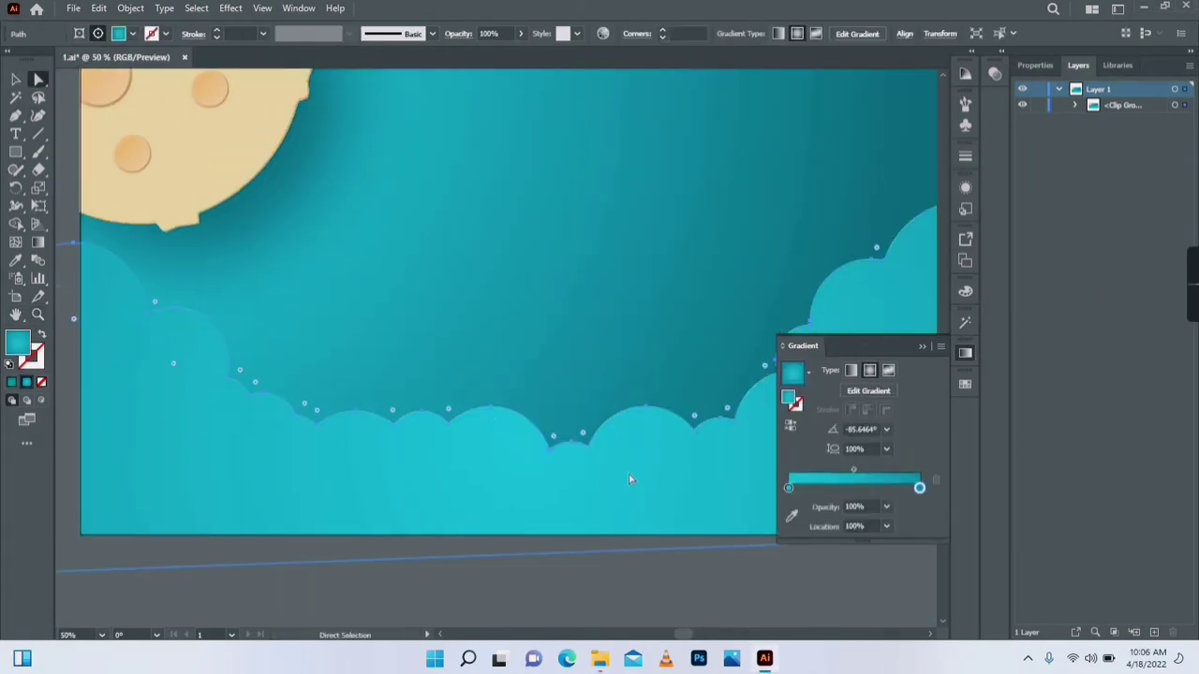
key("ctrl+shift+a")
Draw a circle over the cloud near the artboard's lower-left corner and choose a golden yellow fill colour for it.
key("l")
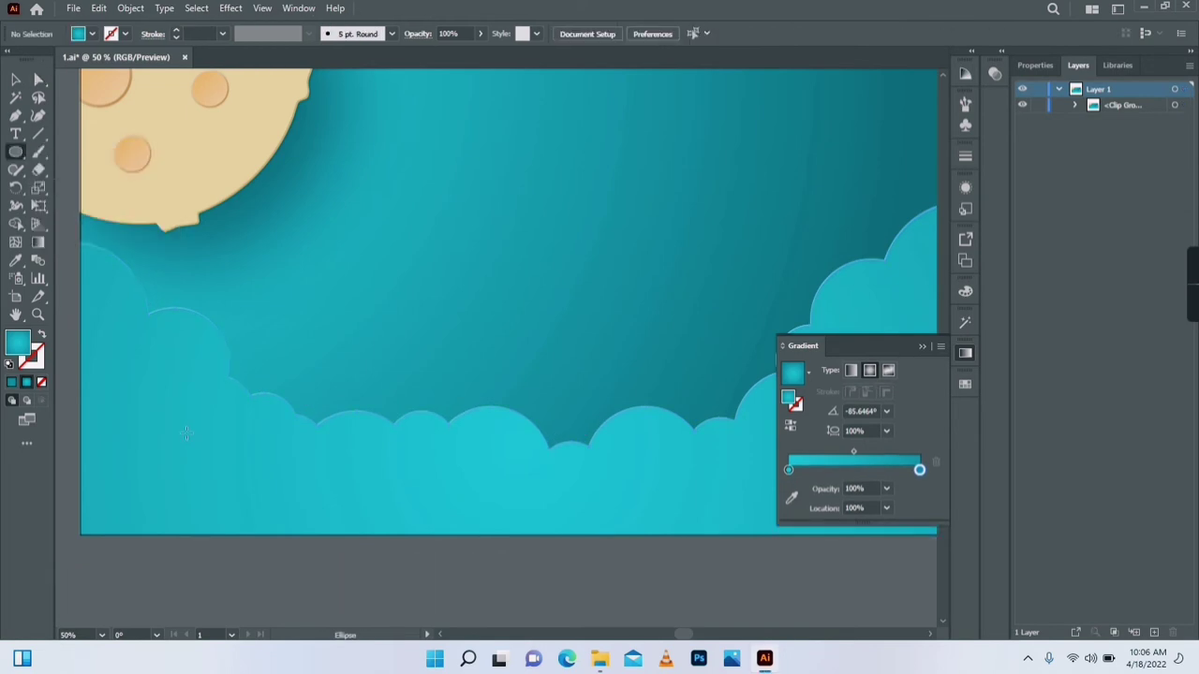
left_click_drag(138, 376, 274, 512)
double_click(29, 344)
left_click(619, 396)
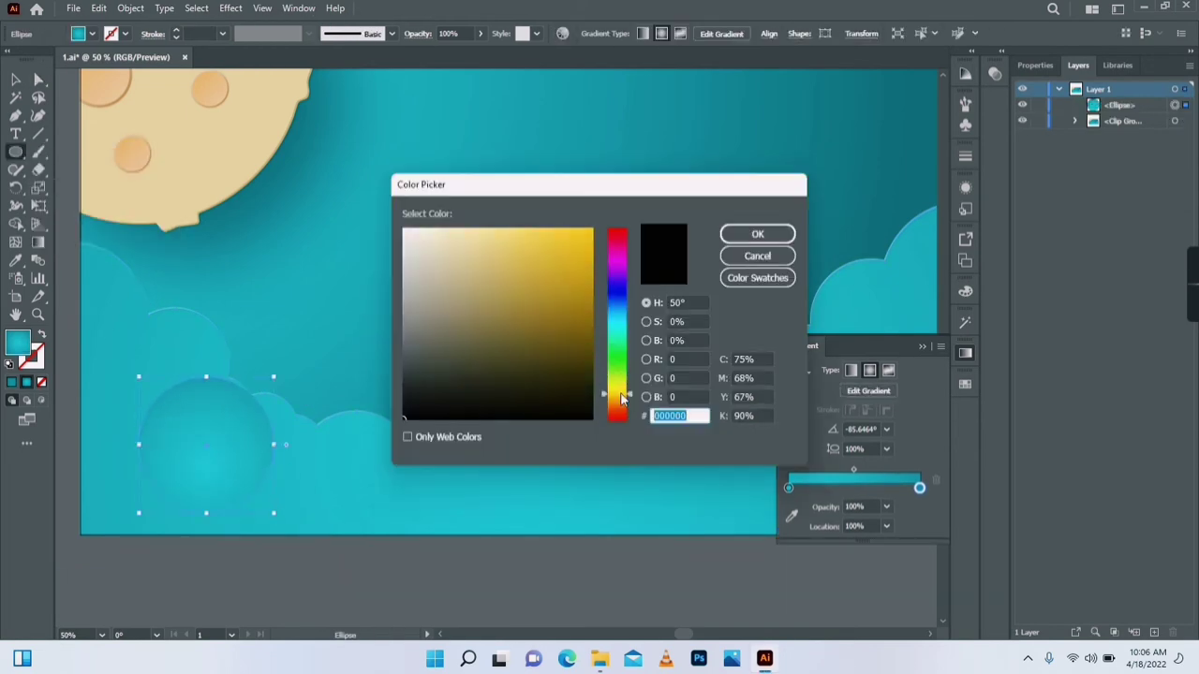
left_click(569, 257)
left_click(757, 233)
Set the circle's gradient stops to run from golden yellow to orange (D67E09).
left_click_drag(17, 343, 918, 557)
left_click(890, 489)
left_click_drag(788, 488, 788, 552)
left_click_drag(859, 489, 920, 489)
double_click(920, 489)
left_click_drag(847, 356, 832, 356)
left_click(918, 290)
Make the circle's gradient linear and run it steeply downward at about -68°.
left_click(850, 371)
key("g")
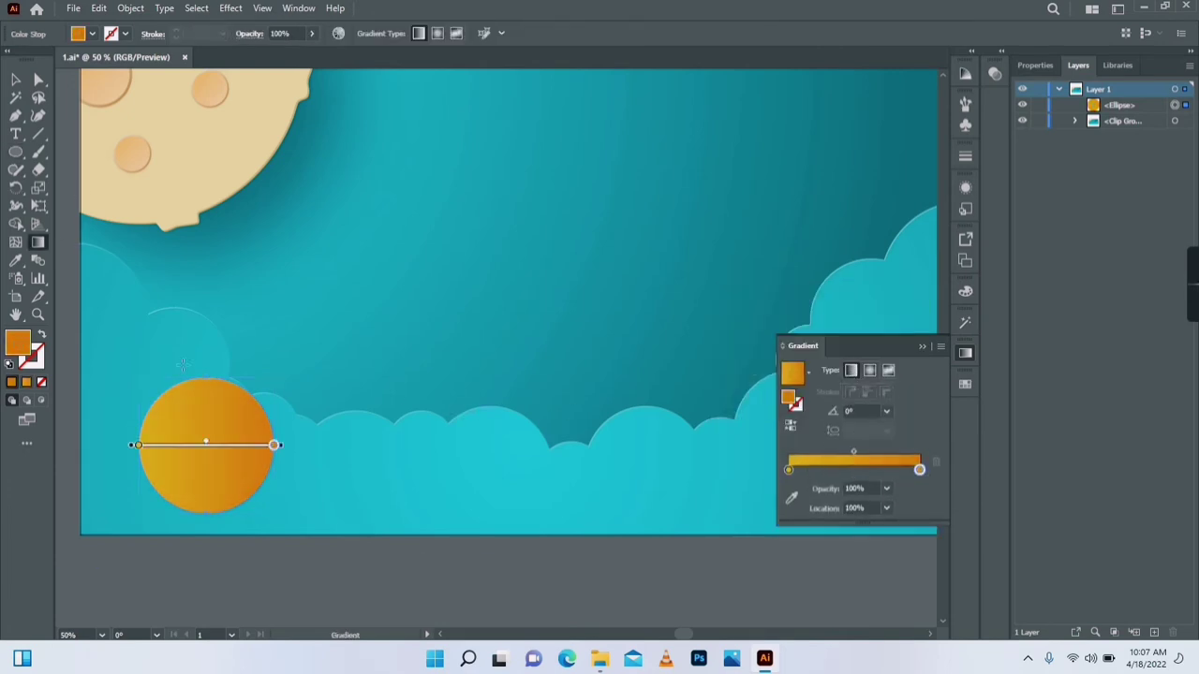
left_click_drag(180, 382, 234, 511)
Offset the circle's path outward to make a slightly larger copy behind it.
key("v")
left_click(130, 8)
left_click(356, 363)
left_click(569, 239)
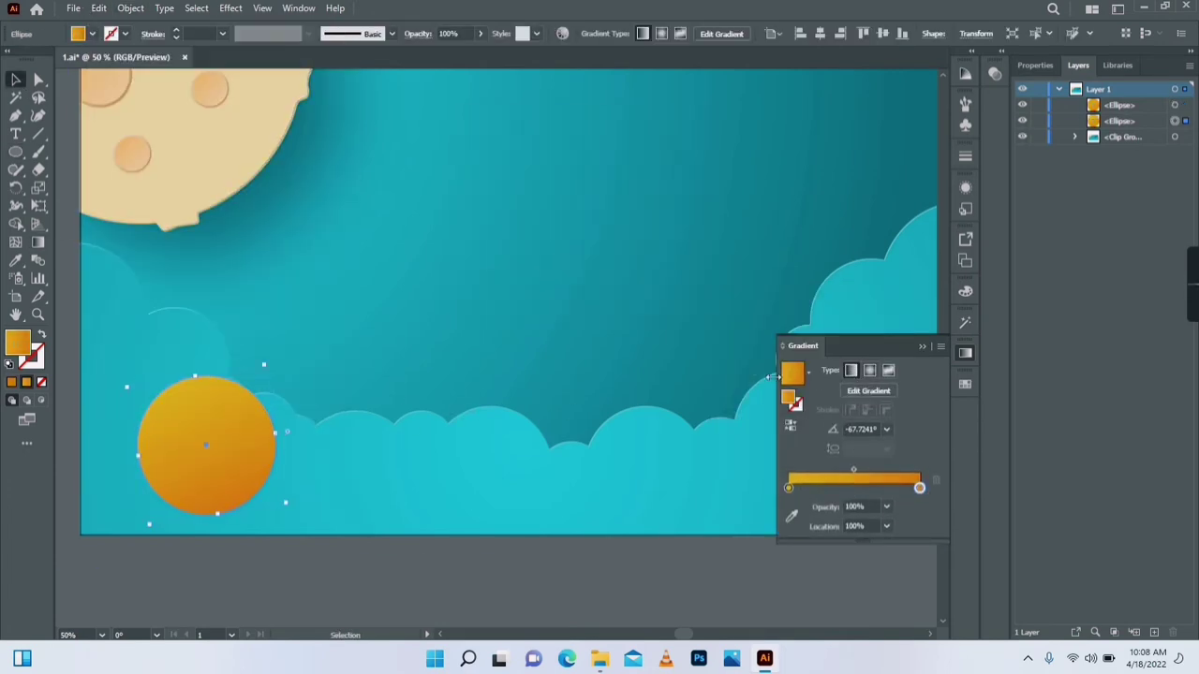
Reverse the gradient on the larger rear circle and lower the saturation of its orange start stop.
key("g")
left_click(235, 513)
left_click(181, 385)
double_click(182, 385)
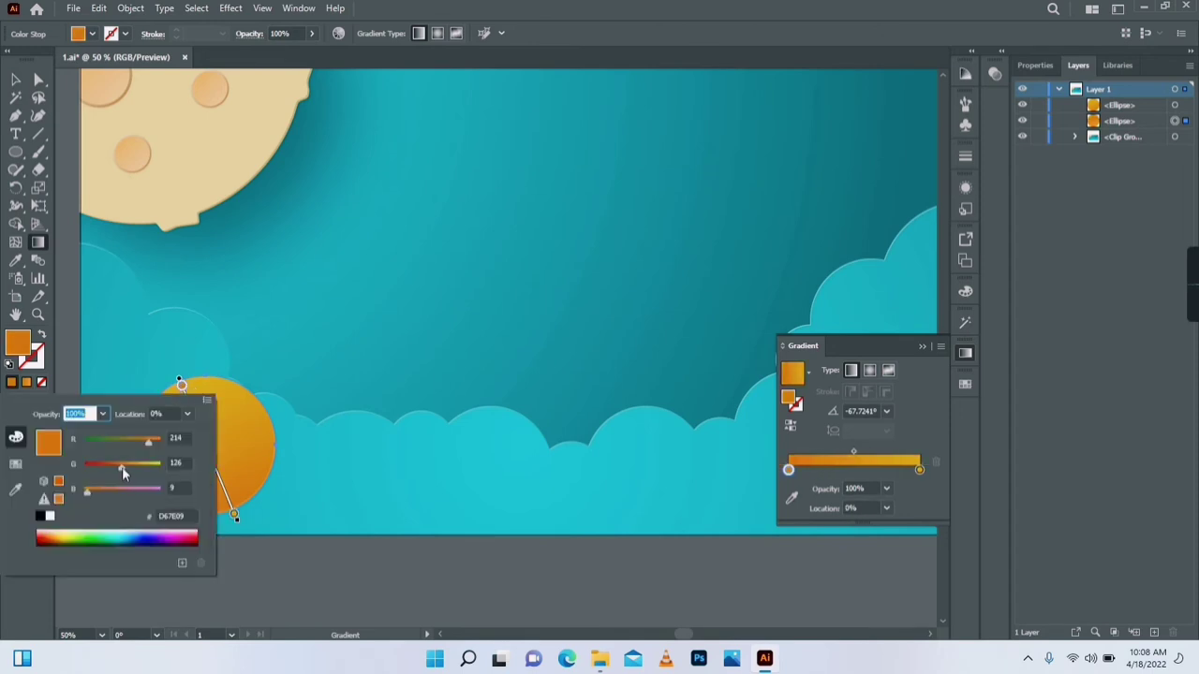
left_click(209, 399)
left_click(230, 439)
left_click_drag(161, 464, 107, 464)
Change the yellow end stop of the rear circle's gradient to orange by reducing its green value.
double_click(234, 513)
left_click(232, 330)
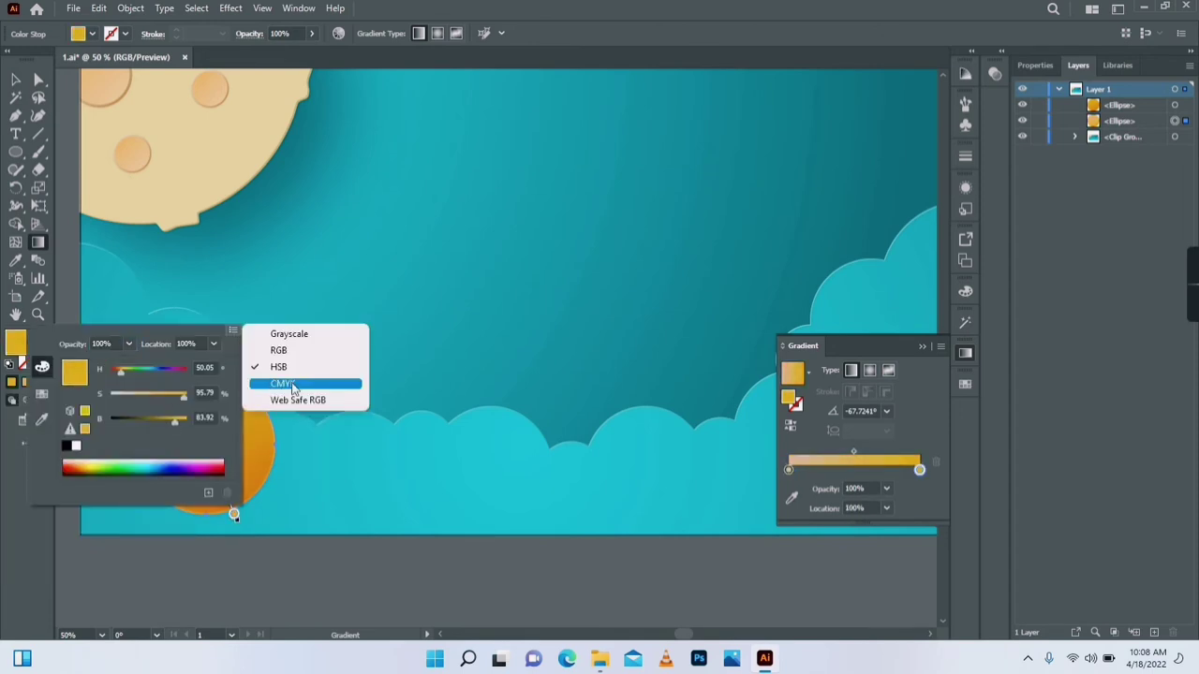
left_click(281, 350)
left_click_drag(163, 394, 140, 398)
left_click(260, 569)
Shift the start stop of the rear circle's gradient to a pale pink to form a light rim.
double_click(182, 385)
left_click_drag(129, 491, 147, 491)
left_click(260, 573)
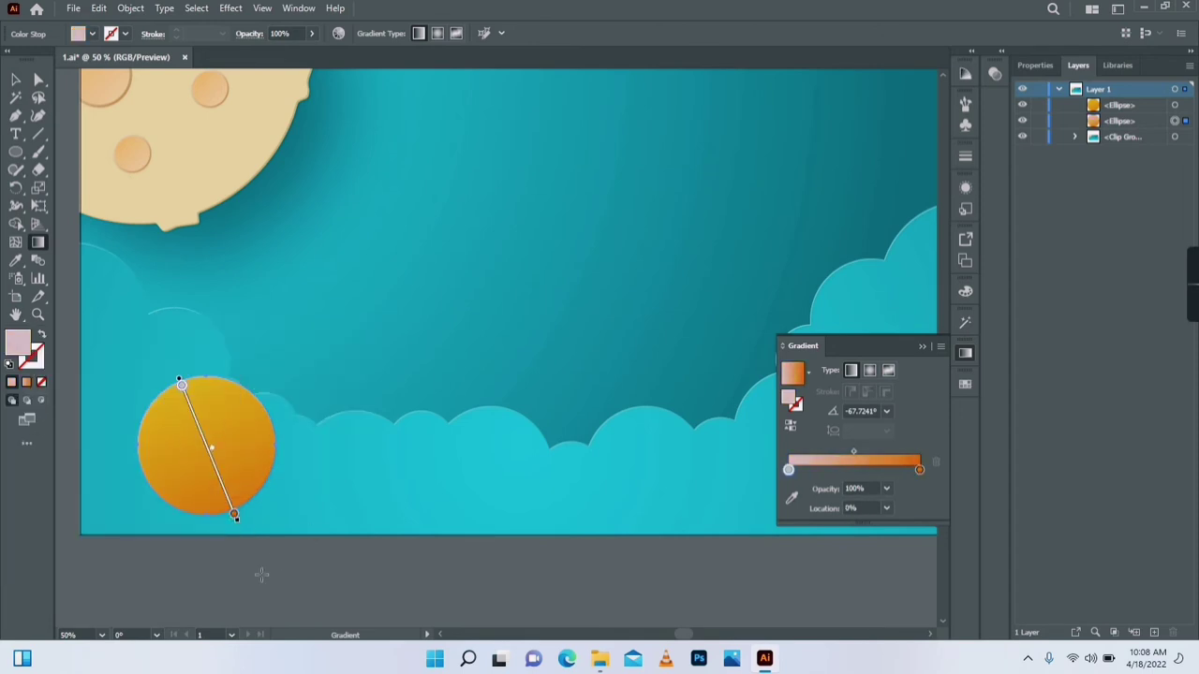
Group the two orange circles and scale the group down.
key("v")
left_click(254, 570)
left_click(223, 487)
right_click(219, 453)
left_click(253, 236)
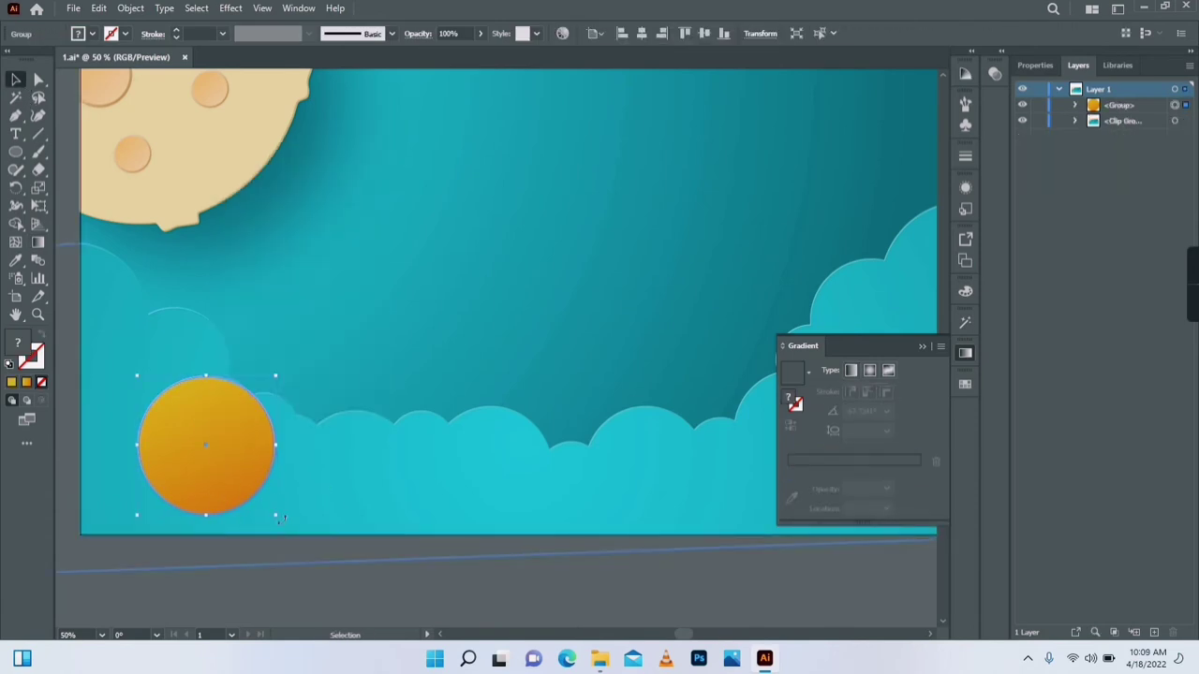
left_click_drag(275, 514, 236, 474)
Duplicate the orange circle group repeatedly along the artboard's lower edge and up the cloud on the right.
left_click_drag(196, 404, 146, 460)
left_click_drag(138, 458, 249, 492)
left_click_drag(249, 492, 450, 479)
left_click_drag(451, 476, 531, 495)
left_click_drag(531, 495, 619, 481)
left_click_drag(619, 482, 683, 477)
left_click_drag(876, 496, 904, 372)
left_click_drag(904, 372, 794, 492)
left_click_drag(808, 484, 920, 302)
left_click_drag(910, 313, 876, 419)
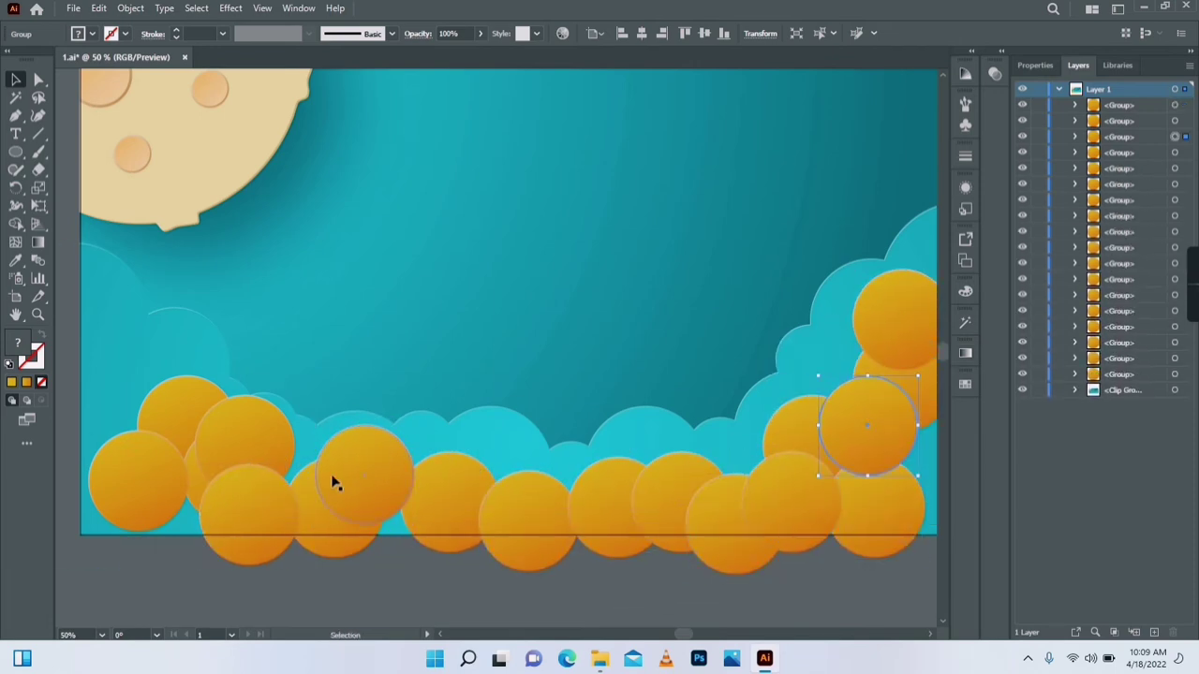
Rearrange and resize the orange circles on the left into an overlapping cluster, including two much smaller ones.
left_click_drag(248, 511, 165, 518)
left_click_drag(143, 445, 123, 389)
left_click_drag(166, 476, 184, 495)
left_click(254, 451)
left_click_drag(295, 494, 257, 422)
left_click(373, 479)
left_click_drag(414, 525, 390, 534)
left_click_drag(346, 498, 324, 473)
left_click_drag(386, 529, 372, 504)
Reposition and resize the orange circles in the middle of the lower edge, overlapping them and varying their sizes.
left_click_drag(446, 506, 415, 488)
left_click_drag(521, 526, 486, 499)
left_click(609, 506)
left_click_drag(668, 559, 618, 508)
left_click_drag(593, 482, 548, 473)
left_click_drag(679, 496, 602, 502)
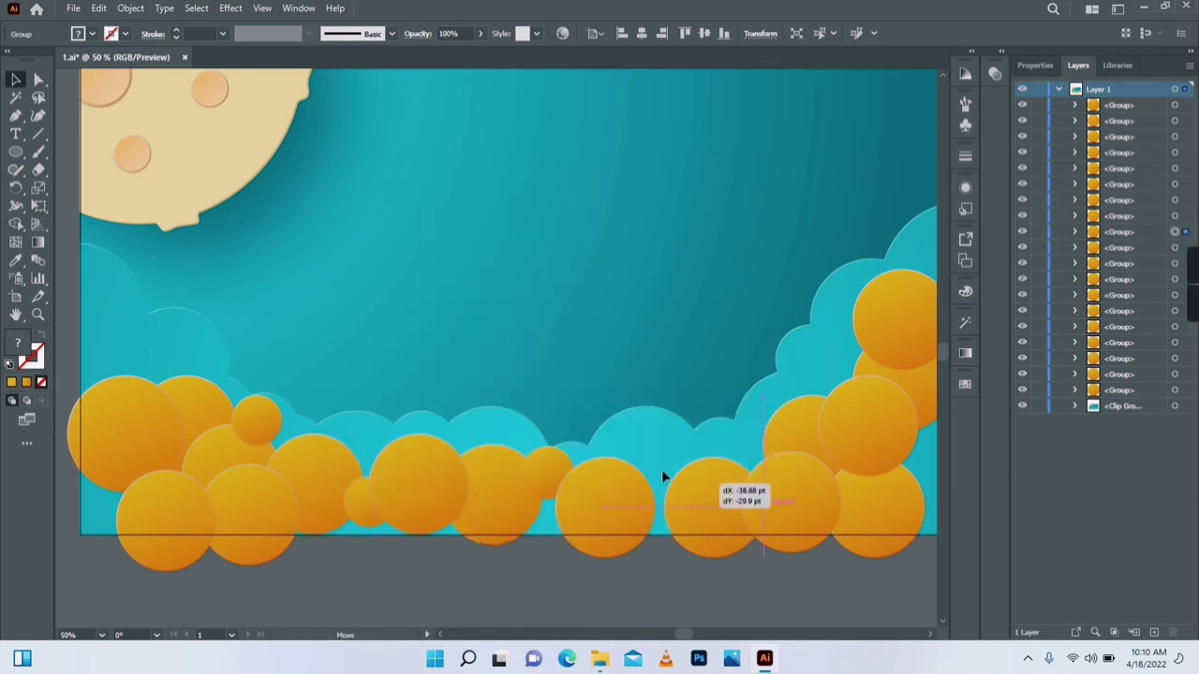
Duplicate the small orange circle along the artboard's lower edge to fill the gaps between the larger ones.
left_click_drag(262, 422, 350, 540)
left_click_drag(351, 540, 535, 532)
left_click_drag(536, 532, 720, 536)
left_click_drag(720, 536, 875, 530)
right_click(855, 476)
left_click(886, 196)
Arrange the orange circles on the right into an overlapping pile, adding small ones to fill its gaps.
left_click_drag(729, 538, 867, 541)
left_click_drag(940, 445, 813, 446)
left_click_drag(772, 409, 797, 409)
left_click_drag(768, 323, 789, 315)
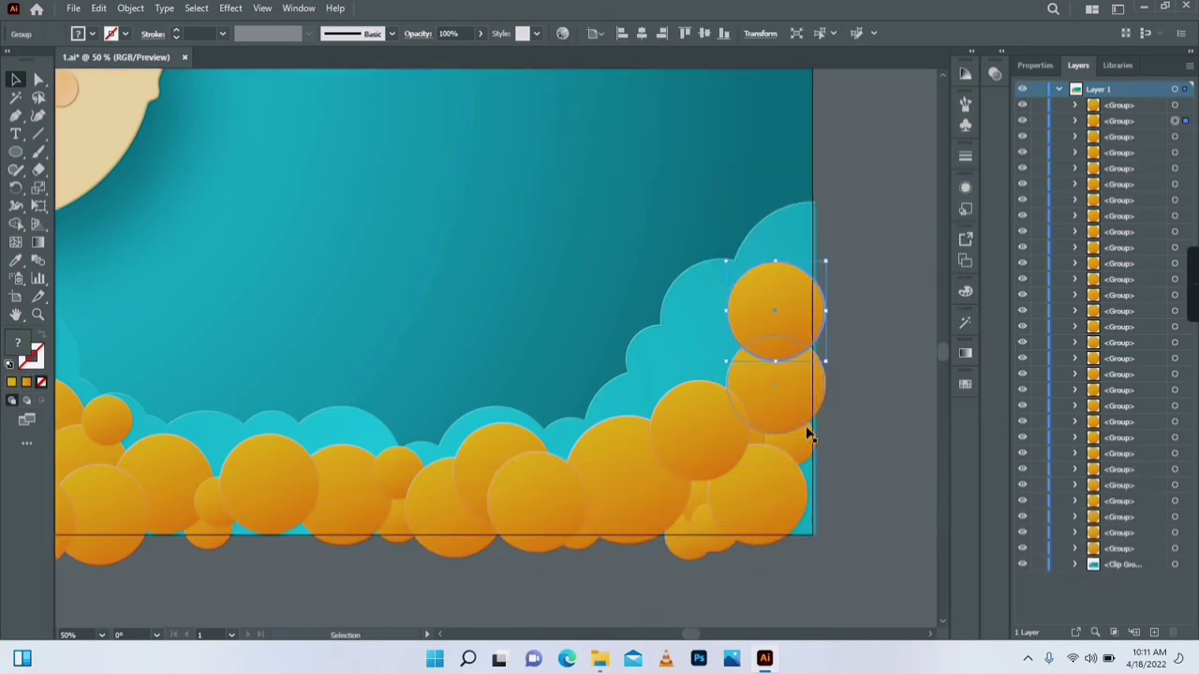
left_click_drag(807, 431, 729, 374)
mouse_move(723, 536)
left_mouse_down()
mouse_move(799, 576)
mouse_move(721, 544)
left_mouse_up()
left_click_drag(808, 569, 691, 519)
left_click(622, 563)
left_click_drag(536, 511, 670, 587)
left_click_drag(435, 522, 437, 534)
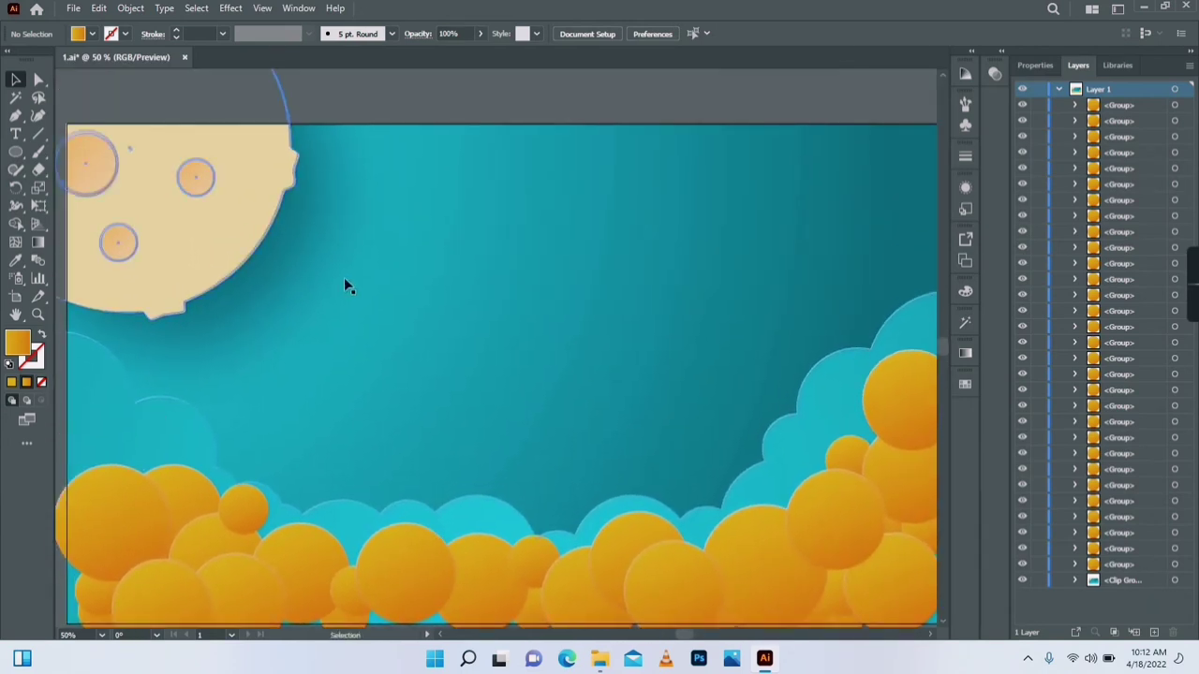
Apply a Multiply drop shadow to the cloud's pale edge shape with 75% opacity, 11 pt Y offset and 55 pt blur.
left_click(38, 80)
left_click(38, 315)
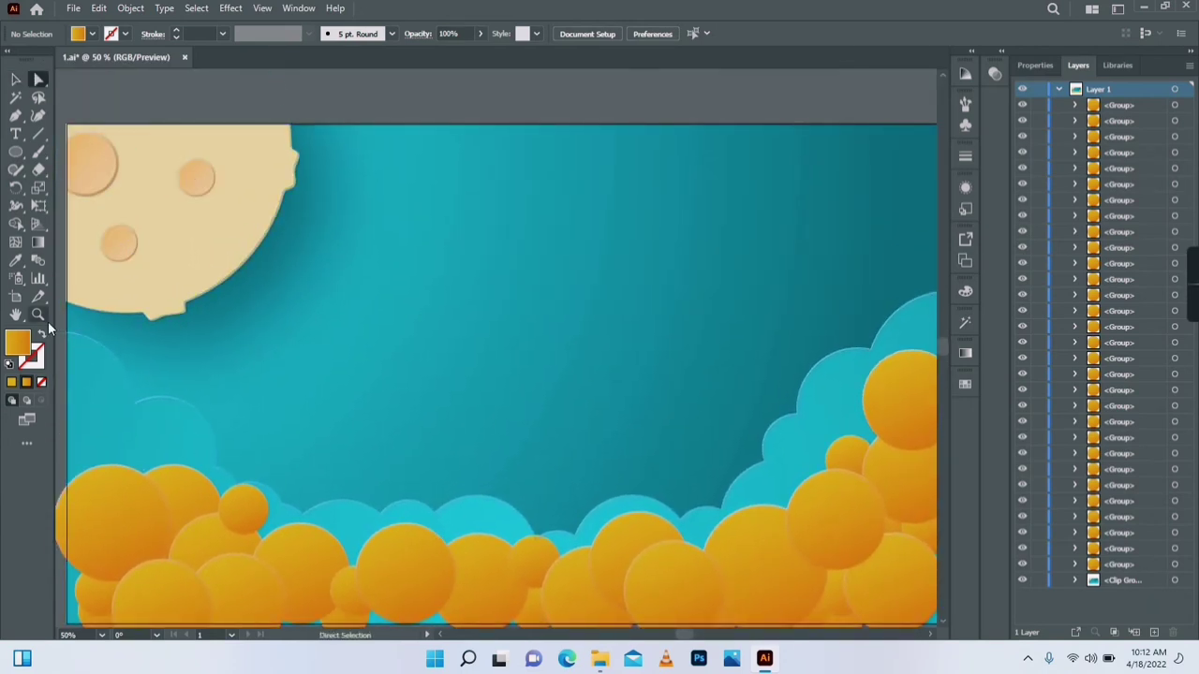
left_click_drag(60, 323, 91, 355)
left_click(39, 79)
left_click(450, 284)
left_click(242, 9)
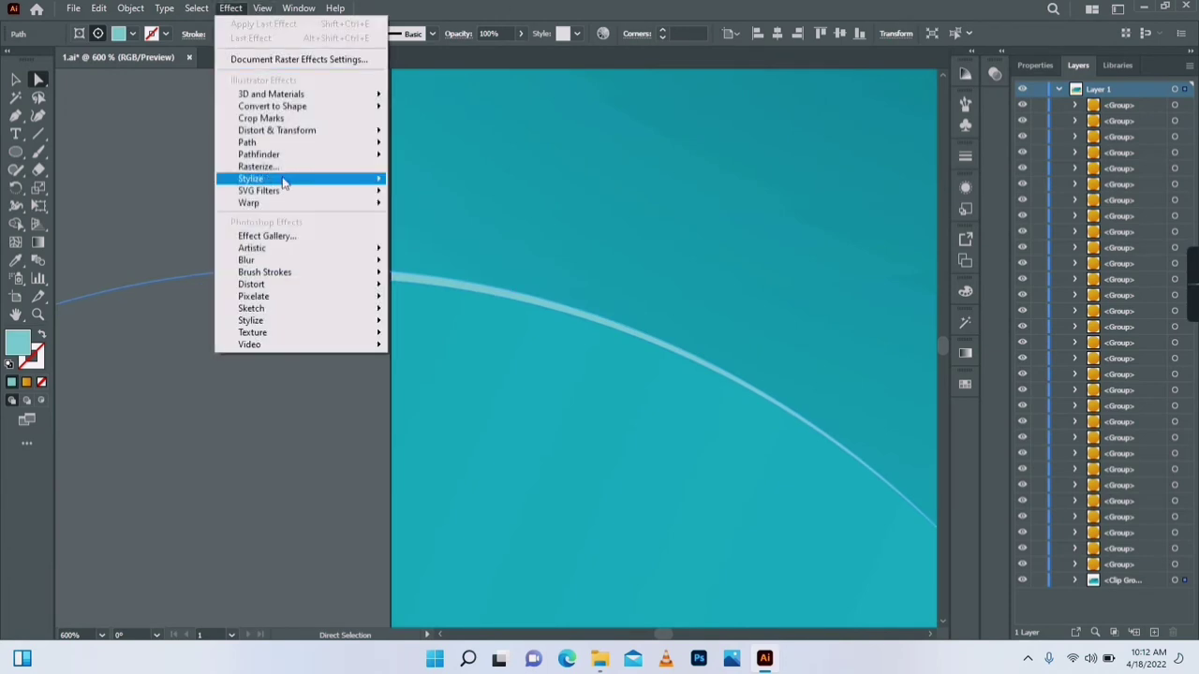
mouse_move(286, 182)
left_click(433, 181)
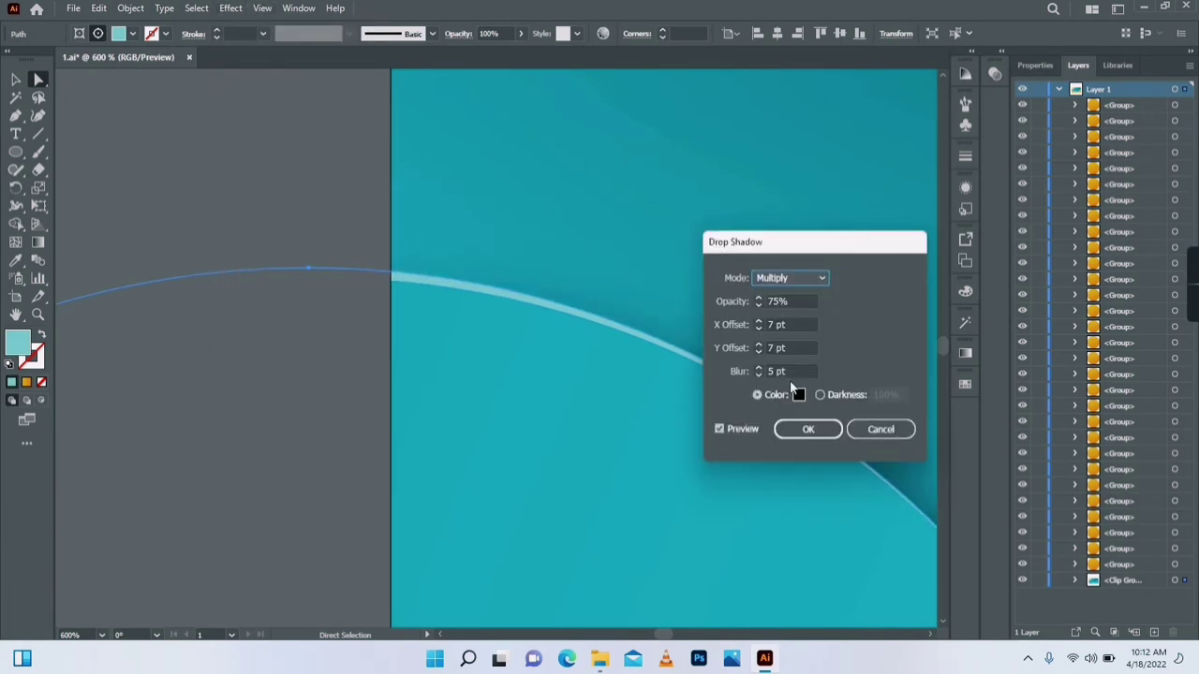
left_click(791, 372)
type("55")
left_click(797, 348)
type("55")
left_click(802, 325)
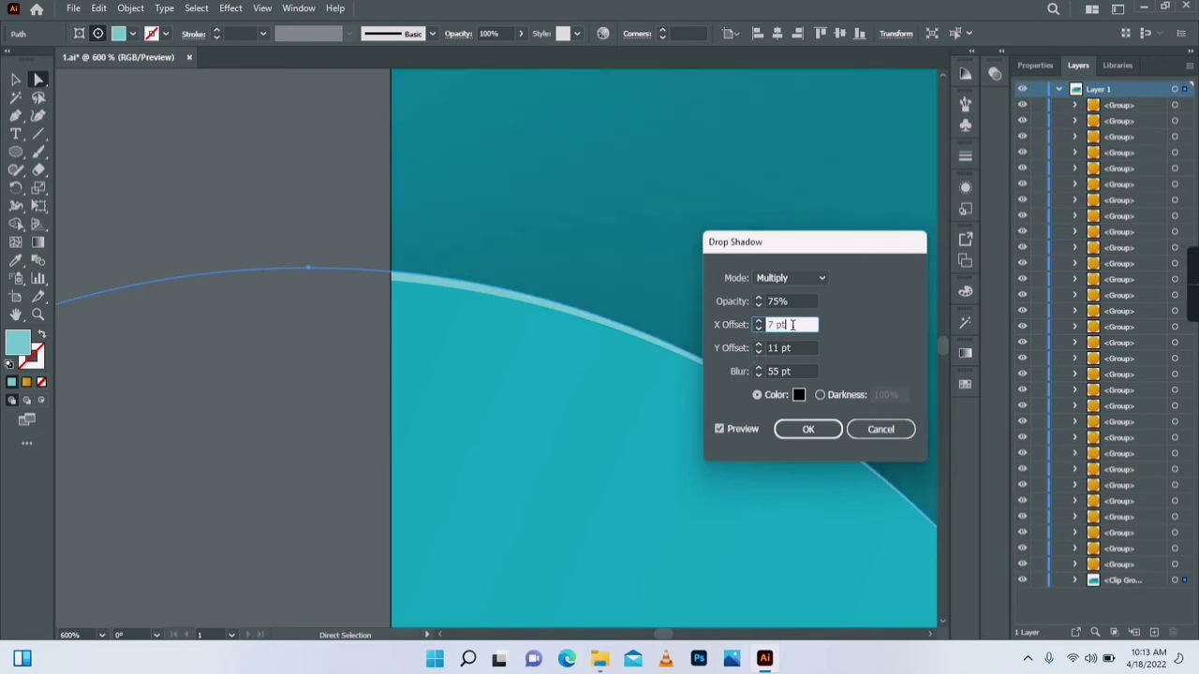
left_click(823, 430)
Examine the cloud shadow against the moon and the open sky.
key("z")
left_click(782, 421, "alt")
left_click(768, 438, "alt")
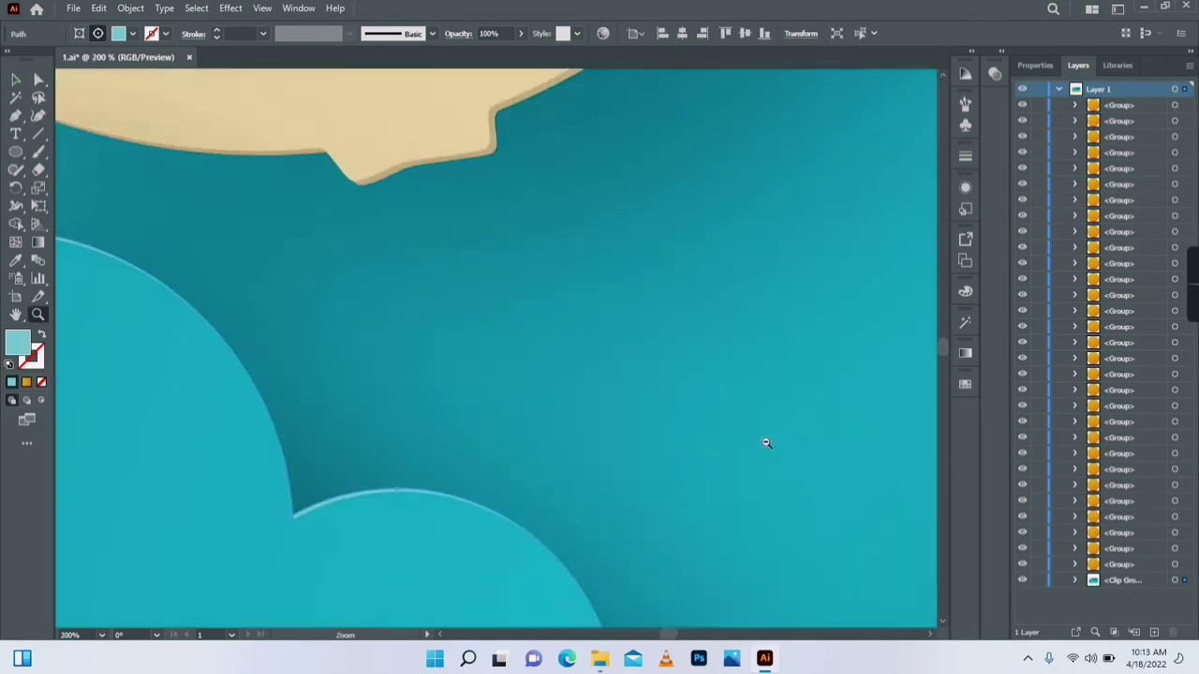
left_click(765, 441, "alt")
left_click(765, 441, "alt")
left_click(19, 83)
left_click_drag(590, 624, 630, 595)
left_click(630, 595)
left_click_drag(724, 567, 615, 637)
left_click_drag(661, 161, 560, 348)
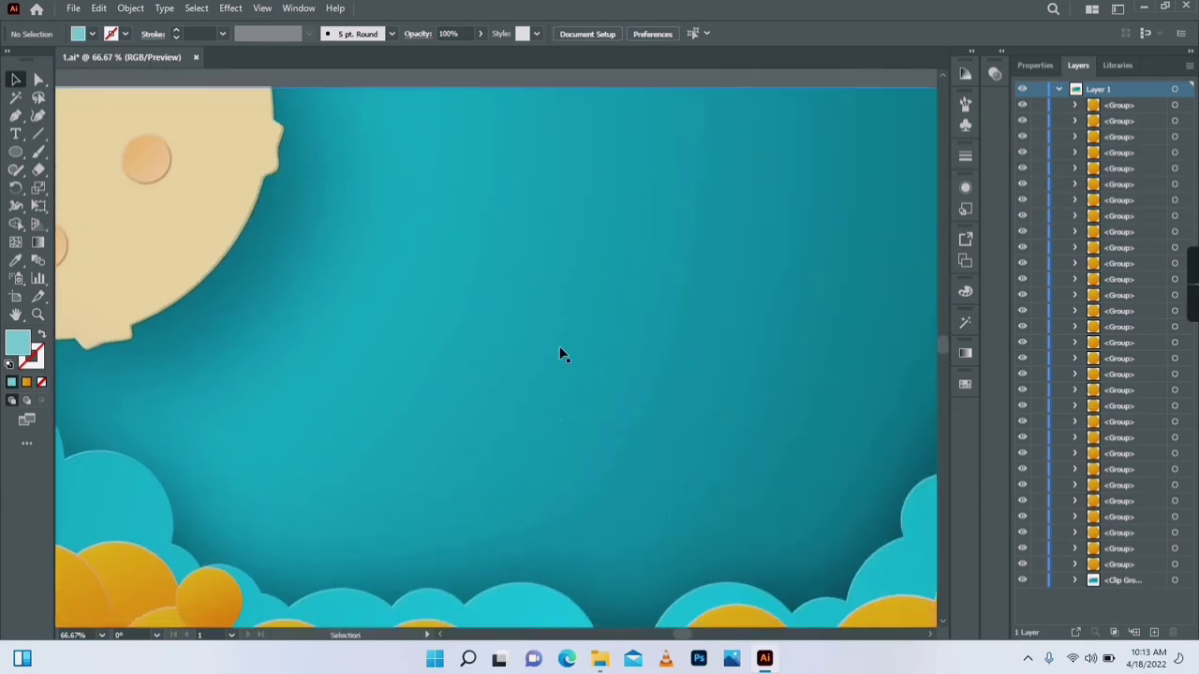
Scatter eleven small pale teal circles of different sizes across the sky.
key("l")
left_click_drag(411, 228, 410, 229)
left_click_drag(428, 117, 450, 139)
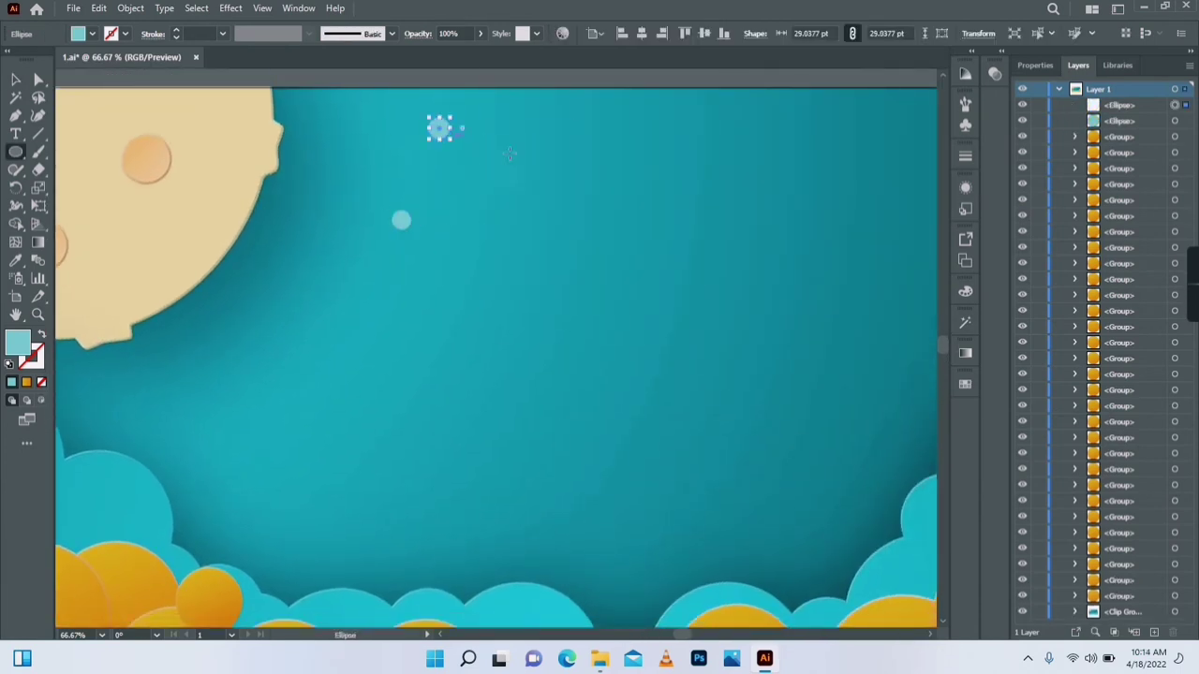
left_click_drag(521, 157, 534, 171)
left_click_drag(593, 176, 625, 210)
left_click_drag(708, 329, 727, 348)
left_click_drag(854, 116, 866, 127)
scroll(865, 131, "right", 1)
left_click_drag(834, 181, 873, 221)
left_click_drag(838, 277, 853, 292)
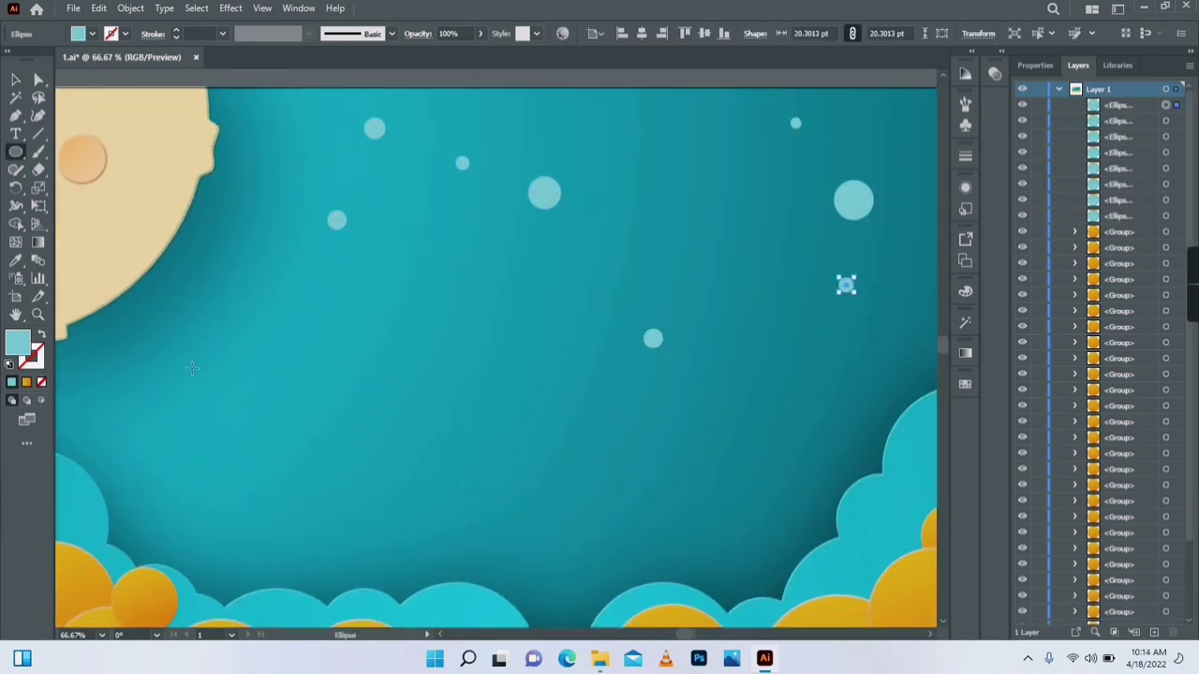
left_click_drag(175, 361, 185, 371)
left_click_drag(197, 378, 220, 400)
left_click_drag(210, 320, 223, 332)
Draw six pale teal five-pointed stars across the sky and one larger circle in its lower right part.
left_click(11, 158)
left_click(79, 223)
left_click_drag(309, 325, 335, 345)
left_click_drag(484, 275, 511, 298)
left_click_drag(493, 111, 513, 129)
left_click_drag(691, 242, 717, 258)
left_click_drag(888, 328, 907, 339)
left_click_drag(916, 166, 931, 181)
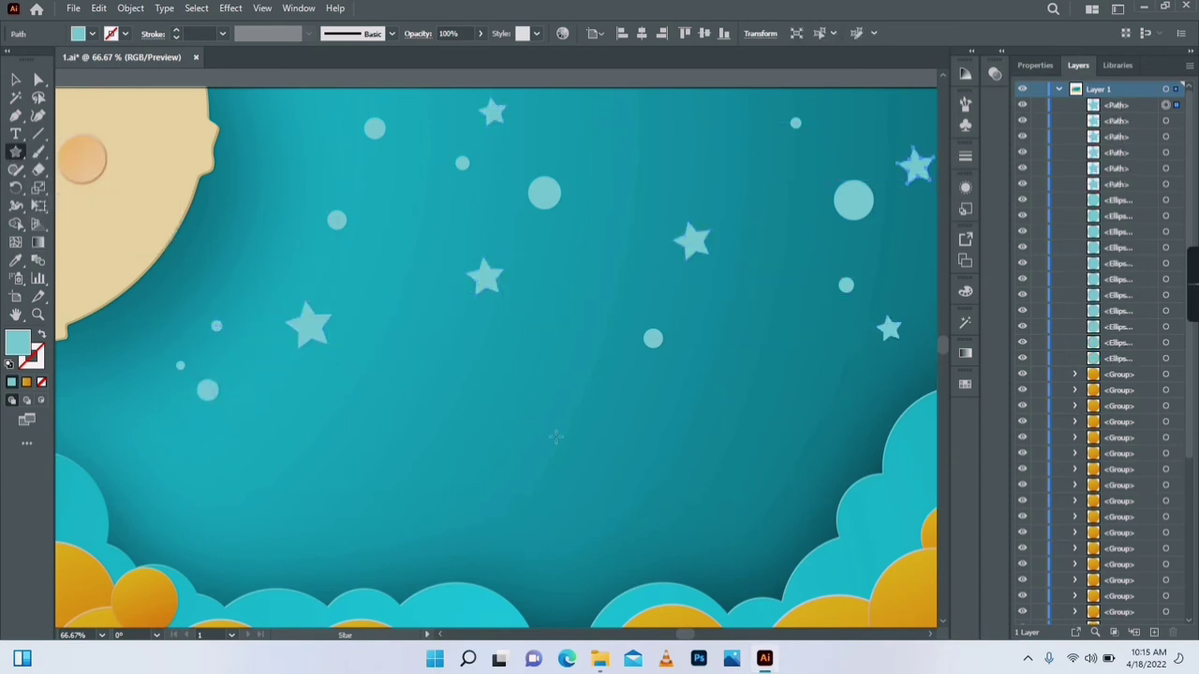
left_click_drag(676, 413, 763, 498)
left_click(15, 80)
left_click(486, 278)
left_click(310, 325, "shift")
left_click(493, 113, "shift")
left_click(693, 242, "shift")
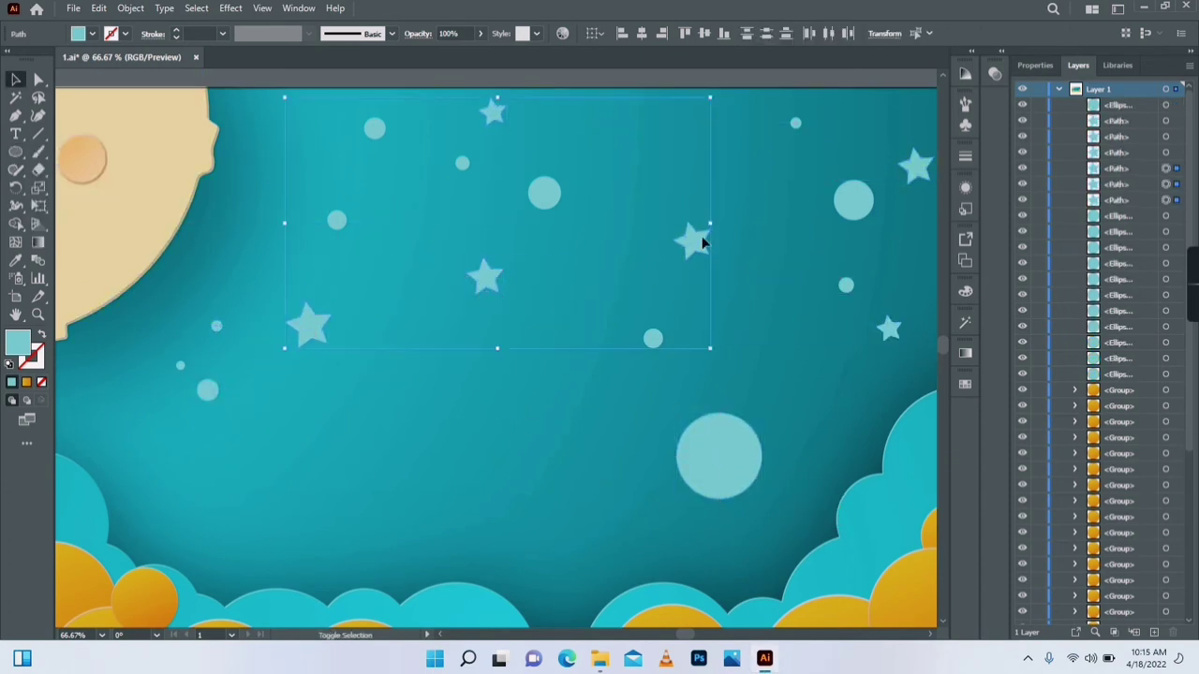
left_click(916, 166, "shift")
left_click(888, 329, "shift")
left_click_drag(321, 327, 319, 324)
left_click(16, 79)
left_click(238, 134)
Fill the medium circle in the upper middle of the sky with a much paler teal.
left_click(552, 205)
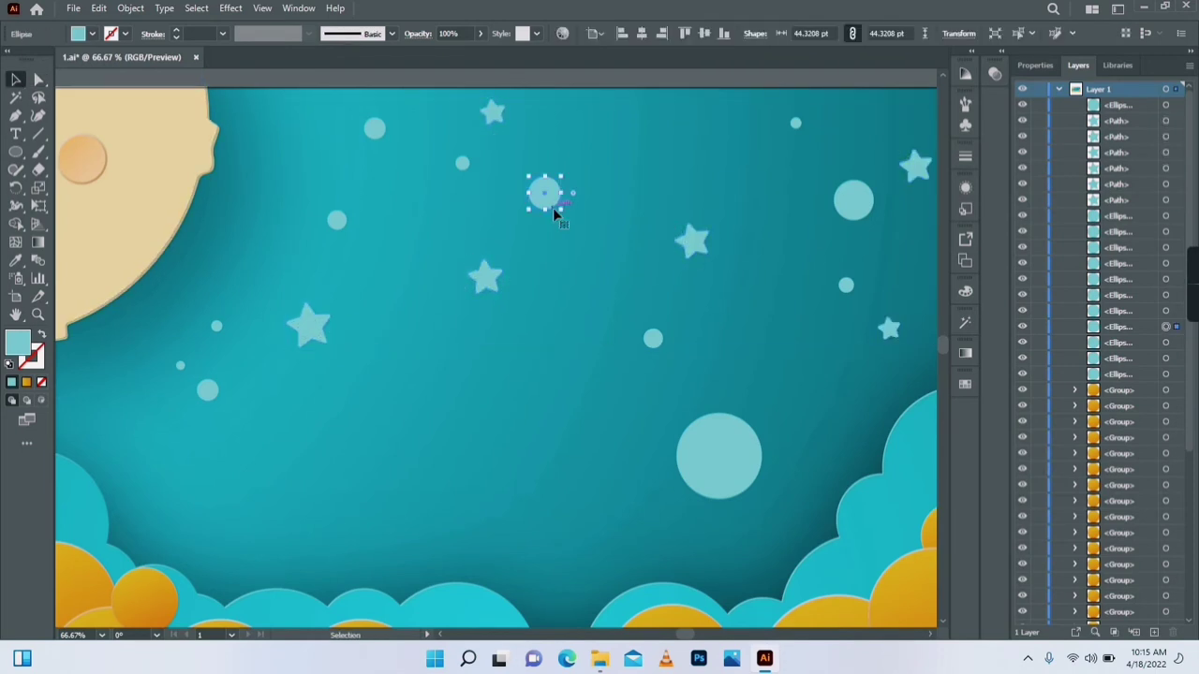
double_click(18, 343)
left_click(447, 252)
left_click(757, 233)
left_click(462, 164)
left_click(374, 129, "shift")
left_click(358, 173, "shift")
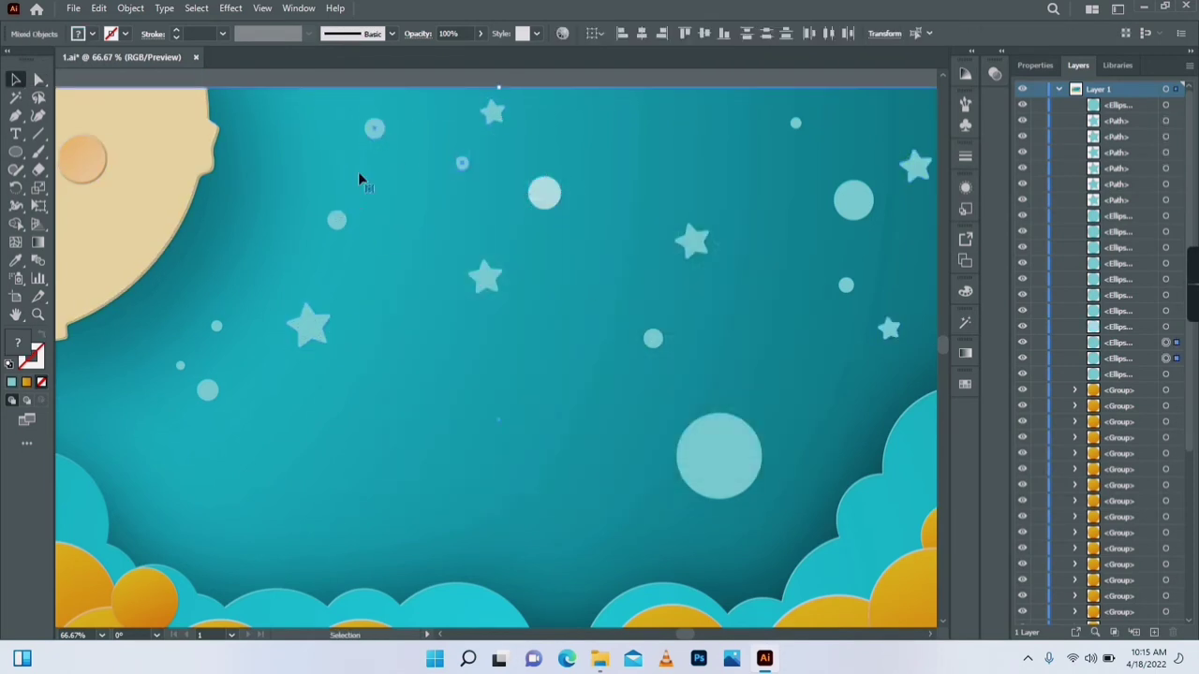
Recolour all the remaining small circles in the sky with the paler teal of the medium circle in the upper middle.
left_click(462, 164)
left_click(375, 129, "shift")
left_click(337, 221, "shift")
left_click(216, 326, "shift")
left_click(181, 366, "shift")
left_click(208, 390, "shift")
left_click(654, 339, "shift")
left_click(695, 245, "shift")
left_click(695, 245, "shift")
left_click(853, 201, "shift")
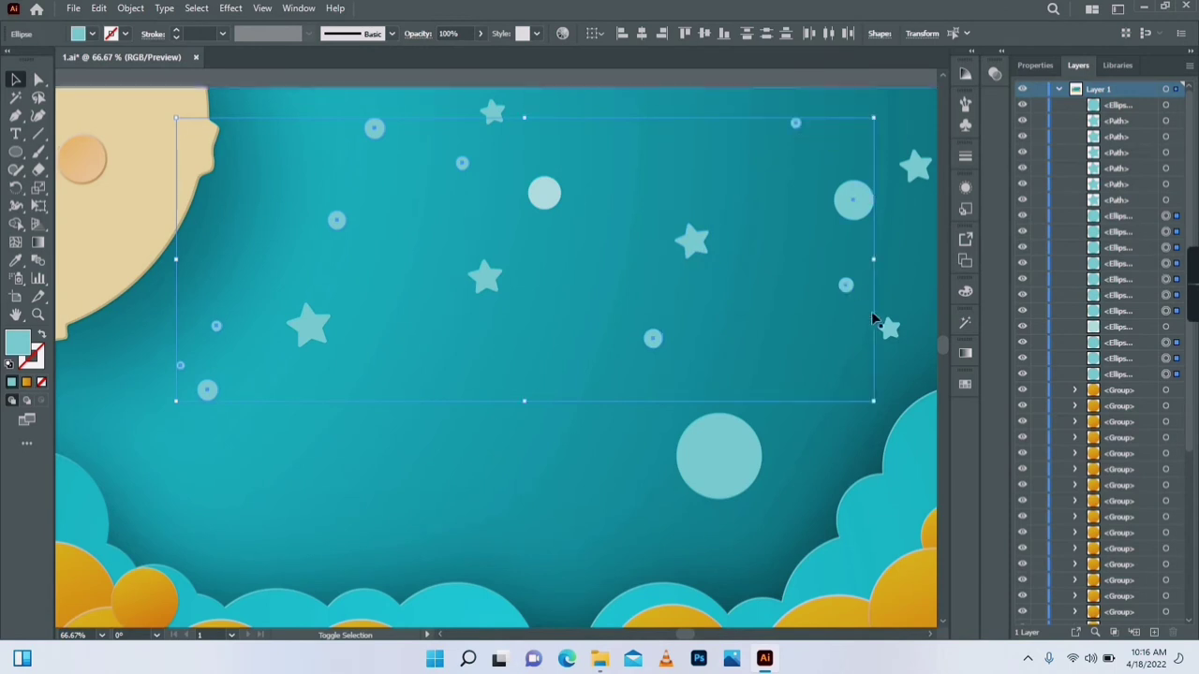
left_click(16, 79)
Fill all six stars with golden yellow.
left_click(494, 113)
left_click(320, 326, "shift")
left_click(486, 279, "shift")
left_click(693, 243, "shift")
left_click(916, 168, "shift")
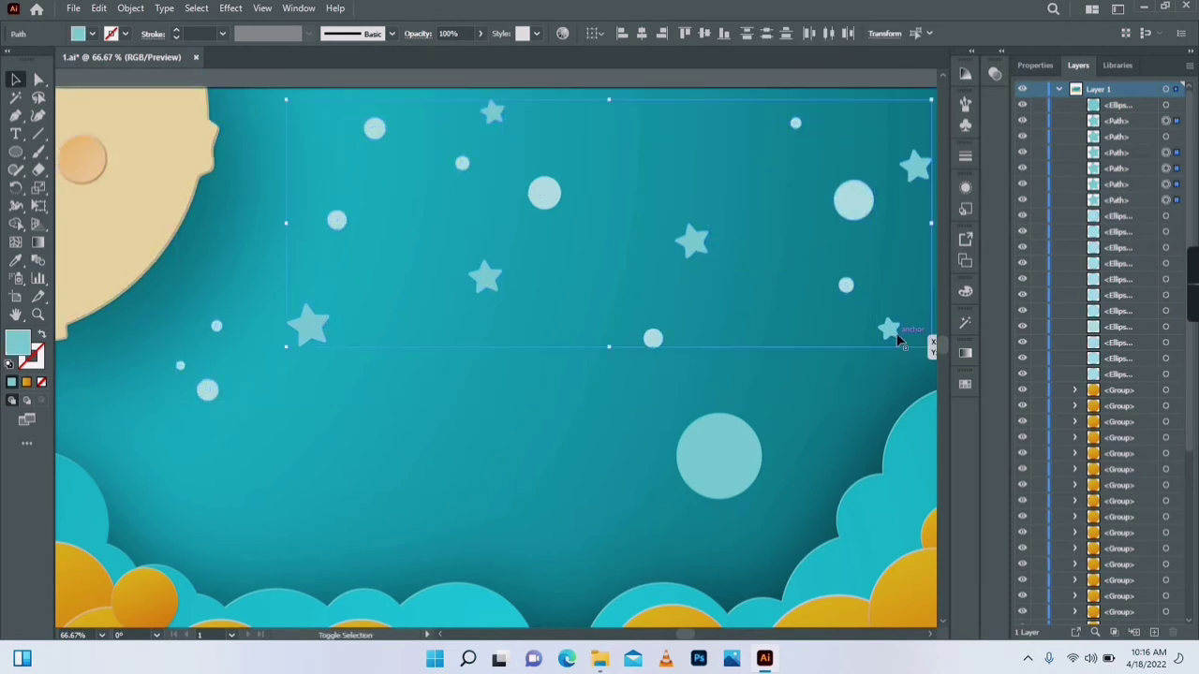
left_click(16, 262)
left_click(139, 573)
double_click(17, 346)
left_click(617, 395)
left_click(555, 250)
left_click(757, 234)
left_click(16, 80)
left_click(327, 82)
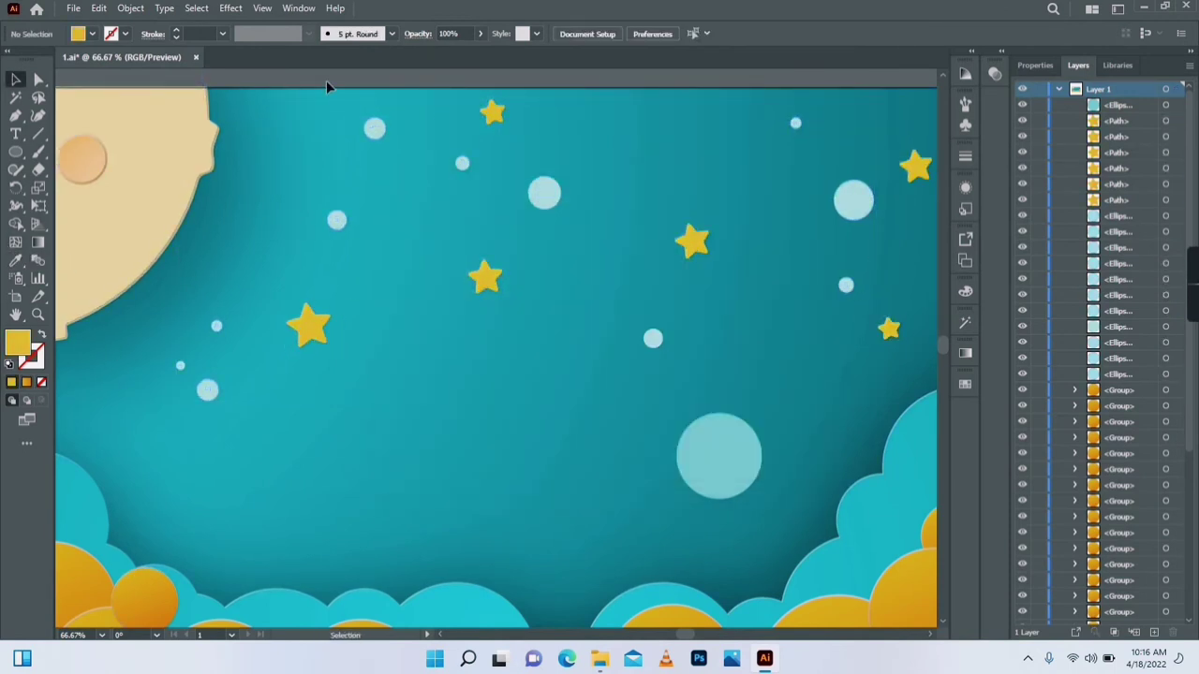
Apply a Multiply drop shadow at 55% opacity, 3 pt X and Y offsets and 7 pt blur to the small circle nearest the moon's edge.
left_click(336, 221)
left_click(230, 7)
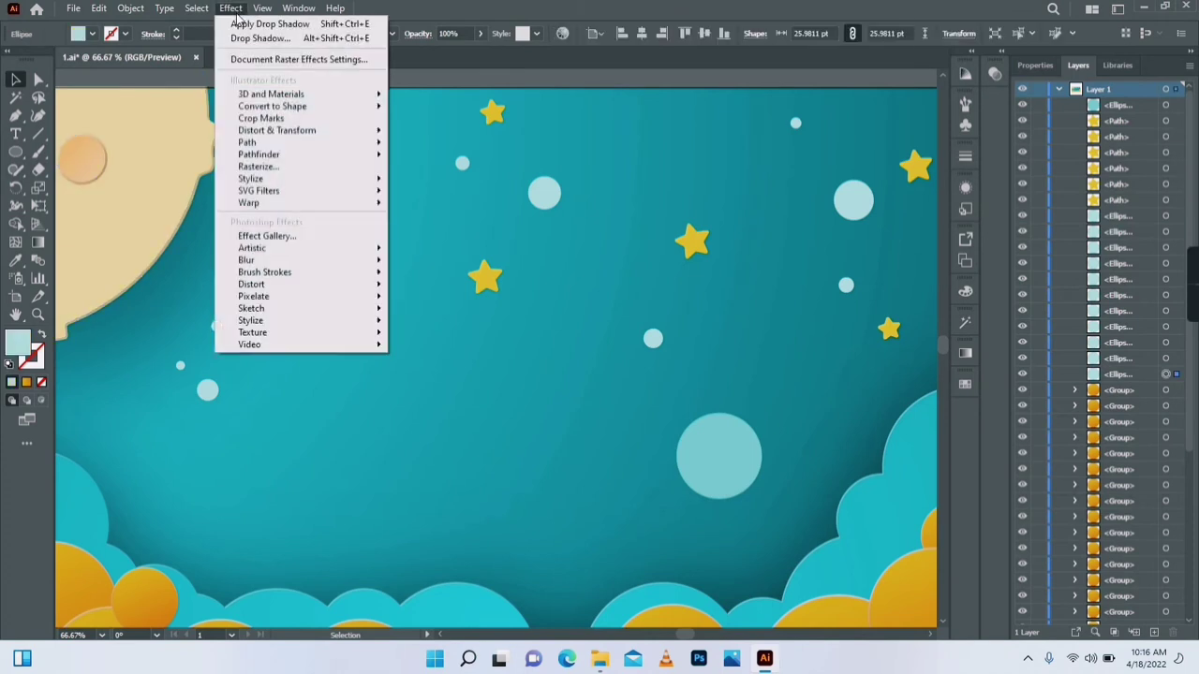
mouse_move(311, 186)
left_click(436, 180)
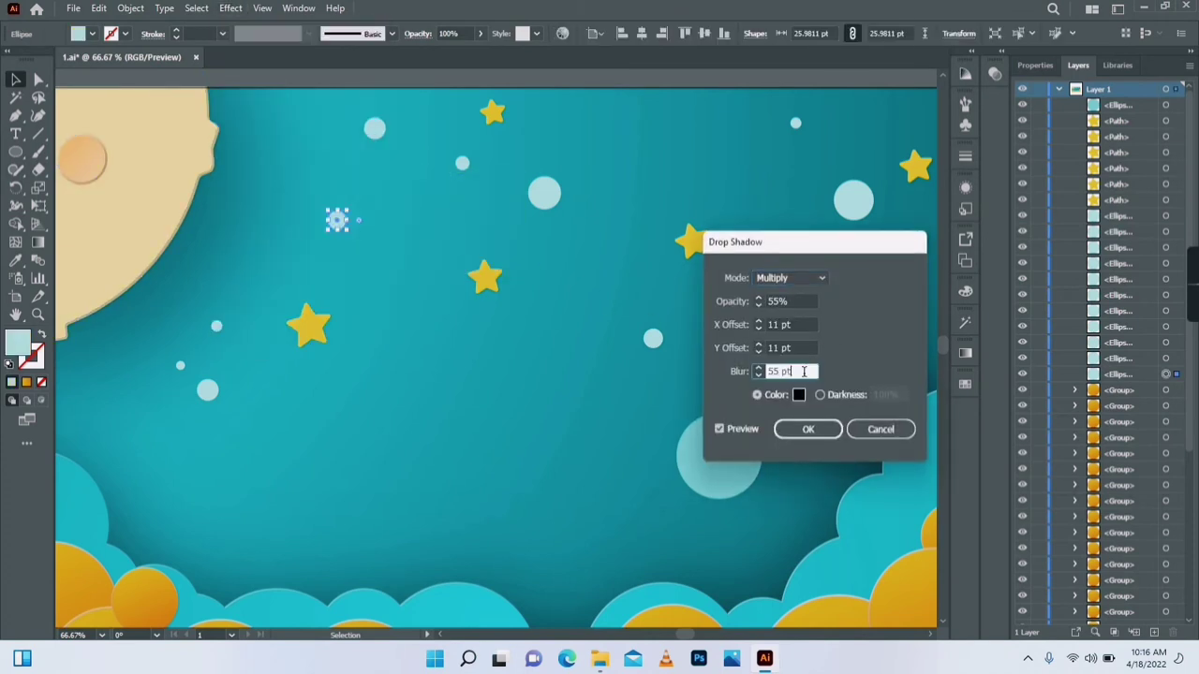
left_click(740, 348)
key("Tab")
type("11")
left_click(801, 348)
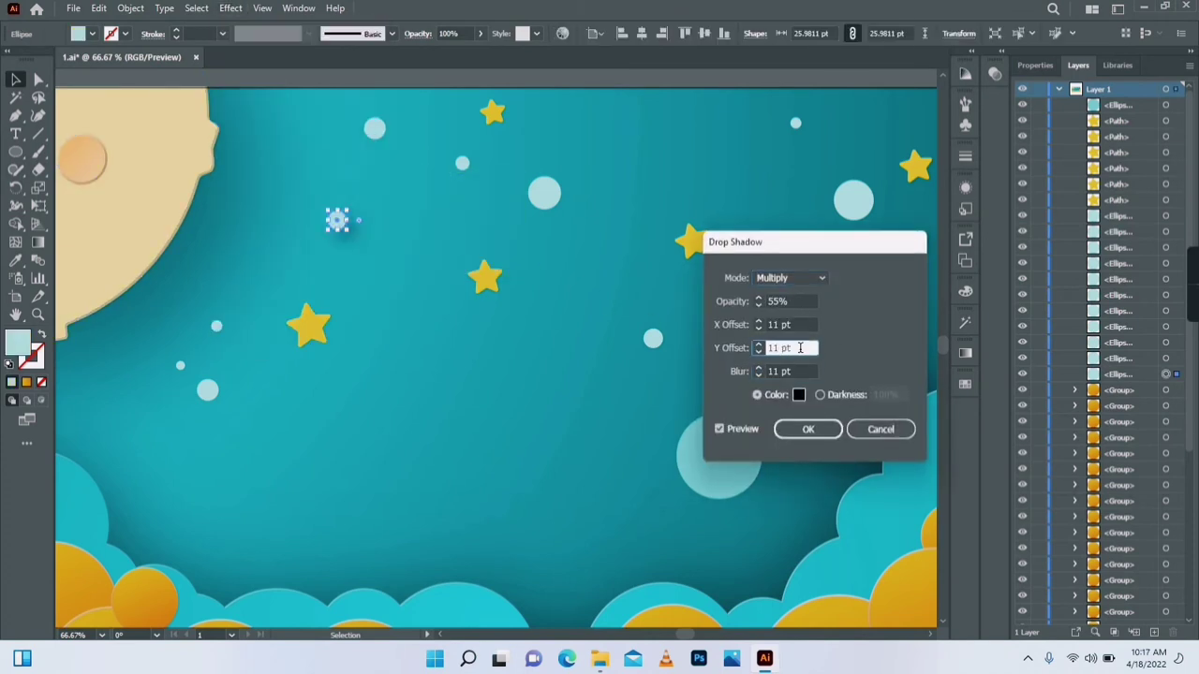
left_click(739, 372)
type("7")
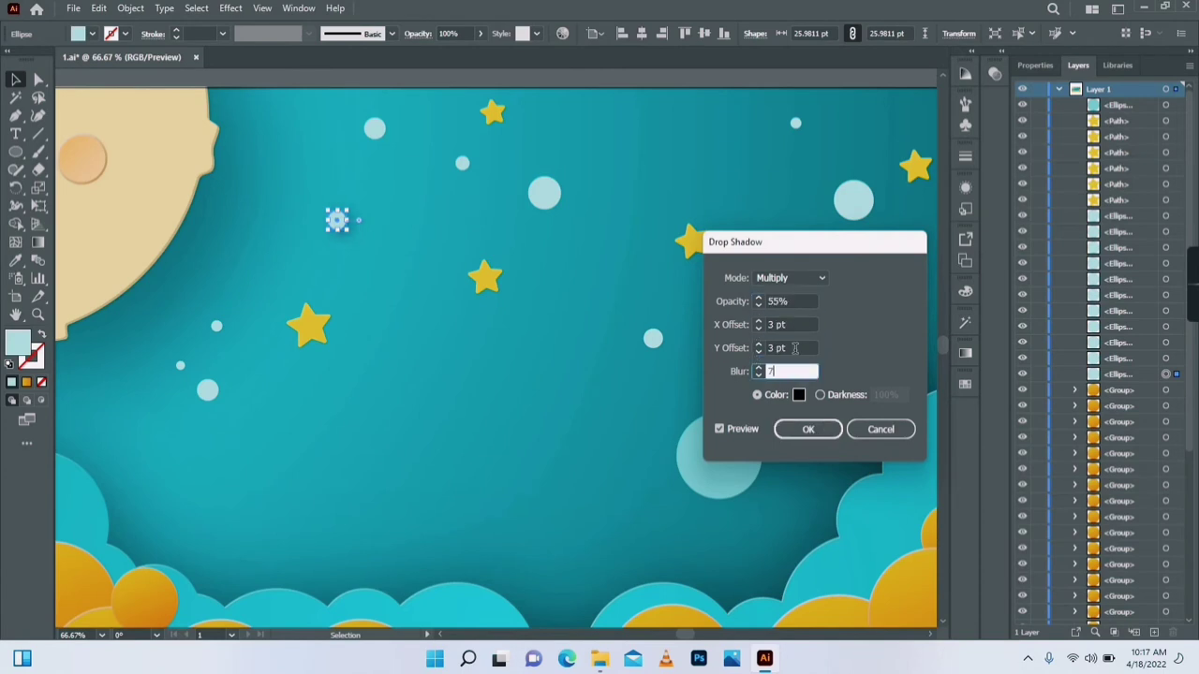
left_click(795, 348)
left_click(808, 429)
Give the circle at the upper left of the sky a 55% drop shadow with 3 pt offsets and 22 pt blur.
left_click(375, 129)
left_click(231, 9)
left_click(435, 180)
left_click(735, 369)
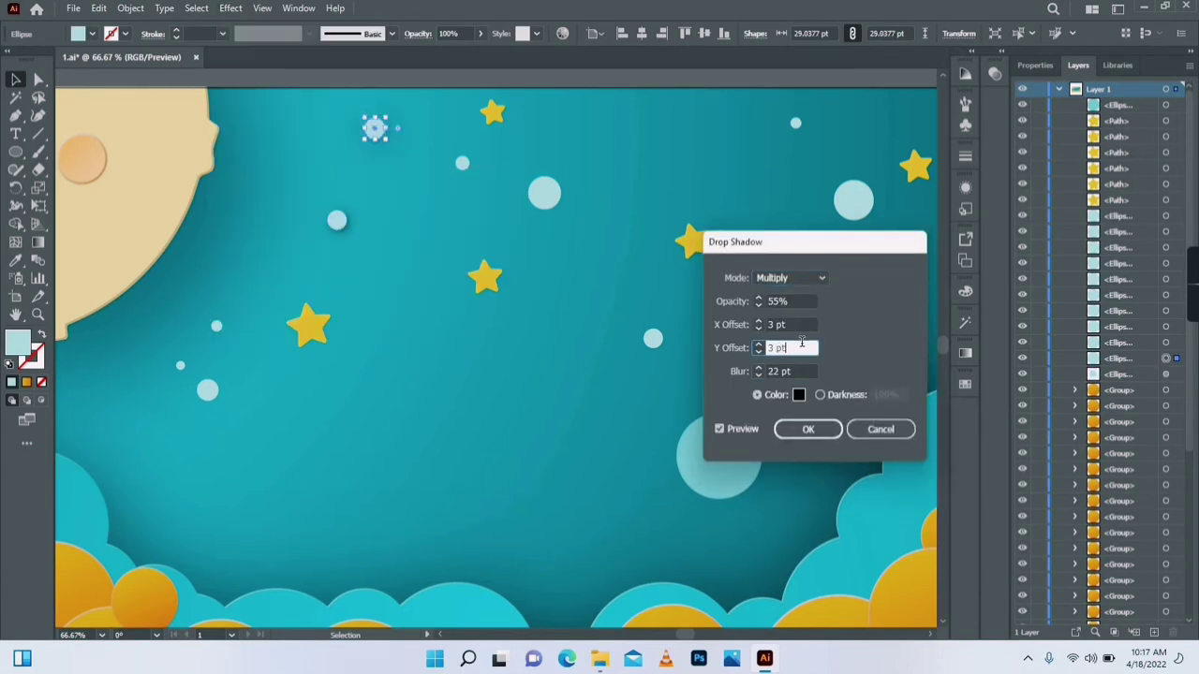
left_click(809, 429)
Apply the same 22 pt blur drop shadow to the upper-middle circle, the circle above the large one, and the lowest one below the moon.
left_click(544, 193)
left_click(230, 9)
left_click(436, 180)
left_click(808, 428)
left_click(652, 338)
left_click(231, 8)
left_click(436, 179)
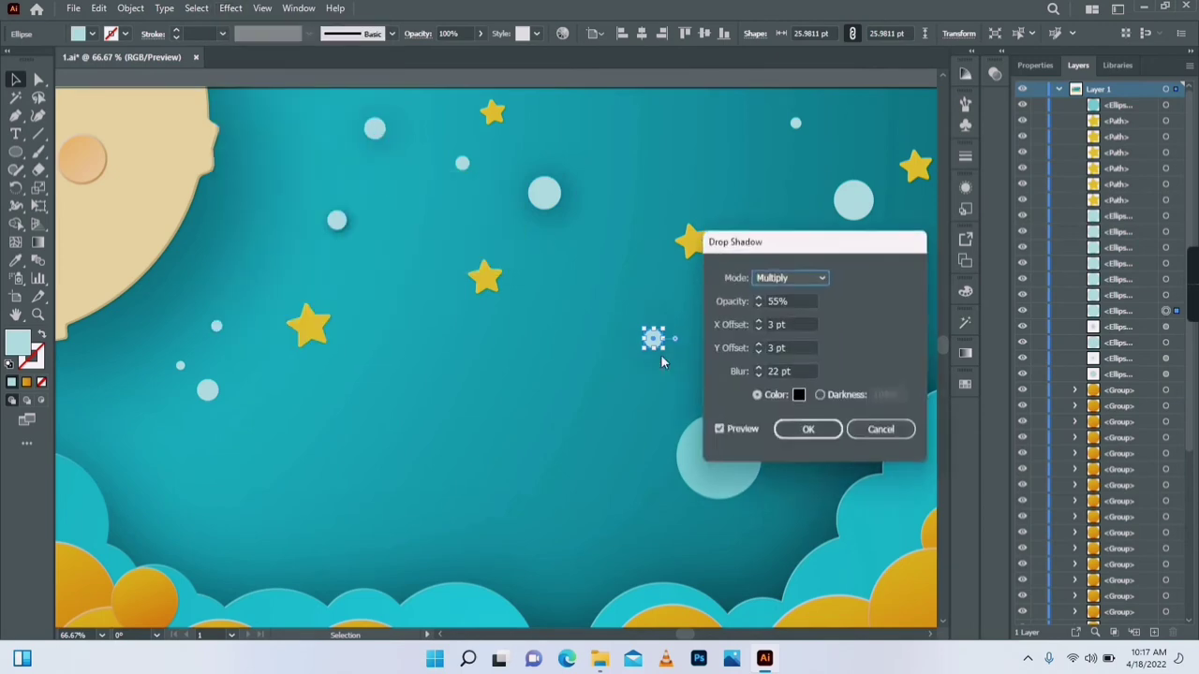
left_click(808, 429)
left_click(207, 390)
left_click(231, 9)
left_click(435, 180)
left_click(809, 429)
left_click(311, 83)
Fill the large circle with orchid pink and cut it into six wavy bands with the Knife tool.
left_click(714, 466)
left_click(230, 9)
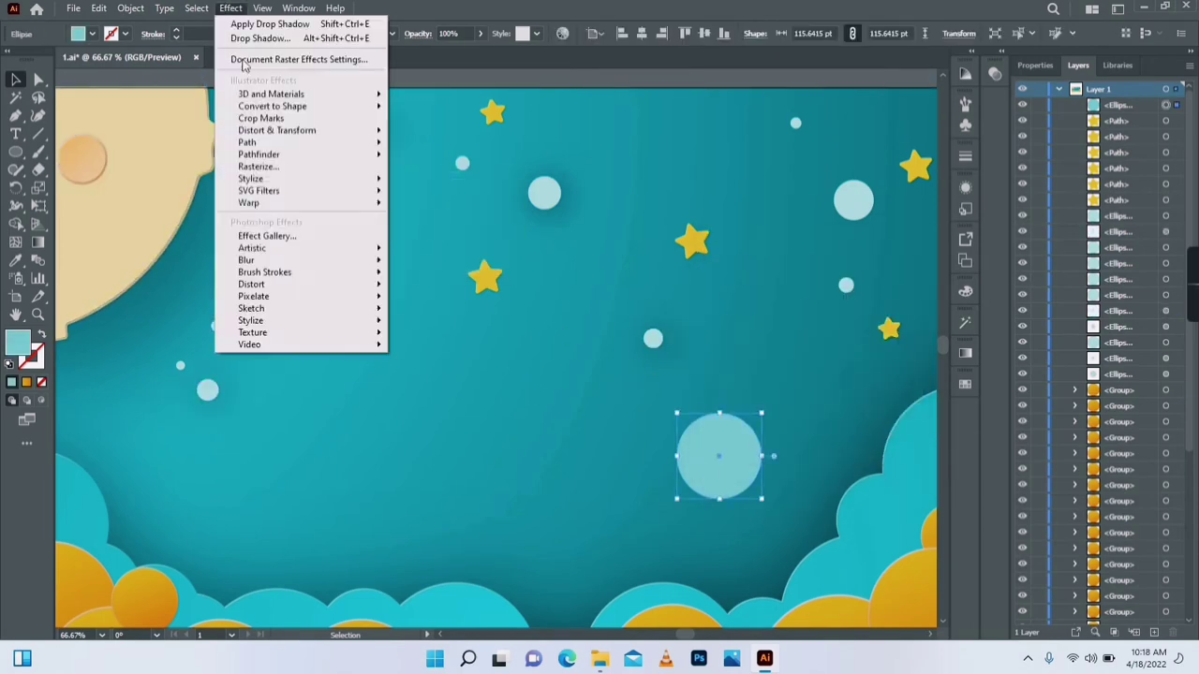
left_click(525, 92)
double_click(18, 343)
left_click(620, 259)
left_click(514, 257)
left_click(735, 235)
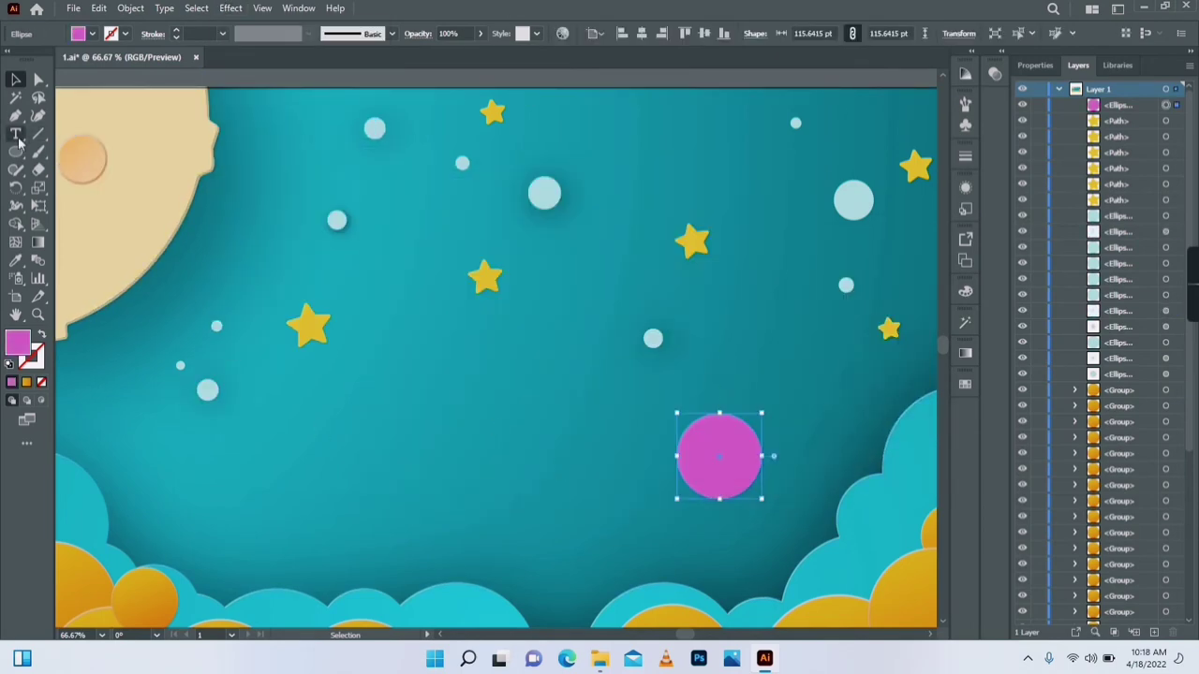
mouse_move(39, 170)
left_mouse_down()
mouse_move(66, 173)
mouse_move(71, 207)
left_mouse_up()
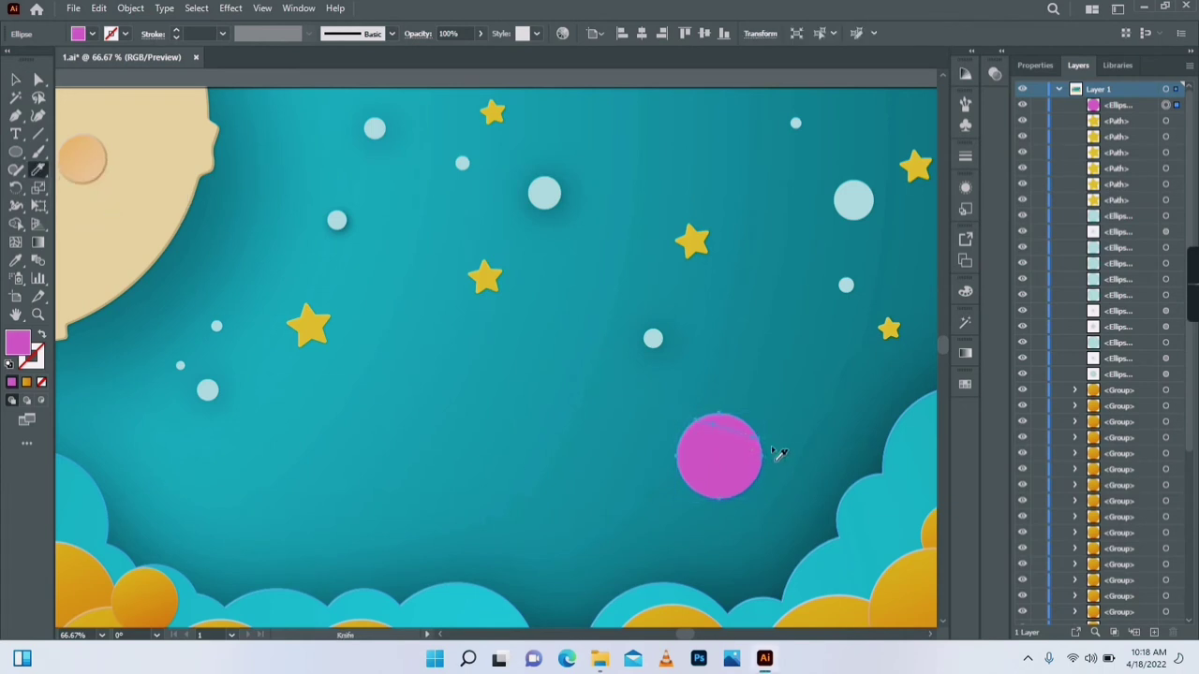
mouse_move(778, 454)
left_mouse_down()
mouse_move(676, 436)
mouse_move(776, 462)
mouse_move(669, 459)
left_mouse_up()
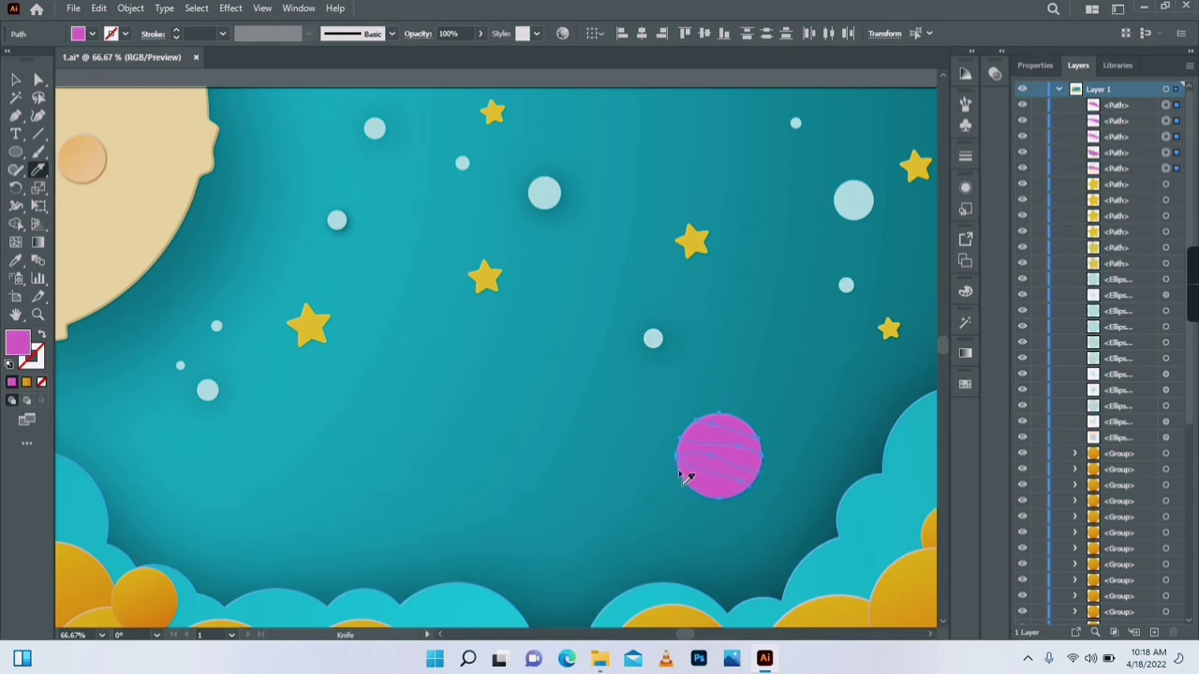
Fill every other band of the pink planet with a deeper magenta.
left_click(38, 79)
left_click(723, 438)
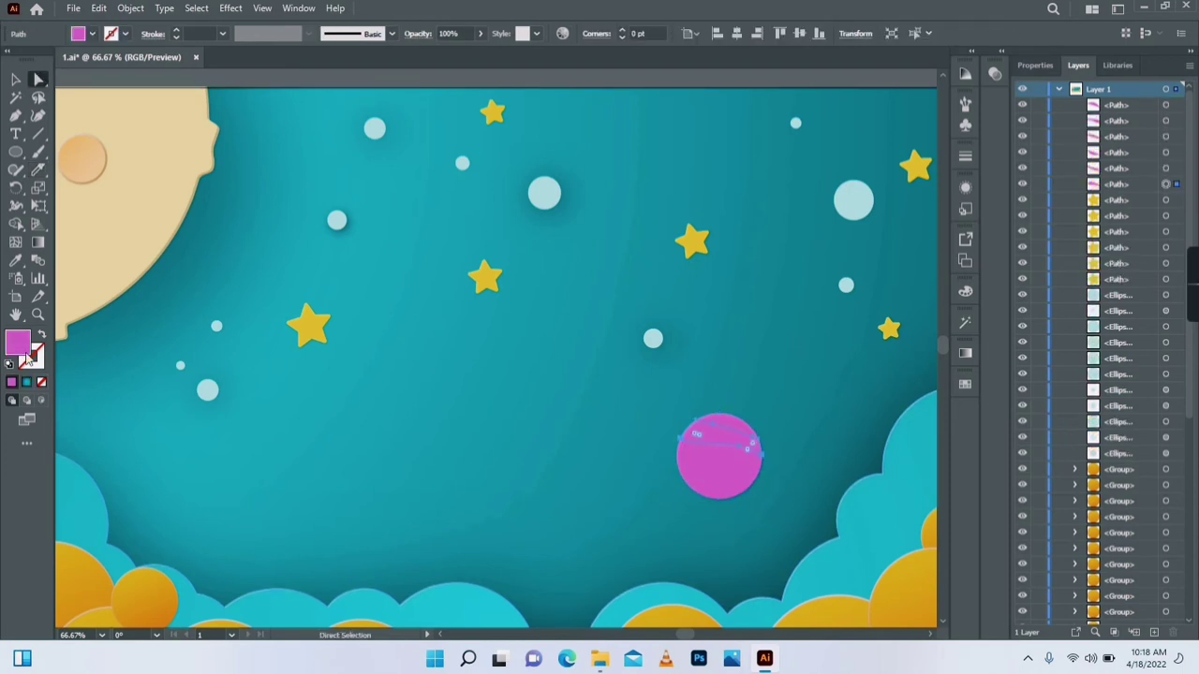
double_click(19, 345)
left_click(755, 235)
key("i")
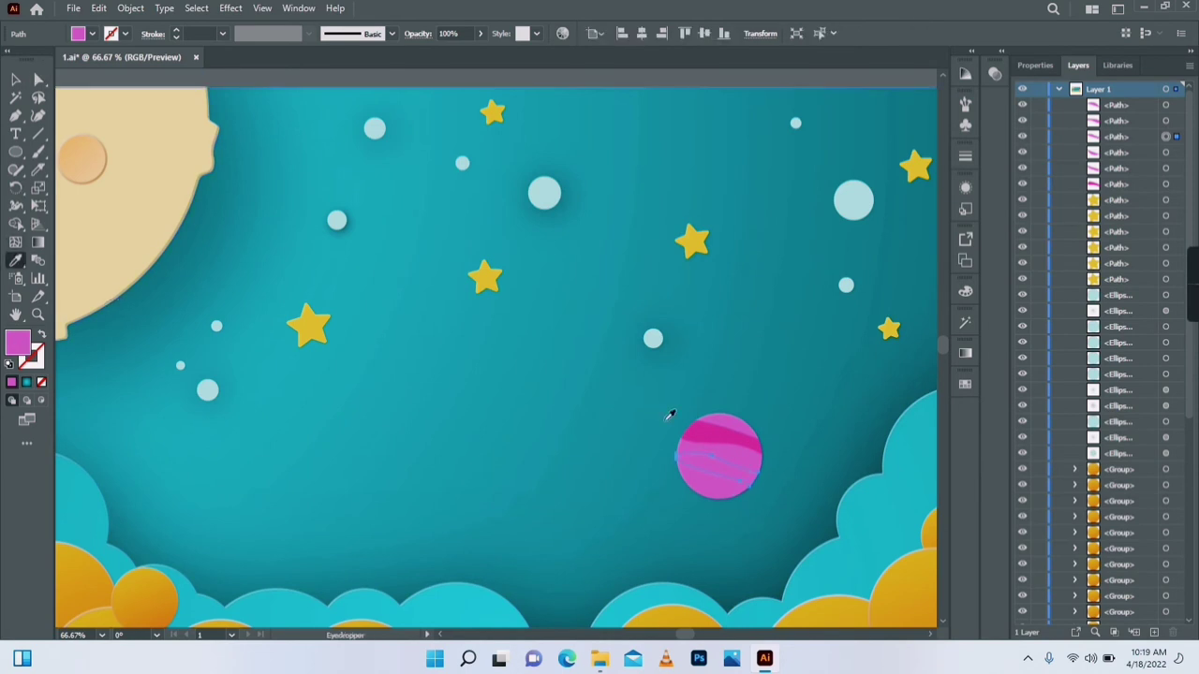
left_click(723, 476)
key("v")
left_click(354, 286)
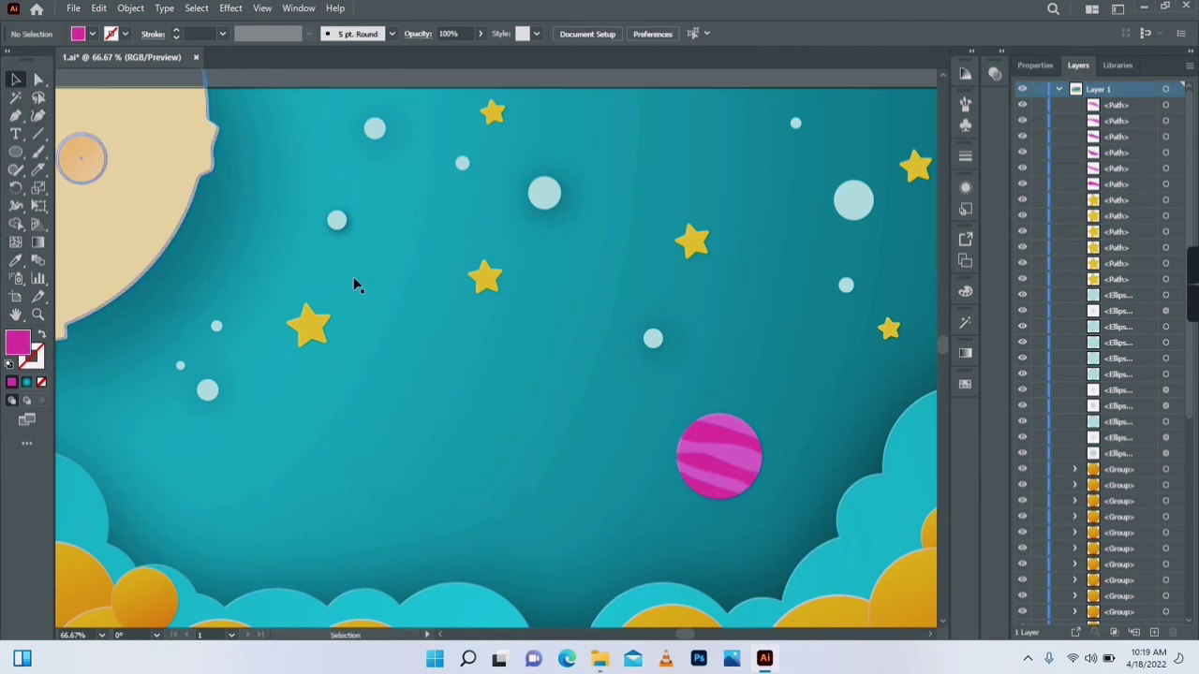
Move four stars and four pale circles to spread them more widely across the middle and right of the sky.
left_click(38, 318)
left_click(133, 348, "alt")
left_click(134, 347, "alt")
key("v")
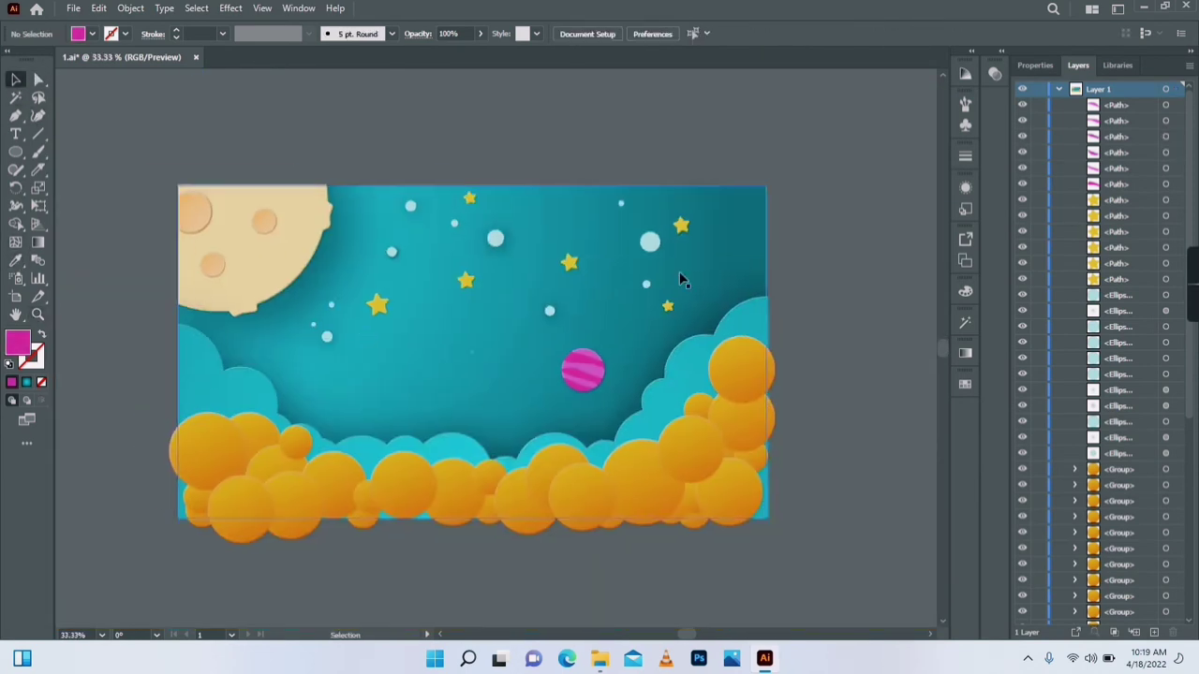
left_click_drag(667, 306, 709, 284)
left_click_drag(684, 228, 738, 214)
left_click_drag(650, 242, 693, 238)
left_click_drag(646, 285, 676, 272)
left_click_drag(493, 240, 557, 214)
left_click_drag(465, 281, 503, 239)
left_click_drag(570, 263, 646, 307)
left_click_drag(550, 312, 621, 269)
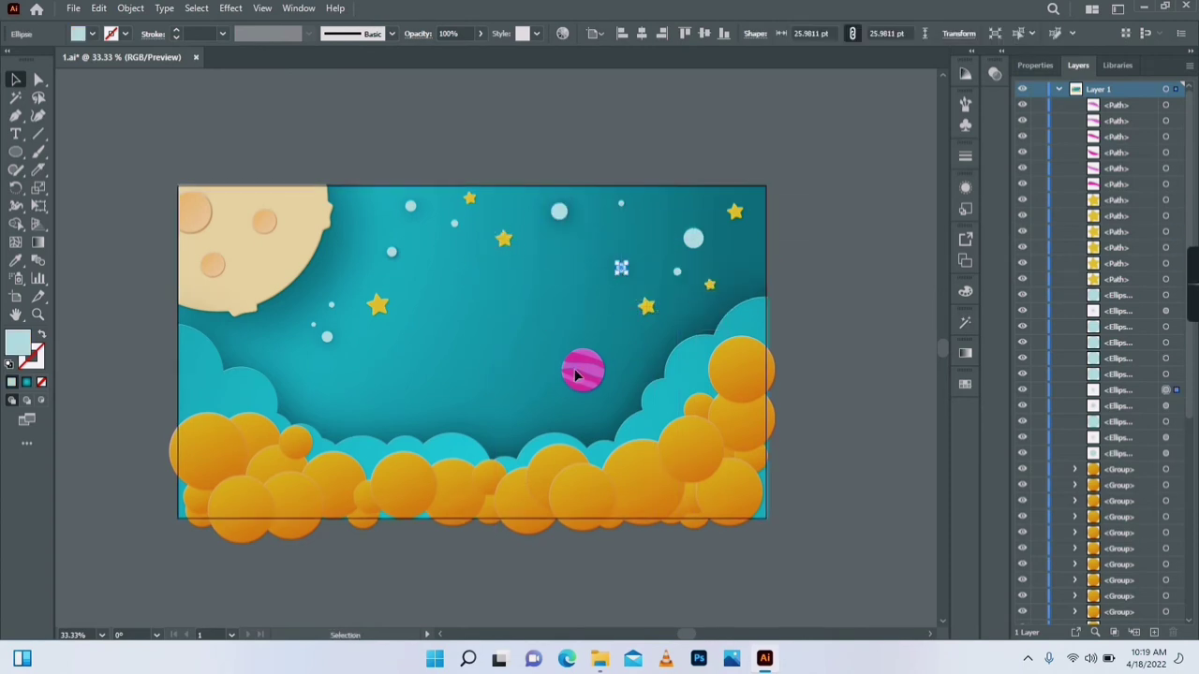
left_click(576, 374)
left_click(792, 444)
Draw a rectangle covering the whole artboard and clip all the artwork to it with a clipping mask.
left_click(442, 312)
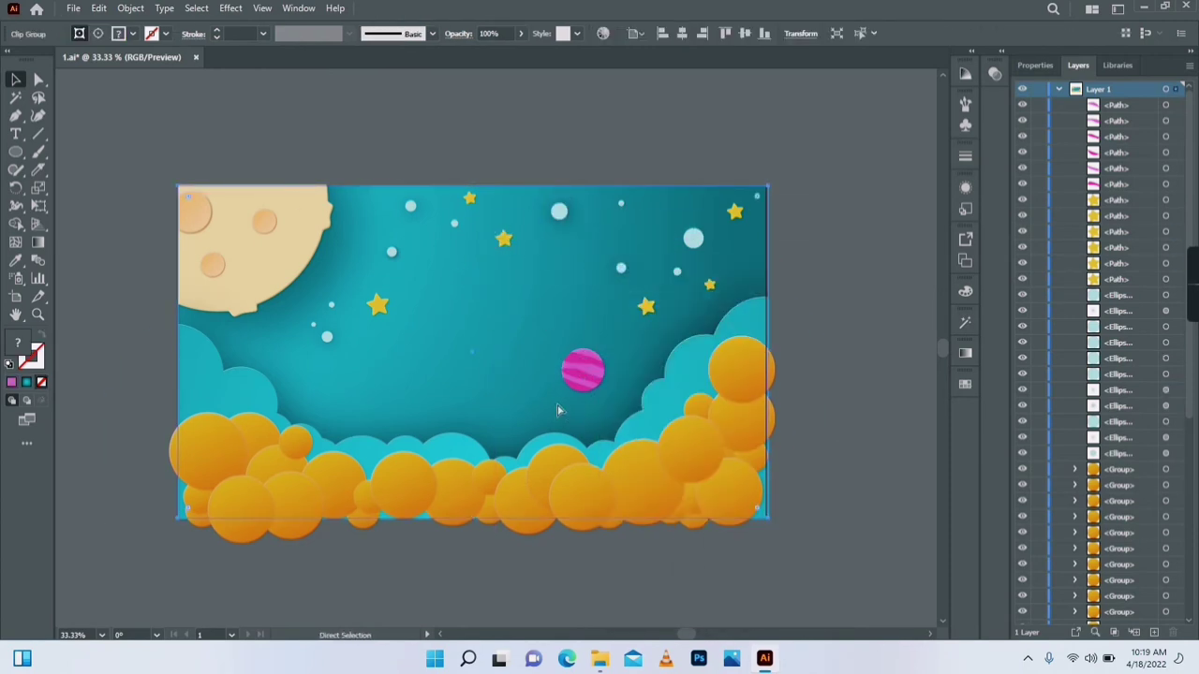
key("ctrl+2")
right_click(16, 152)
left_click(91, 151)
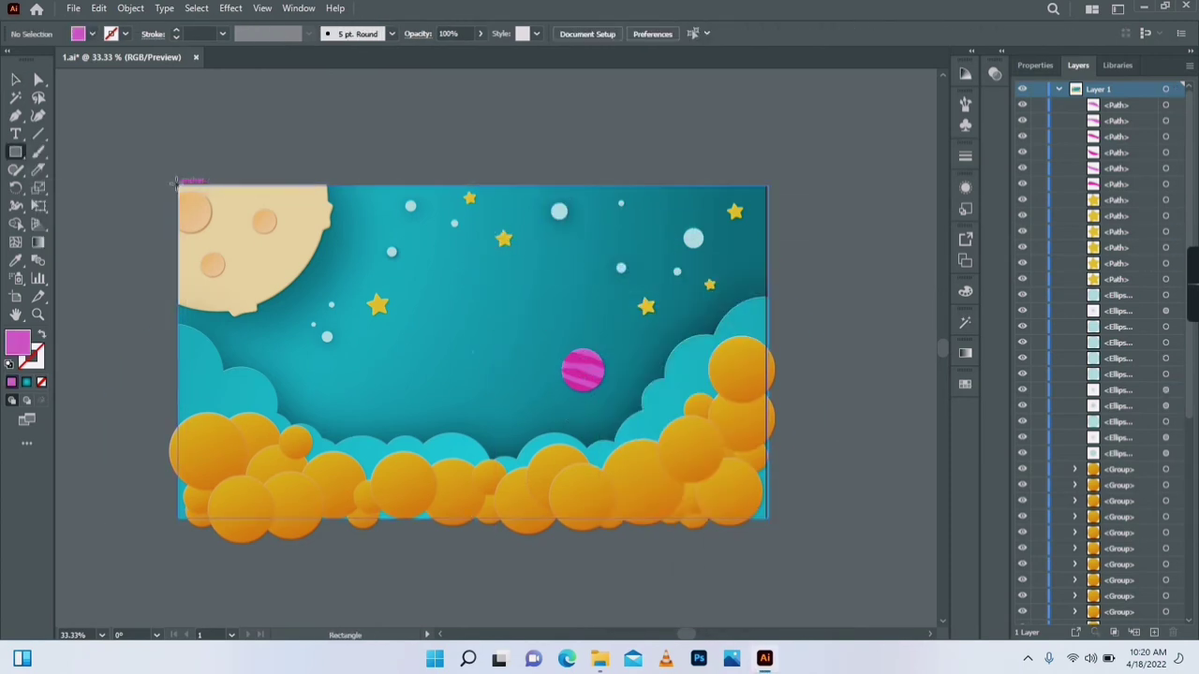
left_click_drag(177, 184, 766, 517)
key("v")
key("ctrl+a")
right_click(501, 345)
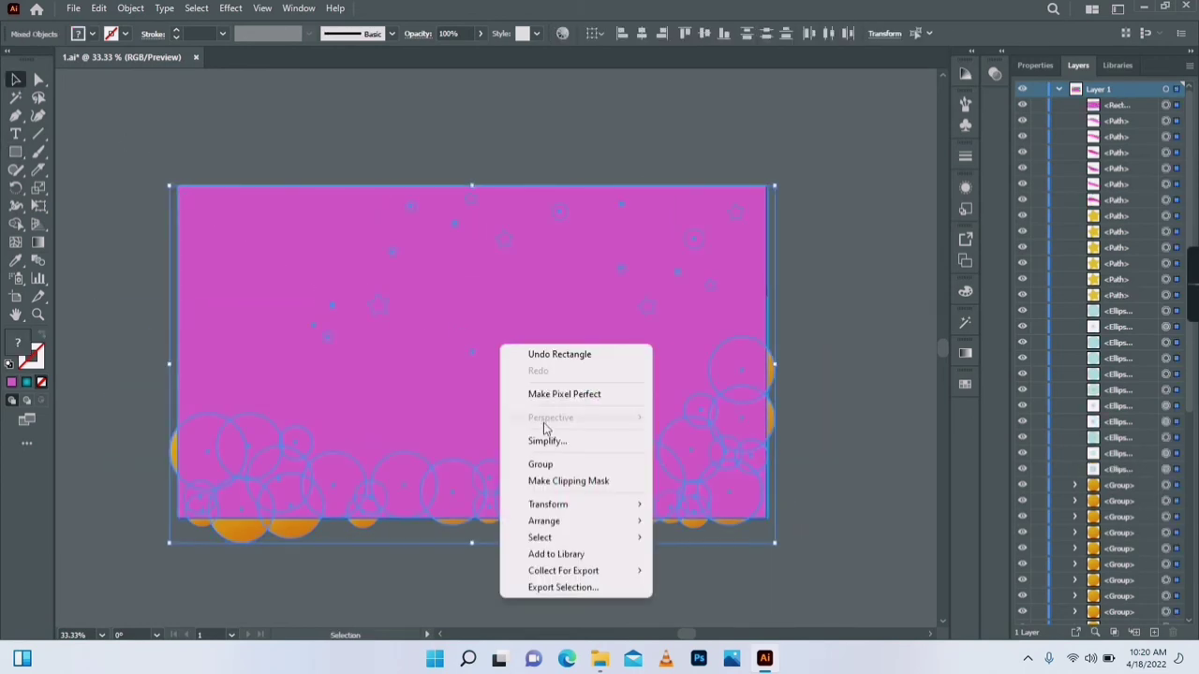
left_click(575, 481)
left_click(550, 618)
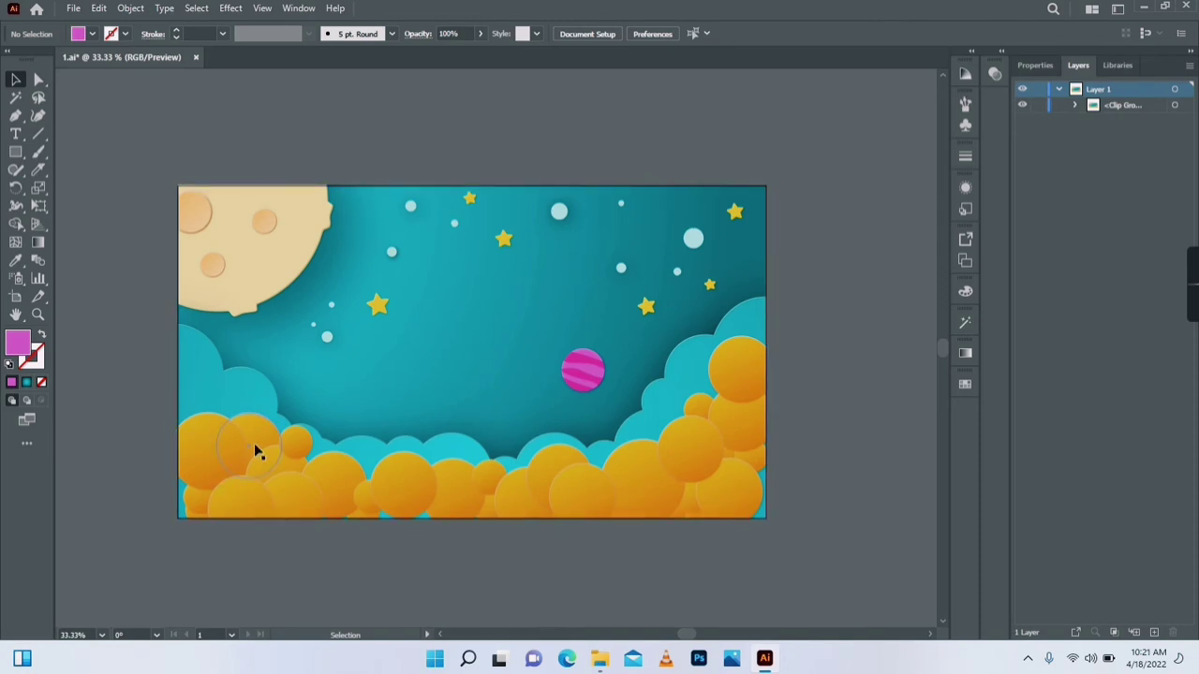
Draw a four-sided tower with the Pen tool rising from the orange balls left of the planet, and narrow its top evenly.
key("p")
left_click_drag(436, 373, 471, 464)
key("a")
left_click(473, 375)
key("Left")
key("Left")
key("Left")
left_click(438, 376)
key("Right")
key("Right")
key("Right")
key("Right")
key("Right")
key("Right")
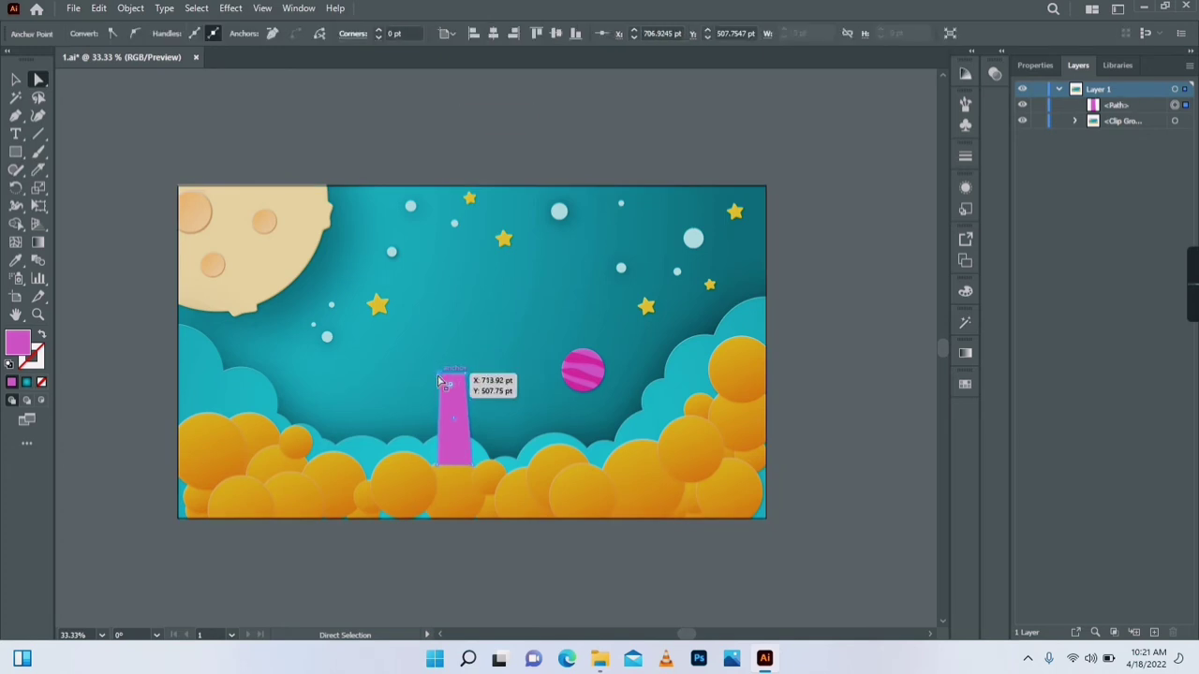
left_click(468, 375)
key("Left")
key("Left")
key("Left")
Add a horizontal mesh line across the tower a little below its top edge.
key("ctrl+equal")
key("ctrl+equal")
key("ctrl+equal")
key("ctrl+equal")
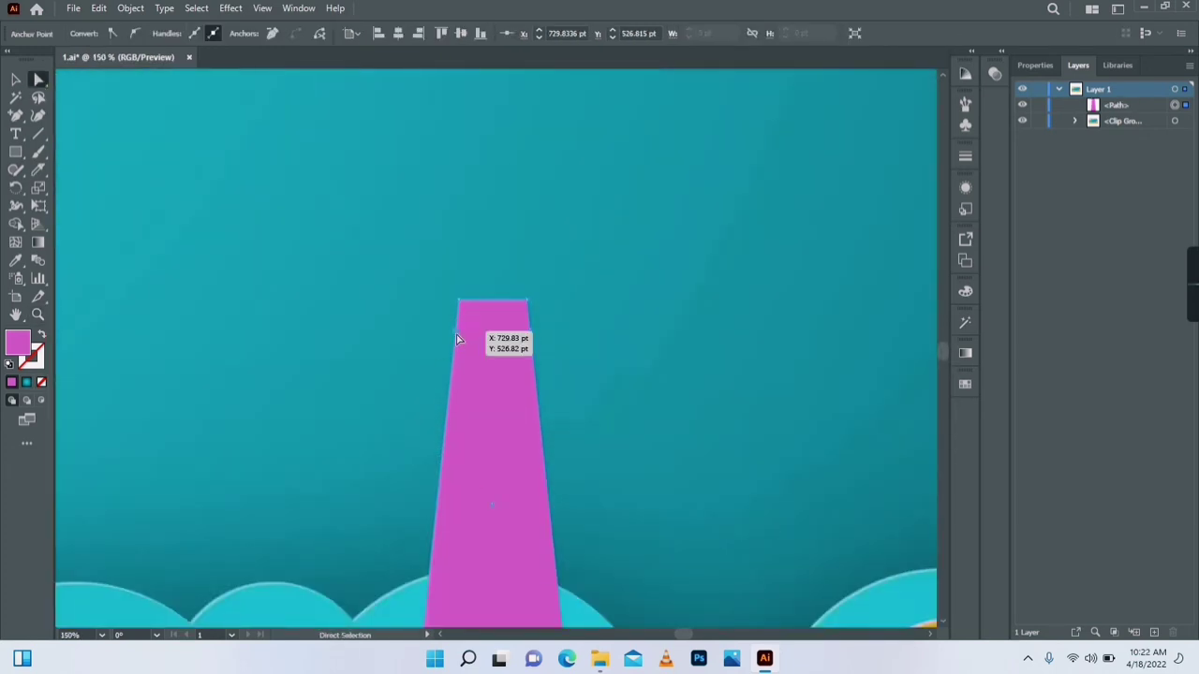
left_click(455, 350)
key("a")
left_click(38, 315)
double_click(543, 371)
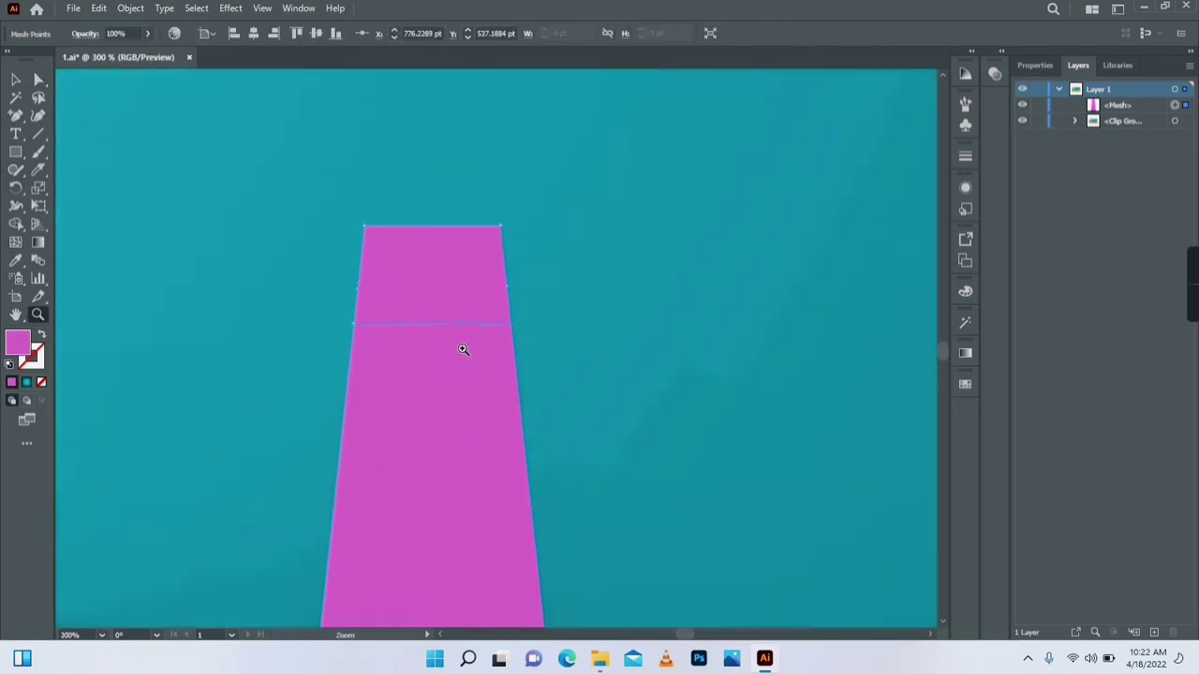
left_click(465, 349)
left_click(38, 80)
left_click_drag(522, 343, 498, 174)
Fill the whole tower mesh with a pale yellow.
left_click(15, 80)
double_click(18, 343)
left_click(620, 389)
left_click(476, 241)
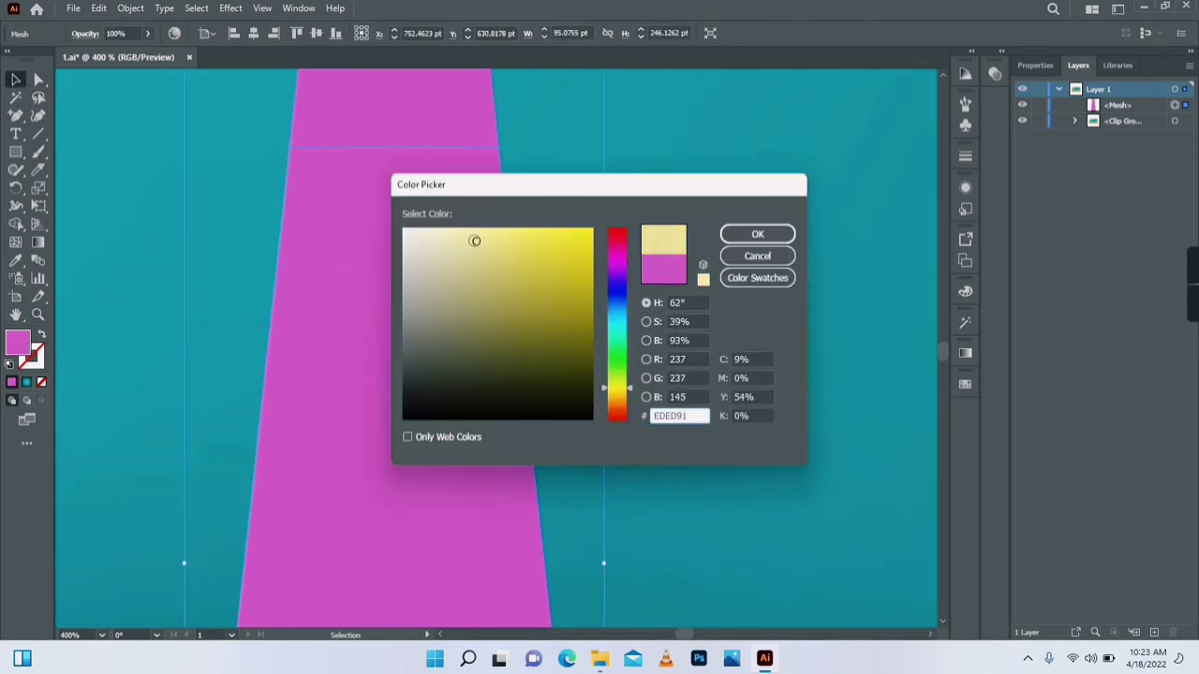
left_click(758, 235)
Bend both sides of the tower inward below the mesh line so it flares smoothly toward its base.
key("a")
left_click(499, 148)
left_click_drag(533, 467, 520, 483)
left_click_drag(291, 157, 263, 473)
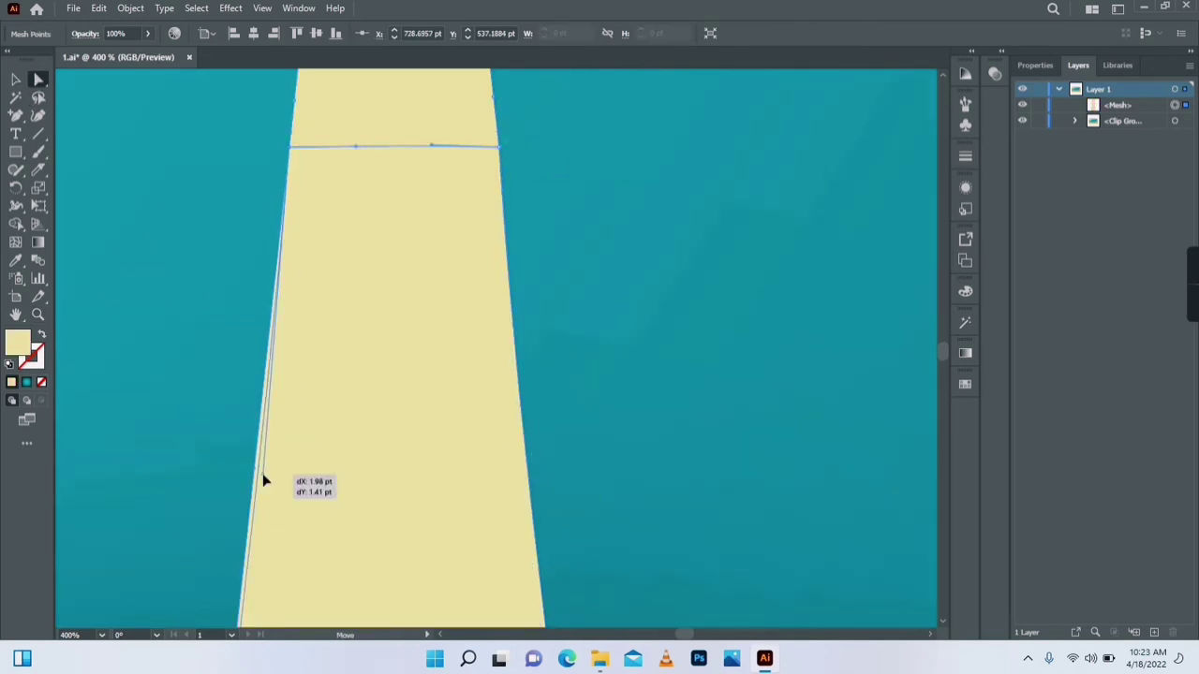
double_click(39, 315)
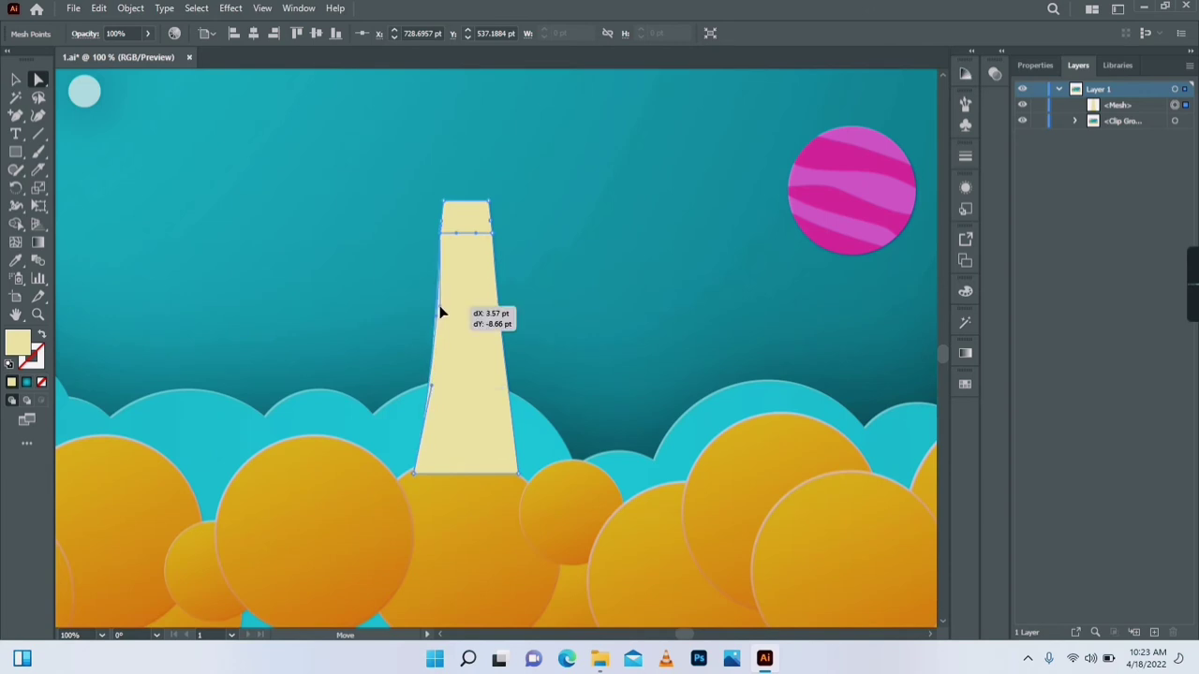
left_click_drag(510, 401, 477, 273)
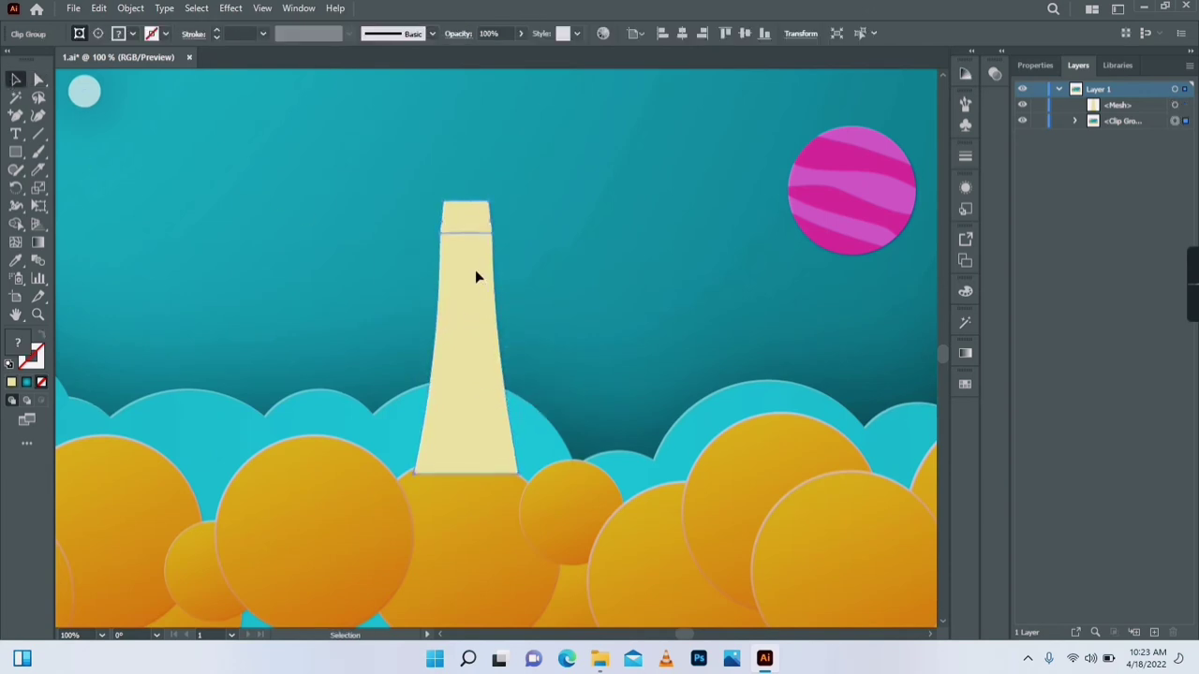
Offset the tower's path by 13 pt with Miter joins and a miter limit of 4.
key("v")
left_click(130, 7)
mouse_move(203, 376)
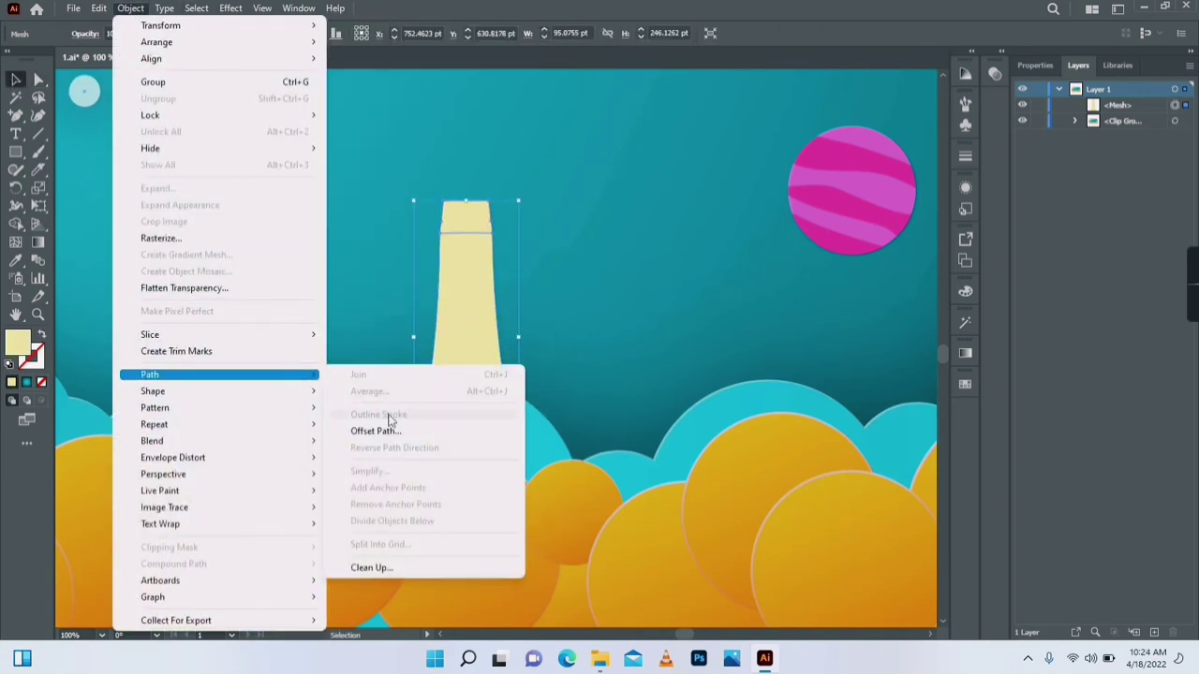
left_click(374, 432)
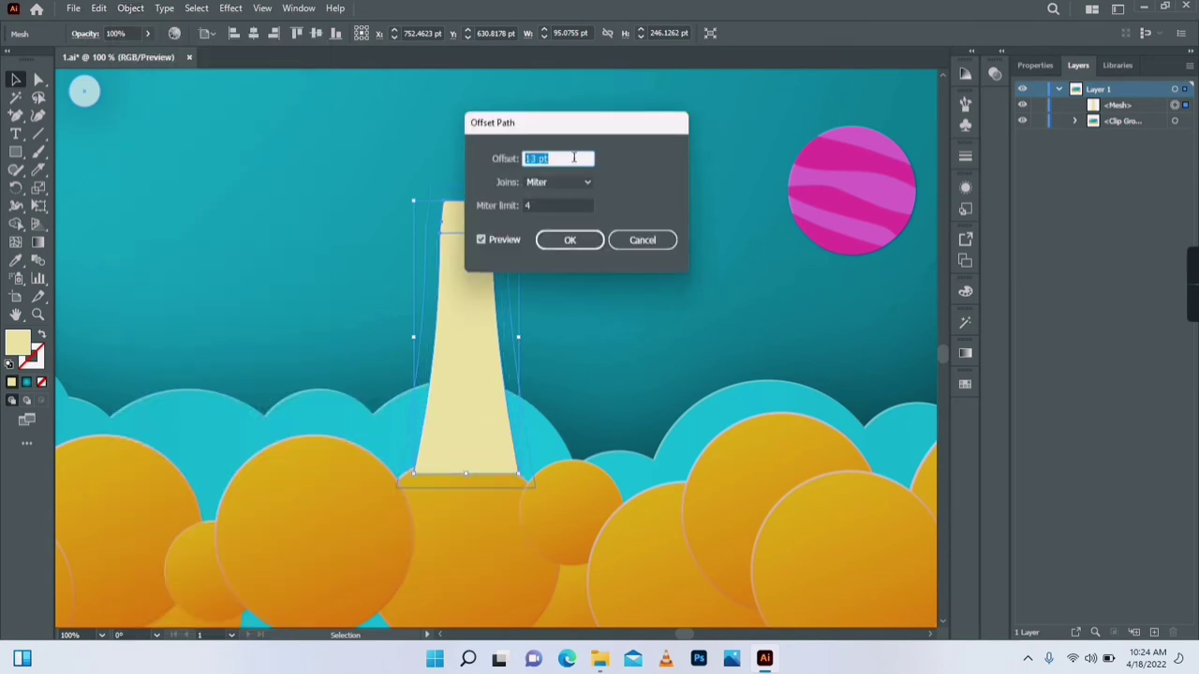
left_click(568, 241)
Fill the offset shape behind the pale yellow tower with a saturated orange.
left_click(41, 335)
double_click(21, 344)
left_click(757, 255)
key("i")
left_click(566, 513)
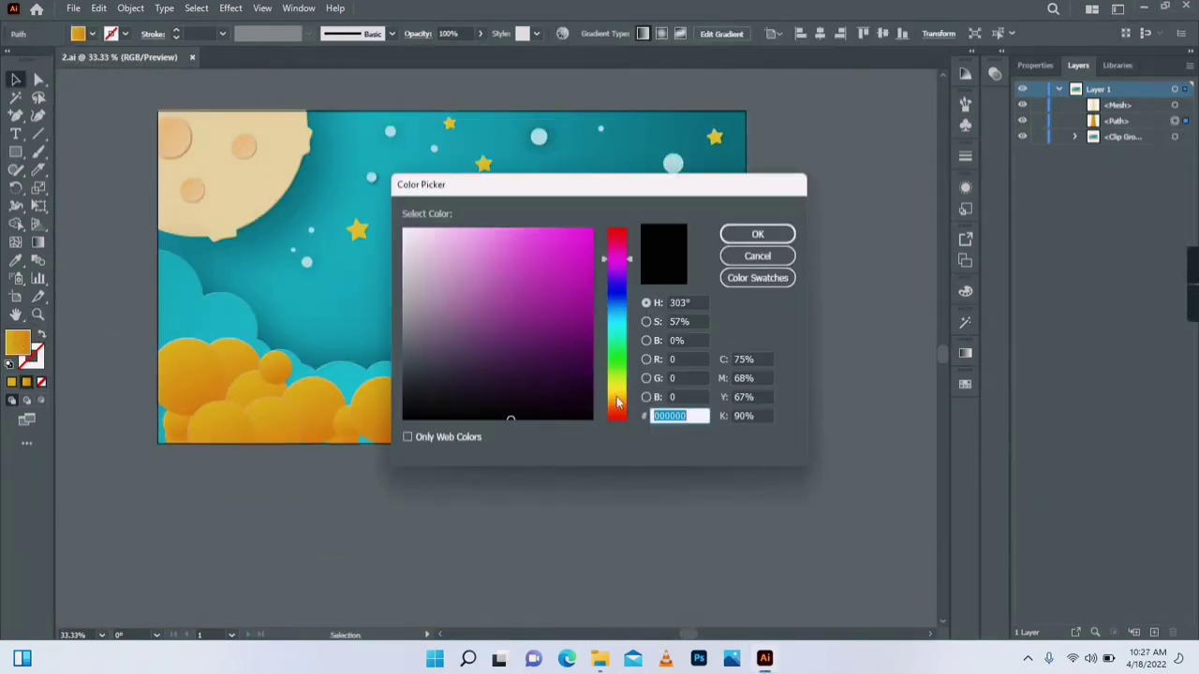
left_click(616, 399)
left_click(586, 261)
left_click(761, 239)
left_click(347, 496)
Pull the orange ball at the tower's base out beside the tower and arrange its stacking order.
left_click(38, 83)
right_click(442, 415)
left_click(525, 481)
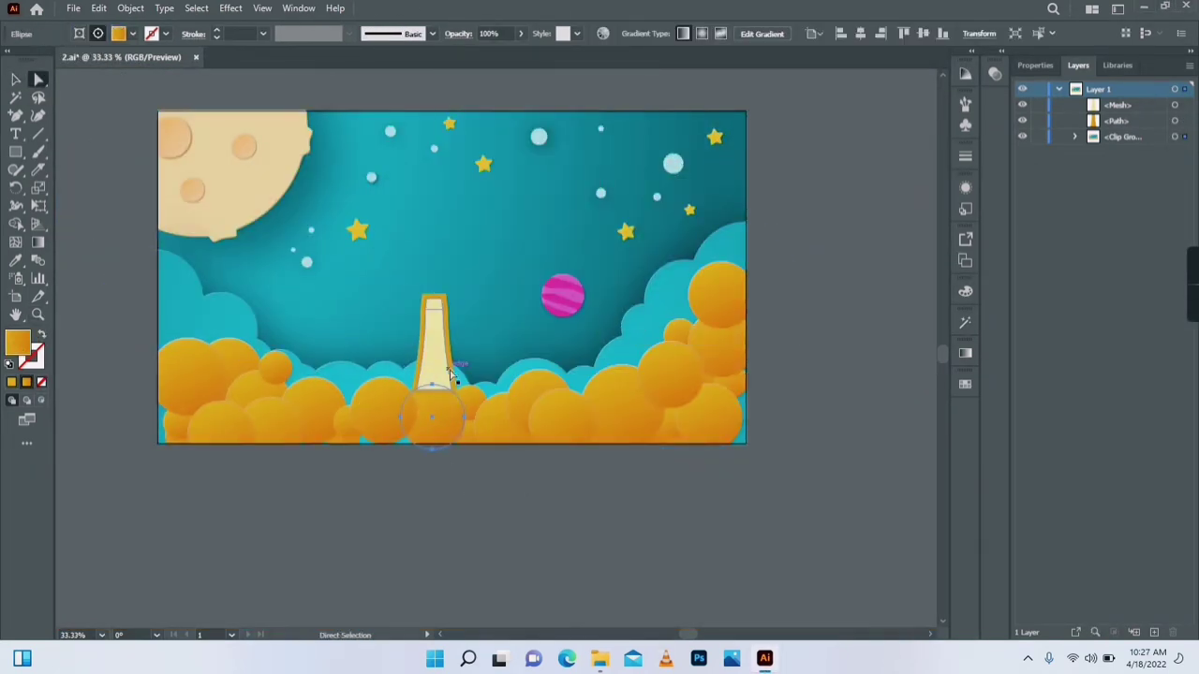
left_click_drag(451, 373, 485, 365)
right_click(486, 365)
mouse_move(524, 562)
left_click(768, 575)
Take the orange ball out of the clip group to the top of Layer 1 and place it over the tower's base.
left_click(1075, 137)
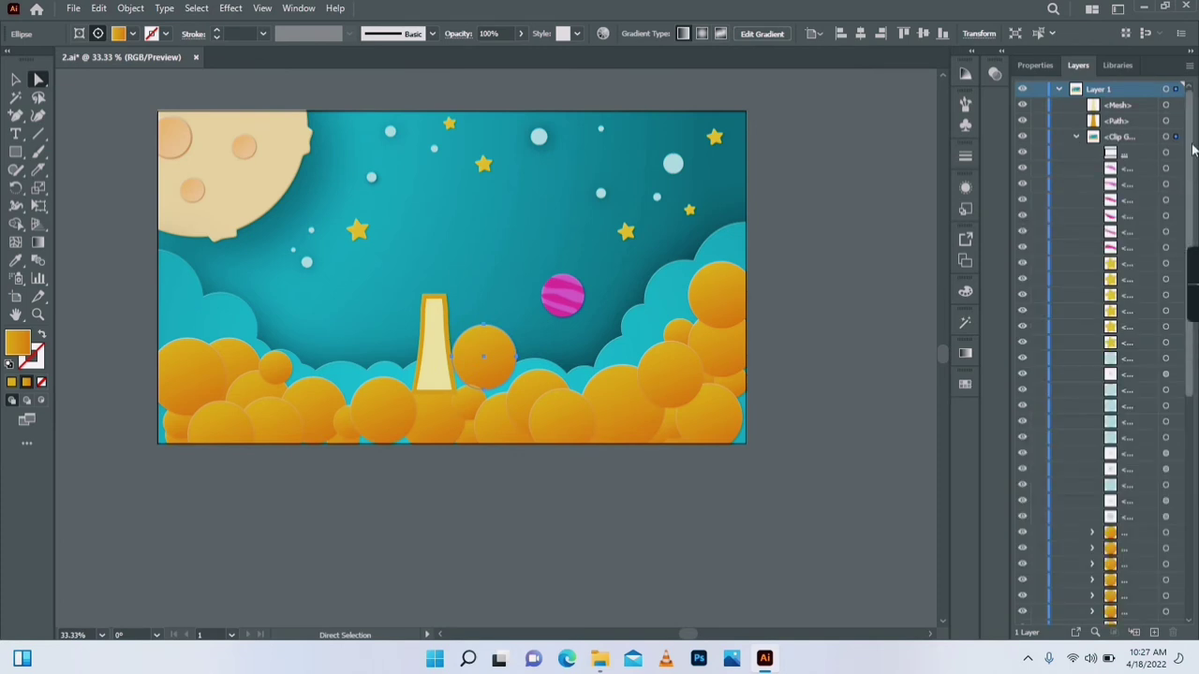
scroll(1092, 464, "down", 5)
left_click_drag(1154, 474, 1133, 117)
left_click_drag(1191, 230, 1190, 118)
left_click_drag(1131, 332, 1130, 89)
left_click_drag(479, 353, 450, 426)
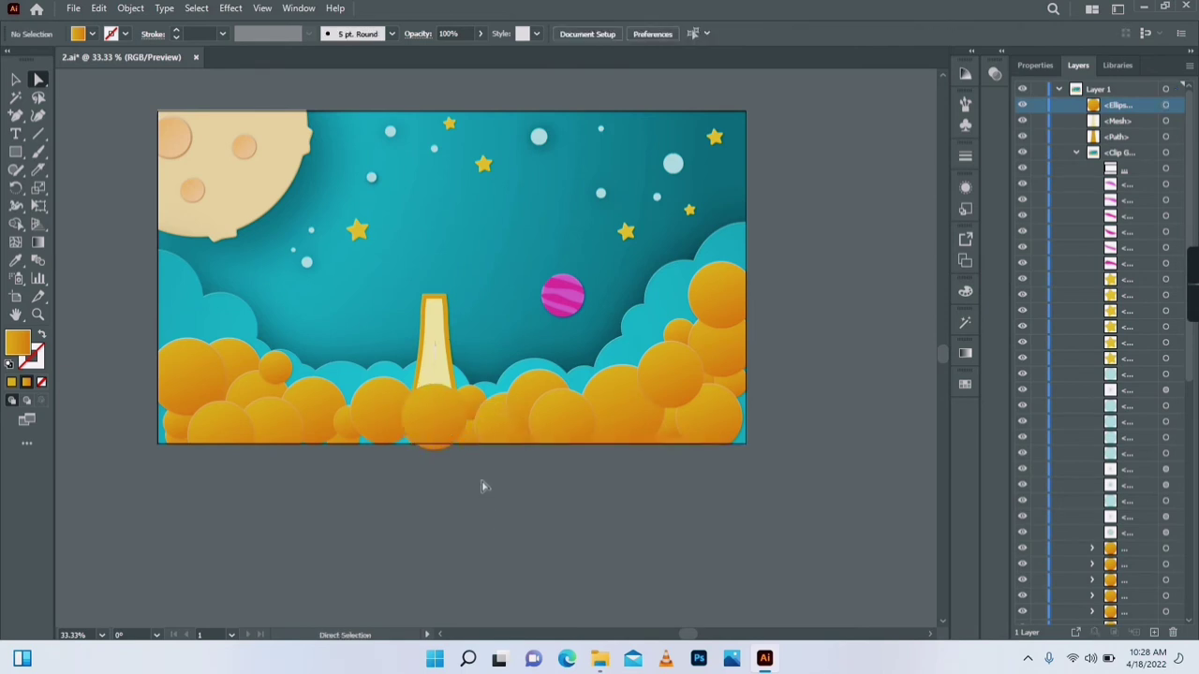
Draw an orange gradient circle over the upper end of the tower.
right_click(16, 117)
left_click(75, 117)
right_click(15, 152)
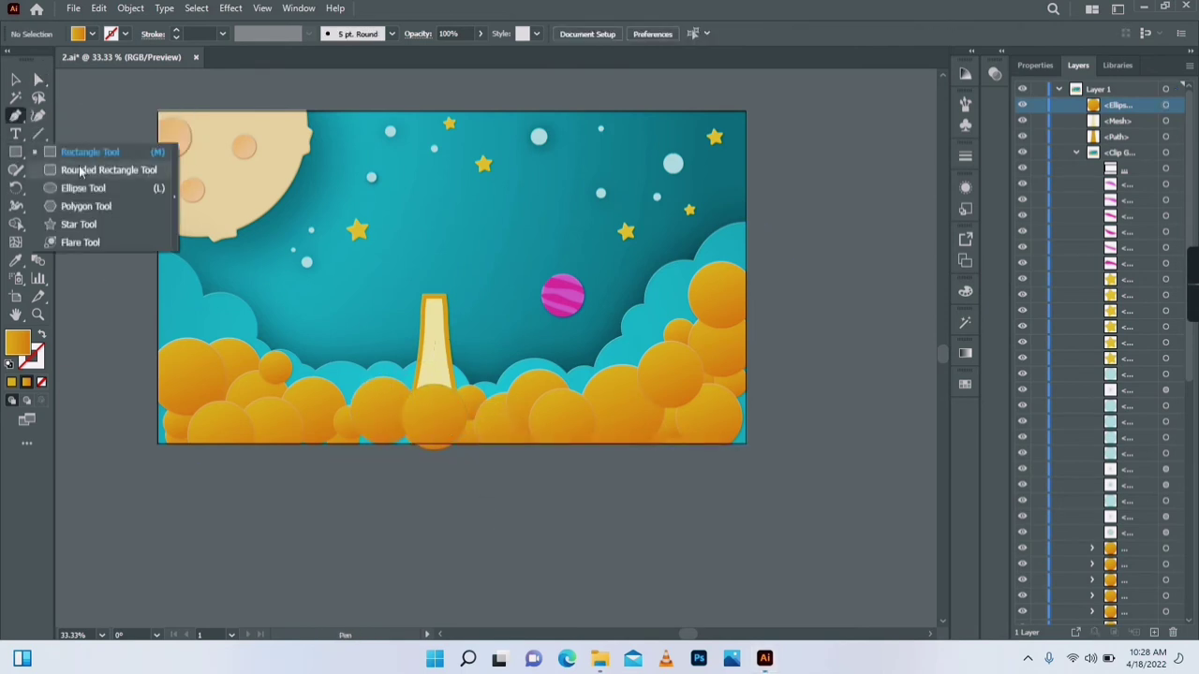
left_click(82, 189)
left_click_drag(412, 249, 471, 310)
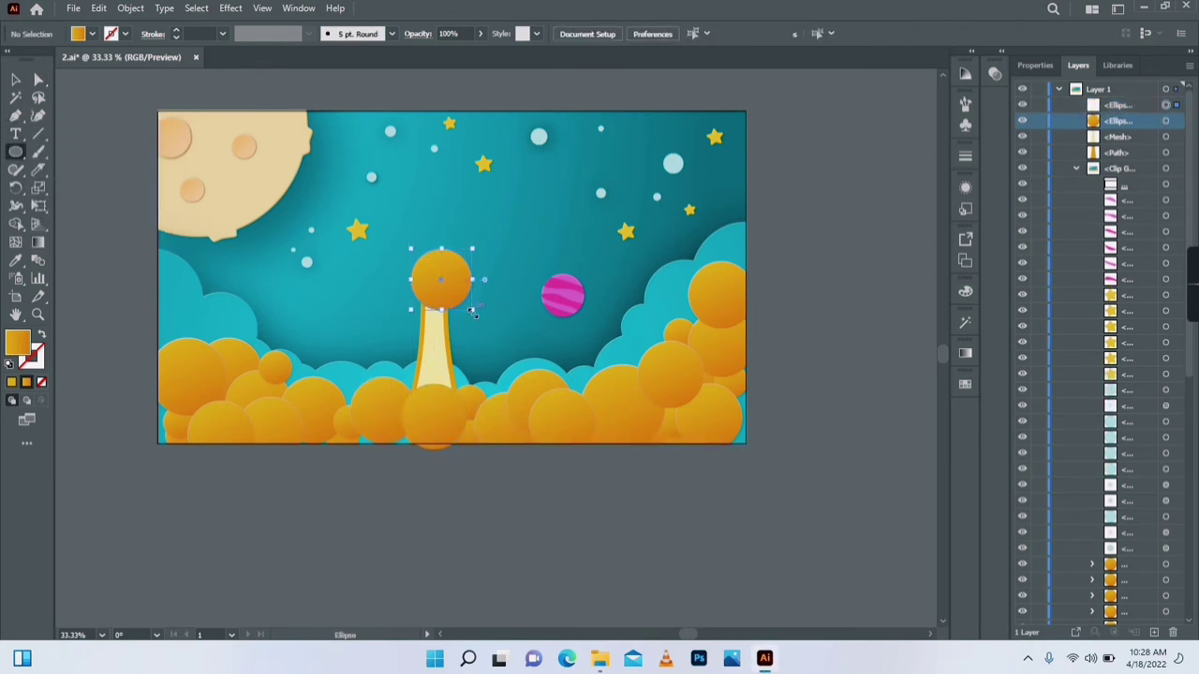
Add anchor points on the circle's lower sides and pull its bottom point down to form a teardrop.
right_click(16, 116)
left_click(75, 133)
left_click(472, 292)
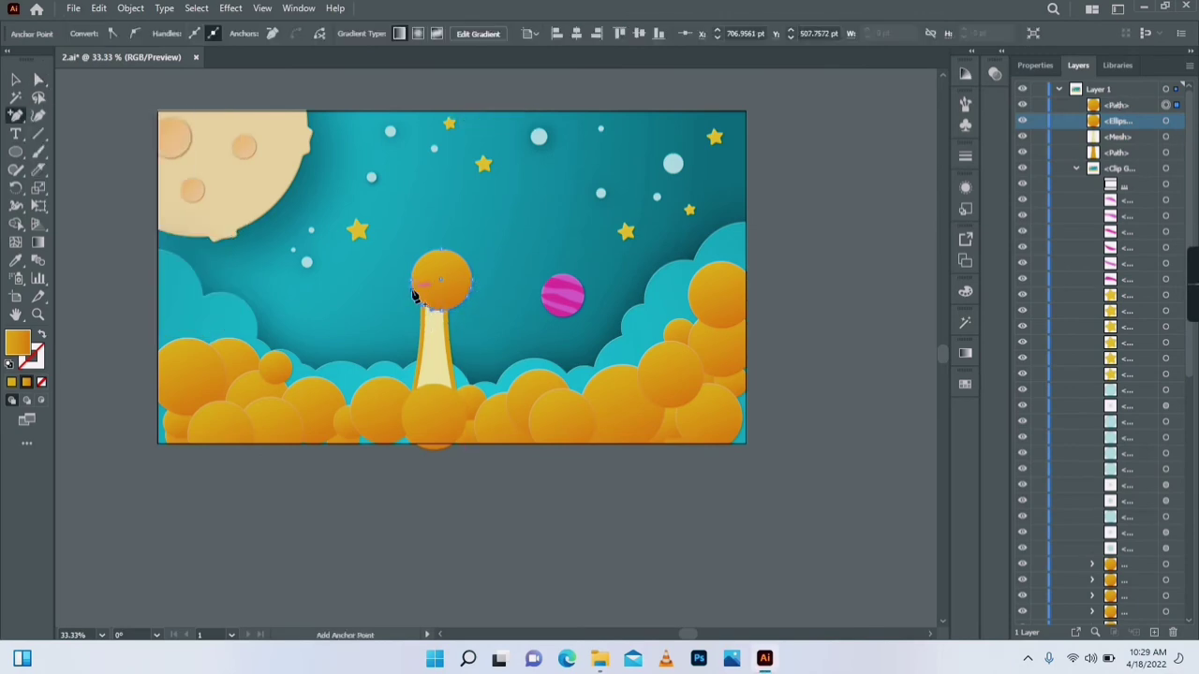
double_click(39, 314)
left_click(38, 80)
left_click_drag(391, 303, 370, 303)
left_click_drag(379, 439, 385, 482)
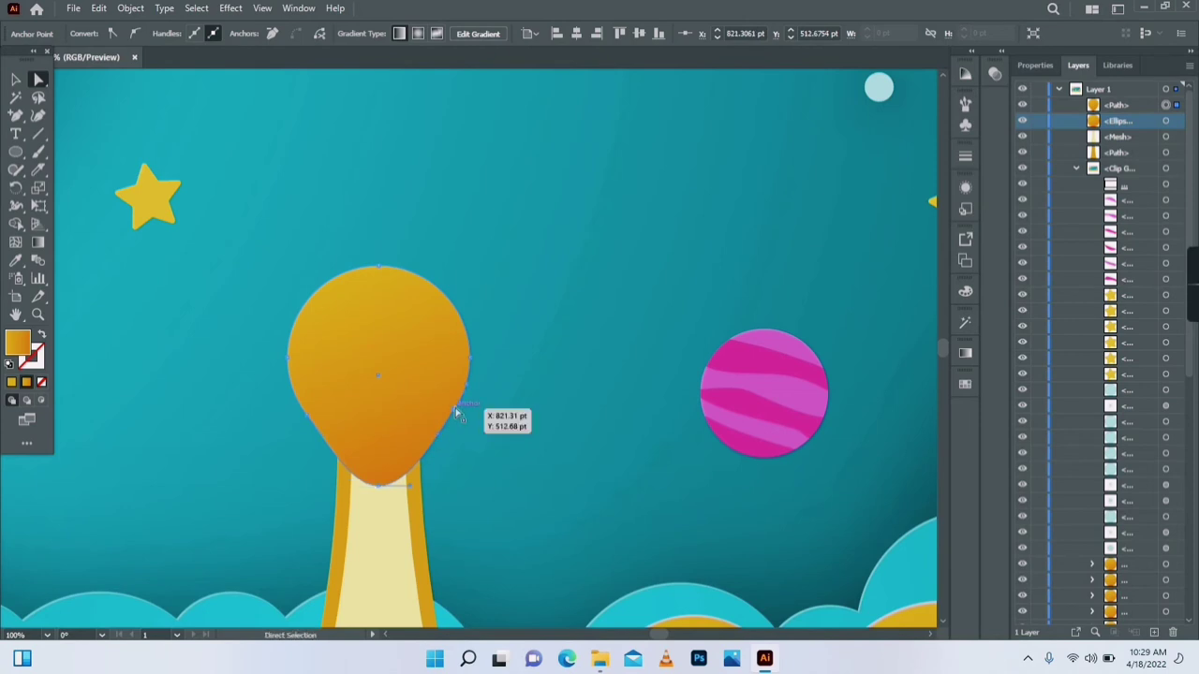
Add anchor points along the teardrop's lower edges and move them to form jagged flame notches on both sides.
left_click_drag(457, 413, 407, 457)
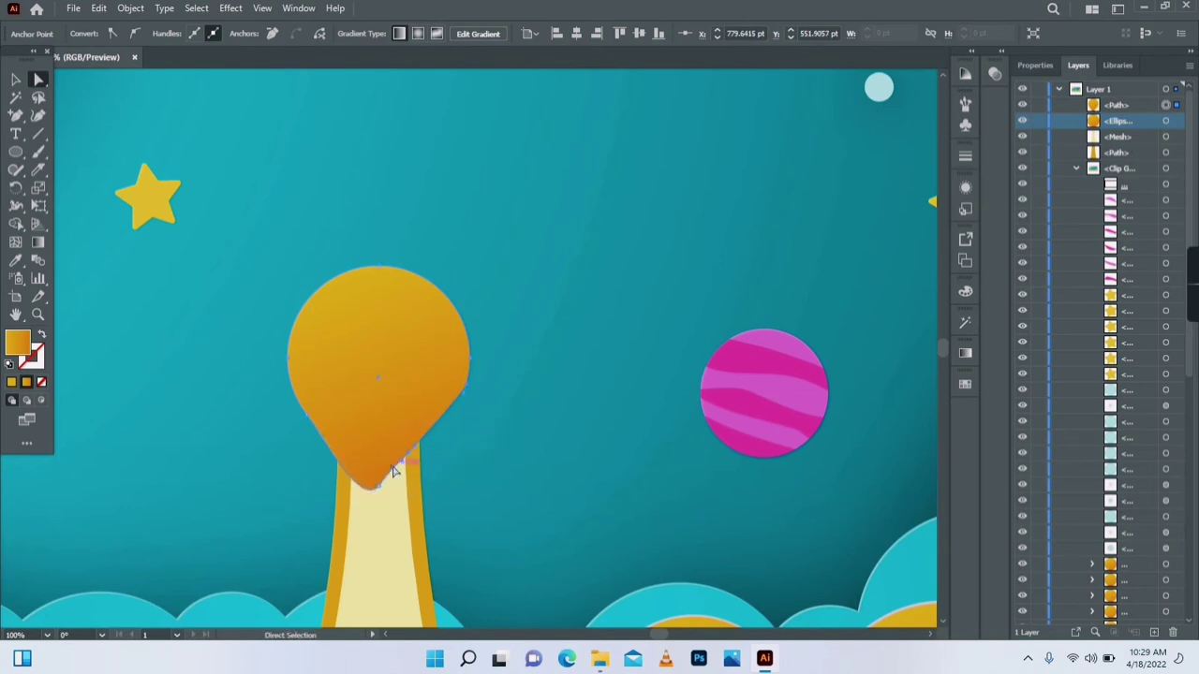
key("plus")
mouse_move(353, 428)
left_mouse_down()
mouse_move(355, 461)
mouse_move(346, 447)
left_mouse_up()
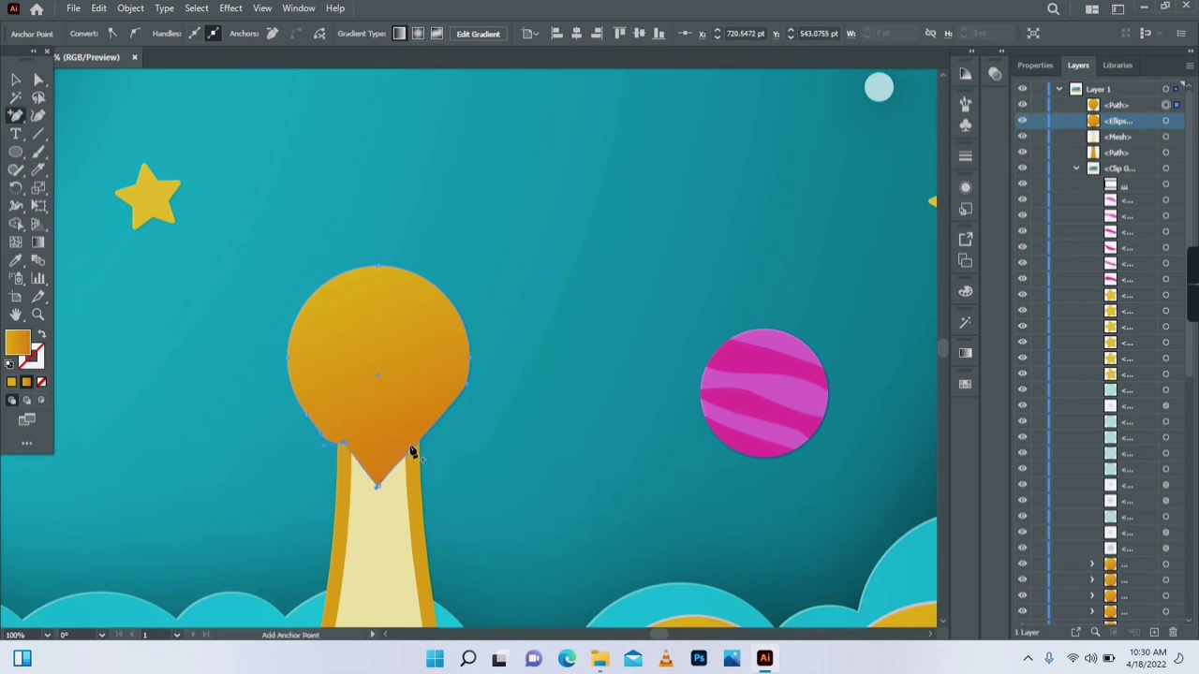
left_click_drag(412, 465, 347, 451)
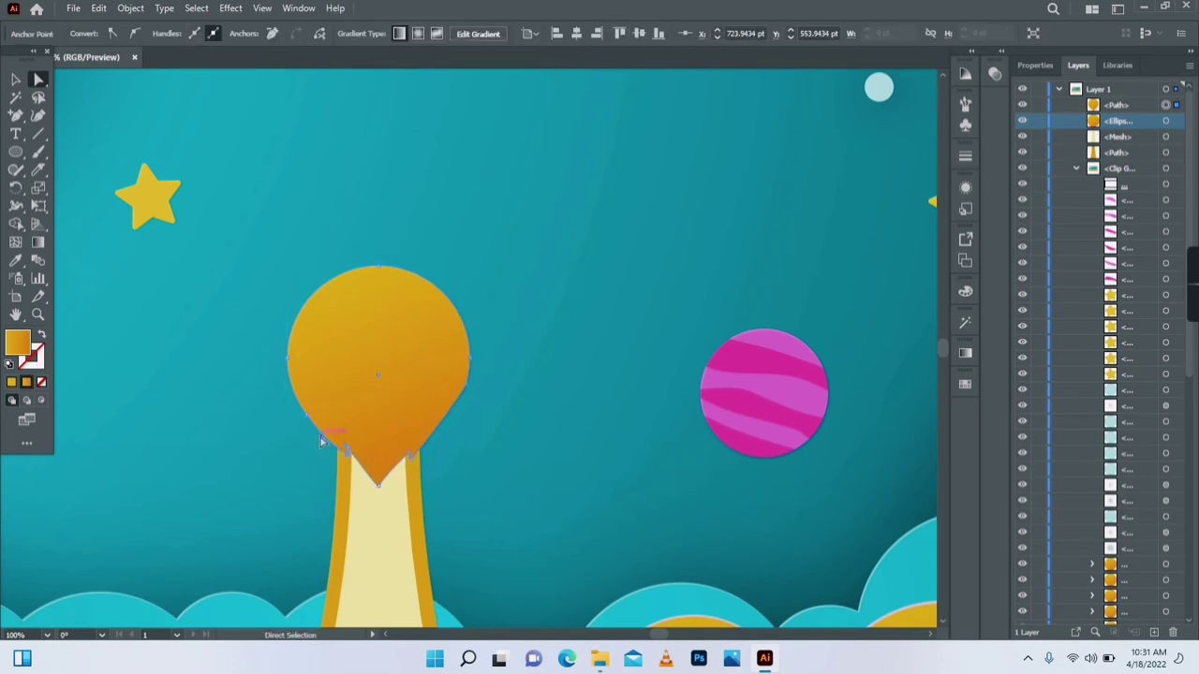
left_click_drag(462, 393, 440, 415)
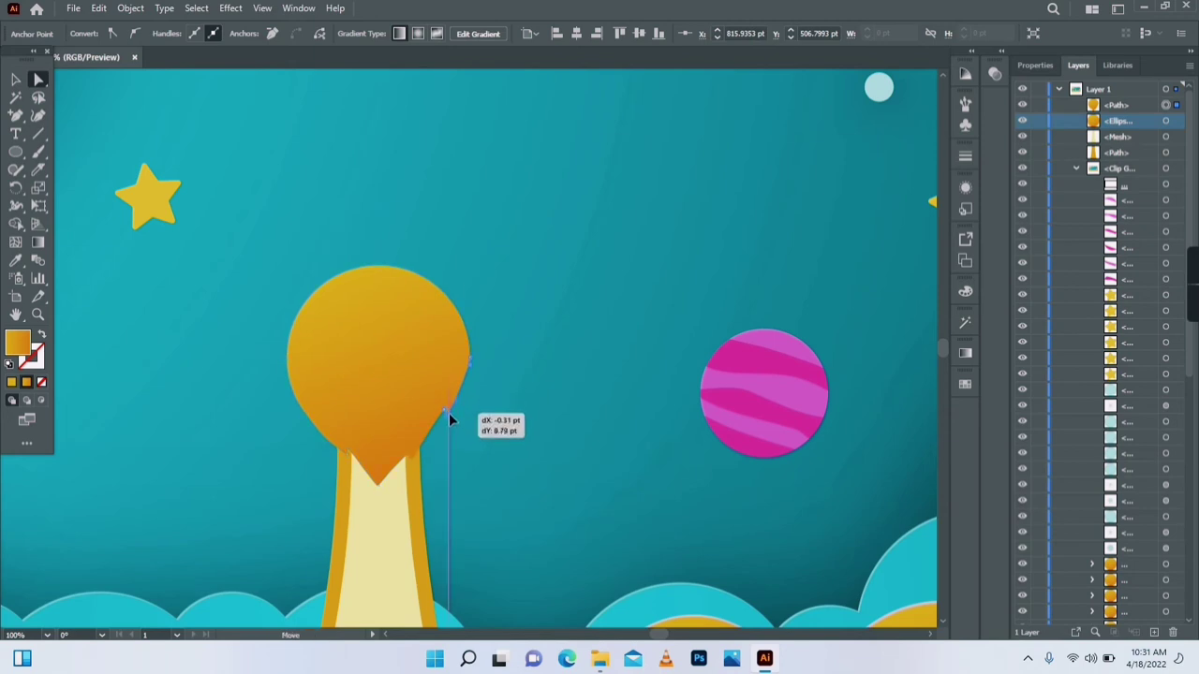
left_click_drag(449, 415, 449, 415)
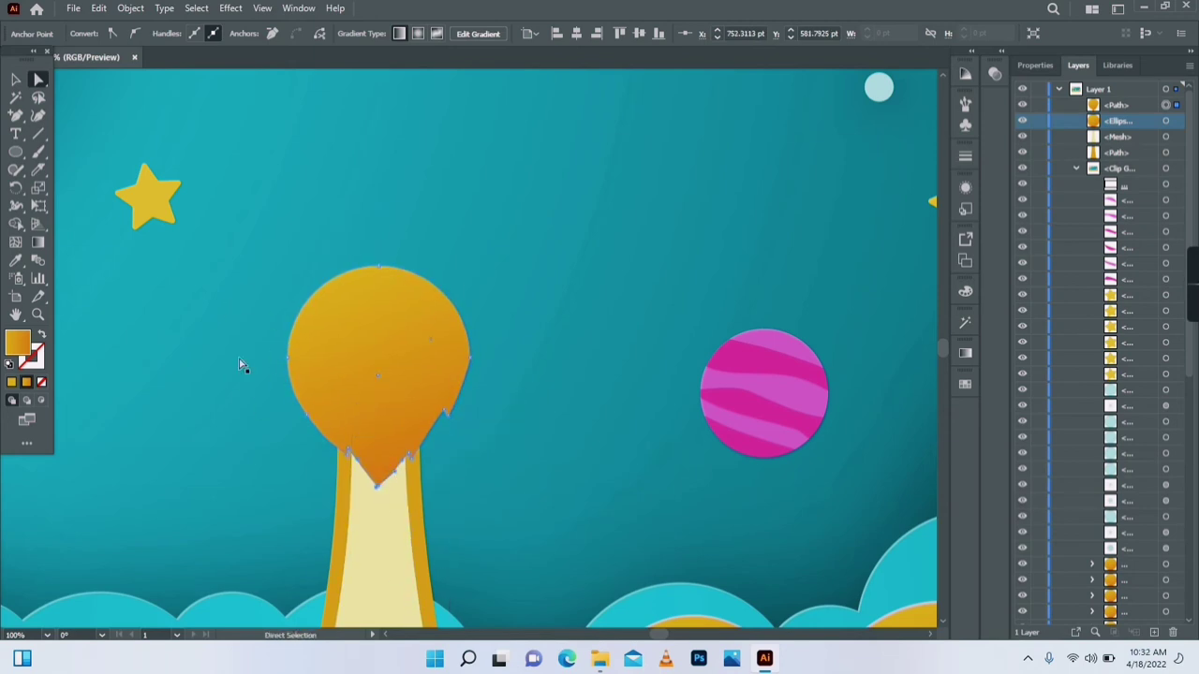
left_click_drag(307, 420, 309, 423)
left_click(302, 405)
Raise the flame's top anchor point by about 33 pt to make an egg-shaped head.
key("a")
left_click_drag(381, 272, 382, 234)
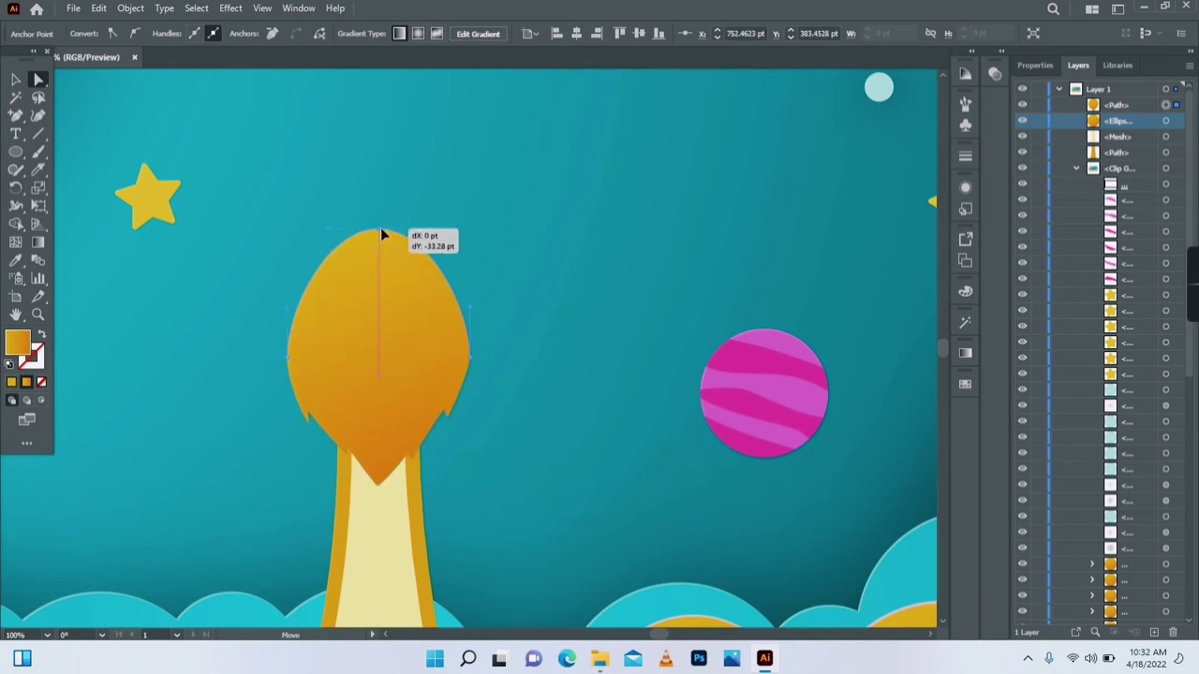
left_click(495, 388)
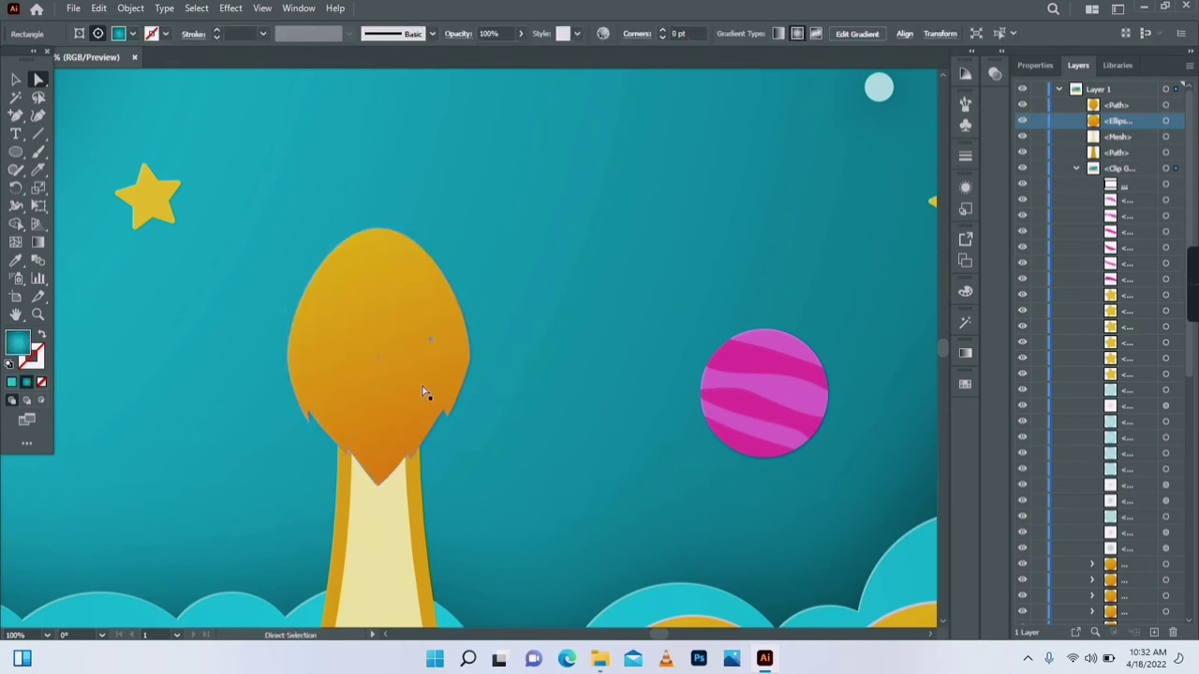
Fill the flame shape with a solid dark red.
left_click(424, 392)
double_click(18, 343)
left_click_drag(627, 258, 626, 413)
left_click(587, 278)
left_click(734, 235)
Offset the red flame's path inward by about 12 pt with Miter joins and a miter limit of 4.
key("v")
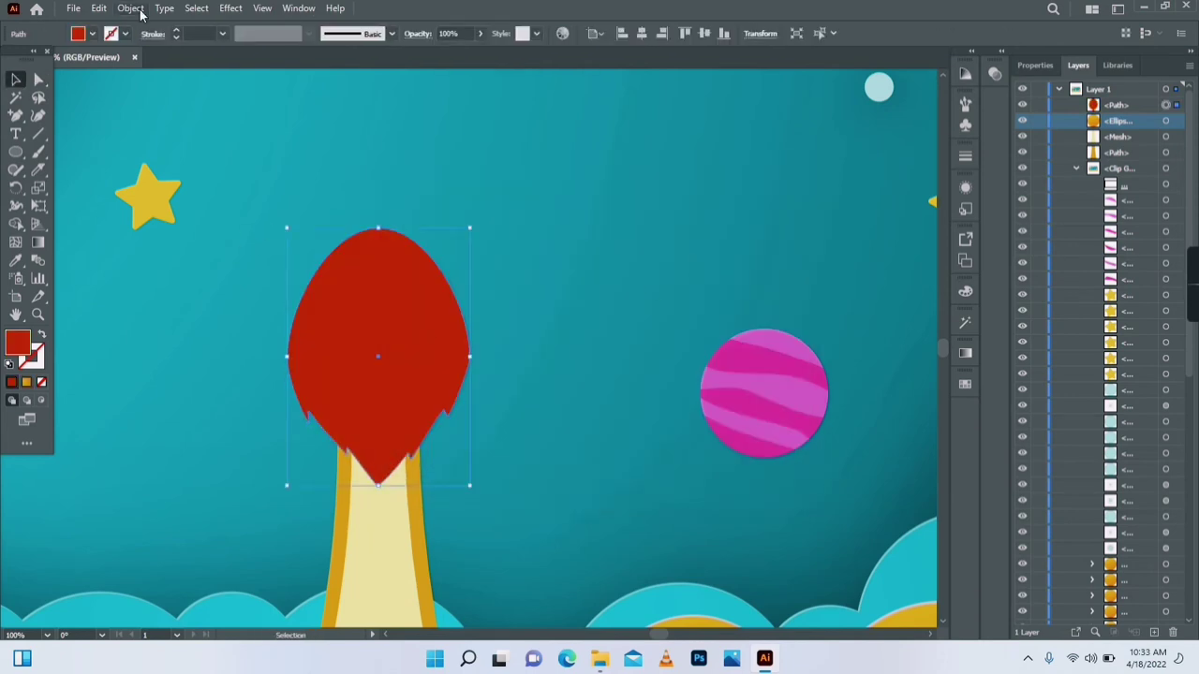
left_click(130, 8)
mouse_move(216, 375)
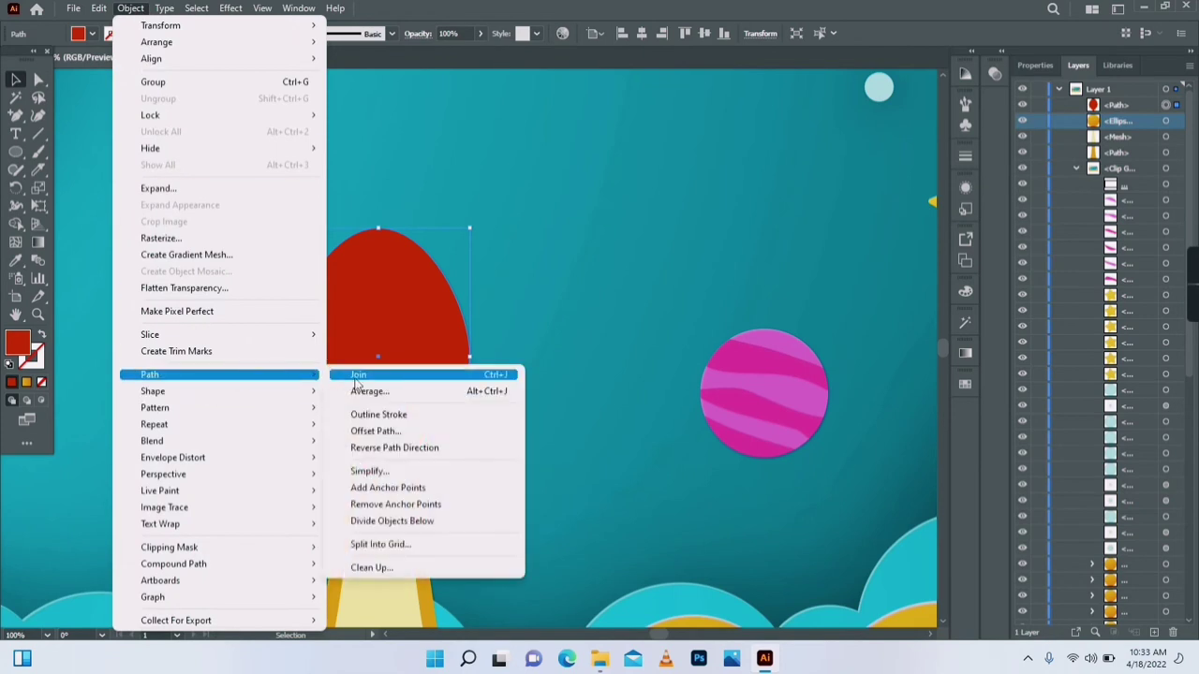
left_click(375, 431)
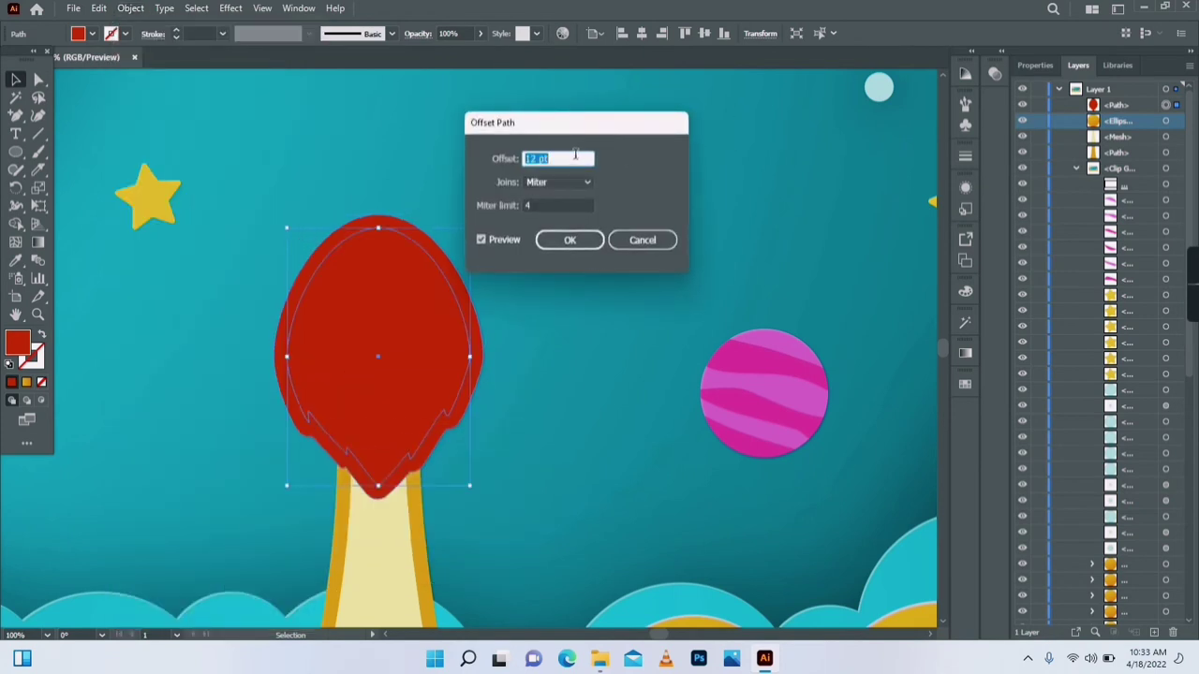
type("0")
key("Tab")
left_click(569, 240)
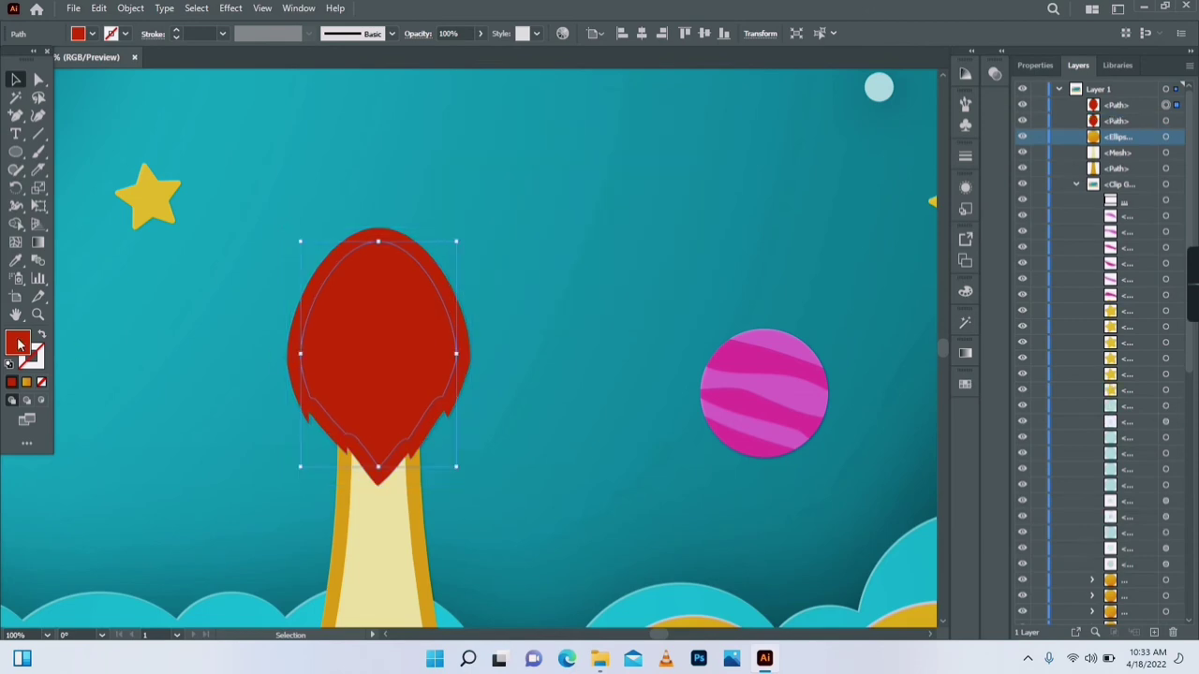
Sample the ball's orange gradient for the inner flame shape, and replace it with a solid orange.
key("i")
left_click_drag(432, 481, 406, 343)
left_click(365, 567)
double_click(18, 343)
left_click(619, 401)
left_click(549, 260)
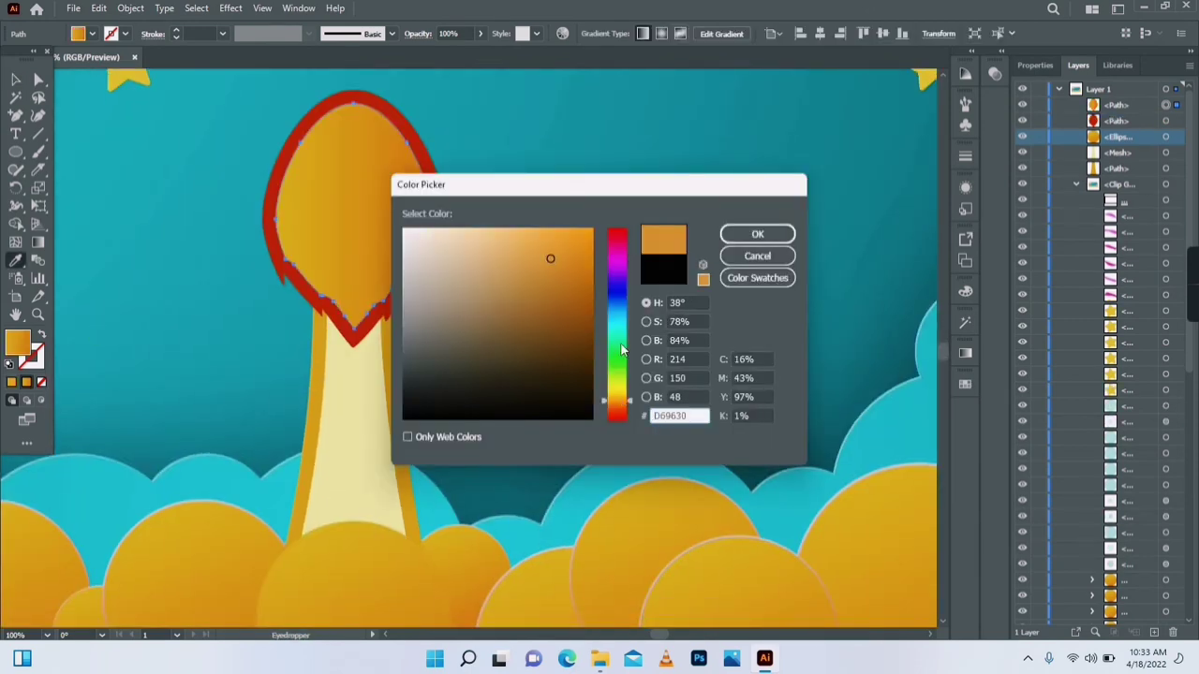
left_click(618, 399)
left_click(758, 234)
Fill the inner flame shape with the solid golden yellow #D8BA39.
double_click(17, 343)
left_click(618, 401)
left_click(514, 245)
left_click(619, 393)
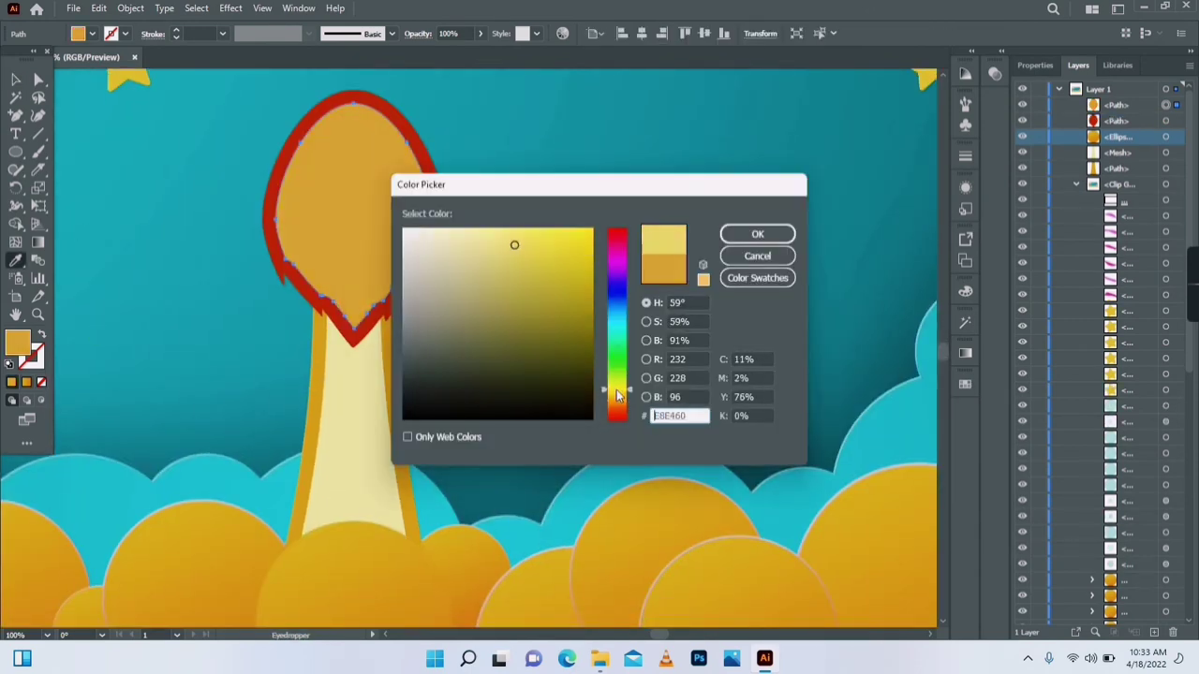
left_click(618, 396)
left_click(541, 251)
left_click(758, 234)
Offset the golden flame shape inward to create a smaller third layer.
left_click(130, 7)
mouse_move(159, 393)
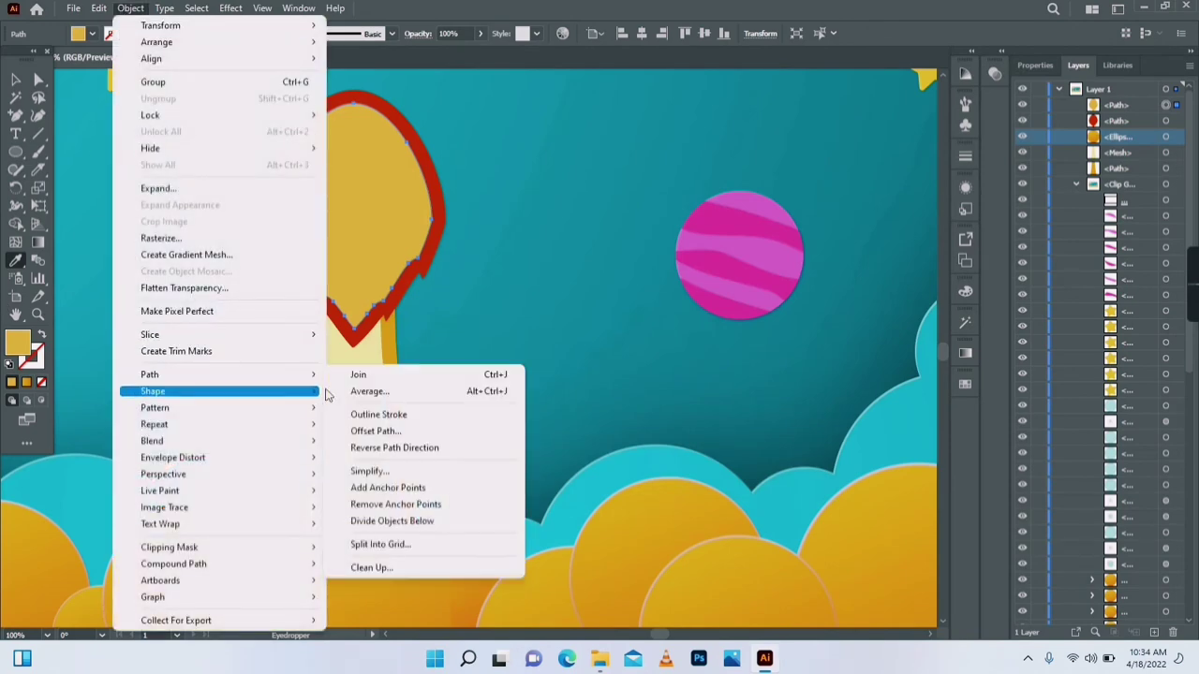
left_click(397, 431)
left_click(599, 245)
Fill the innermost flame shape with a light yellow.
double_click(18, 343)
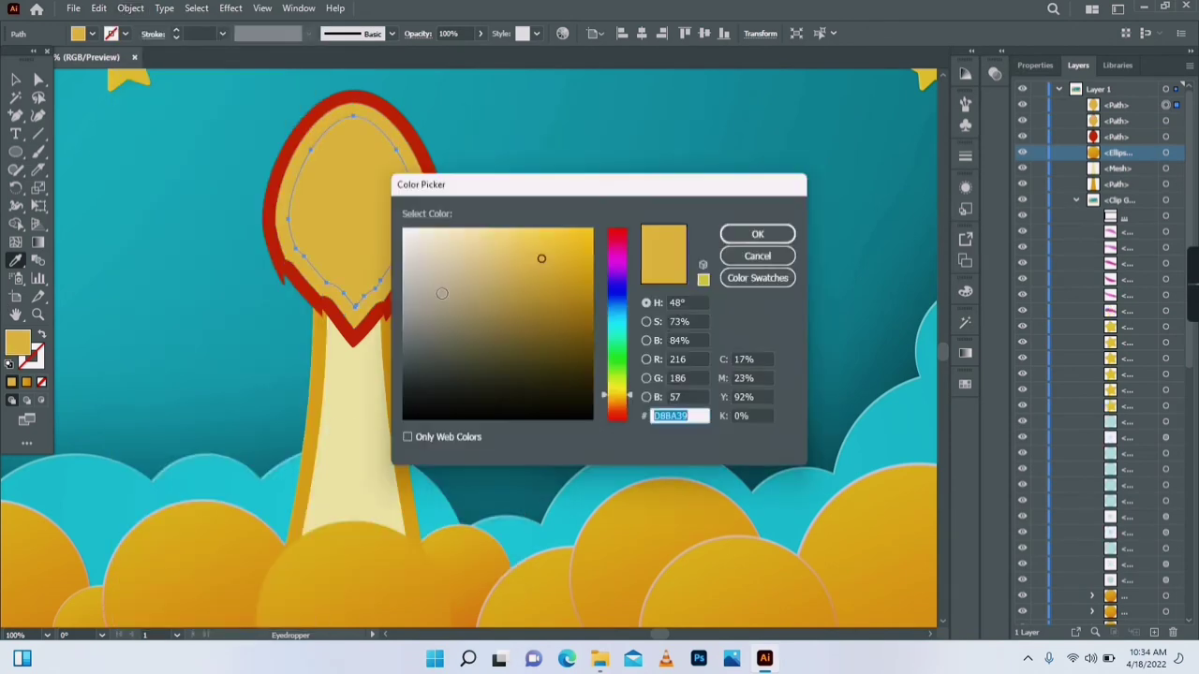
left_click(480, 249)
left_click(758, 235)
Give the innermost flame shape a linear gradient from golden orange to pale yellow, angled at about -74°.
left_click(377, 566)
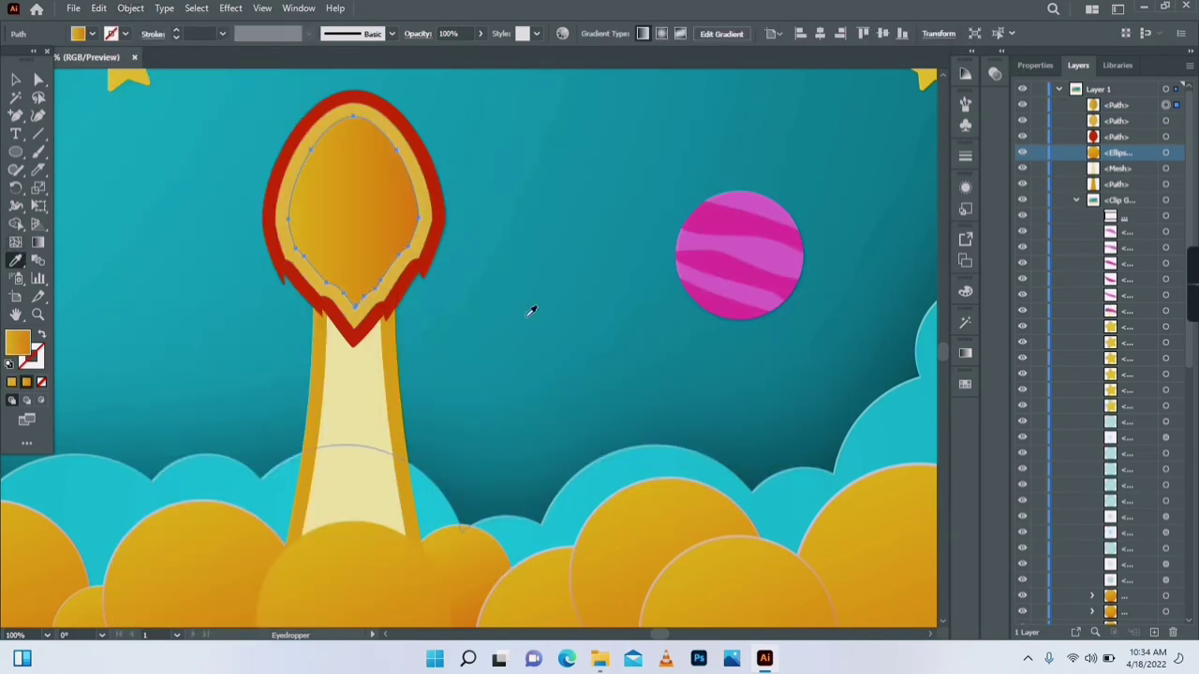
left_click(964, 353)
double_click(789, 488)
mouse_move(849, 356)
left_mouse_down()
mouse_move(859, 356)
mouse_move(846, 356)
left_mouse_up()
double_click(919, 488)
left_click(38, 242)
left_click_drag(320, 98, 377, 302)
mouse_move(788, 470)
left_mouse_down()
mouse_move(915, 471)
mouse_move(789, 471)
left_mouse_up()
left_click_drag(871, 470, 920, 470)
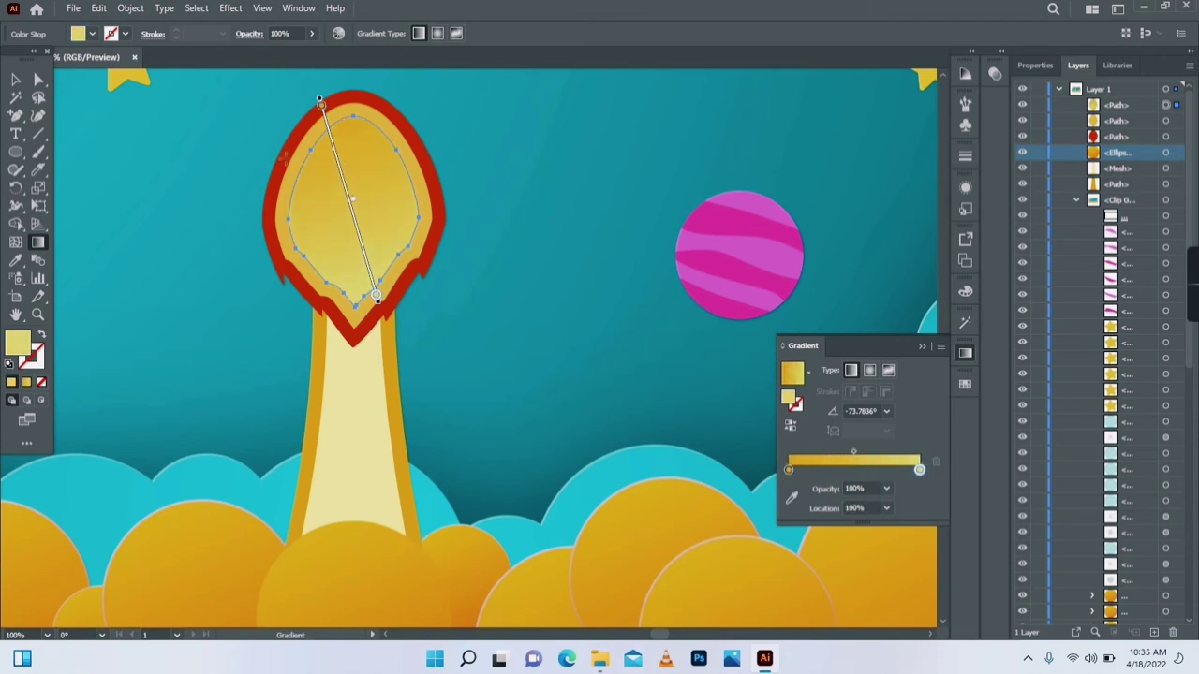
Apply a Multiply drop shadow at 55% opacity with 3 pt X and Y offsets to the innermost flame shape.
left_click(16, 79)
left_click(163, 177)
left_click(354, 197)
left_click(231, 8)
left_click(246, 40)
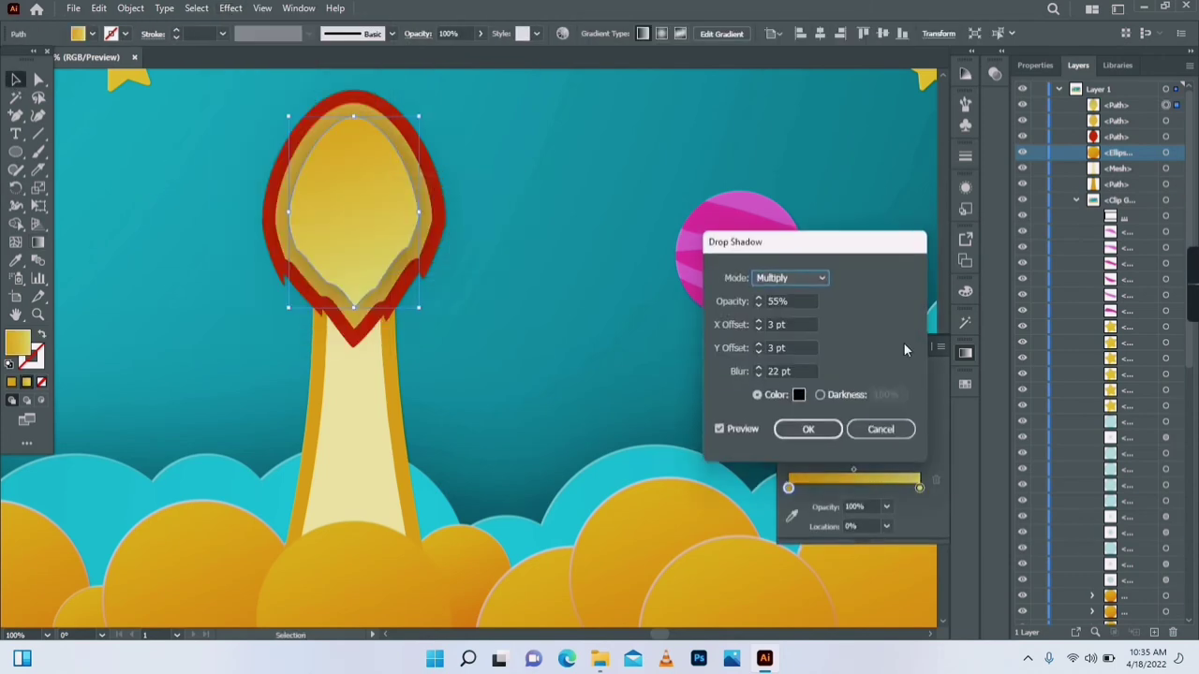
scroll(812, 372, "down", 14)
left_click(808, 429)
Draw a tall, narrow rectangle in the sky directly above the flame and shift it slightly upward.
key("ctrl+minus")
key("ctrl+minus")
key("ctrl+minus")
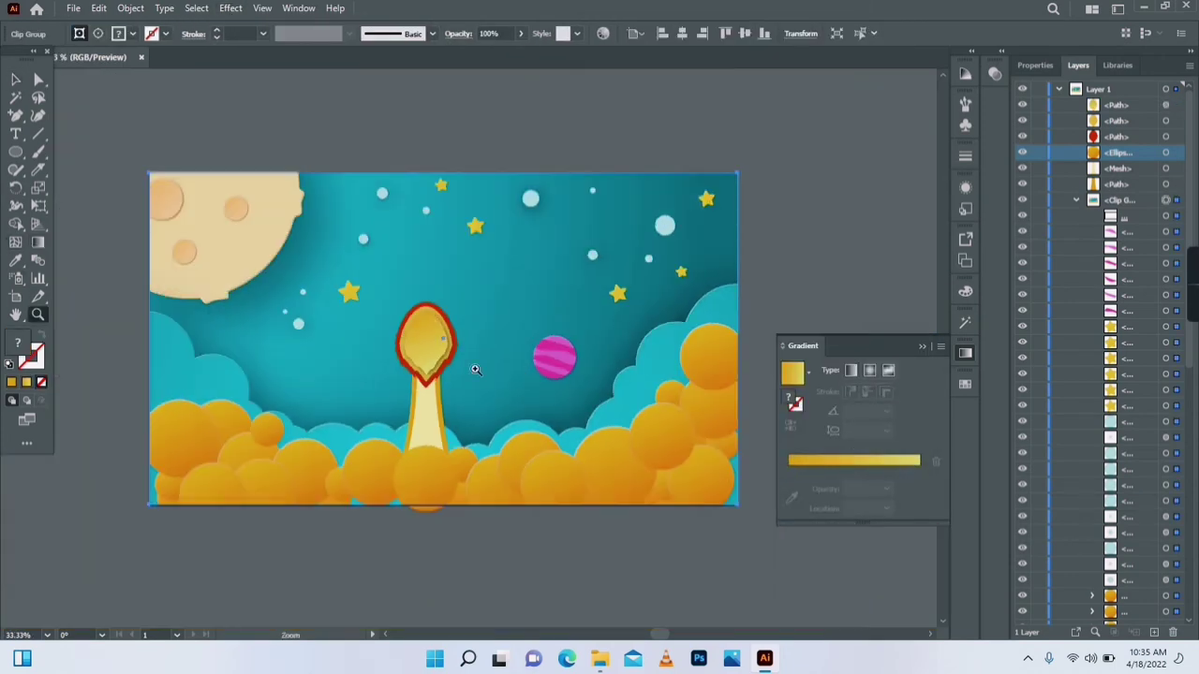
key("ctrl+shift+a")
left_click_drag(417, 475, 420, 508)
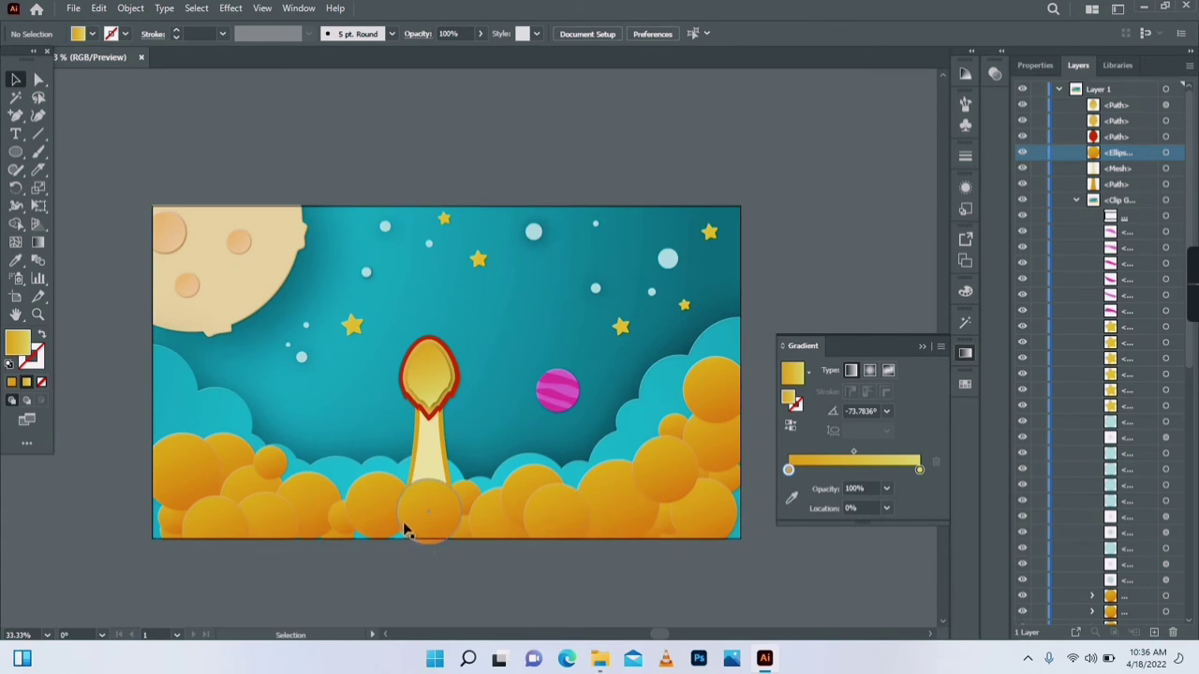
left_click(37, 315)
left_click(492, 324)
left_click(412, 275)
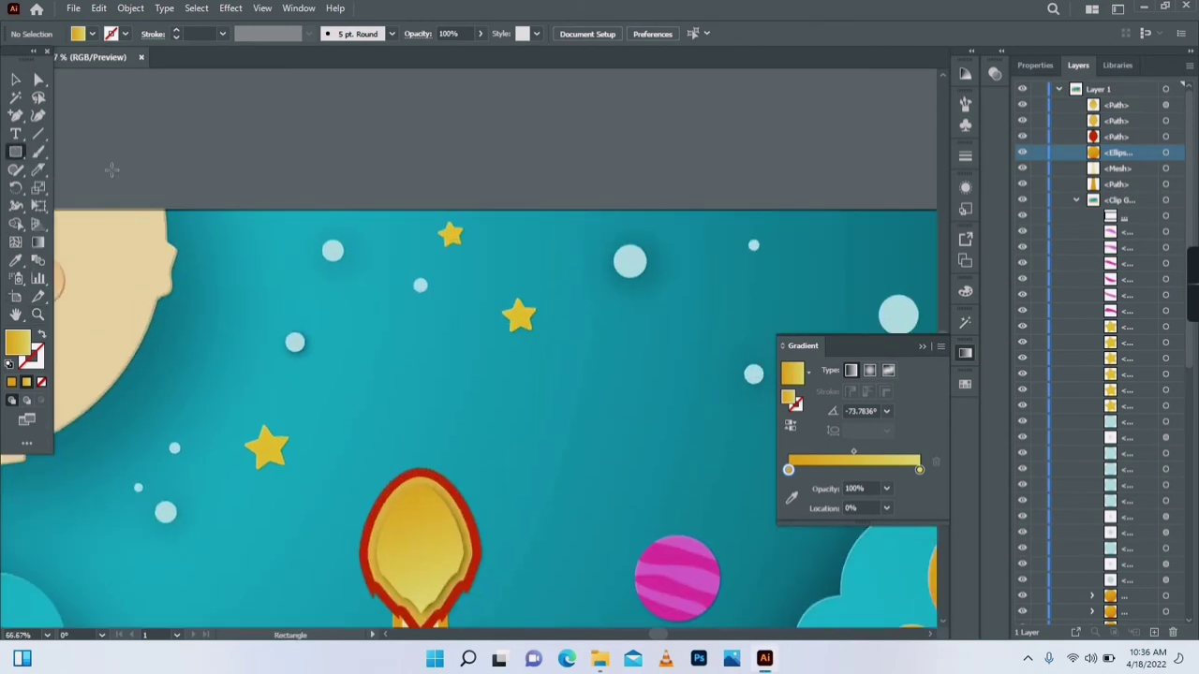
mouse_move(405, 254)
left_mouse_down()
mouse_move(465, 423)
mouse_move(473, 497)
left_mouse_up()
key("v")
left_click_drag(441, 300, 446, 272)
Shape the rectangle into half a rocket body with a narrower base, a lowered tip and a rounded outer shoulder.
key("a")
left_click_drag(472, 220, 451, 277)
left_click_drag(472, 463, 444, 461)
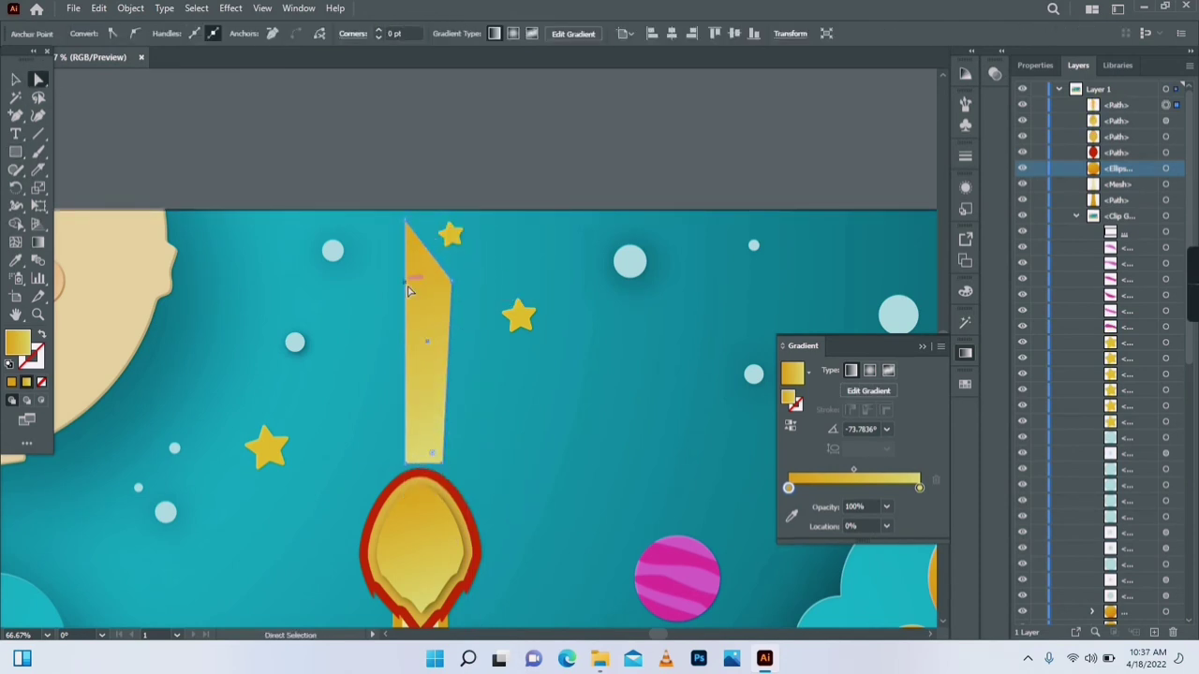
left_click_drag(453, 287, 466, 281)
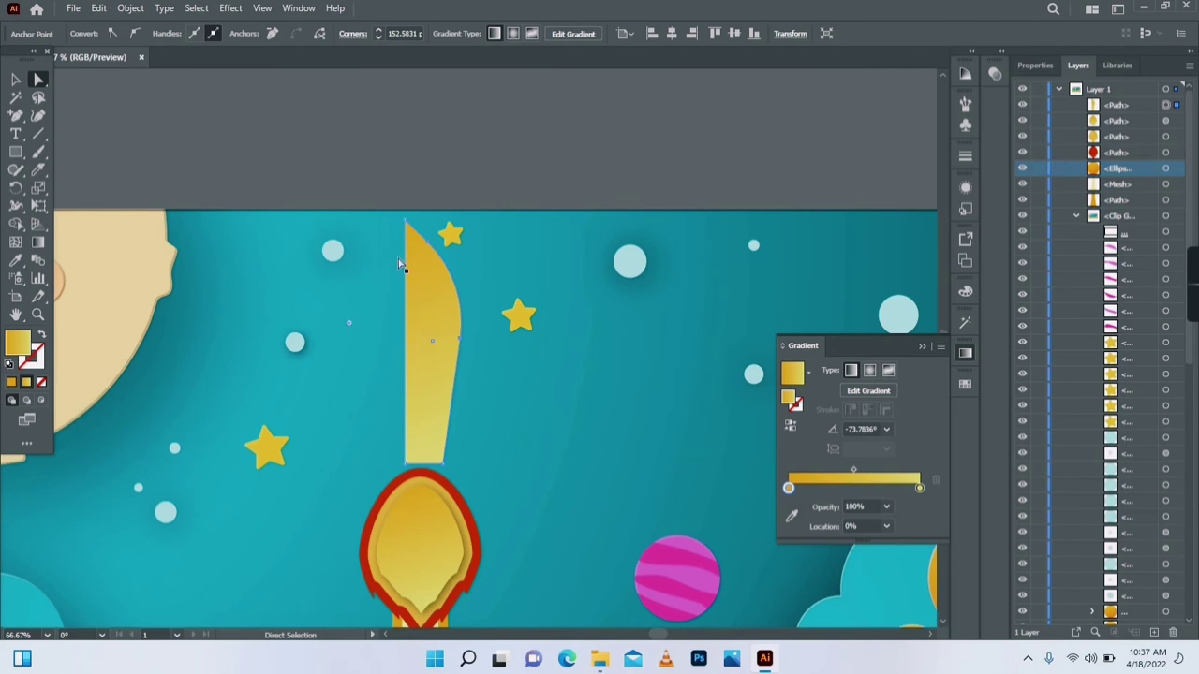
left_click_drag(405, 226, 406, 250)
left_click(385, 314)
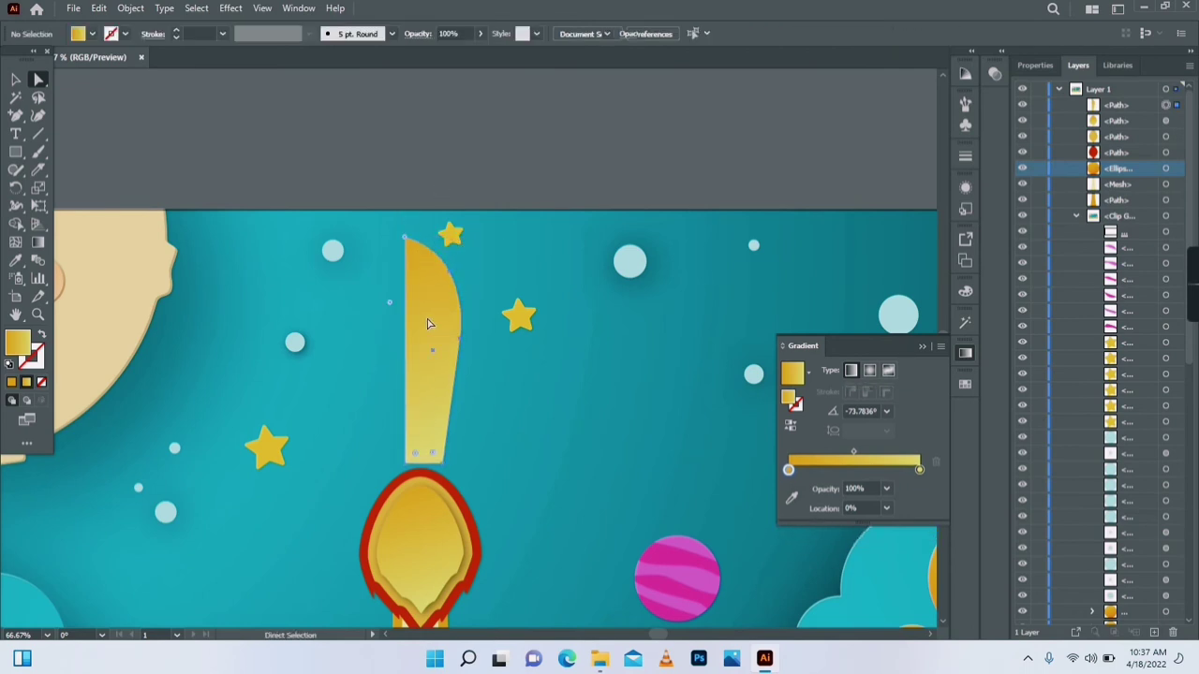
Fill the half rocket body with the dark red sampled from the flame's outer layer.
left_click(428, 326)
key("i")
left_click(469, 514)
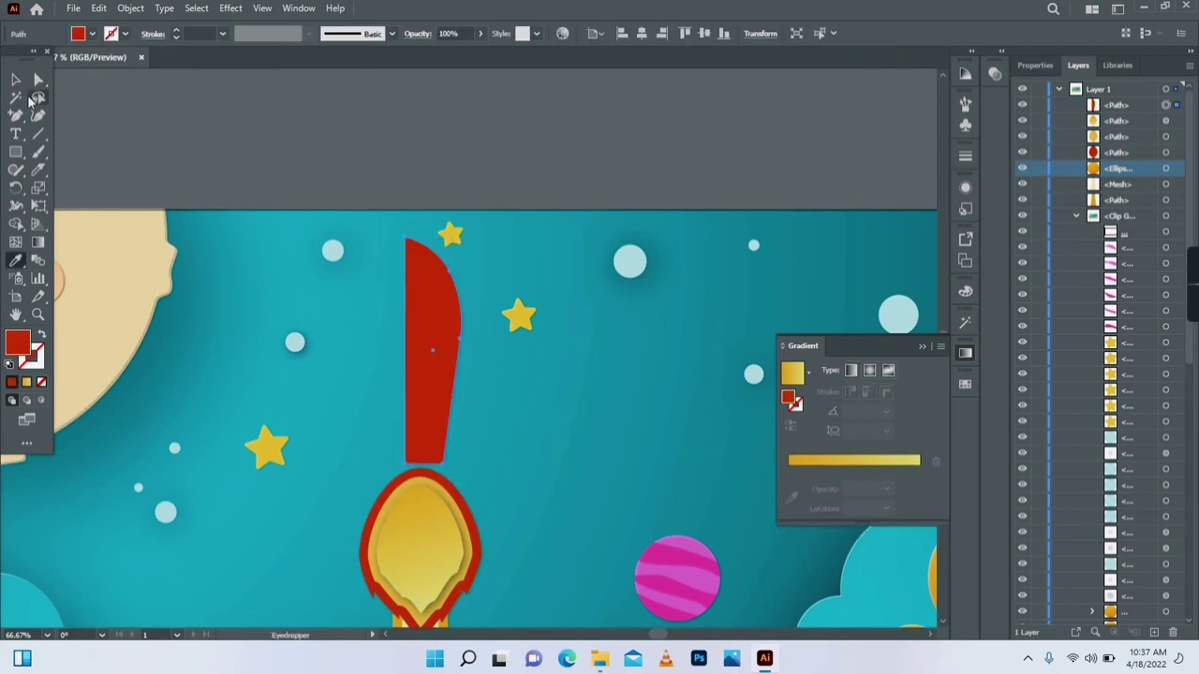
Add a vertical gradient mesh line near the half rocket body's straight inner edge and try deleting its extra mesh points.
left_click(16, 242)
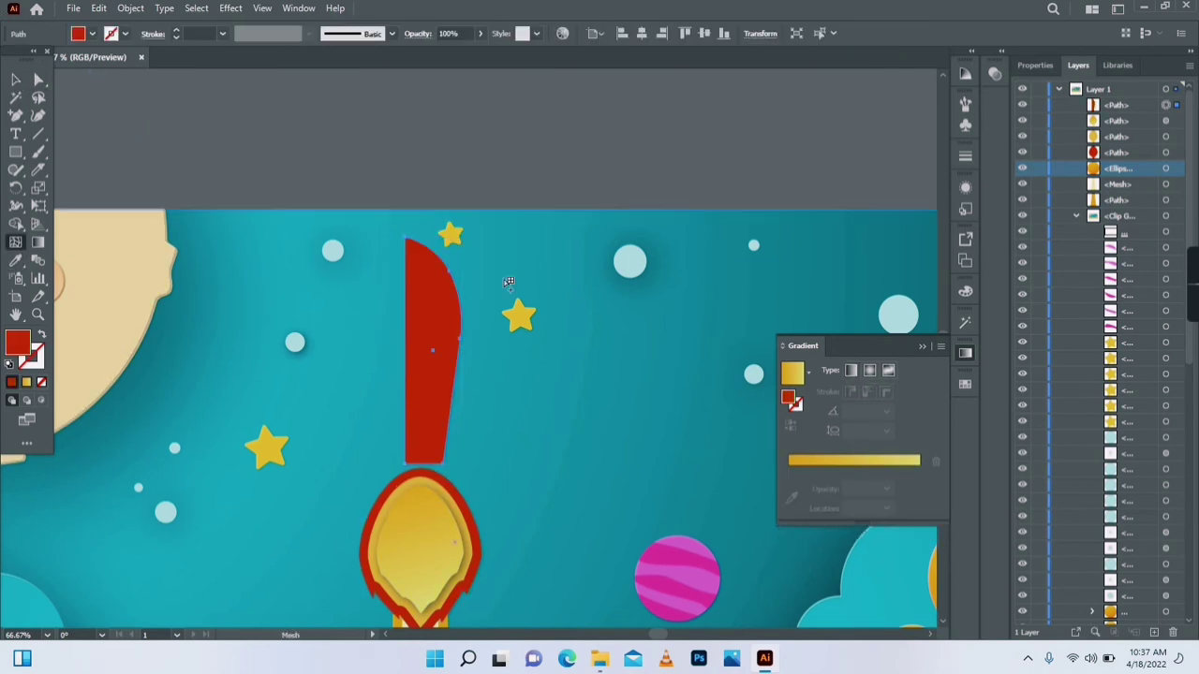
left_click(420, 465)
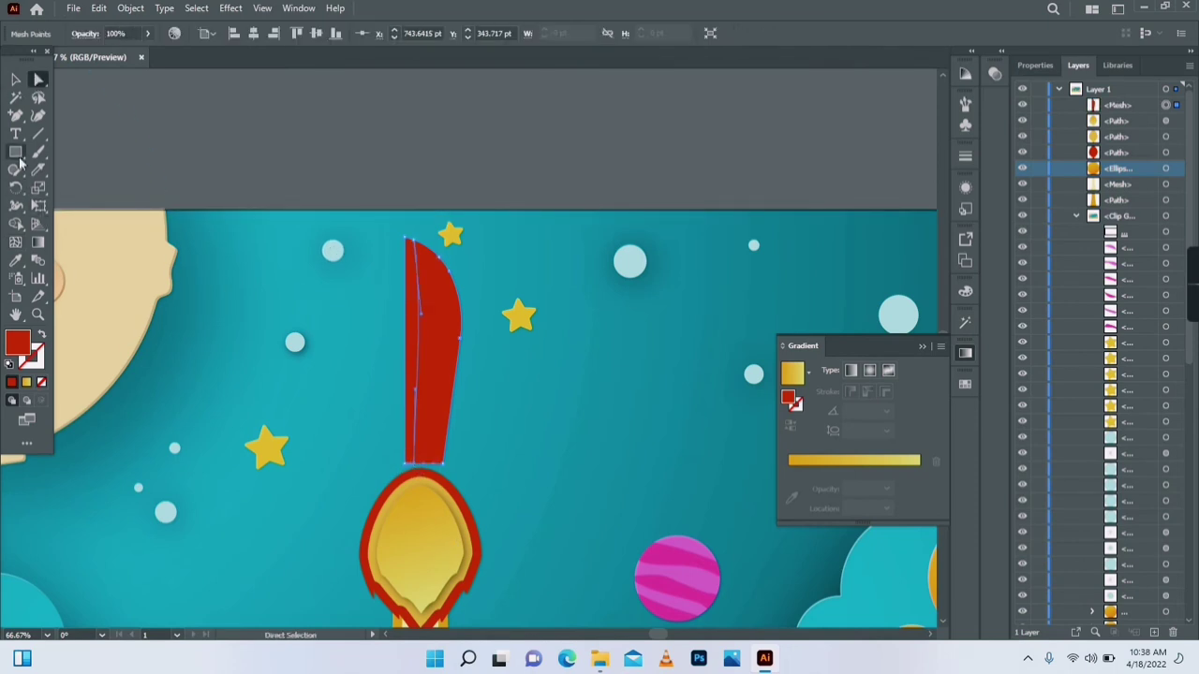
right_click(16, 116)
left_click(70, 155)
left_click(419, 338)
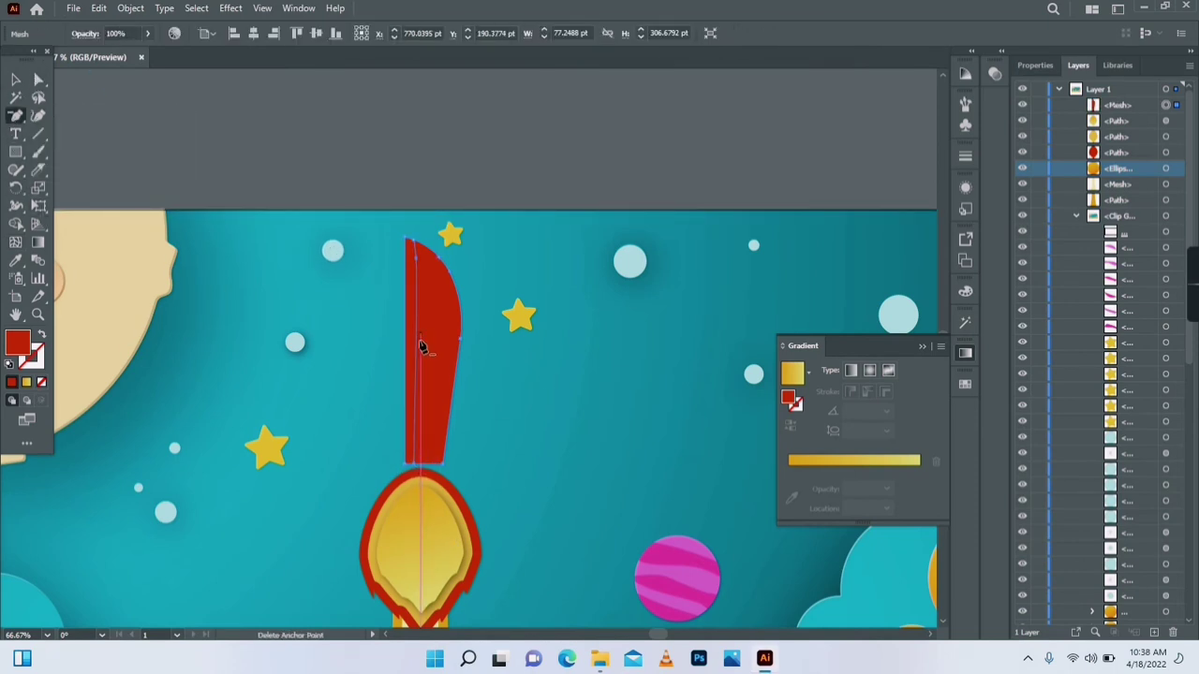
left_click(414, 259)
Recolour the two mesh points at the ends of the half body's inner edge to a very dark maroon.
left_click(38, 80)
left_click(405, 238)
left_click(405, 463, "shift")
double_click(18, 343)
left_click(583, 345)
left_click(755, 233)
left_click(15, 80)
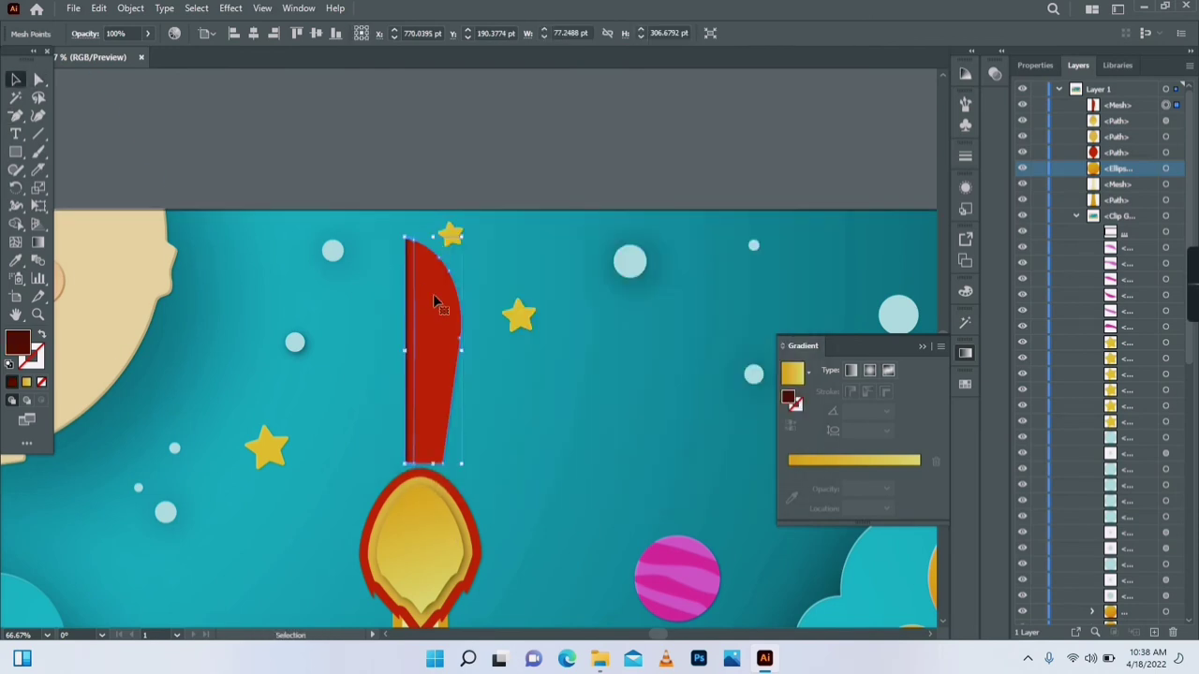
Reflect a copy of the half rocket body across the vertical axis and place it beside the original as the mirrored half.
right_click(426, 301)
mouse_move(497, 390)
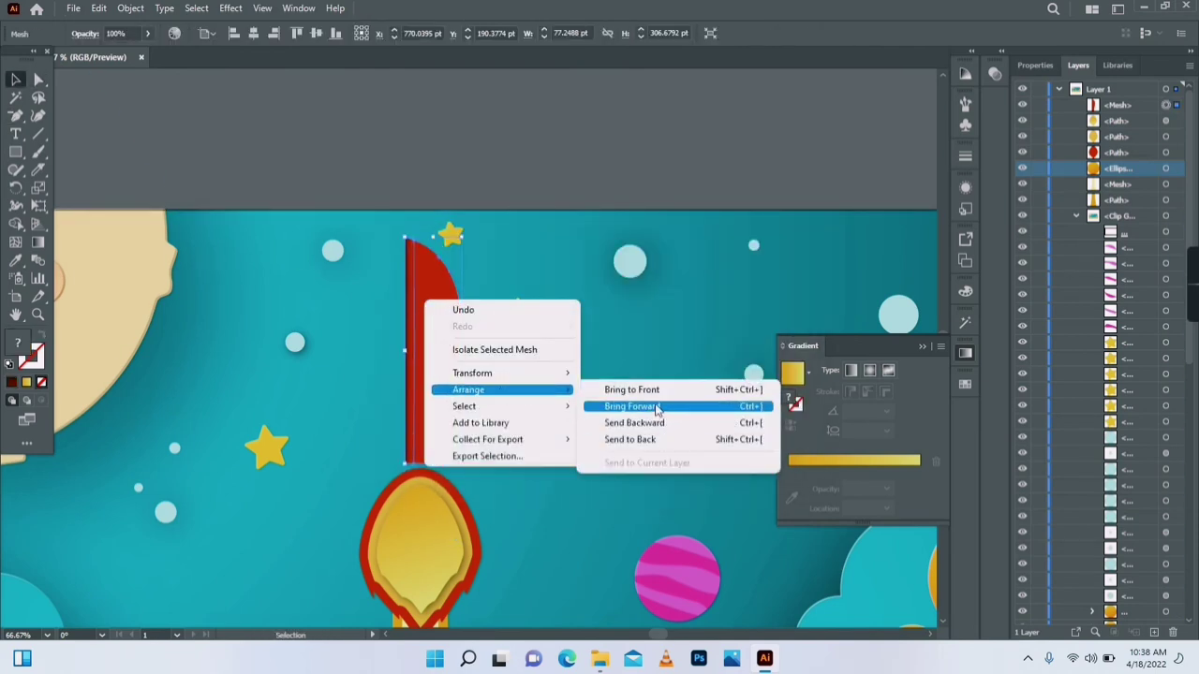
mouse_move(524, 373)
left_click(626, 426)
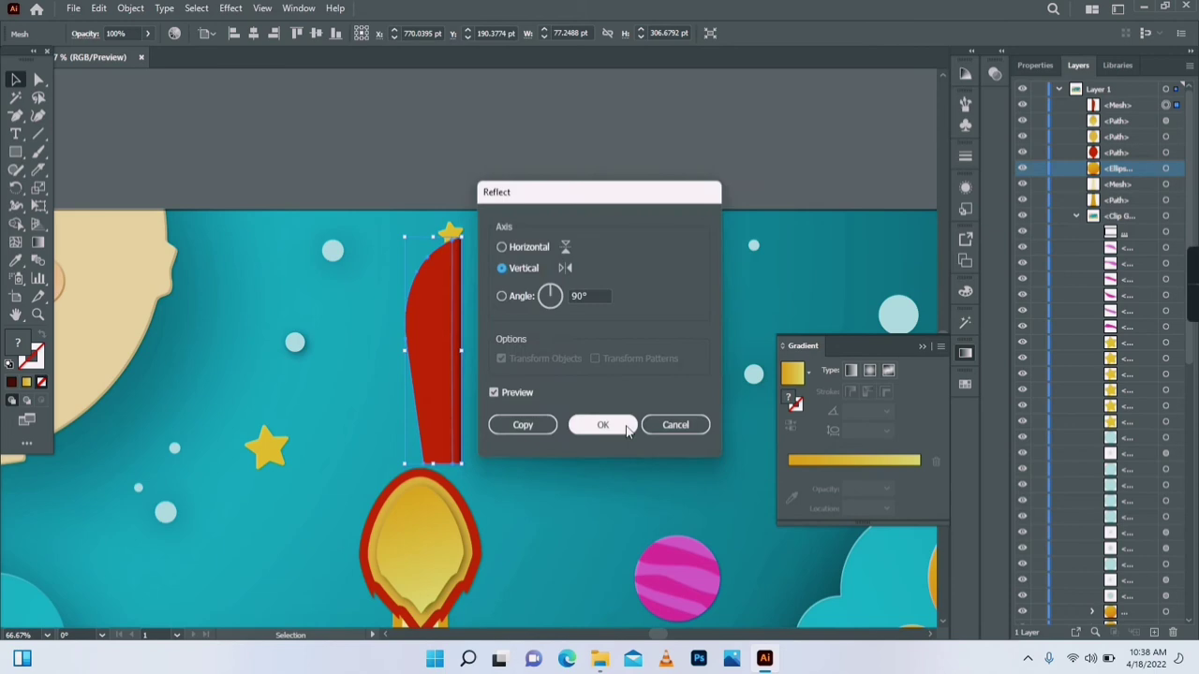
left_click(551, 432)
left_click_drag(440, 338, 373, 315)
Recolour the dark inner edge of the mirrored half body to the same red as the rest of it.
left_click(39, 79)
double_click(18, 342)
left_click(756, 233)
left_click(966, 73)
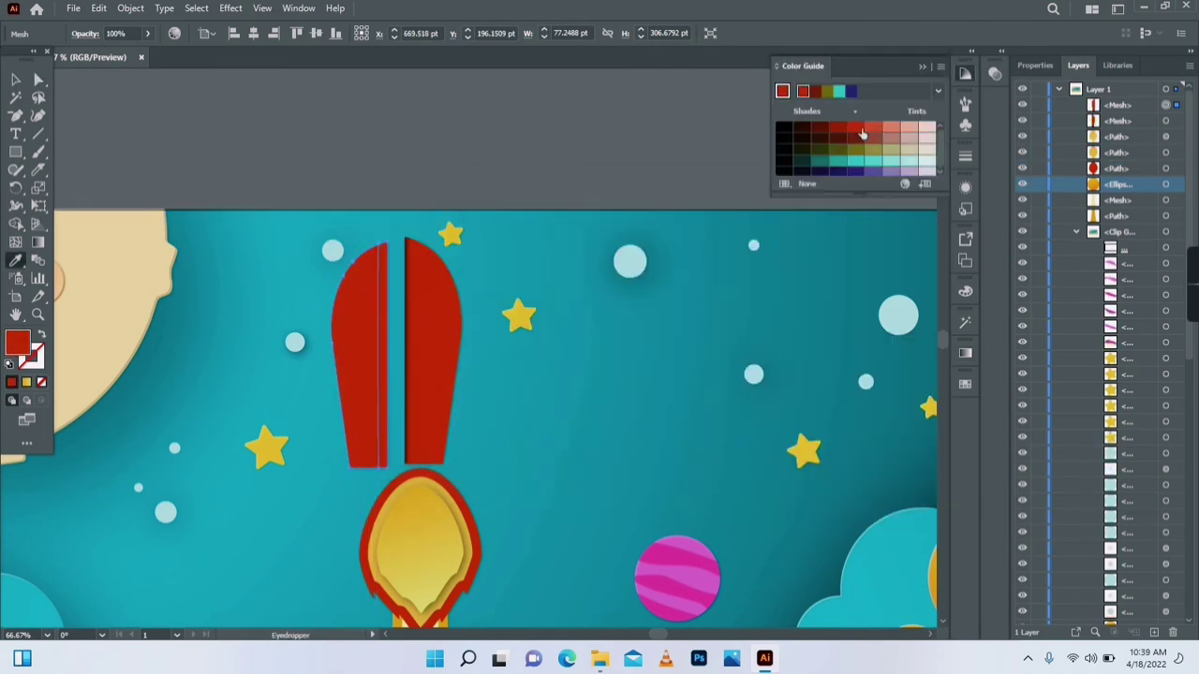
double_click(18, 342)
left_click(757, 233)
Add another vertical mesh line to the mirrored half near its base and recolour the new mesh points red.
left_click(15, 242)
left_click(374, 467)
left_click(38, 79)
double_click(18, 343)
left_click(757, 234)
Move the mirrored half against the original's inner edge and adjust the red of its mesh points.
left_click(16, 80)
left_click_drag(348, 336, 445, 313)
left_click(38, 80)
double_click(18, 343)
left_click(757, 233)
Group the two rocket body halves.
left_click(16, 80)
left_click(525, 188)
right_click(421, 314)
left_click(394, 290, "shift")
key("ctrl+g")
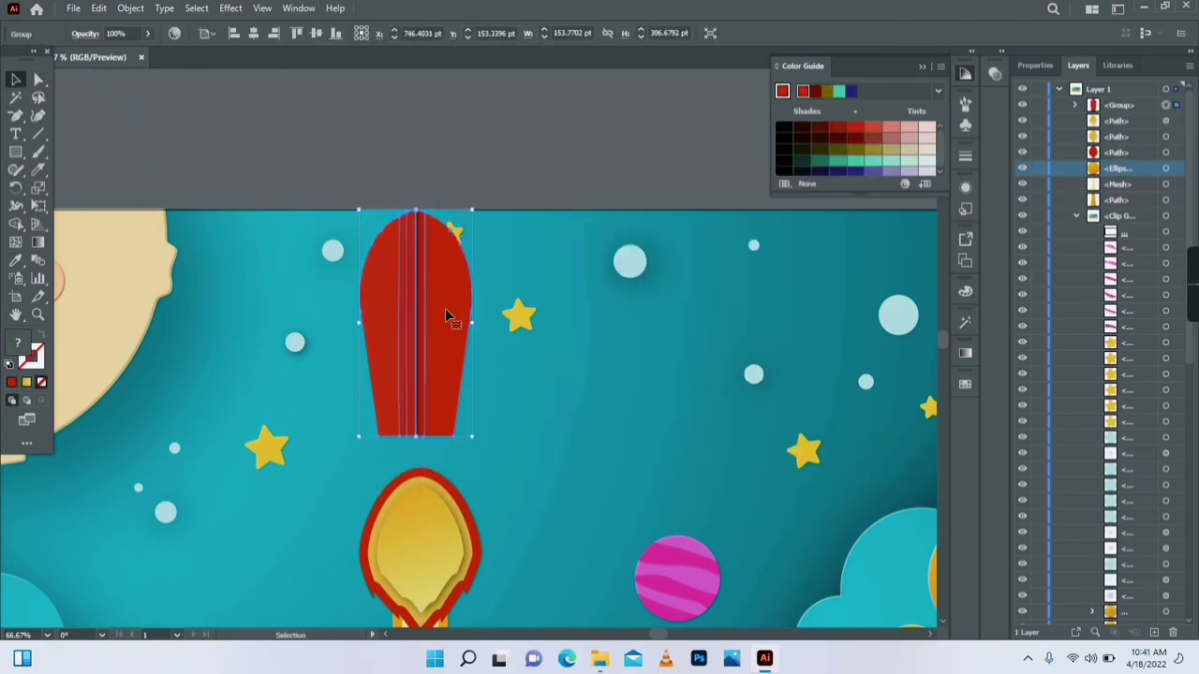
key("ctrl+shift+a")
Draw a small hexagon about 33 by 31 pt at the top of the rocket body and fill it black.
left_click_drag(14, 156, 70, 208)
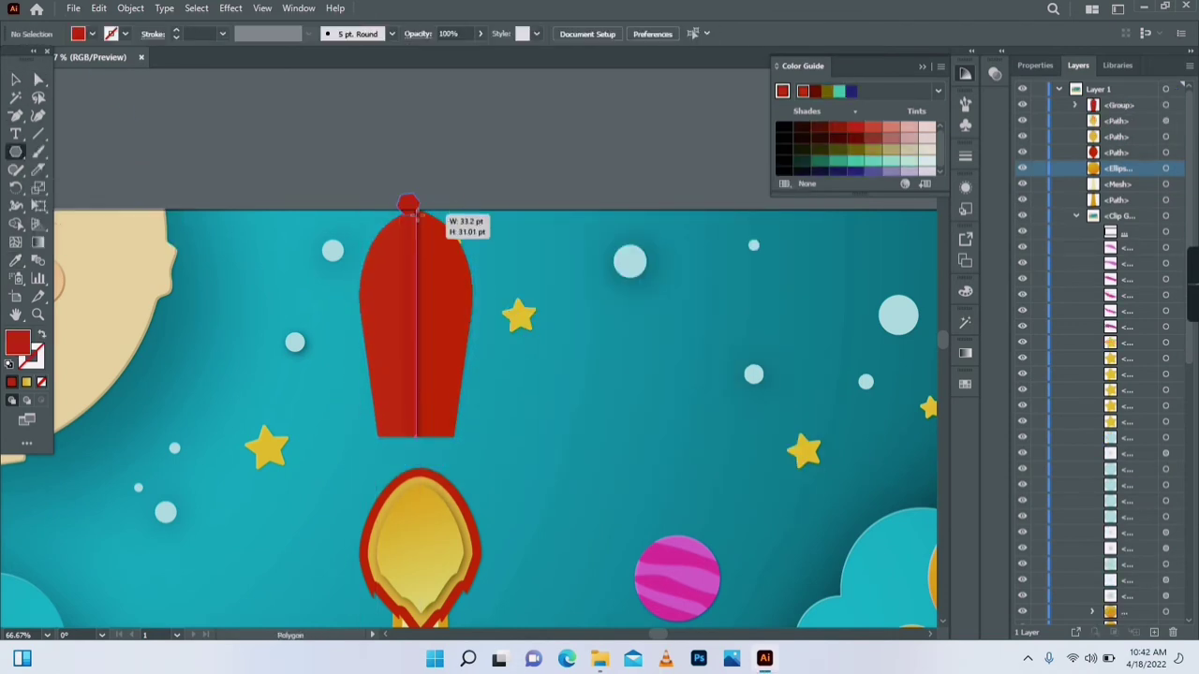
left_click_drag(413, 213, 415, 208)
key("v")
left_click(783, 137)
left_click(363, 155)
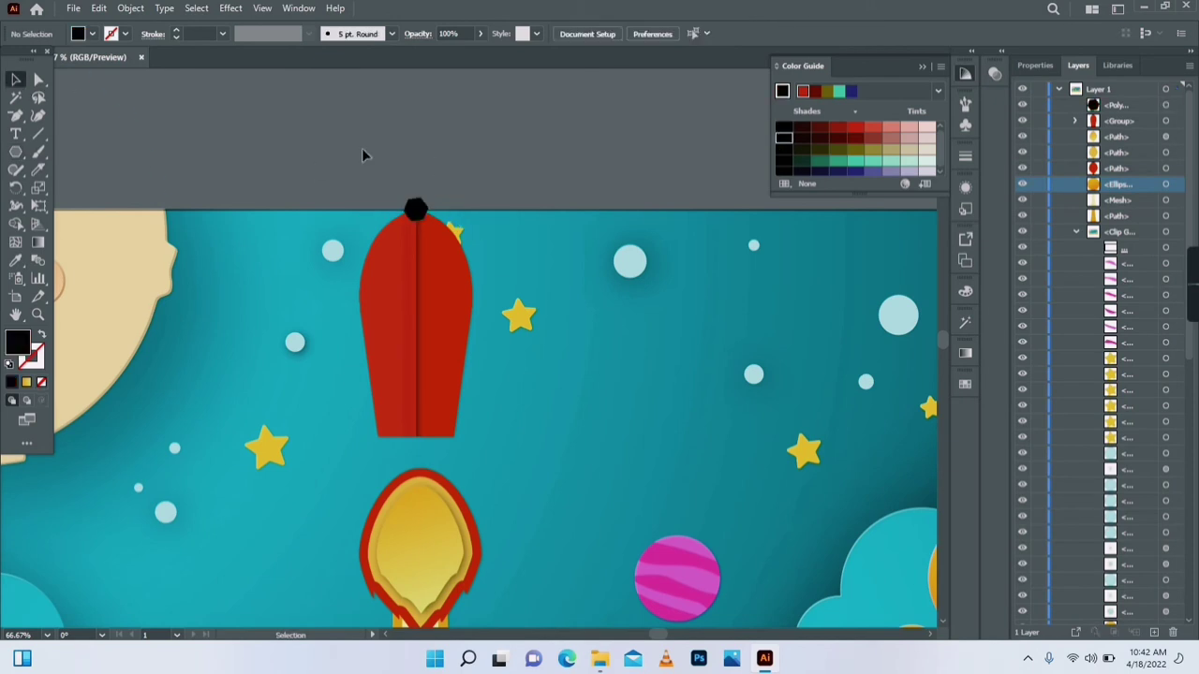
Round the black hexagon's corners to about 9 pt and settle it over the tip of the rocket body.
left_click(416, 208)
left_click(37, 80)
left_click(37, 315)
left_click(418, 206)
left_click(467, 360)
left_click(506, 399)
left_click(37, 80)
left_click_drag(402, 292, 393, 310)
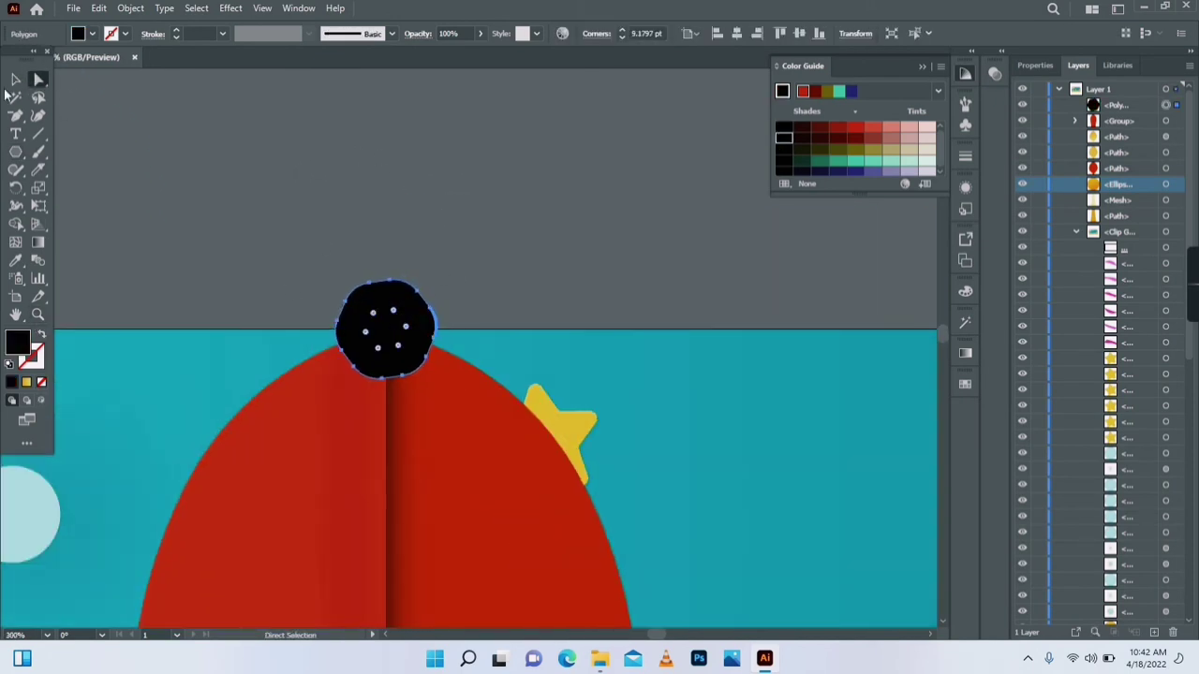
left_click(15, 79)
left_click_drag(487, 313, 417, 335)
Create a 1 pt offset path around the black hexagon with miter joins and fill it pale grey.
left_click(131, 7)
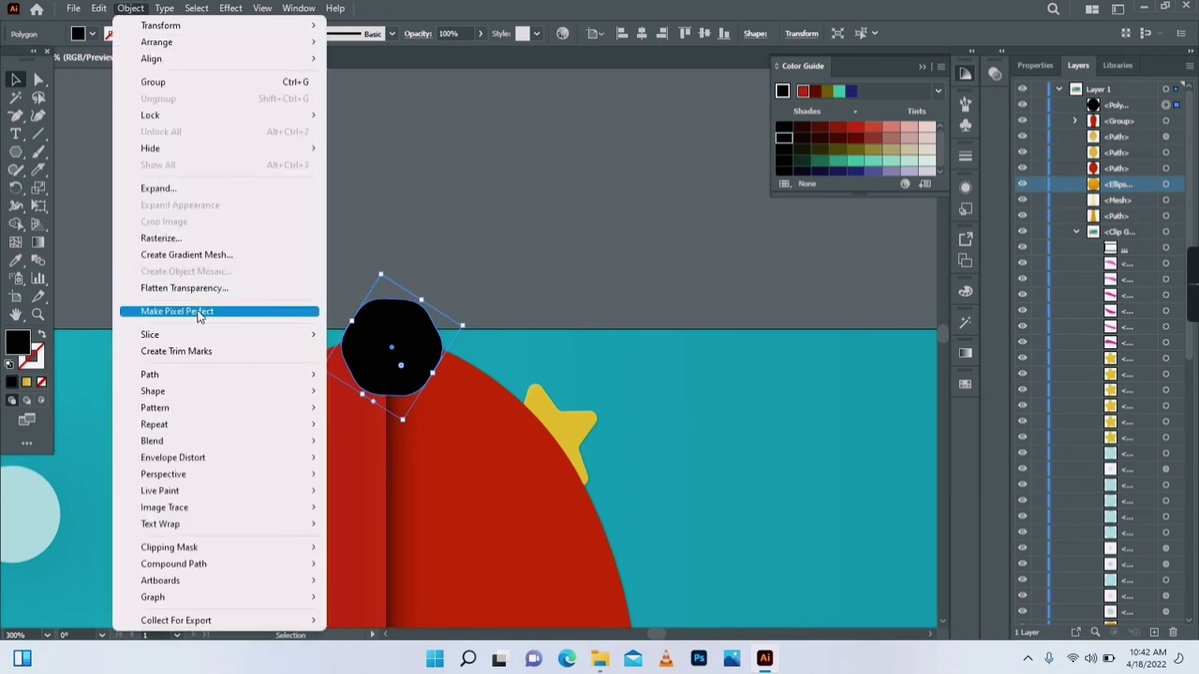
mouse_move(188, 373)
left_click(393, 412)
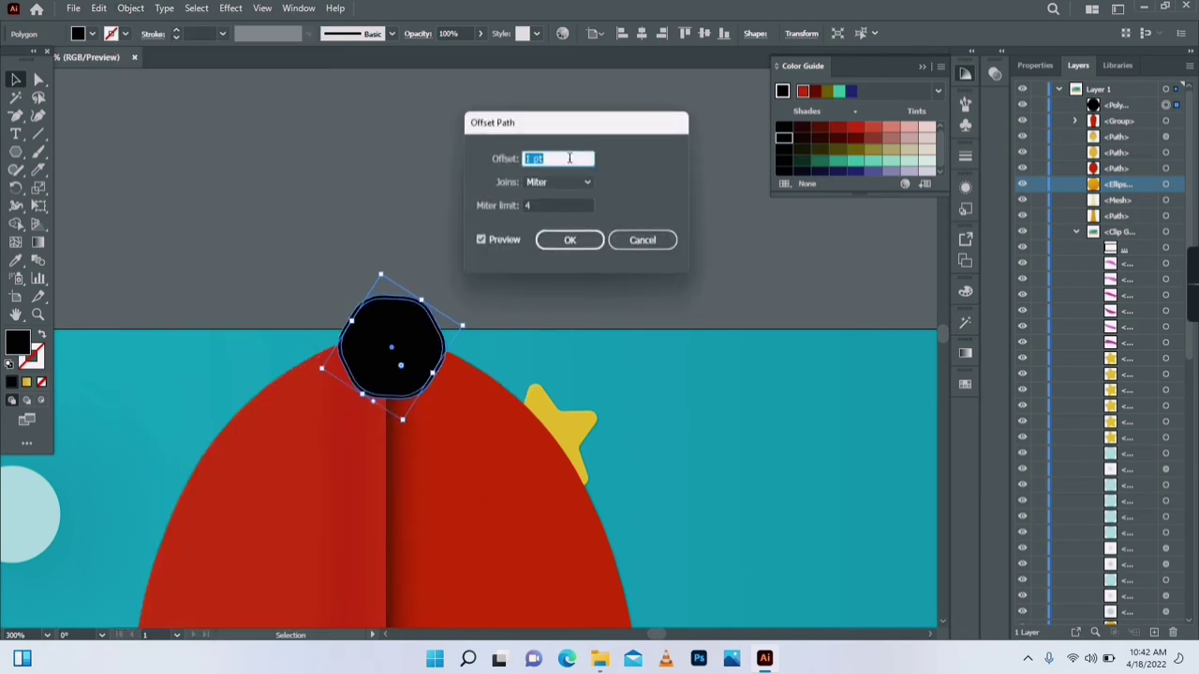
left_click(570, 241)
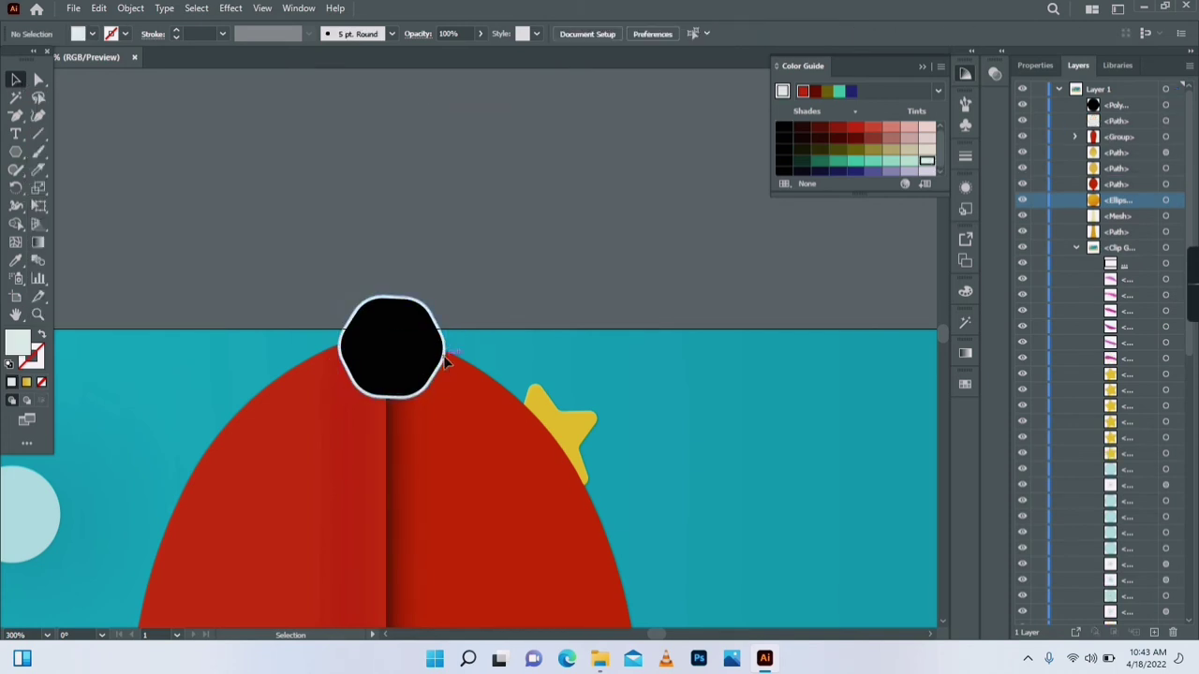
Fill the offset outline behind the hexagon with a linear gradient from pale grey to black, midpoint at about 65%.
left_click(966, 352)
left_click_drag(830, 464, 787, 488)
double_click(921, 487)
left_click(752, 406)
left_click(830, 488)
left_click(602, 234)
Draw a narrow upright rounded rectangle as an antenna above the hexagon and fill it with the hexagon's black.
key("z")
left_click(436, 337, "alt")
left_click(436, 338, "alt")
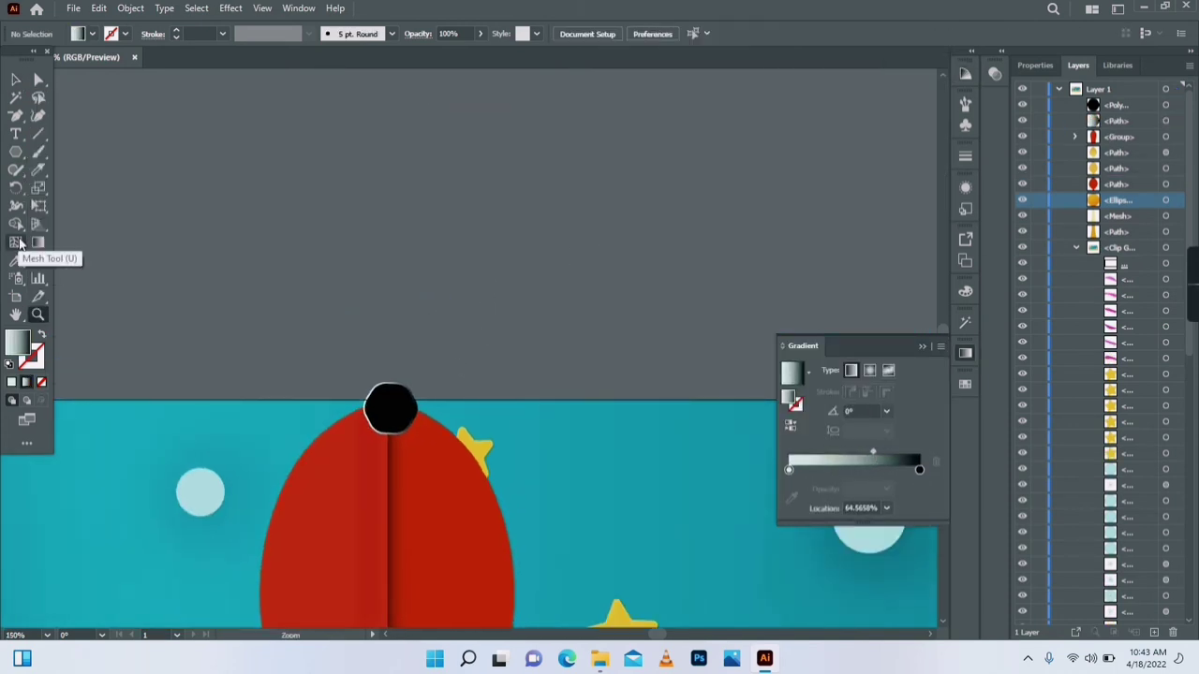
right_click(17, 153)
left_click(75, 170)
mouse_move(380, 310)
left_mouse_down()
mouse_move(408, 392)
mouse_move(388, 335)
left_mouse_up()
left_click(19, 261)
left_click(392, 410)
left_click(16, 81)
left_click(437, 279)
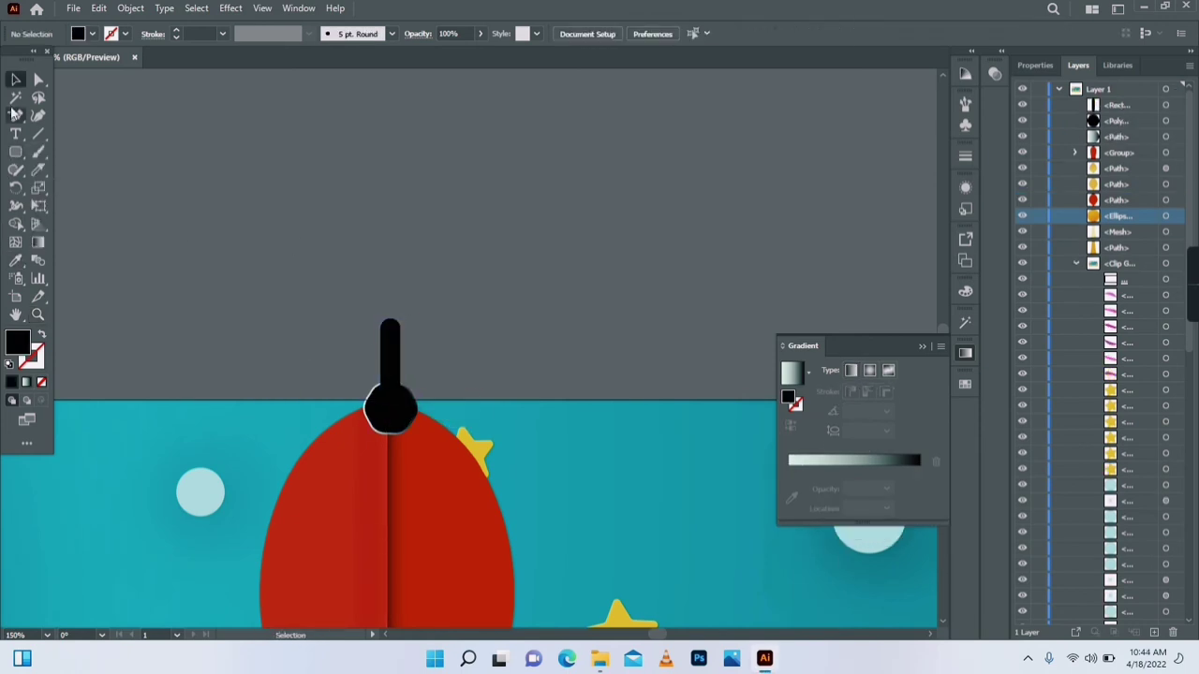
Taper the antenna towards its top by nudging the upper side anchor points inward.
left_click(37, 81)
left_click(400, 329)
key("Left")
key("Left")
key("Left")
key("Left")
left_click(381, 330)
key("Right")
key("Right")
key("Right")
left_click(443, 385)
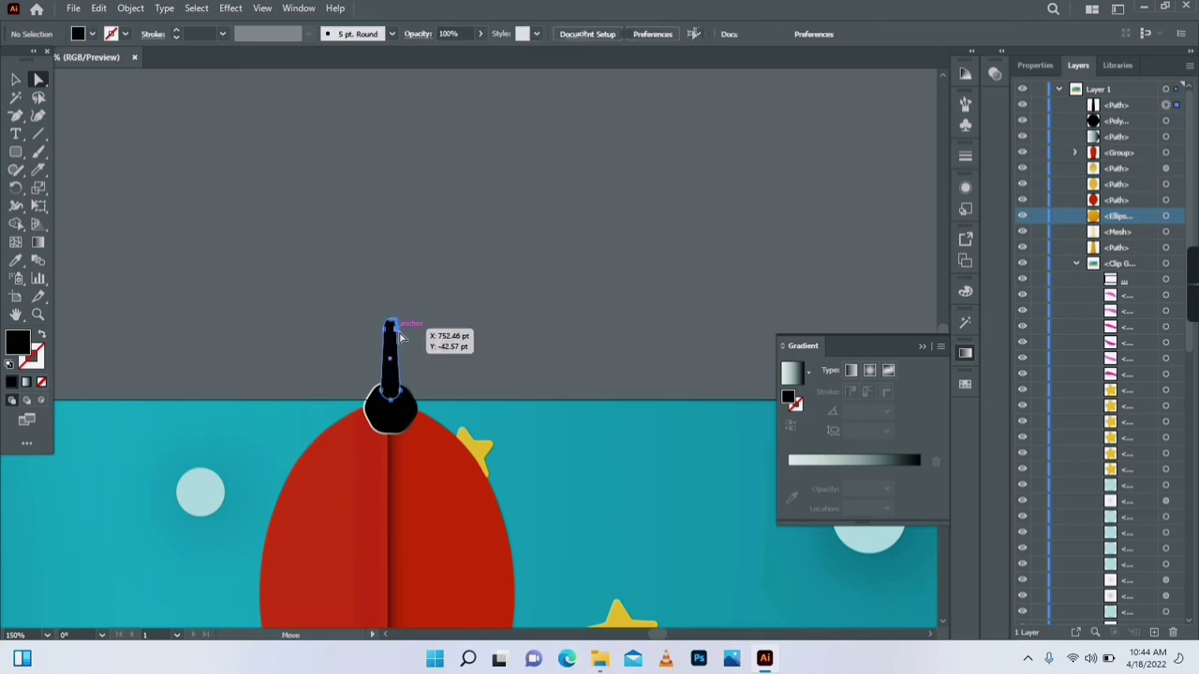
left_click(397, 328)
key("Left")
key("Left")
left_click(455, 385)
Create an offset path around the tapered antenna and fill it with a near-white colour as a thin outline.
left_click(16, 81)
left_click(391, 361)
left_click(130, 9)
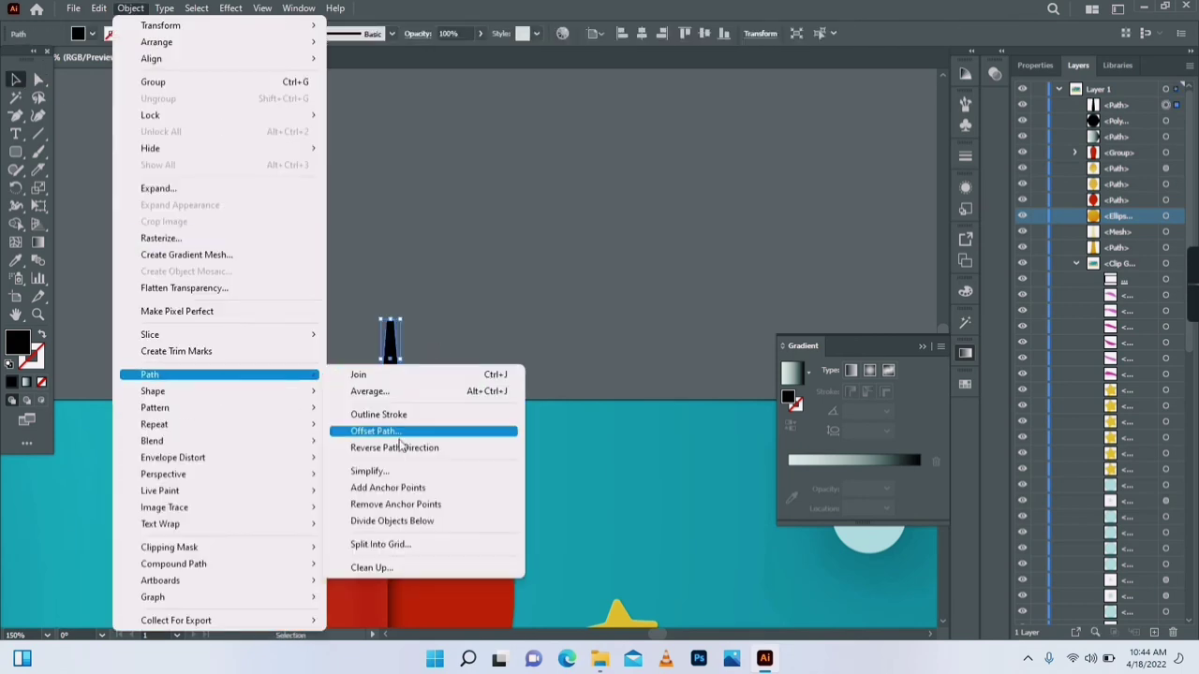
left_click(400, 431)
left_click(588, 280)
double_click(18, 343)
left_click(412, 247)
left_click(752, 236)
left_click(497, 266)
Bring the black hexagon in front of the antenna.
right_click(402, 409)
left_click(597, 333)
left_click(487, 299)
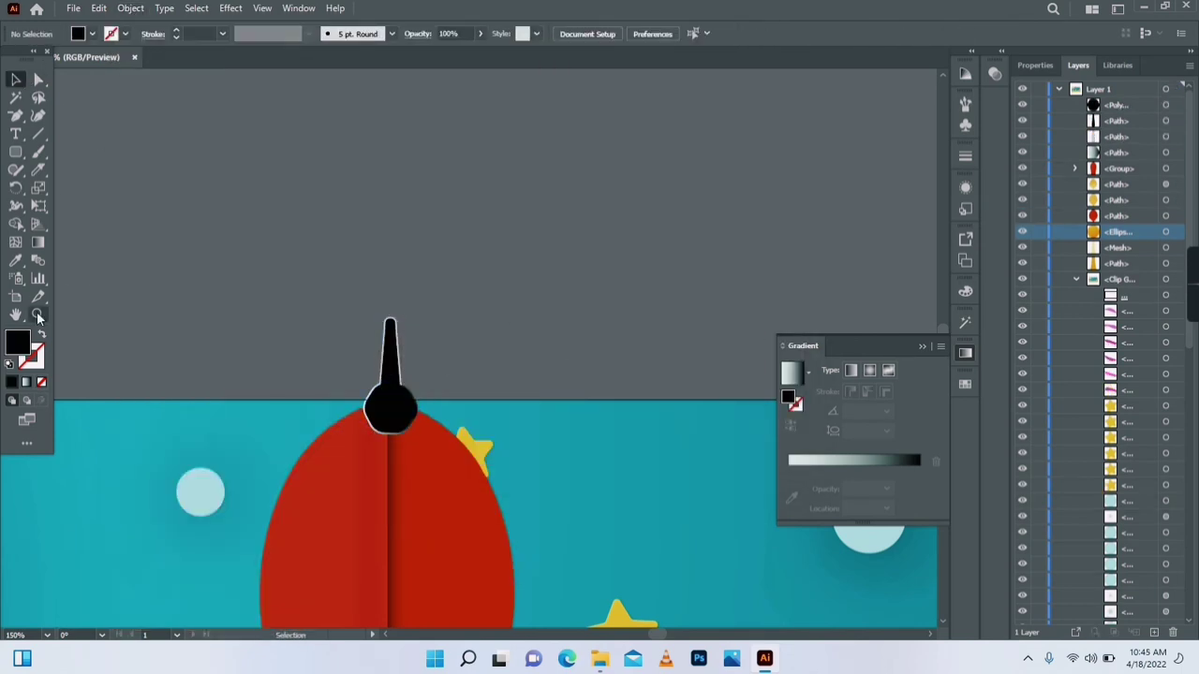
Group the antenna, the hexagon and their outlines with the rocket body.
left_click(38, 315)
left_click(478, 449, "alt")
left_click(469, 374, "alt")
left_click(463, 354)
left_click_drag(412, 190, 349, 458)
left_click(19, 81)
left_click_drag(369, 250, 375, 255)
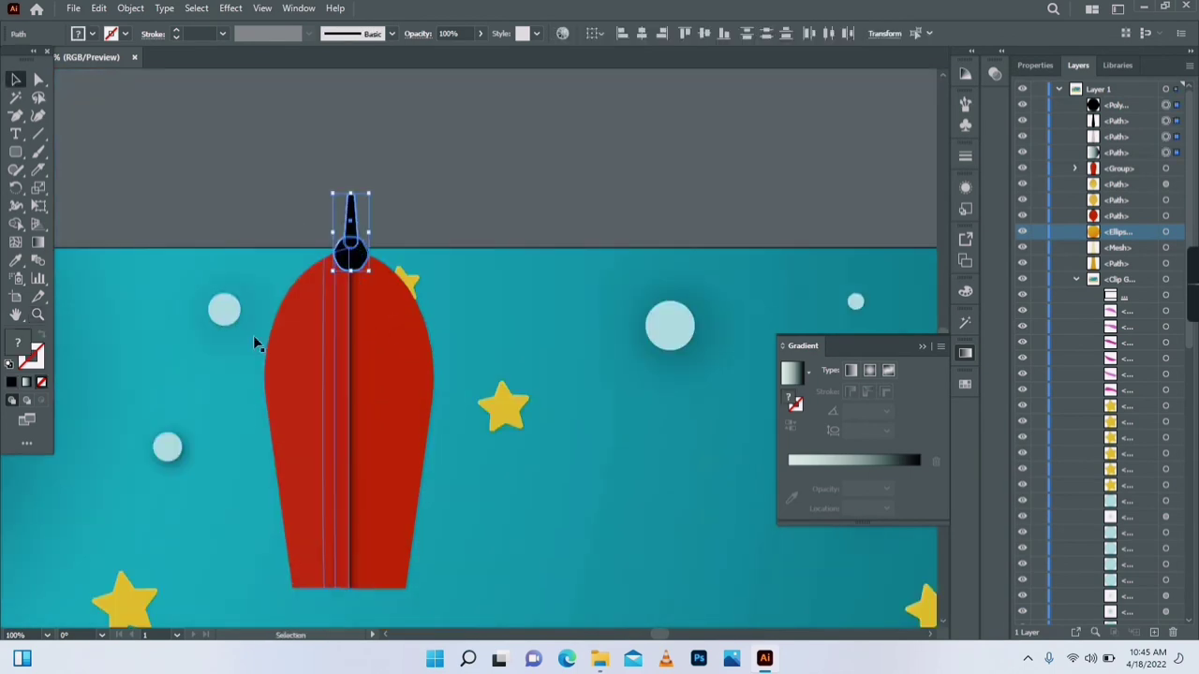
left_click_drag(254, 337, 402, 369)
key("ctrl+g")
Draw a small black rounded rectangle as a nozzle between the rocket body's base and the flame.
left_click_drag(380, 469, 401, 299)
mouse_move(400, 299)
left_mouse_down()
mouse_move(410, 307)
mouse_move(406, 297)
left_mouse_up()
left_click_drag(415, 366, 362, 248)
mouse_move(285, 296)
left_mouse_down()
mouse_move(369, 363)
mouse_move(344, 323)
left_mouse_up()
left_click(15, 79)
left_click(409, 375)
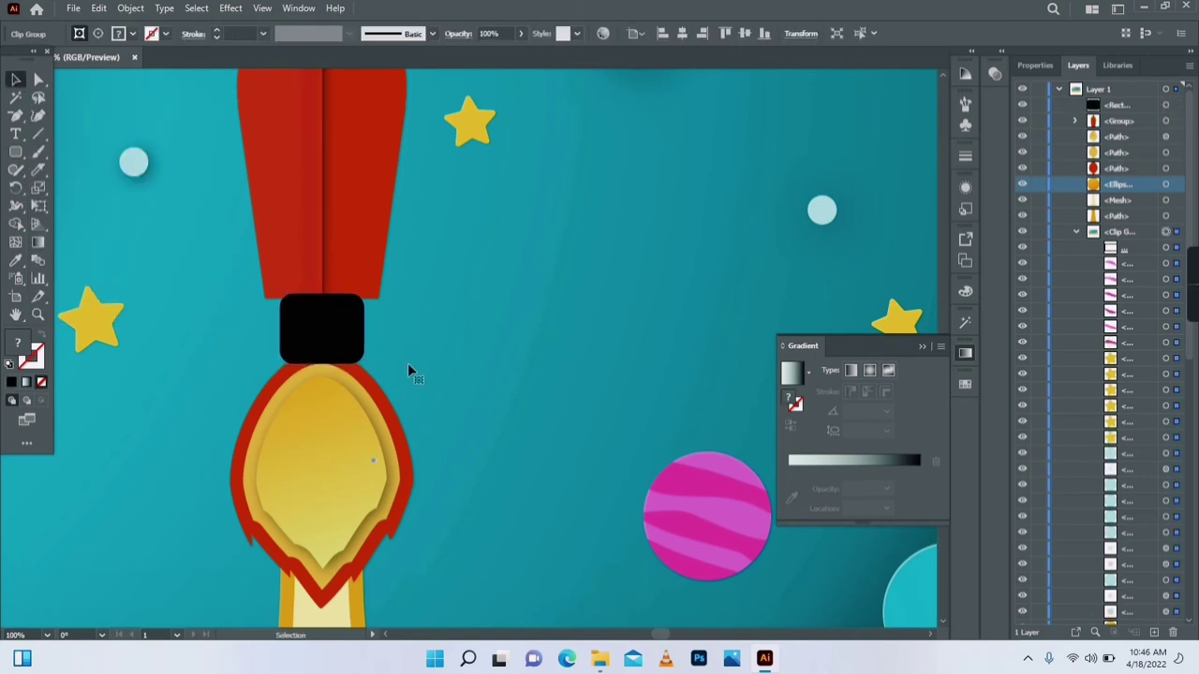
left_click(392, 429)
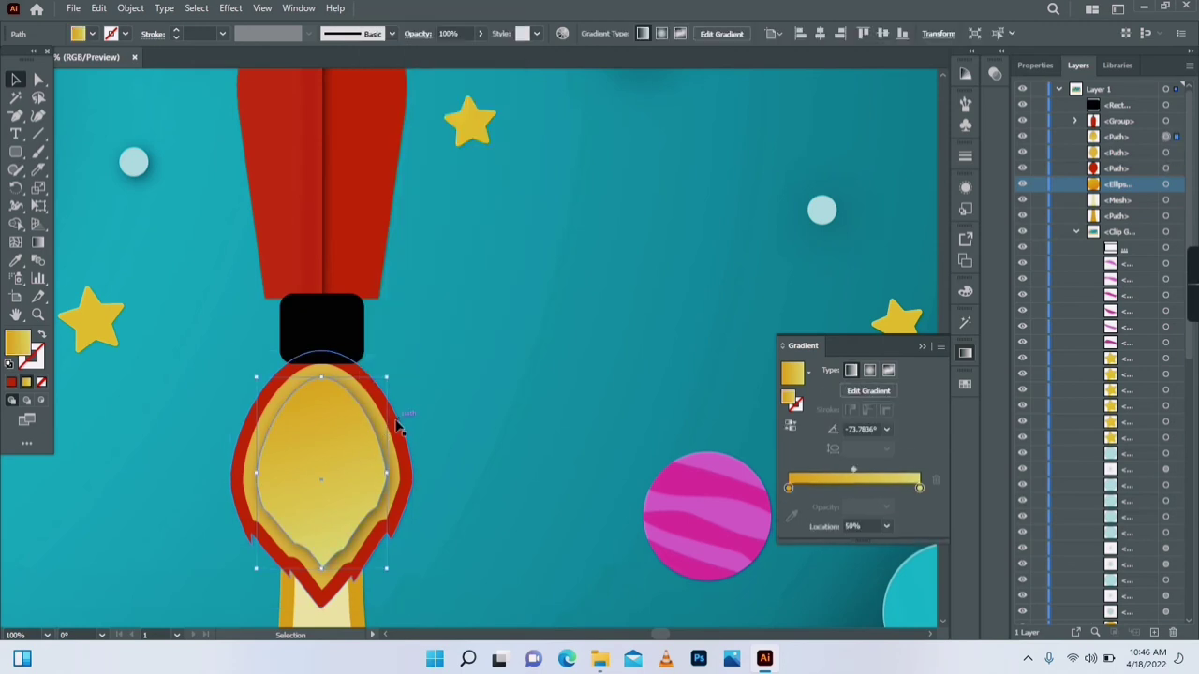
Slant the nozzle's right side by nudging its two lower-right anchor points inward.
left_click(335, 325)
key("a")
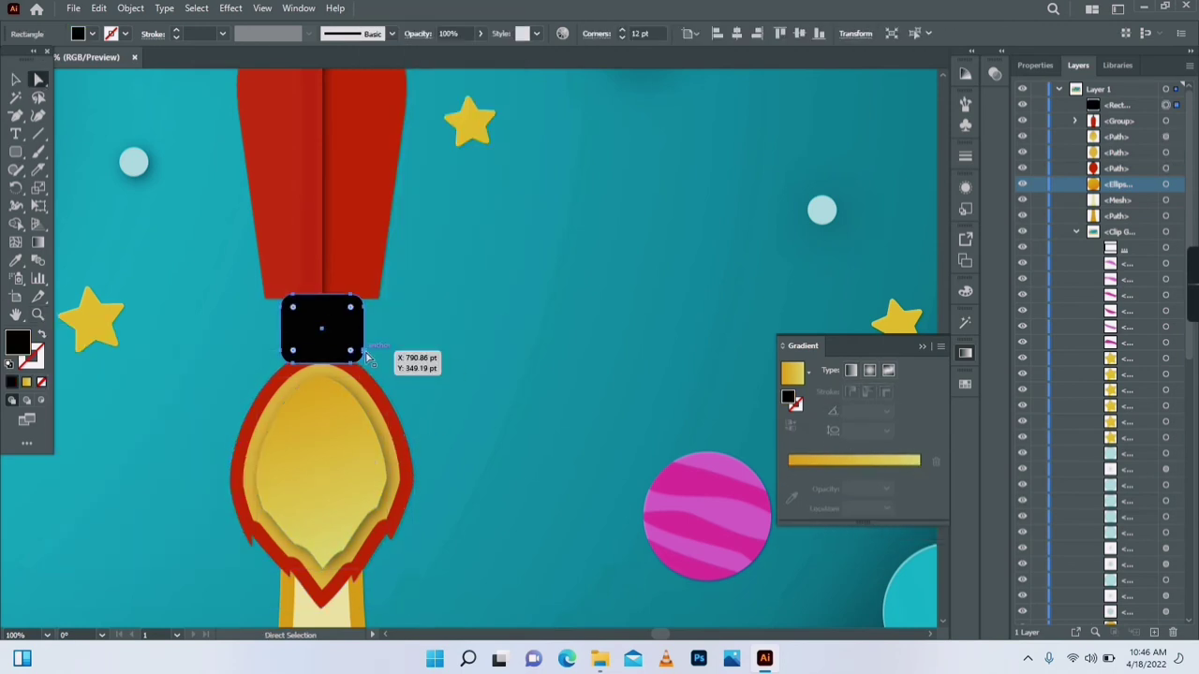
left_click(364, 353)
key("/")
key("ctrl+z")
left_click(363, 352)
left_click(352, 364, "shift")
key("Left")
key("Left")
key("Left")
key("Left")
key("Left")
key("Left")
key("Left")
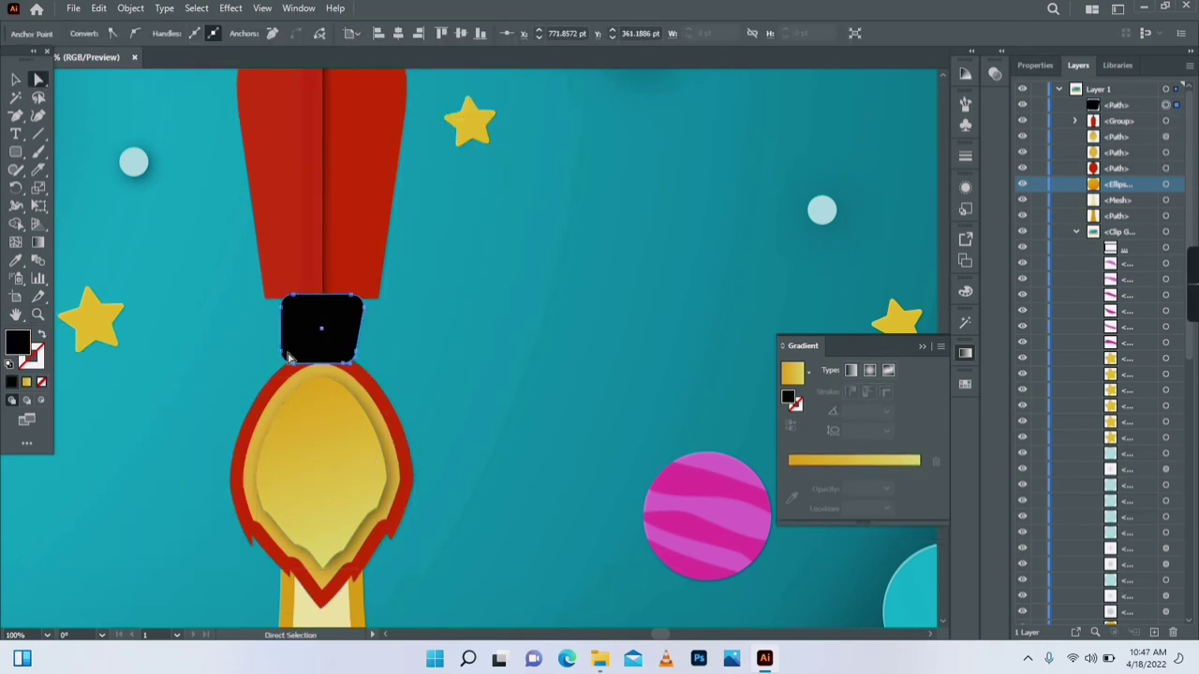
Slant the nozzle's left side inward to match by nudging its two lower-left anchor points.
left_click(281, 352)
left_click(293, 365, "shift")
key("Right")
key("Right")
key("Right")
key("Right")
key("Right")
key("Right")
key("Right")
key("Right")
key("Right")
key("Right")
left_click(355, 352)
left_click(344, 363, "shift")
left_click(425, 355)
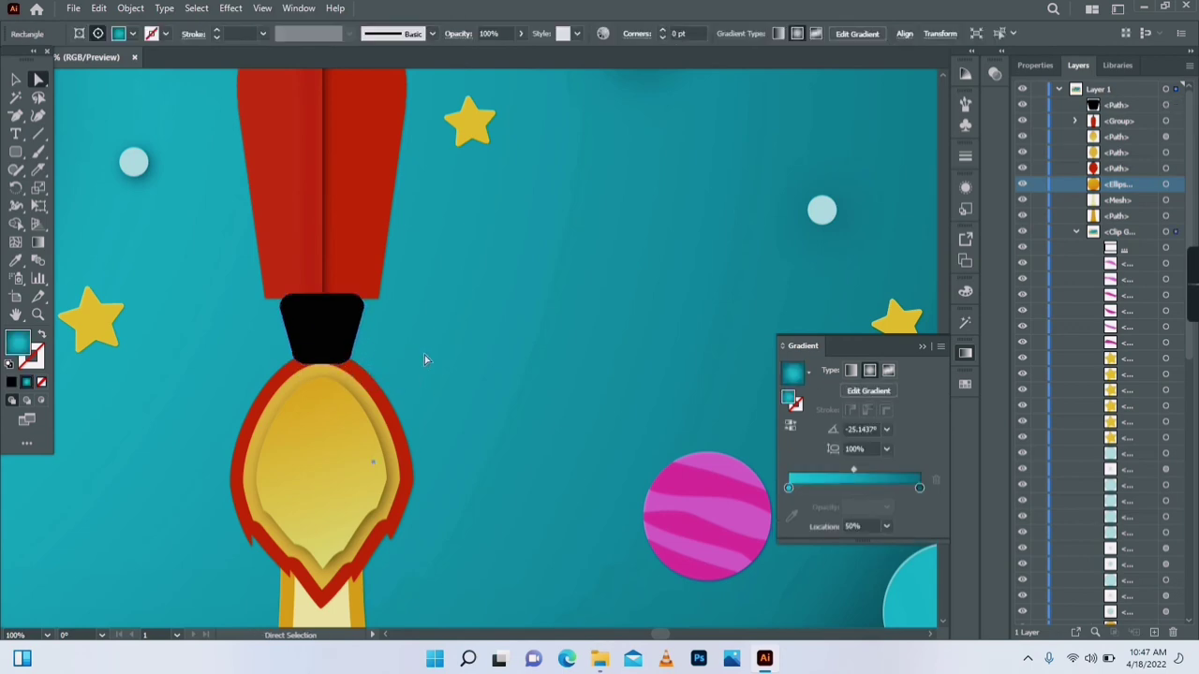
Bring the rocket body group in front of the black nozzle and select the group.
key("z")
left_click(426, 356, "alt")
left_click(449, 375, "alt")
key("v")
right_click(423, 268)
mouse_move(487, 461)
left_click(618, 461)
left_click(543, 168)
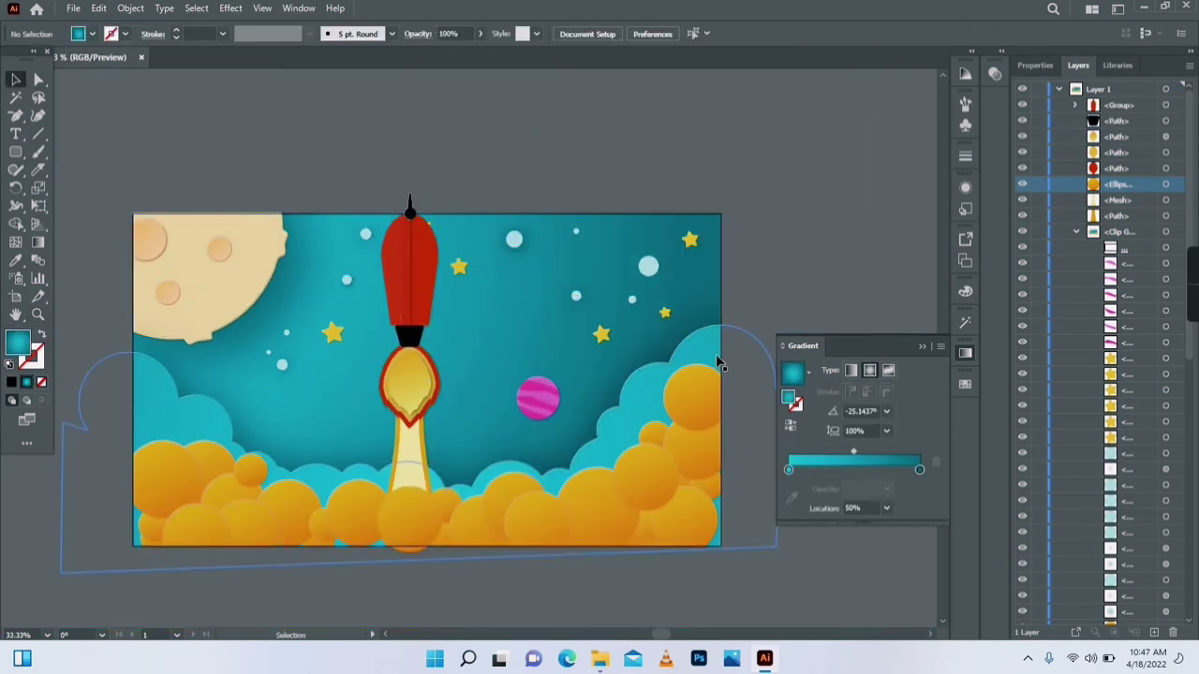
left_click(429, 276)
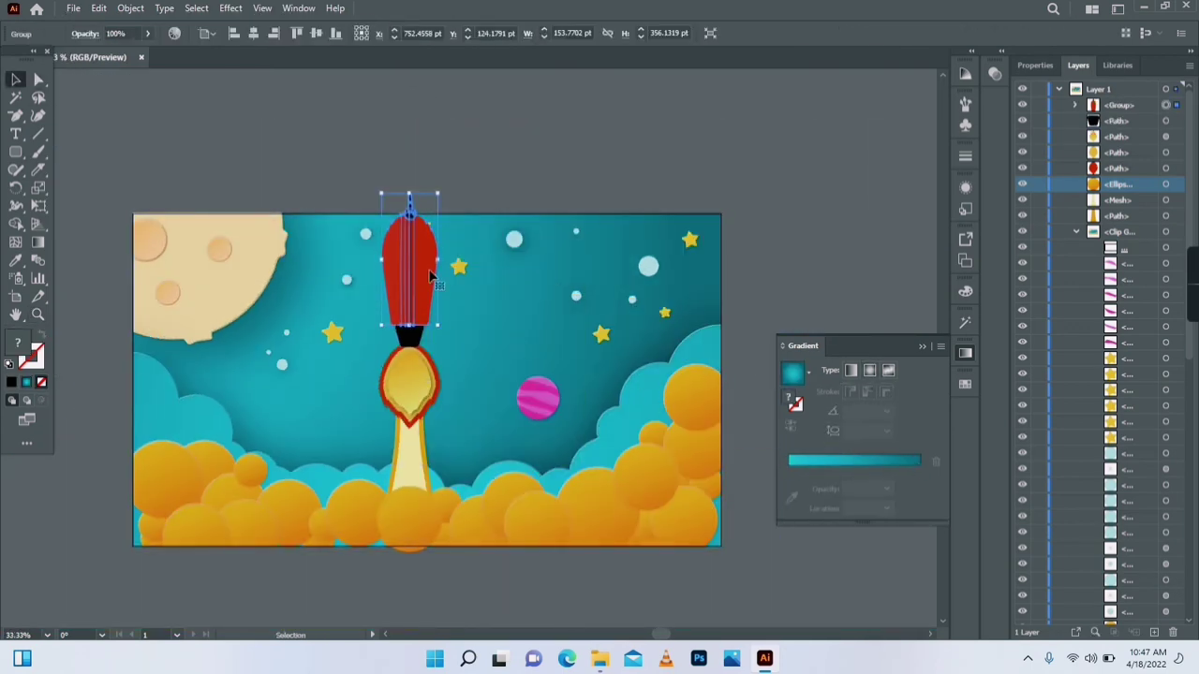
Group the flame shapes and bring the flame group in front of the rocket body.
left_click(499, 327)
key("ctrl+2")
key("ctrl+g")
right_click(421, 378)
left_click_drag(443, 350, 415, 393)
mouse_move(466, 272)
left_click(618, 272)
Lower the rocket body and the black nozzle so they sit close above the flame.
left_click(433, 297)
key("Down")
key("Down")
key("Down")
key("Down")
key("Down")
key("Down")
key("Down")
left_click(417, 309)
left_click_drag(424, 313, 433, 337)
left_click(510, 208)
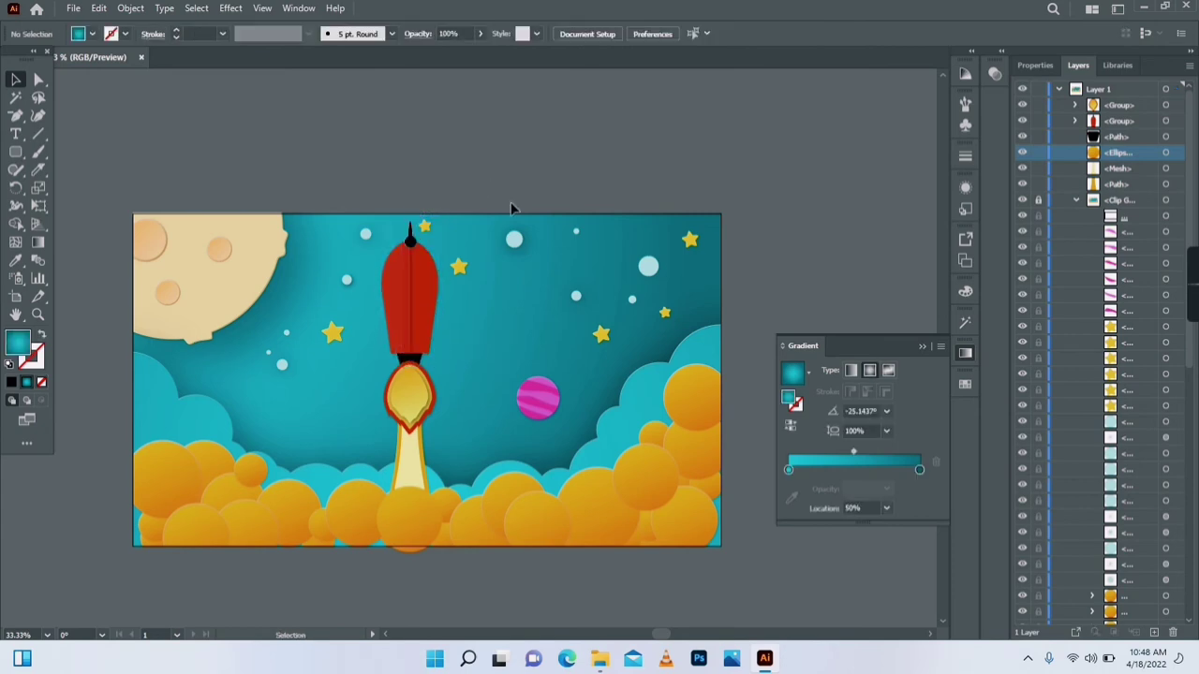
Draw a white circle about 106 pt wide without a stroke, centred on the upper part of the rocket body.
key("z")
left_click(515, 446, "alt")
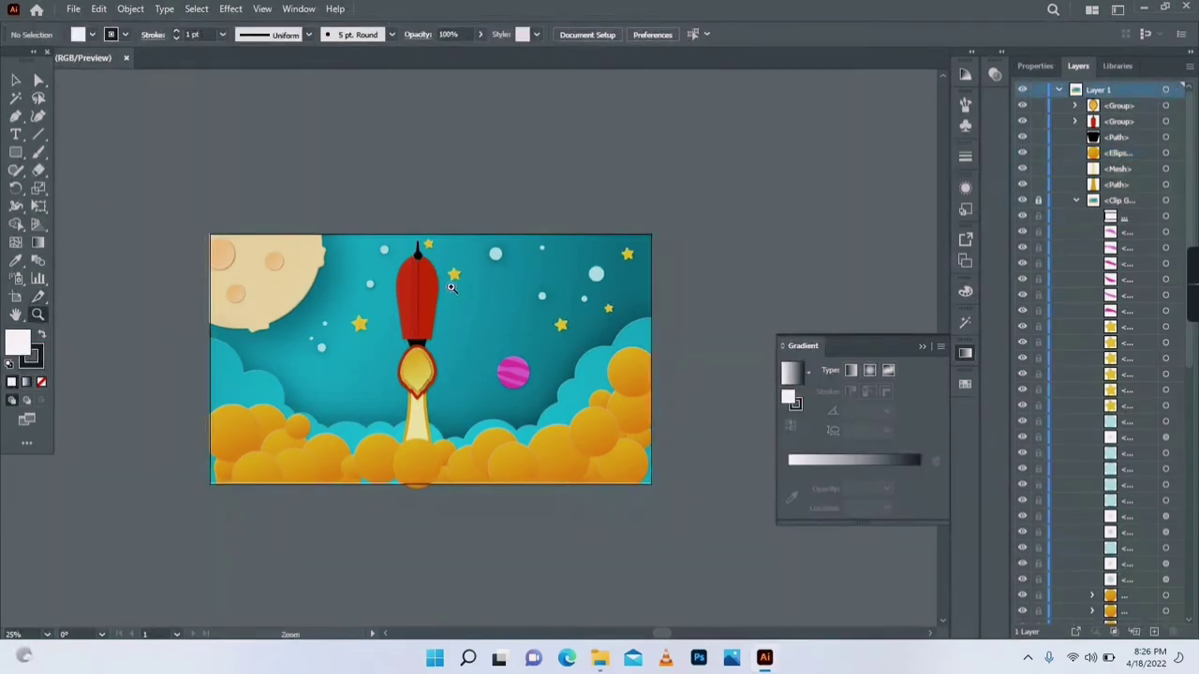
key("ctrl+1")
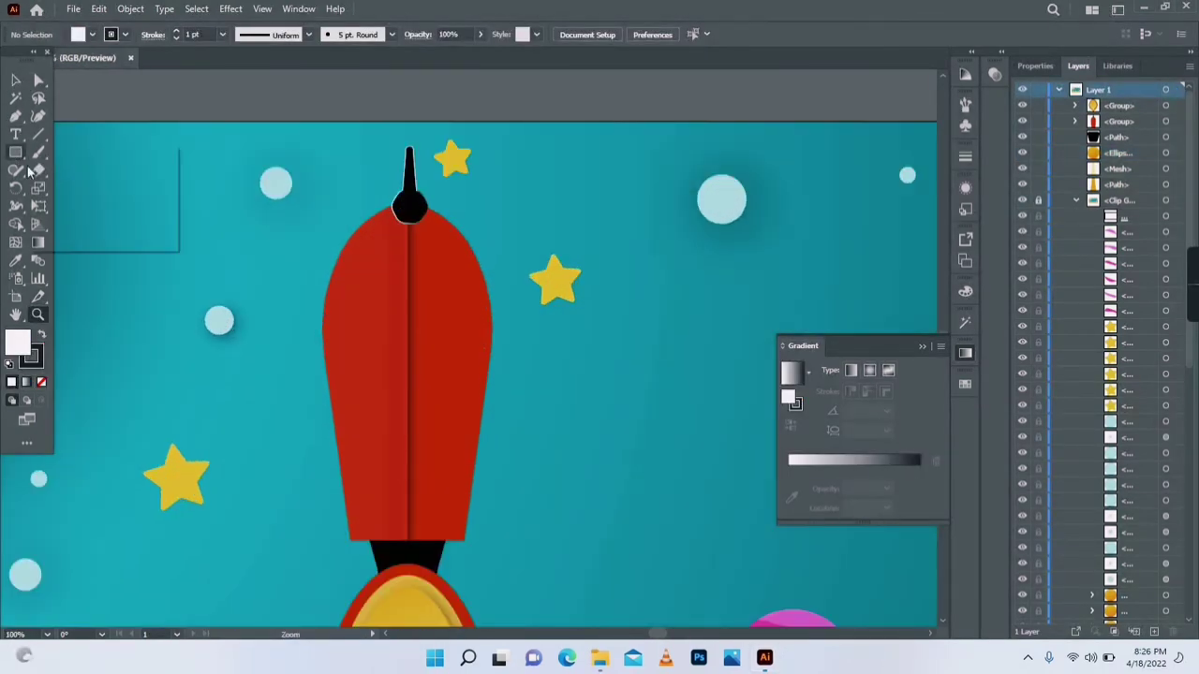
left_click_drag(357, 265, 475, 382)
double_click(14, 80)
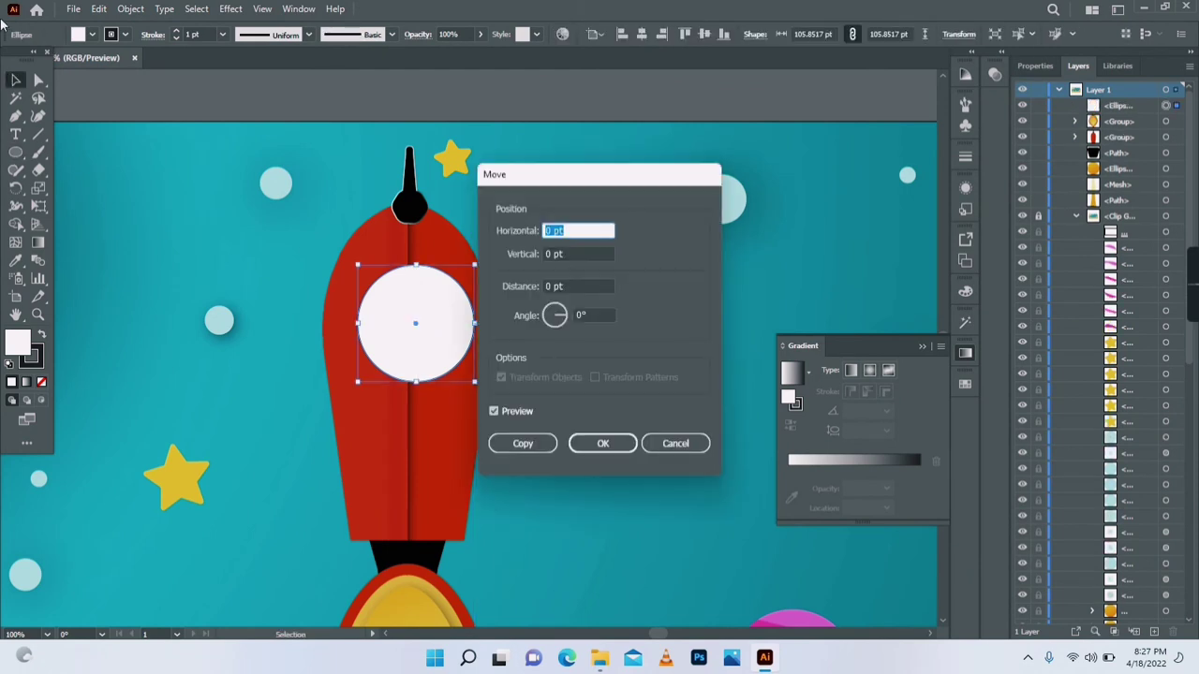
left_click(676, 443)
left_click_drag(416, 304, 407, 293)
left_click(35, 361)
left_click(41, 382)
left_click(18, 347)
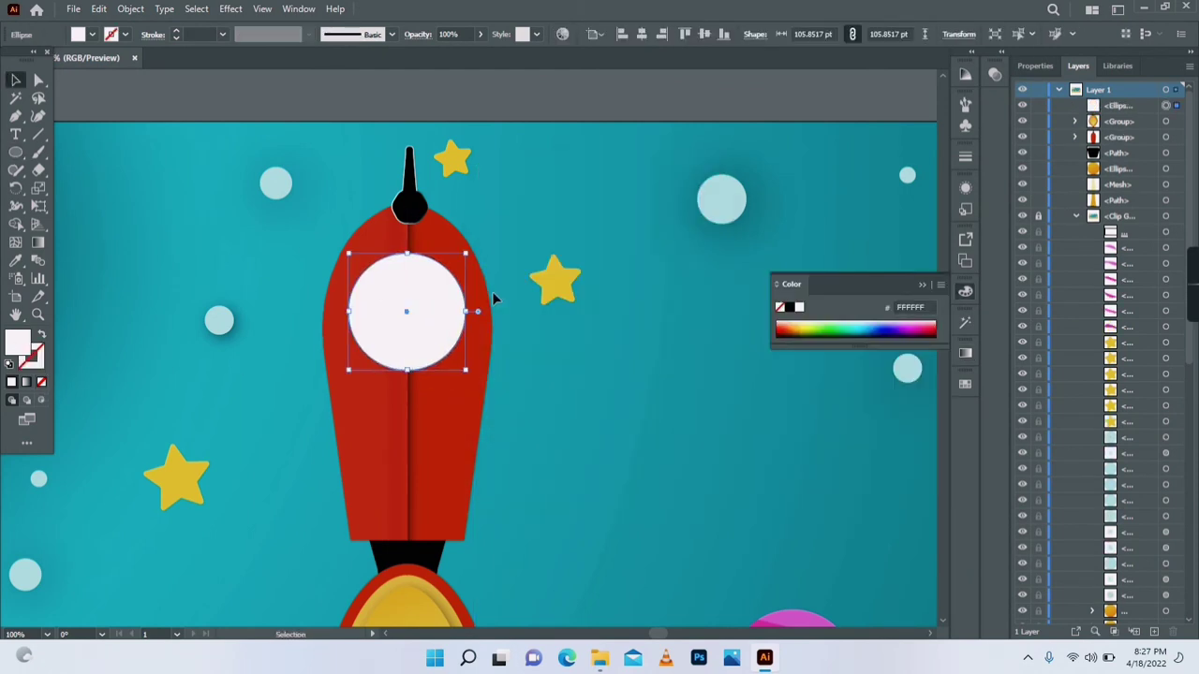
Fill the circle with a linear white-to-grey gradient running diagonally at about -34°.
left_click(964, 354)
left_click(916, 480)
double_click(919, 488)
left_click(844, 424)
left_click(45, 240)
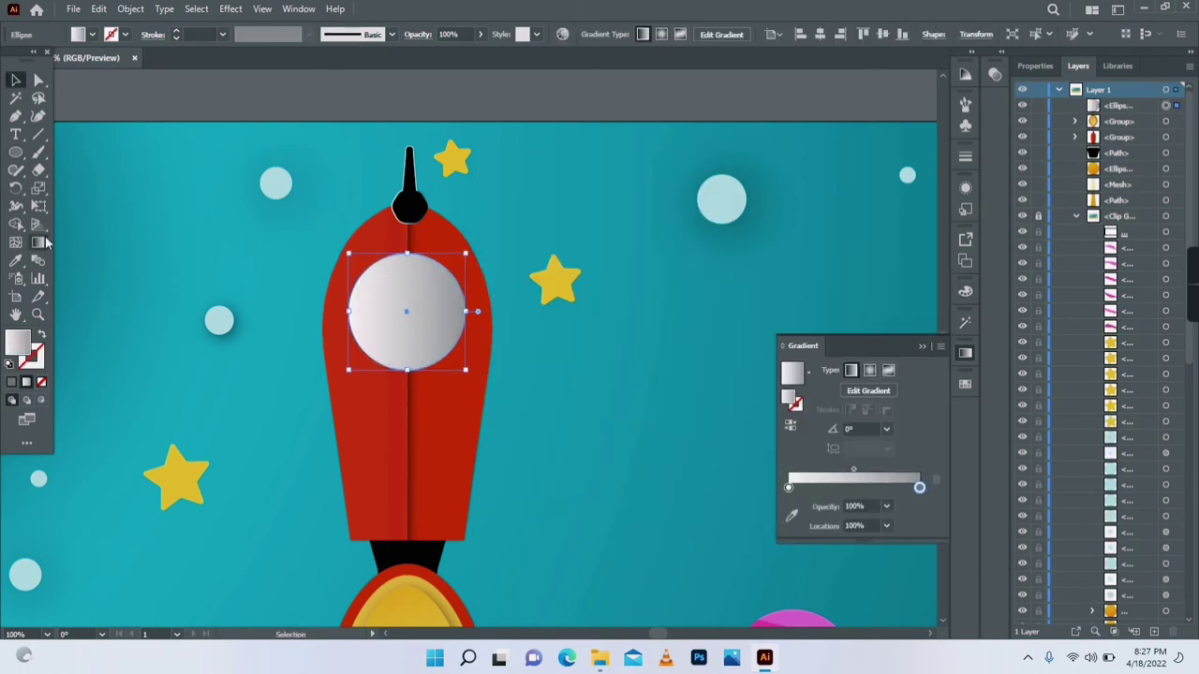
left_click_drag(358, 268, 493, 361)
left_click(16, 80)
Offset the window circle's path inward to create a smaller circle about 90 pt wide.
left_click(127, 11)
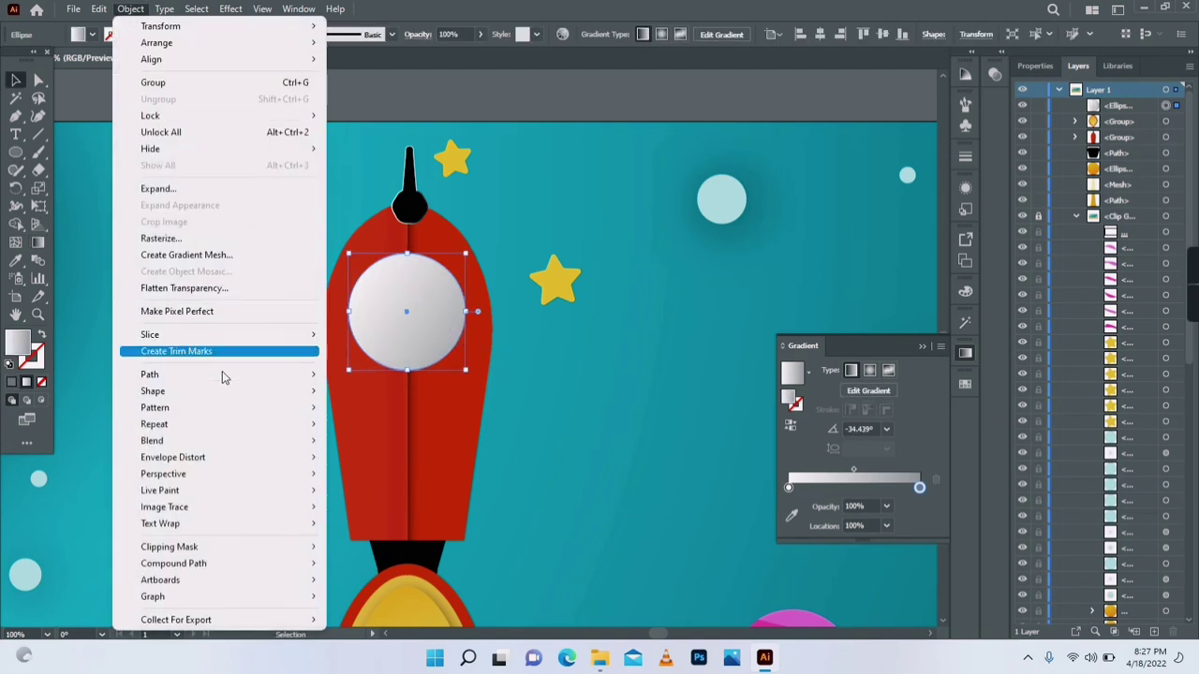
mouse_move(234, 377)
left_click(403, 433)
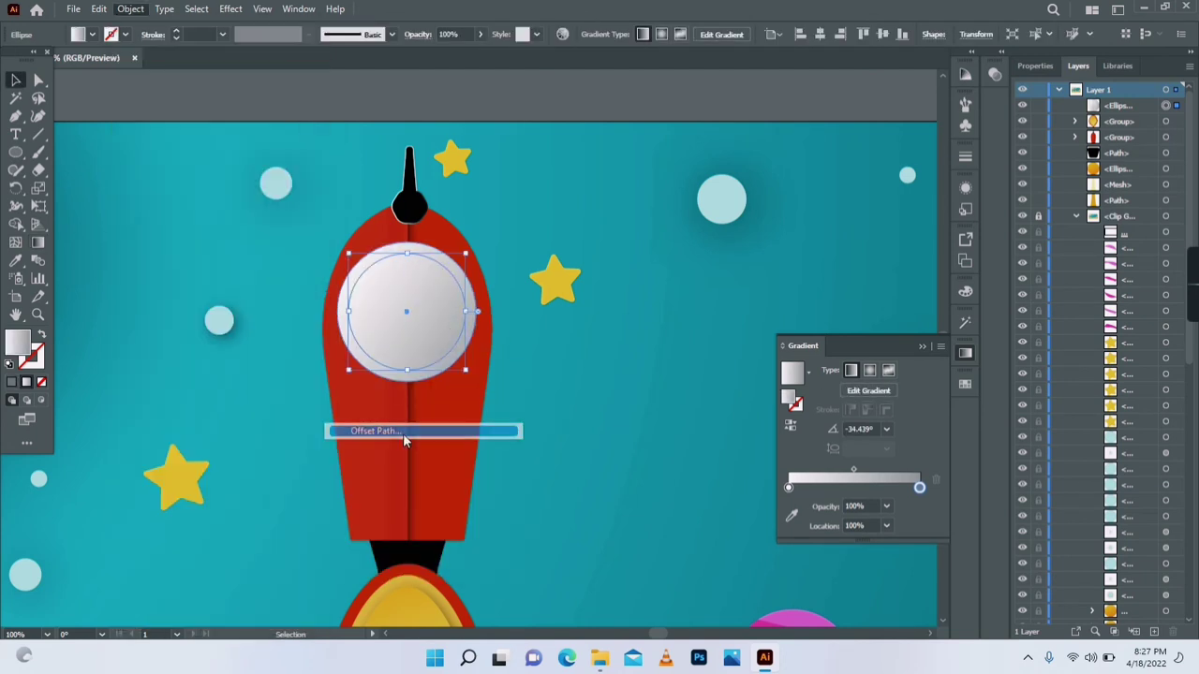
scroll(566, 155, "down", 9)
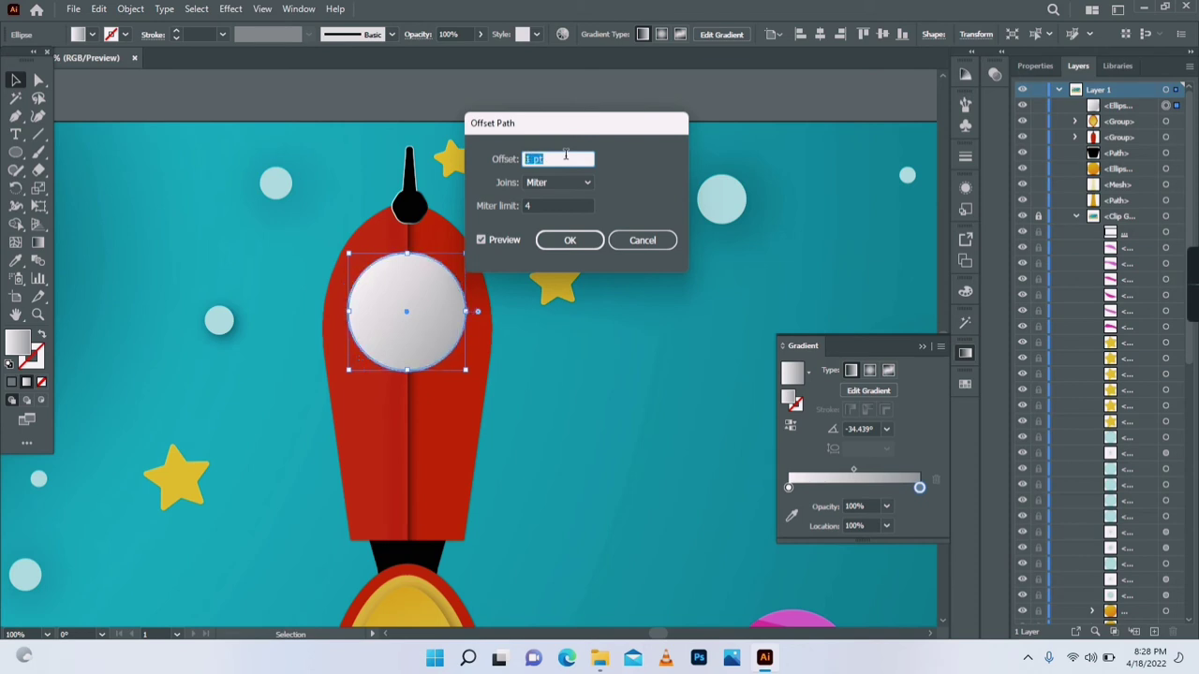
left_click(570, 241)
Give the smaller circle a linear white-to-grey gradient running diagonally at about -35°.
double_click(788, 487)
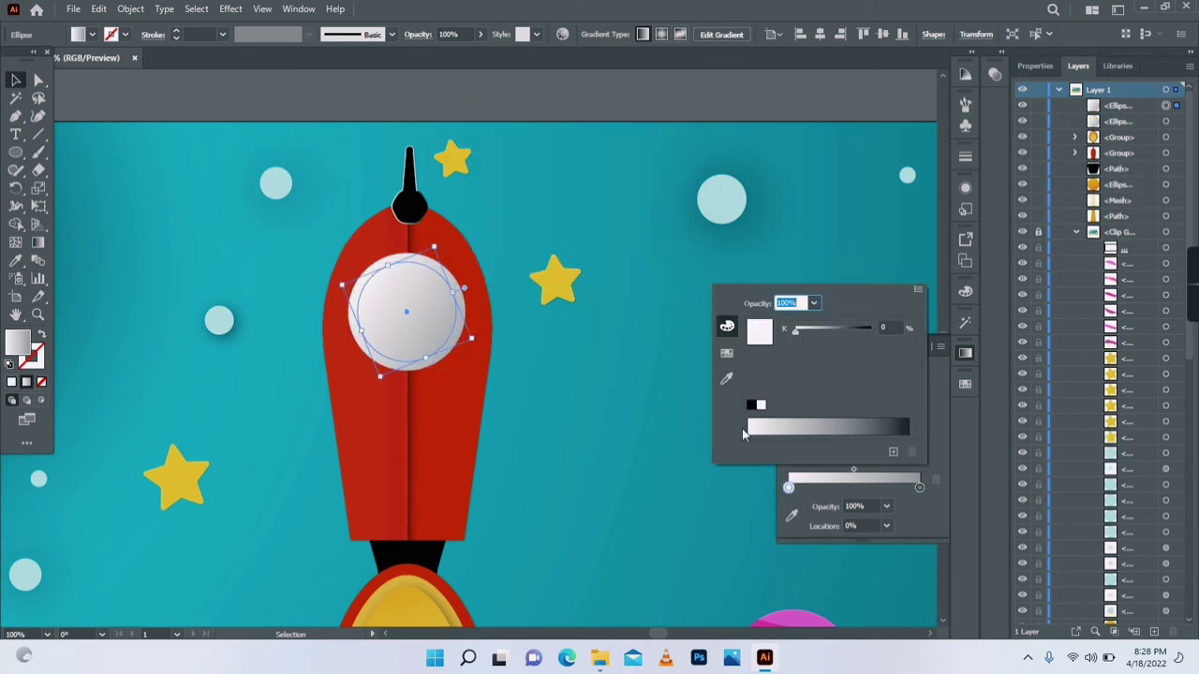
left_click(788, 488)
double_click(16, 344)
left_click_drag(418, 244, 404, 227)
left_click(755, 233)
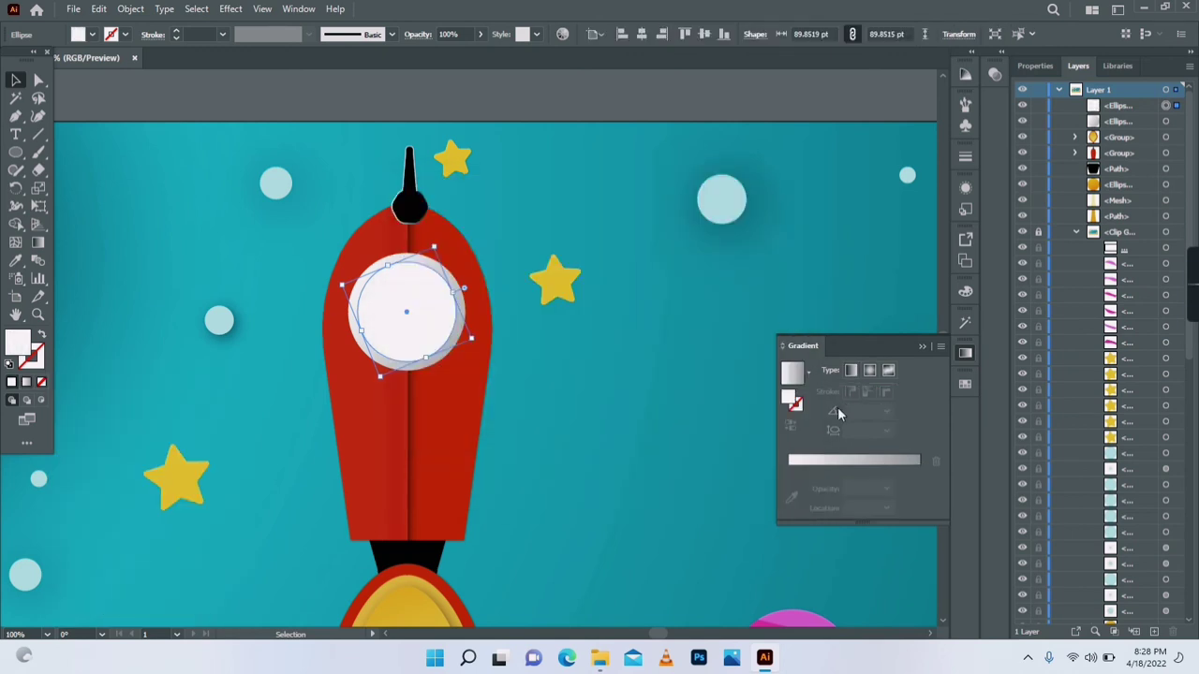
left_click(803, 469)
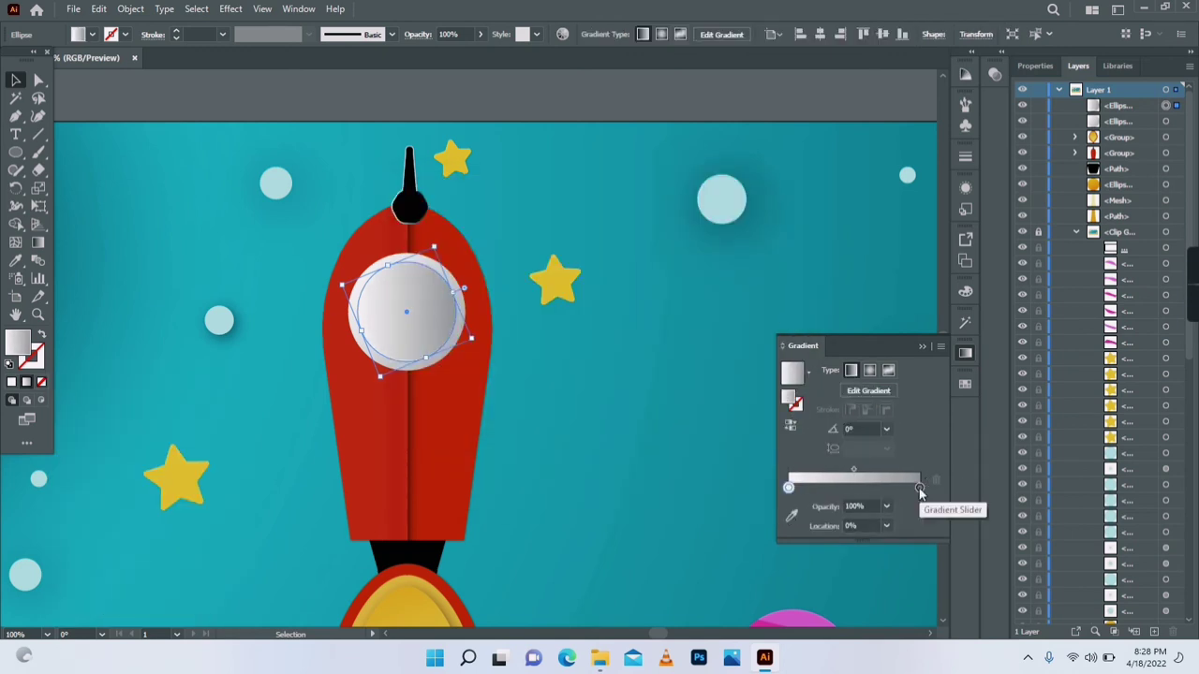
left_click(37, 243)
left_click_drag(368, 275, 478, 351)
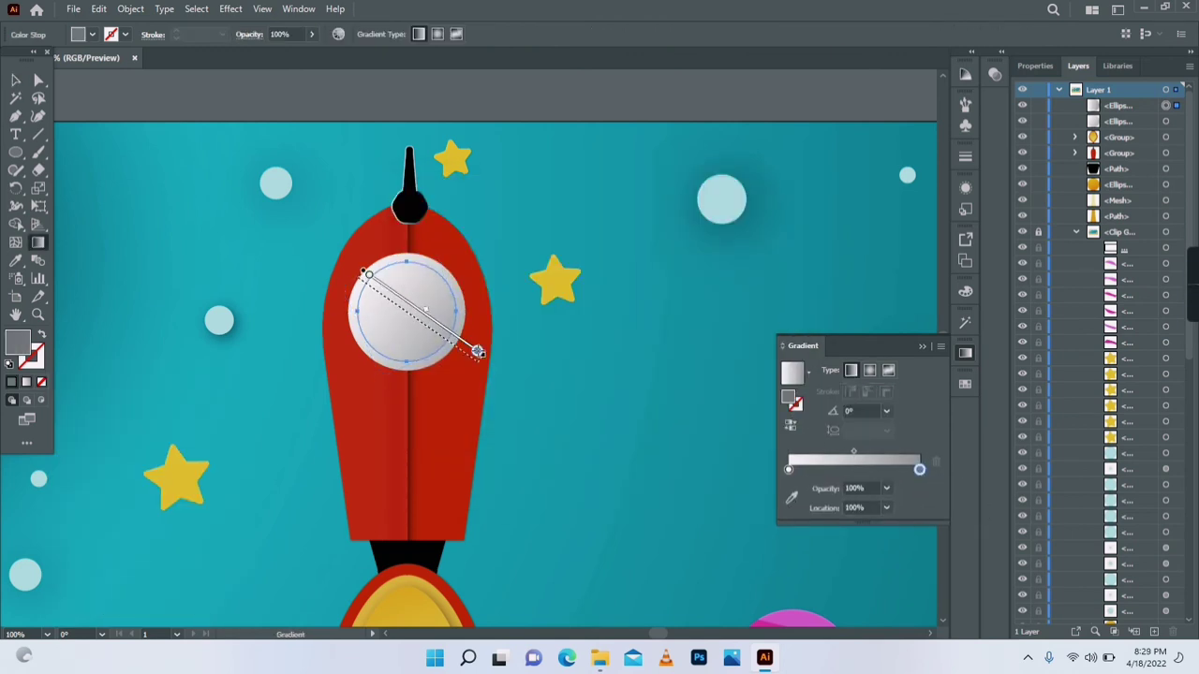
Offset the inner circle by -2 pt and reverse the new circle's gradient to run from grey to white.
left_click(141, 12)
mouse_move(206, 372)
left_click(433, 428)
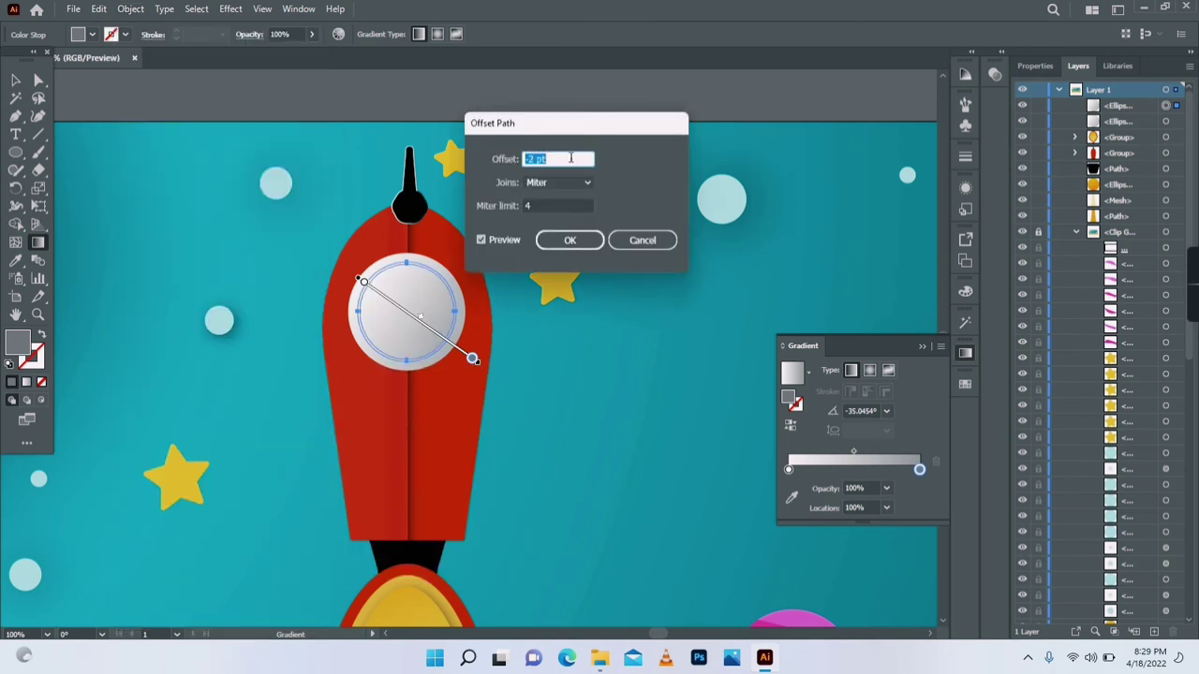
left_click(570, 241)
left_click_drag(920, 470, 830, 470)
left_click_drag(789, 470, 920, 470)
left_click_drag(829, 471, 788, 470)
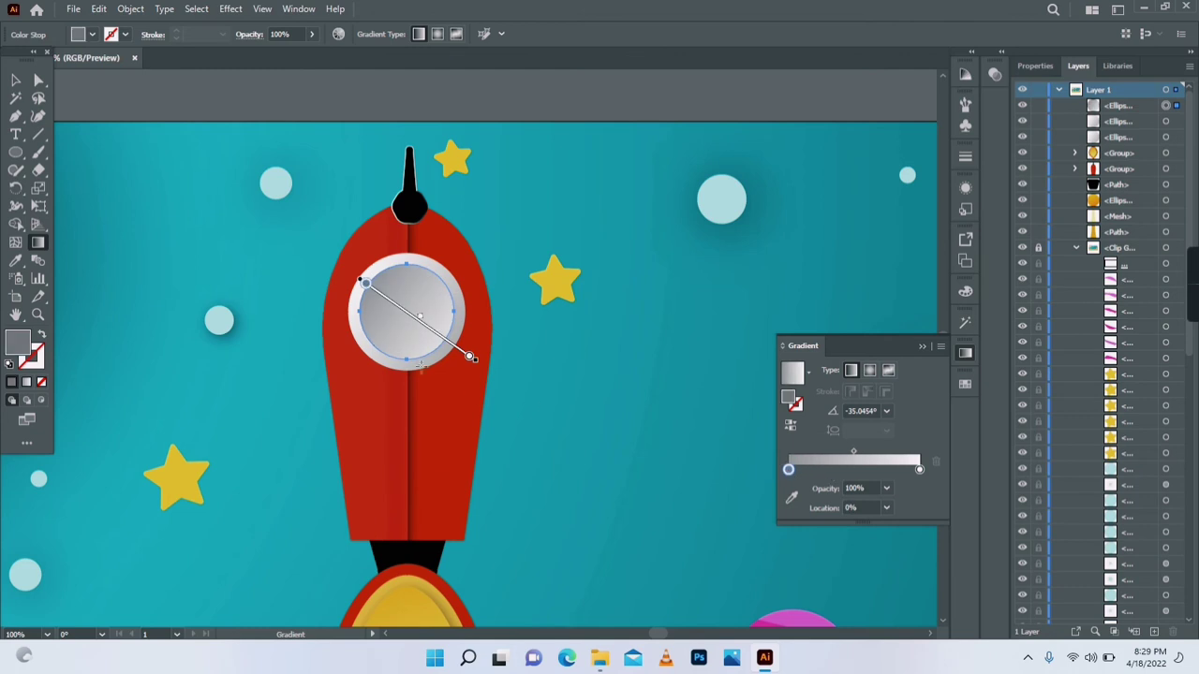
Offset the innermost circle further inward and flip its gradient to white-to-grey, with the grey stop at about 64%.
left_click(130, 9)
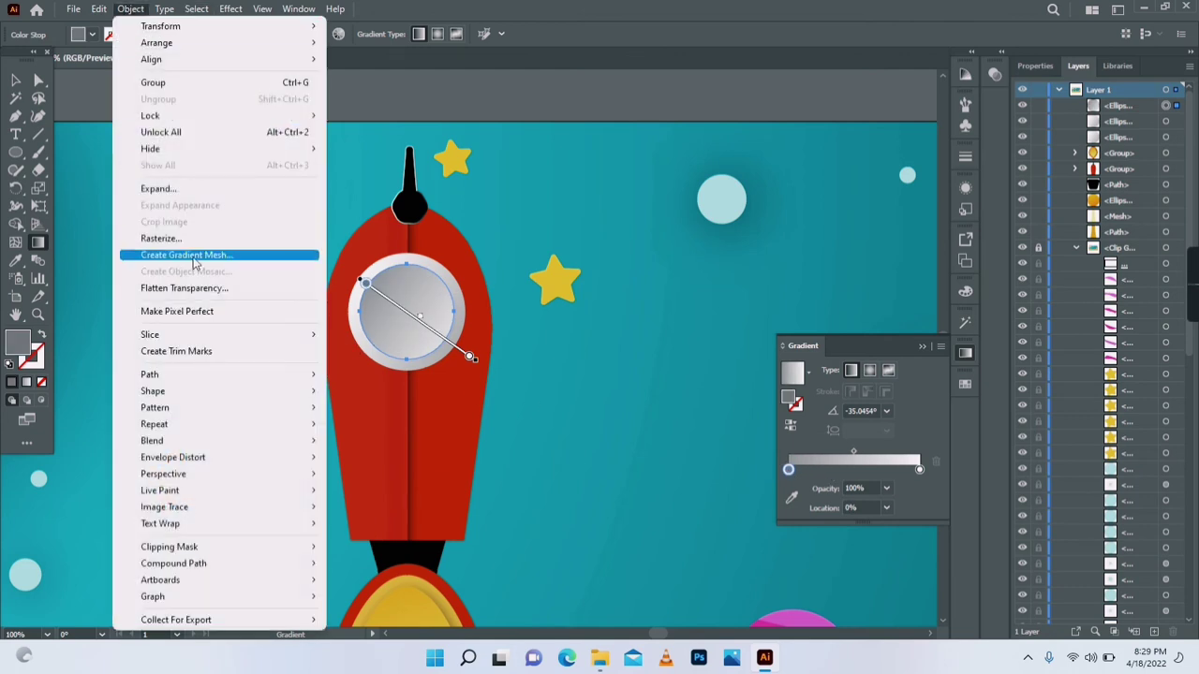
mouse_move(227, 376)
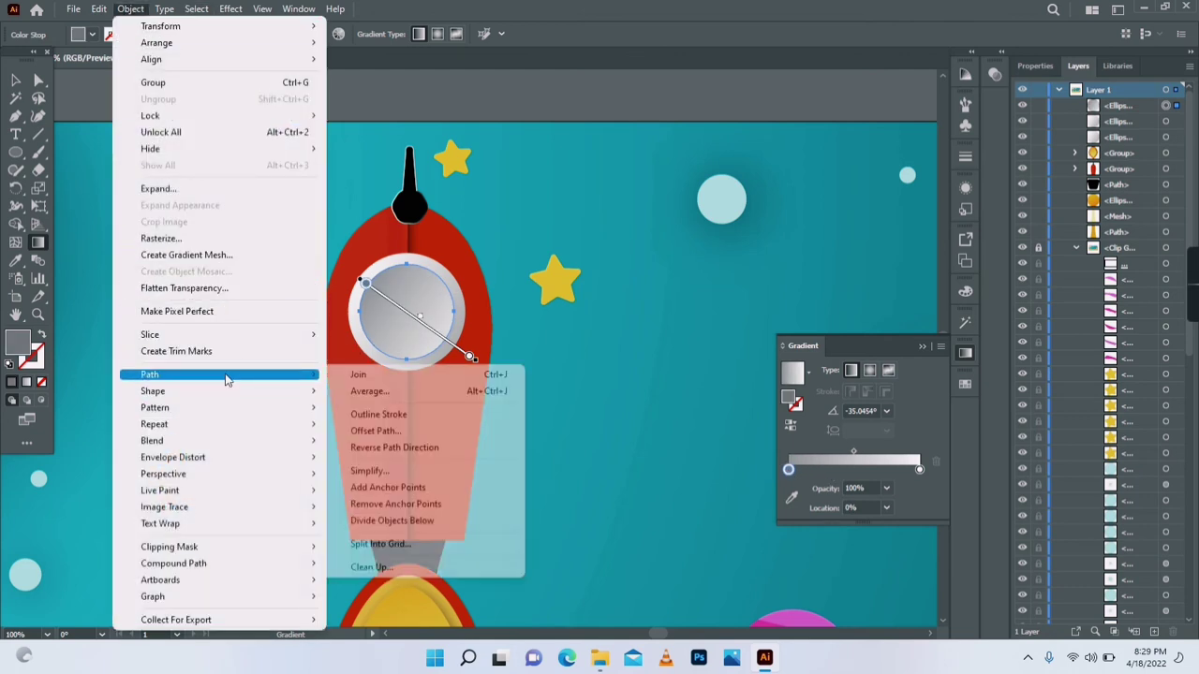
left_click(391, 433)
left_click(552, 158)
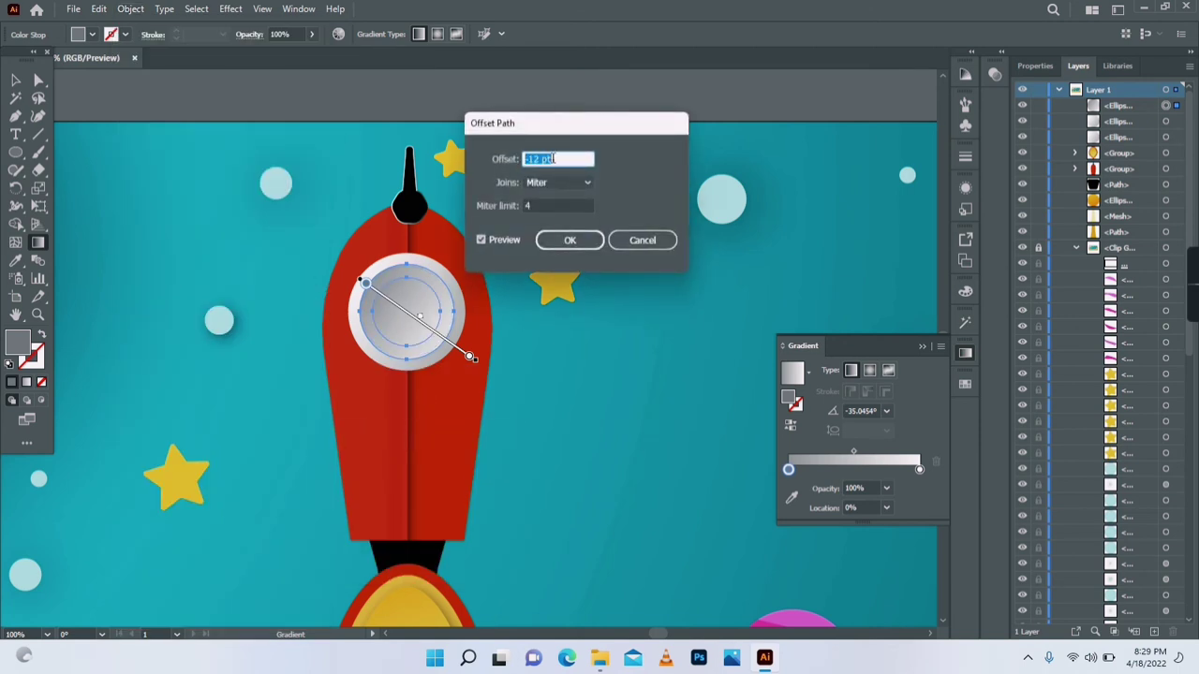
left_click(570, 240)
left_click_drag(918, 468, 912, 471)
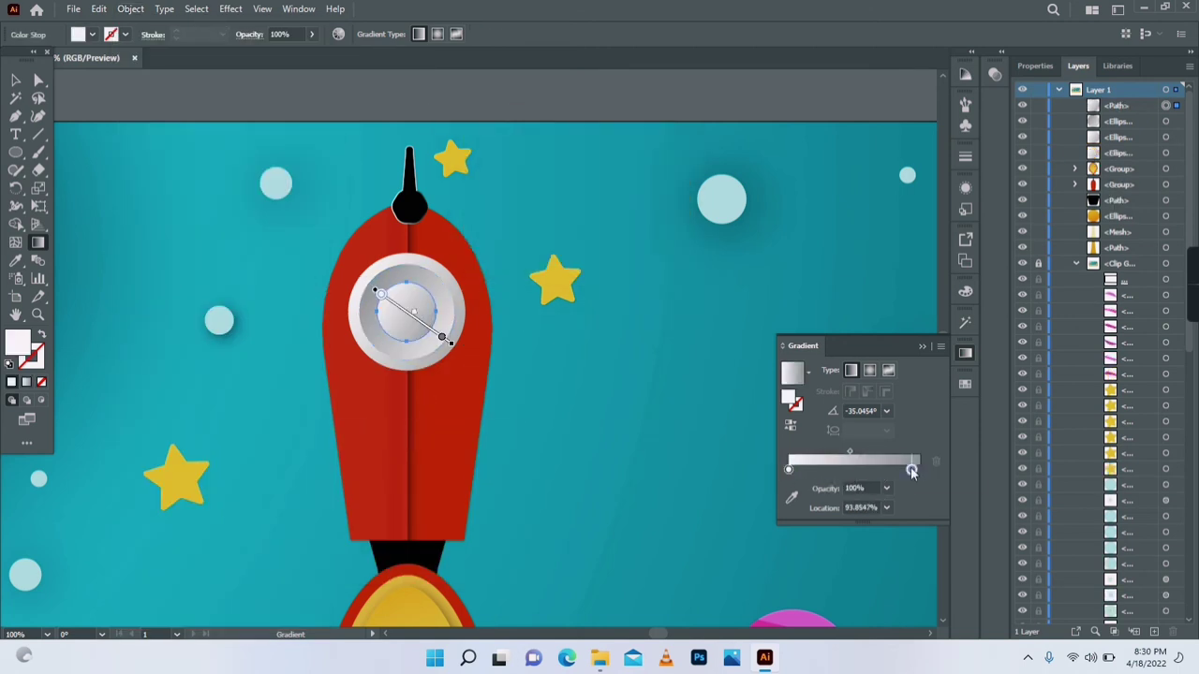
Offset the innermost circle inward once more to form the window glass, about 50 pt wide.
left_click(130, 9)
mouse_move(228, 376)
left_click(392, 433)
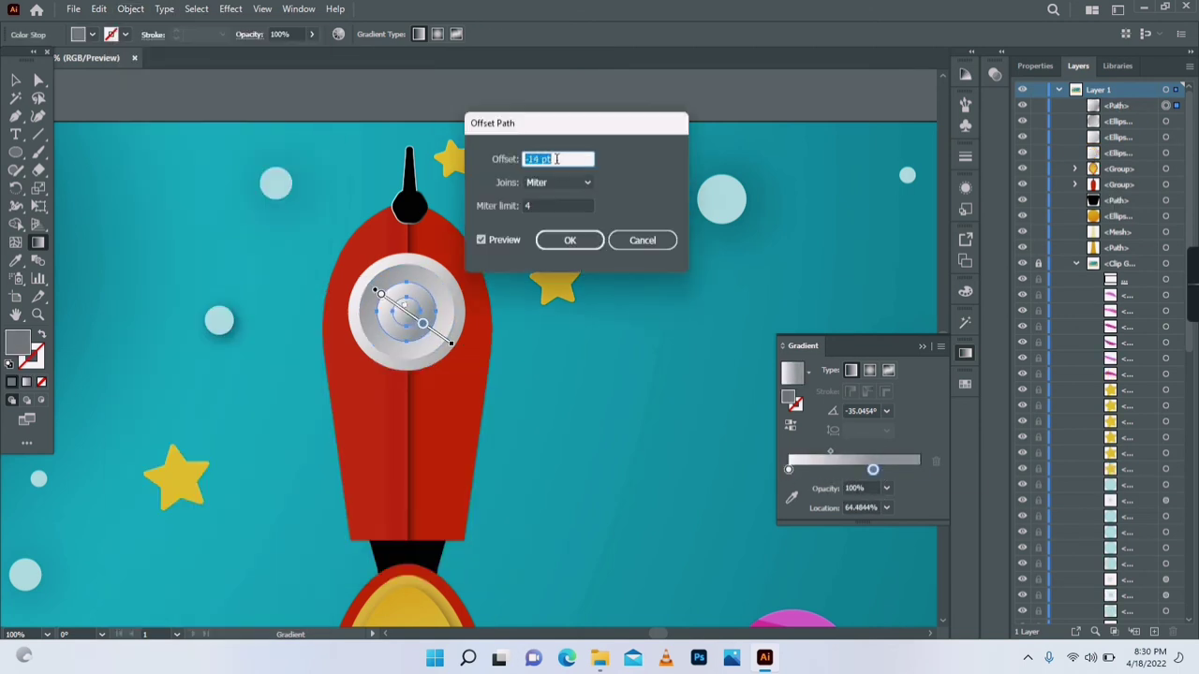
left_click(563, 246)
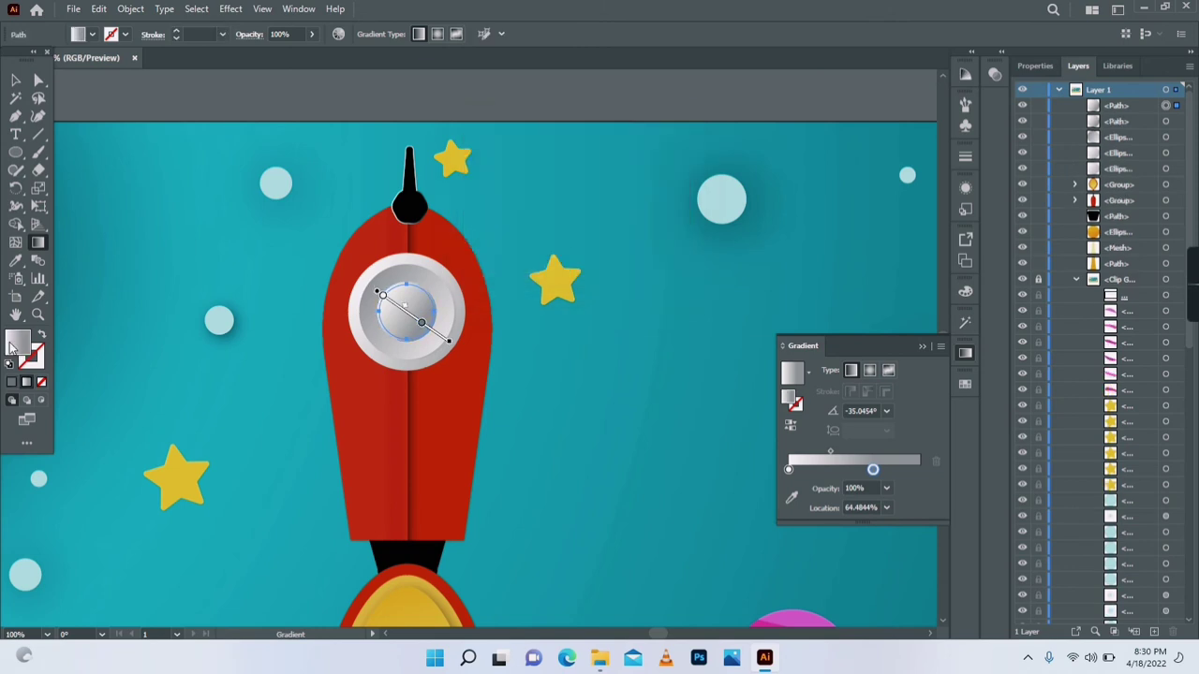
Fill the window glass with a teal-to-dark-teal linear gradient, setting the lighter stop to hue 176.84°, saturation 95% and brightness 47.06%.
double_click(18, 343)
left_click_drag(617, 319, 618, 325)
left_click(584, 358)
left_click(755, 235)
left_click_drag(788, 397, 839, 471)
left_click_drag(915, 470, 913, 511)
left_click_drag(838, 471, 790, 511)
left_click_drag(838, 470, 789, 471)
double_click(788, 471)
left_click(917, 271)
left_click(937, 308)
left_click_drag(822, 364, 833, 364)
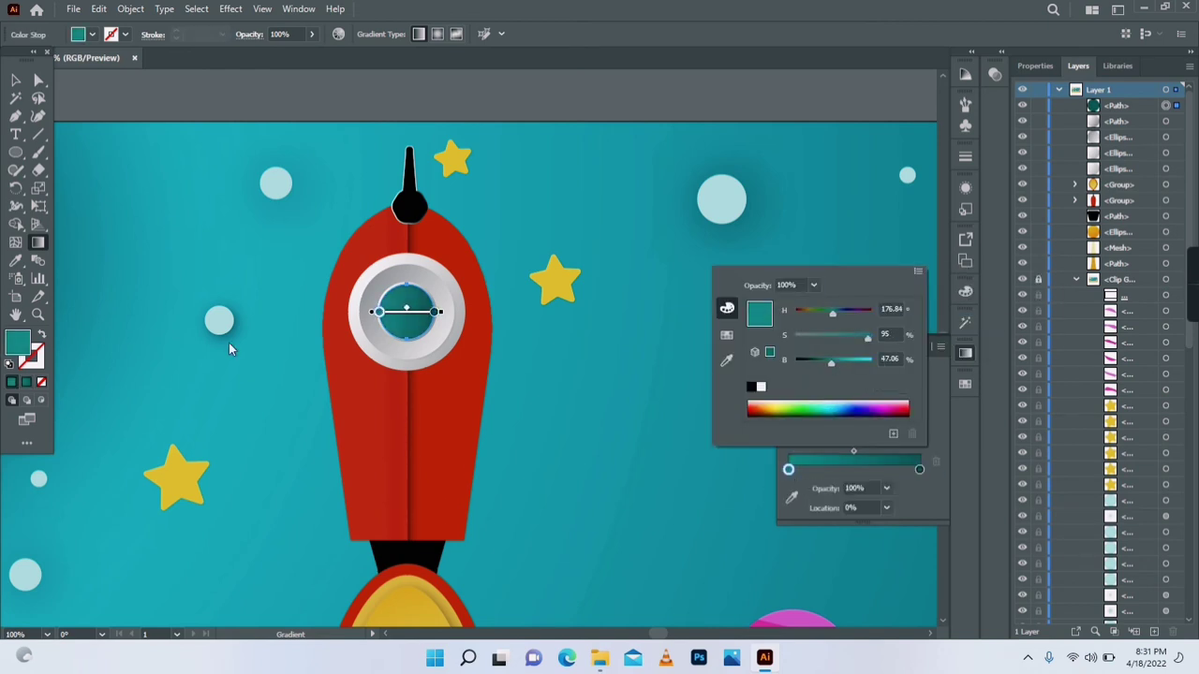
Place two overlapping copies of the window glass beside the rocket and subtract one from the other to leave a crescent.
left_click(14, 121)
key("v")
left_click_drag(405, 312, 611, 374)
left_click(1034, 66)
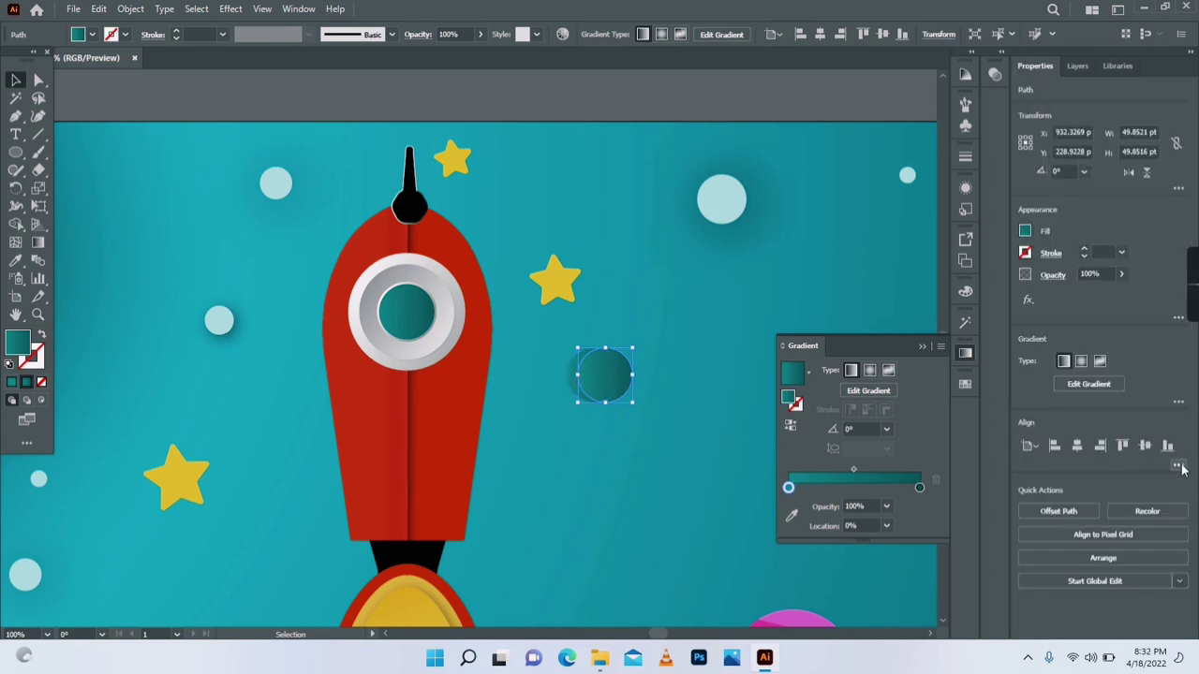
left_click(565, 382, "shift")
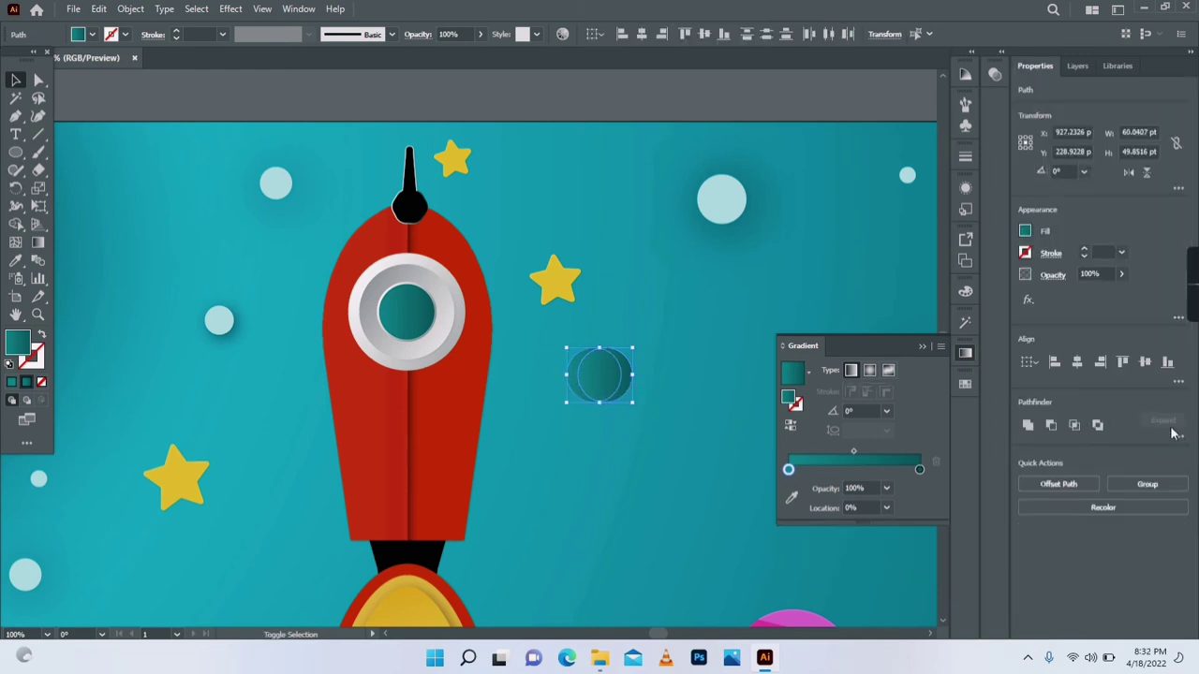
left_click(1051, 426)
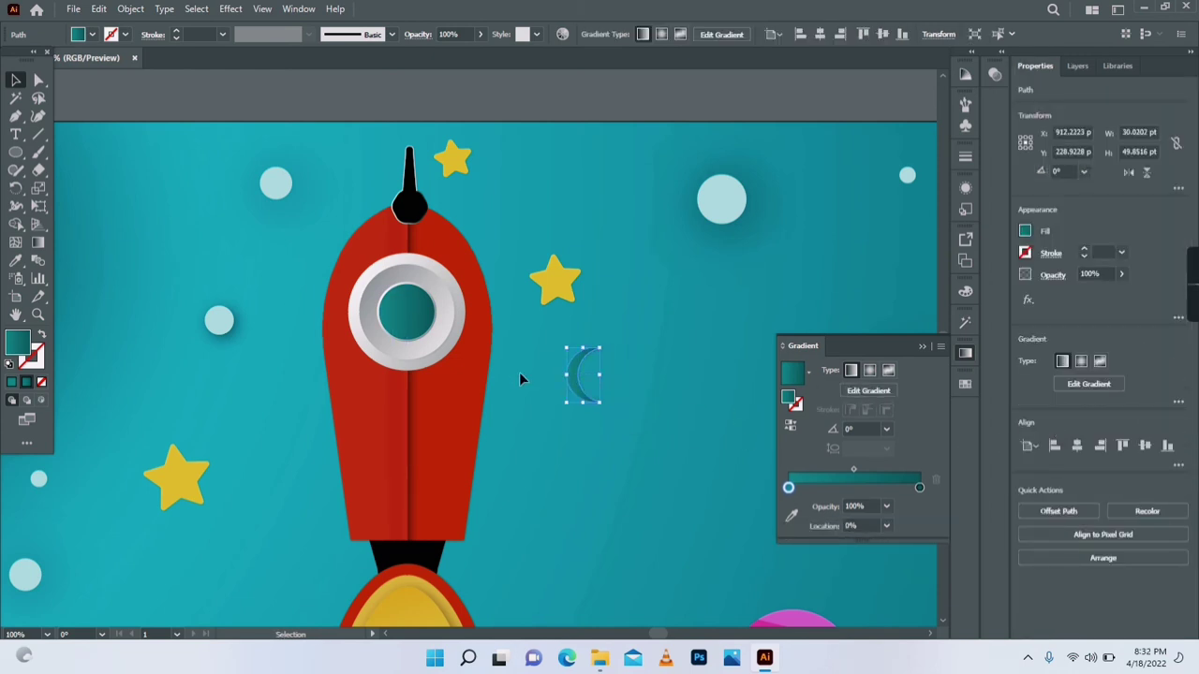
Fill the crescent with a lighter teal and place it over the window glass's left side at 36% opacity.
double_click(11, 341)
left_click_drag(541, 356, 514, 317)
left_click(758, 233)
left_click_drag(578, 364, 396, 303)
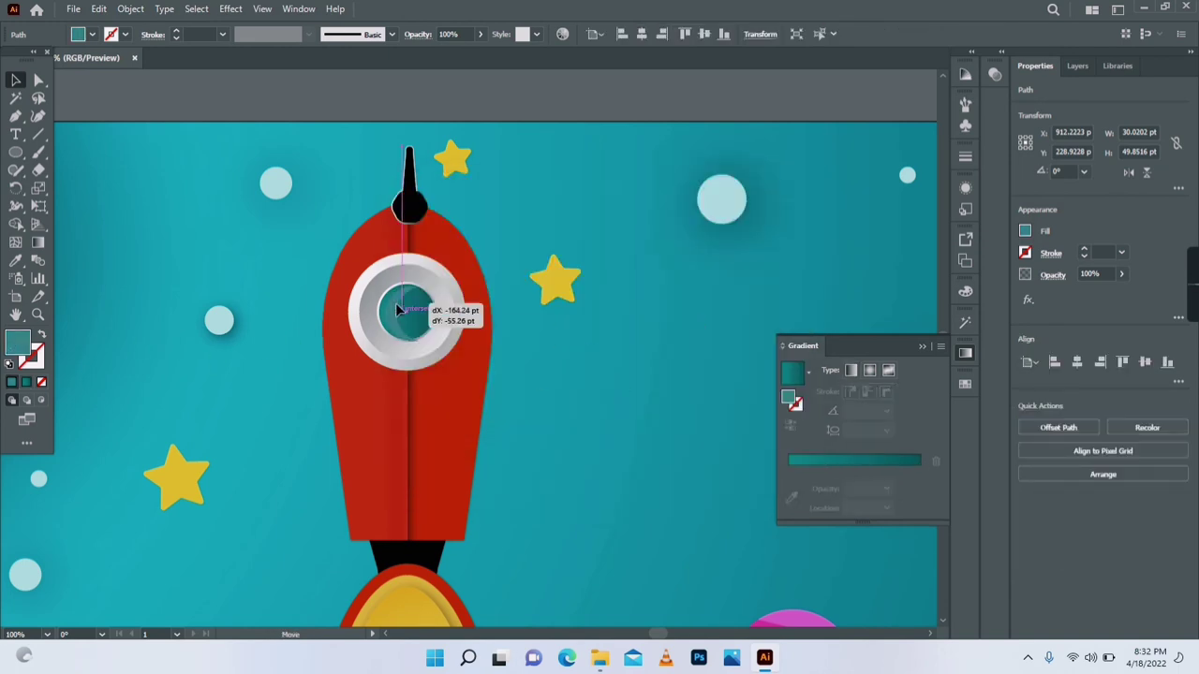
left_click(994, 74)
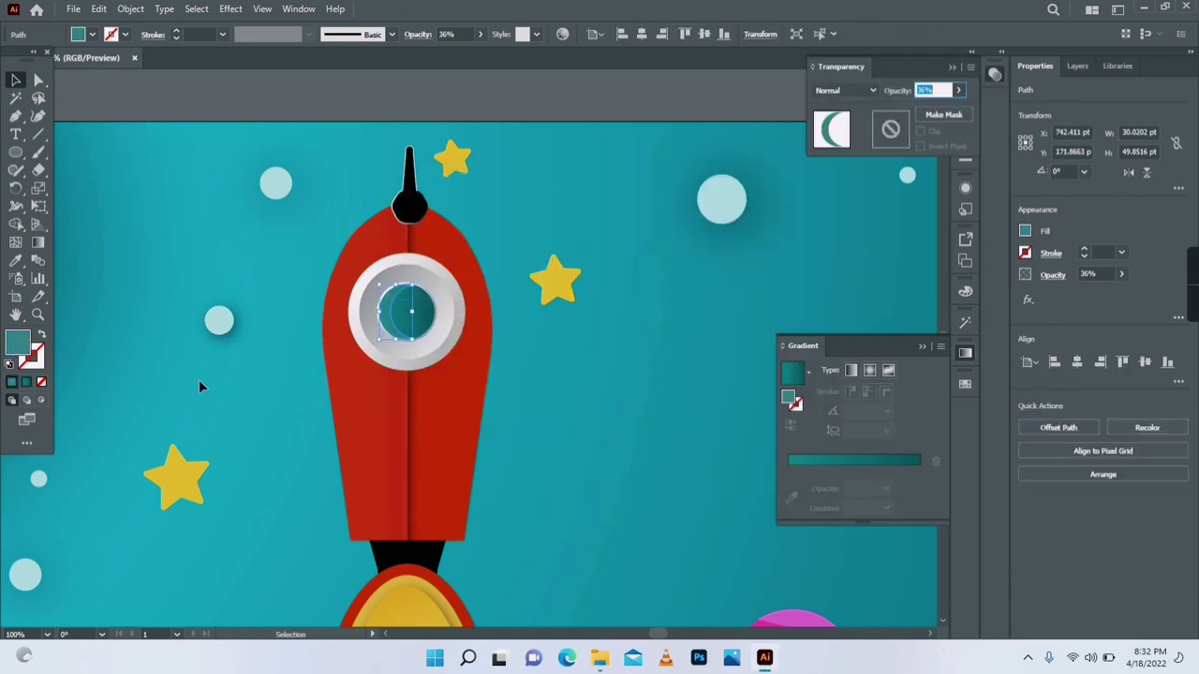
left_click(199, 382)
Draw a black rivet circle about 6 pt wide and copy it to the top, bottom, left and right of the window ring.
left_click(16, 151)
mouse_move(403, 257)
left_mouse_down()
mouse_move(459, 348)
mouse_move(459, 318)
left_mouse_up()
double_click(17, 342)
left_click(471, 419)
left_click(757, 234)
left_click(16, 79)
left_click(237, 246)
left_click_drag(352, 319, 351, 316)
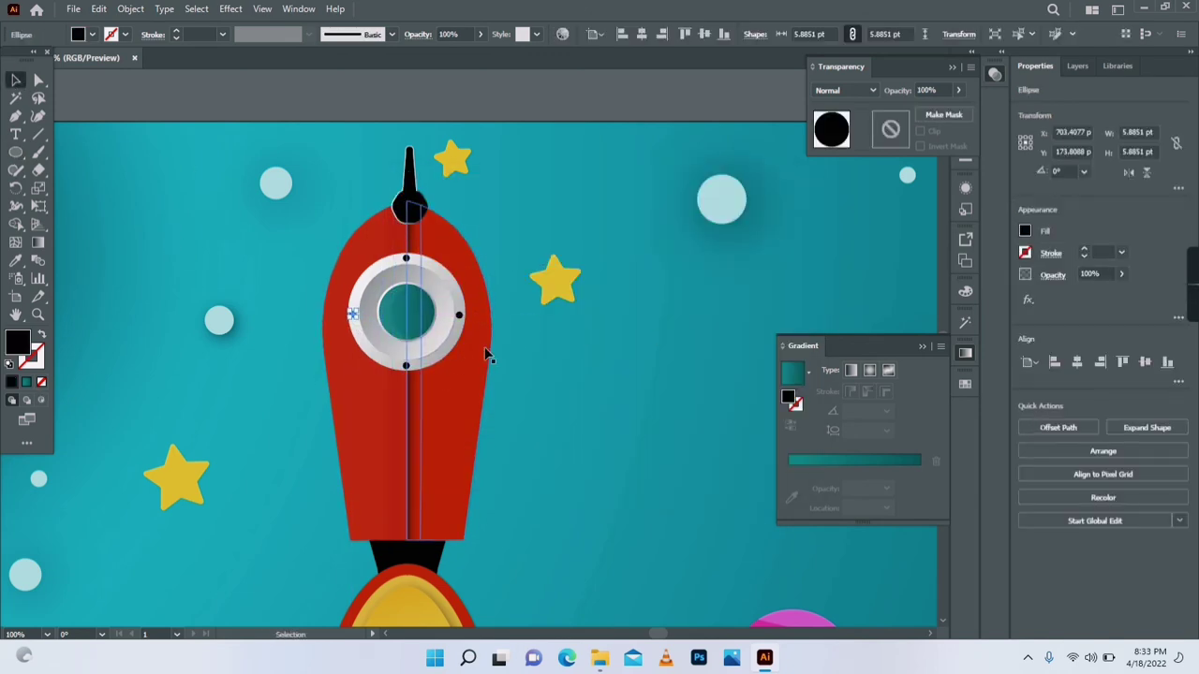
left_click(611, 378)
Draw a tiny black dot and position it on the rocket body's centre seam.
left_click(16, 152)
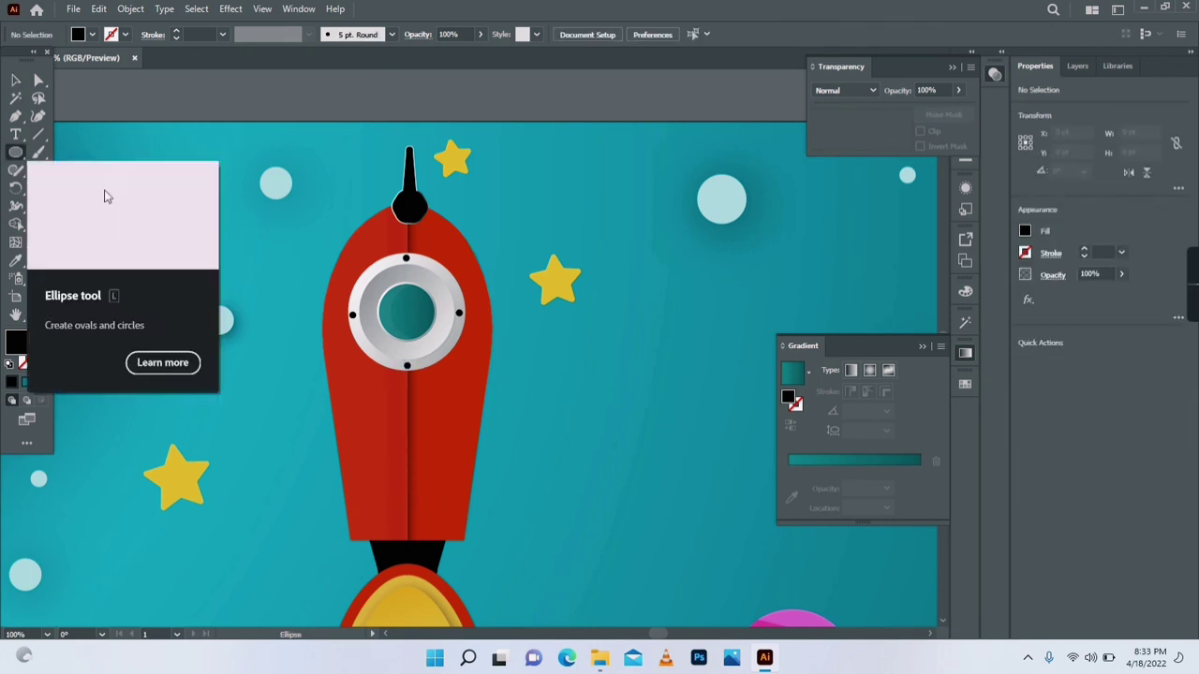
left_click_drag(334, 203, 339, 208)
left_click(16, 79)
left_click(236, 225)
mouse_move(337, 205)
left_mouse_down()
mouse_move(407, 236)
mouse_move(386, 258)
mouse_move(419, 239)
mouse_move(709, 343)
mouse_move(401, 350)
left_mouse_up()
left_click(38, 315)
triple_click(431, 295)
double_click(529, 372)
left_click(16, 79)
left_click(187, 131)
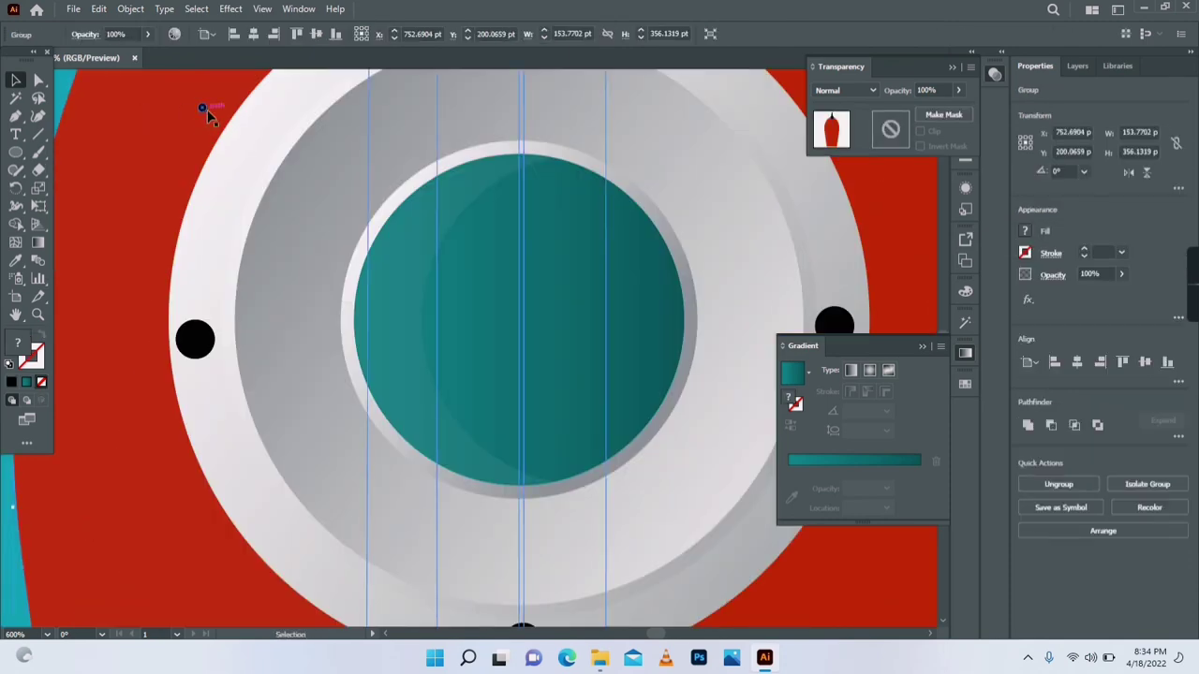
left_click_drag(203, 109, 168, 518)
left_click_drag(169, 519, 421, 306)
Duplicate the tiny dot at even intervals down the centre seam to make a column of five below the window.
left_click_drag(421, 306, 418, 377)
key("ctrl+d")
key("ctrl+d")
left_click(536, 460, "alt")
left_click(524, 457, "alt")
key("ctrl+d")
left_click(680, 281)
left_click(507, 282, "alt")
left_click(482, 307, "alt")
left_click(418, 377)
left_click_drag(482, 431, 453, 437)
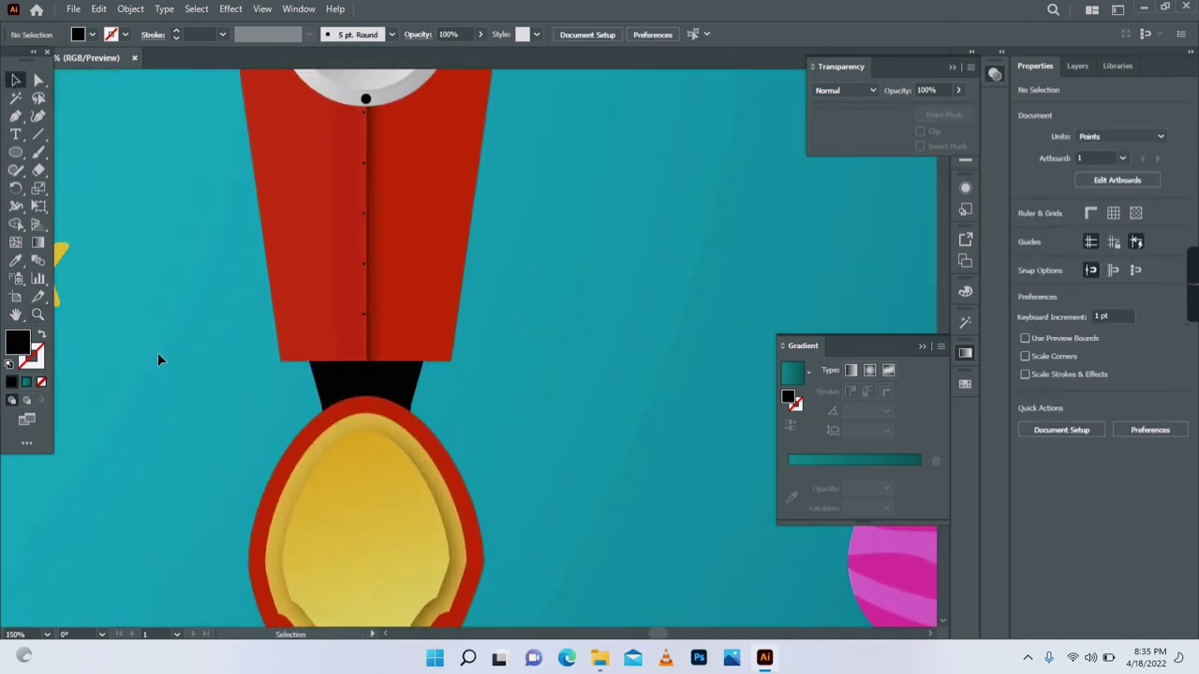
Group the rocket body with its window, rivets and seam dots, leaving the nozzle out.
left_click(387, 433, "alt")
left_click(386, 432, "alt")
left_click_drag(453, 395, 306, 204)
left_click(389, 410, "shift")
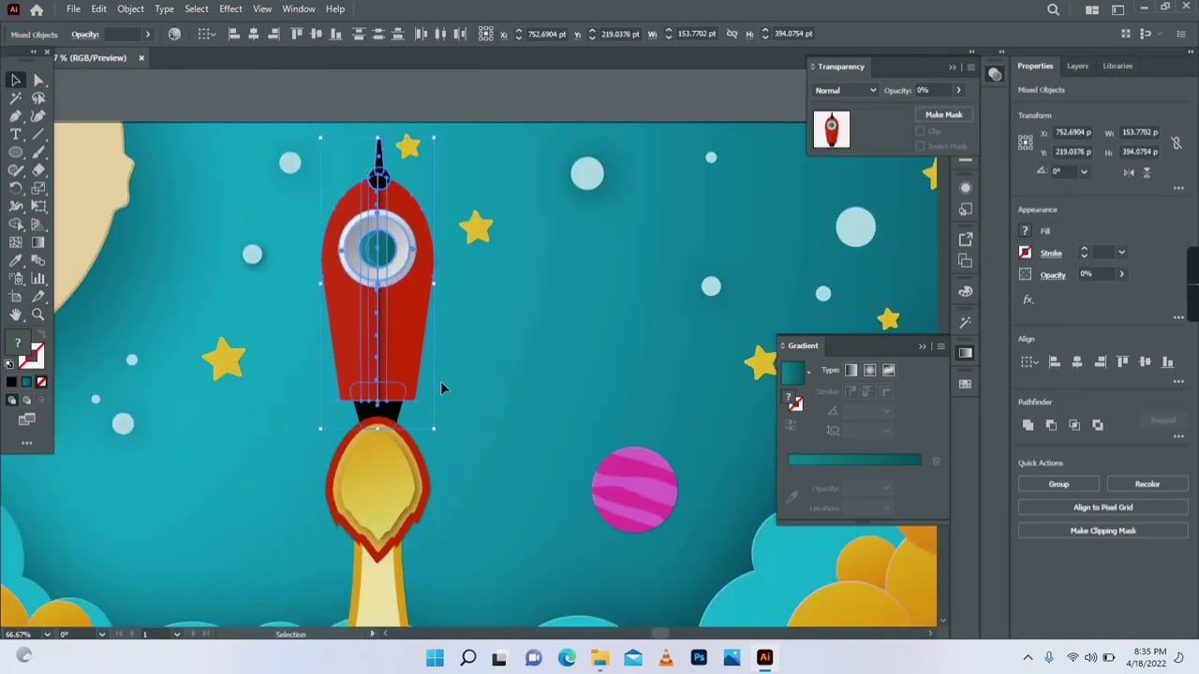
left_click(391, 412, "shift")
right_click(395, 297)
left_click(428, 434)
left_click(503, 340)
Bring the black nozzle to the front of the flame, and the rocket group to the front of the nozzle.
left_click(385, 413)
right_click(377, 409)
mouse_move(468, 333)
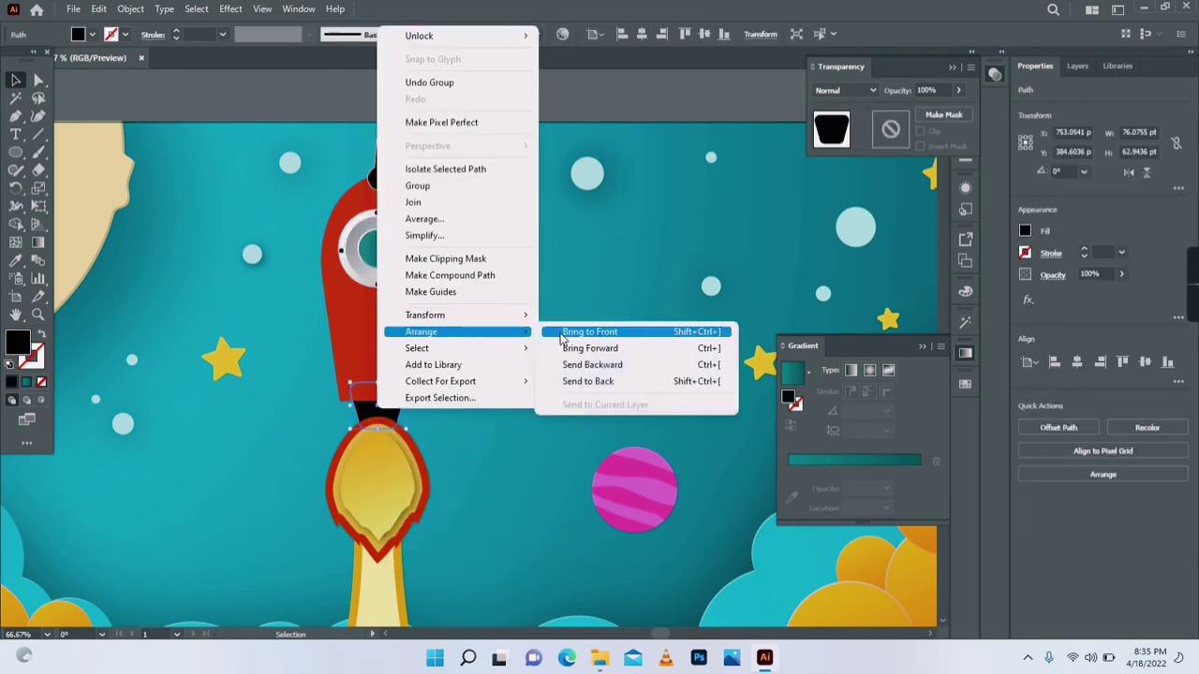
left_click(562, 335)
left_click(388, 313)
right_click(388, 313)
mouse_move(487, 534)
left_click(580, 531)
left_click(542, 404)
Draw a narrow black vertical rectangle about 20 × 130 pt over the rocket's lower body and nozzle, nudged onto the centre seam.
left_click_drag(499, 457, 476, 385)
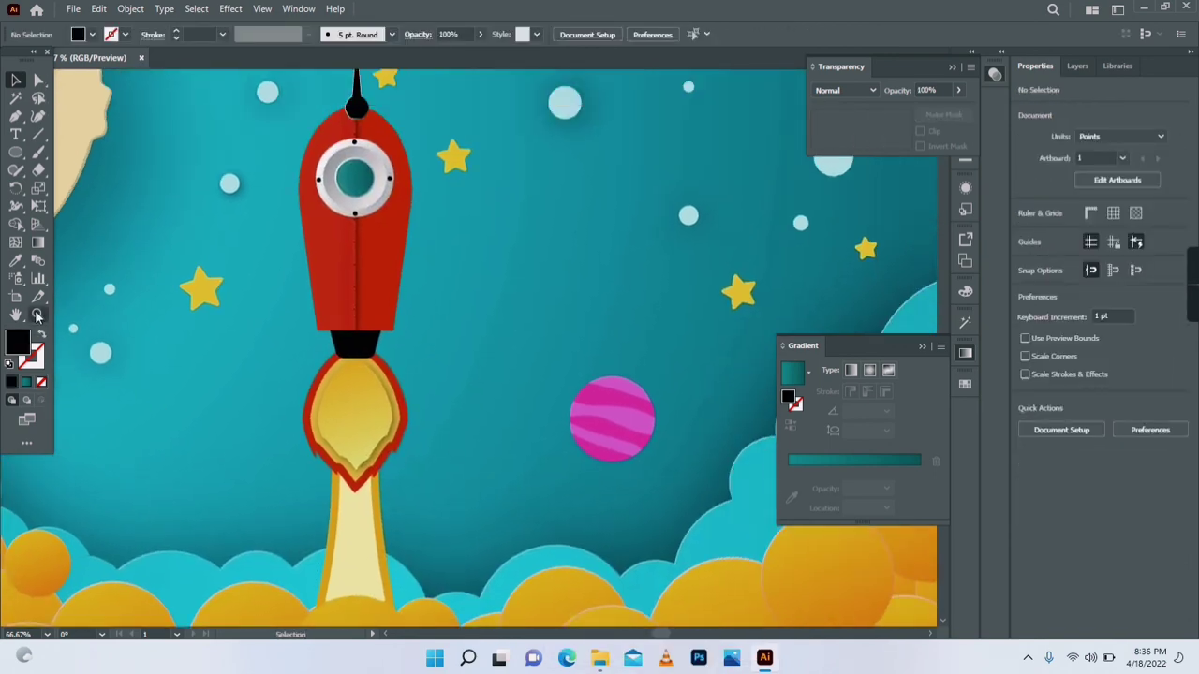
key("z")
left_click(366, 346)
left_click(365, 346)
left_click(366, 347)
left_click_drag(367, 348, 418, 463)
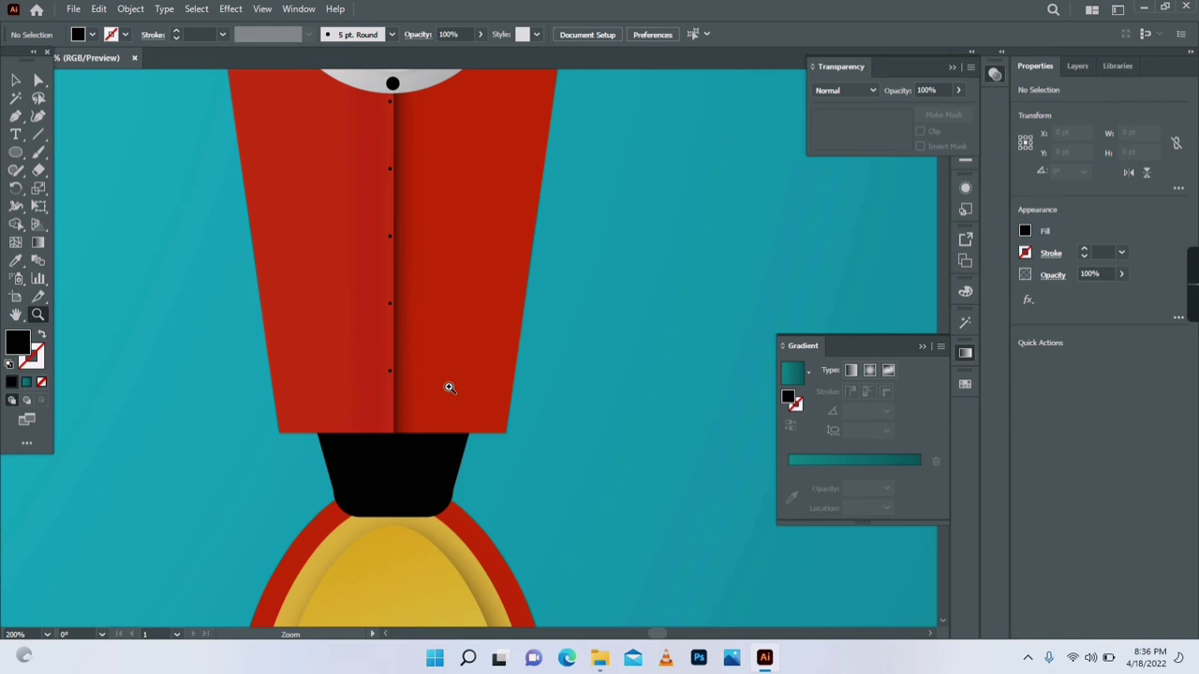
right_click(14, 154)
left_click(84, 152)
left_click_drag(367, 279, 410, 566)
left_click(16, 80)
key("Right")
key("Right")
Round the rectangle's two top corners fully, to a radius of about 9.8 pt.
left_click(39, 80)
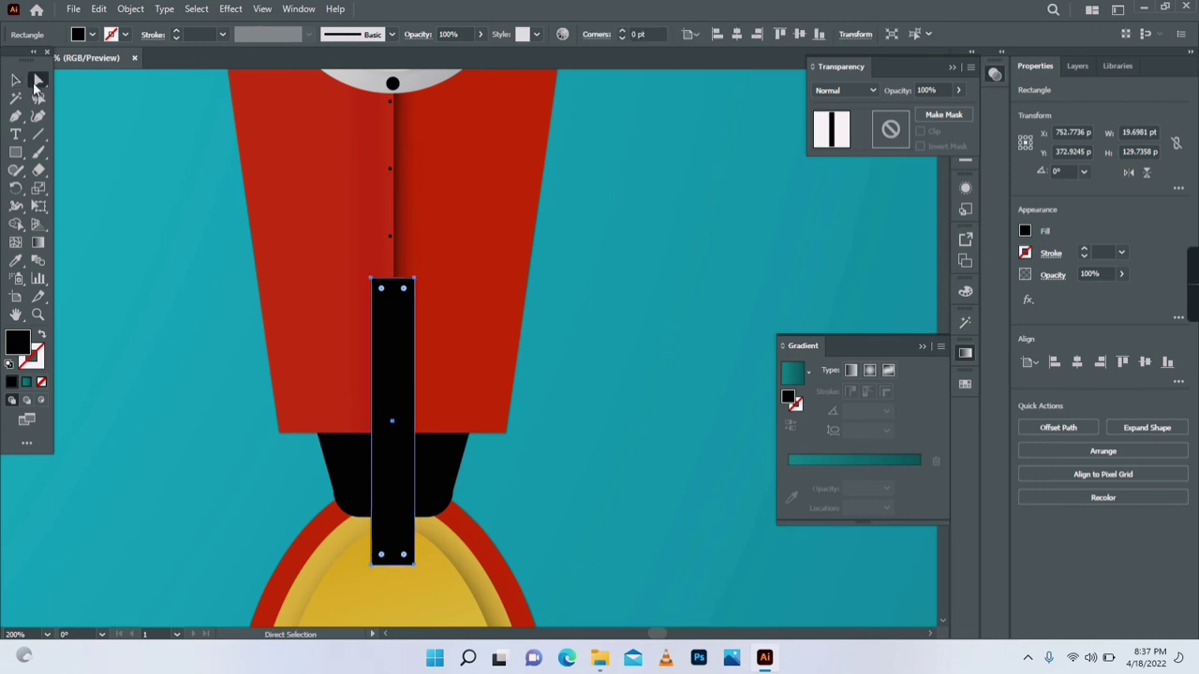
left_click(414, 279)
left_click(372, 281, "shift")
left_click_drag(404, 289, 403, 300)
Move the rectangle's two bottom anchor points inward and round the end so the shape tapers to a narrow tip.
left_click(414, 565)
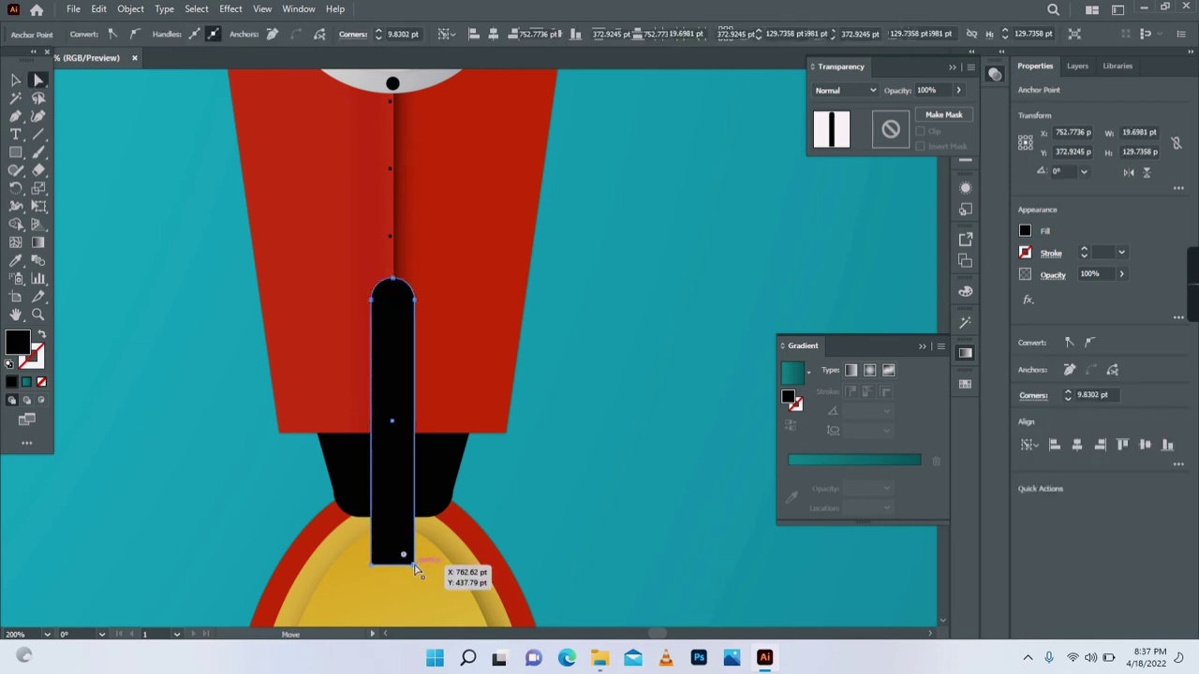
key("Left")
key("Left")
key("Left")
key("Left")
key("Left")
key("Left")
left_click(371, 566)
key("Right")
key("Right")
key("Right")
key("Right")
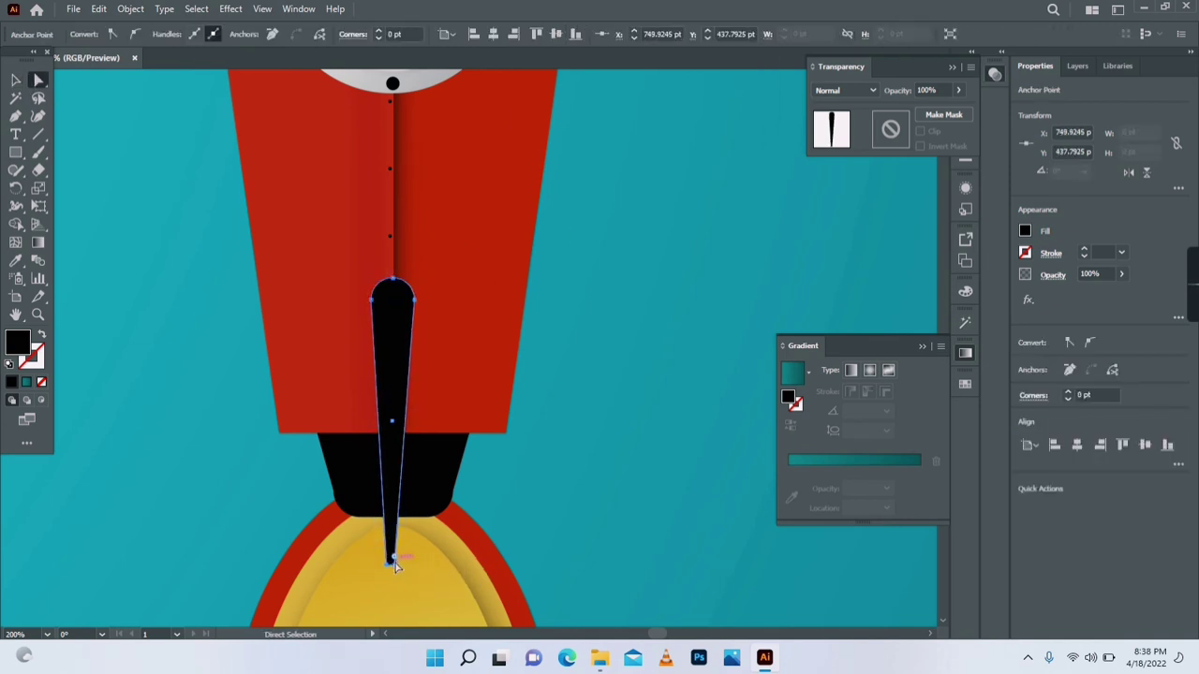
left_click(251, 434)
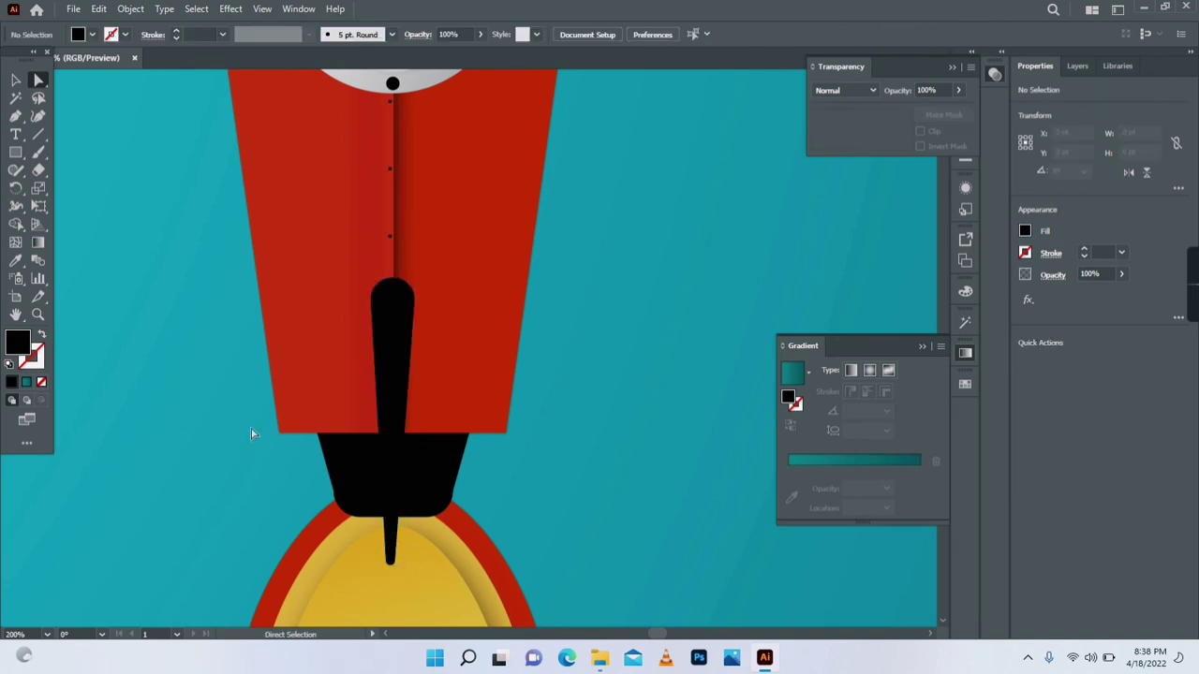
Fill the tapered centre fin with a darker shade of the rocket body's red.
left_click(400, 190)
left_click(392, 361, "ctrl")
left_click(309, 226)
double_click(17, 342)
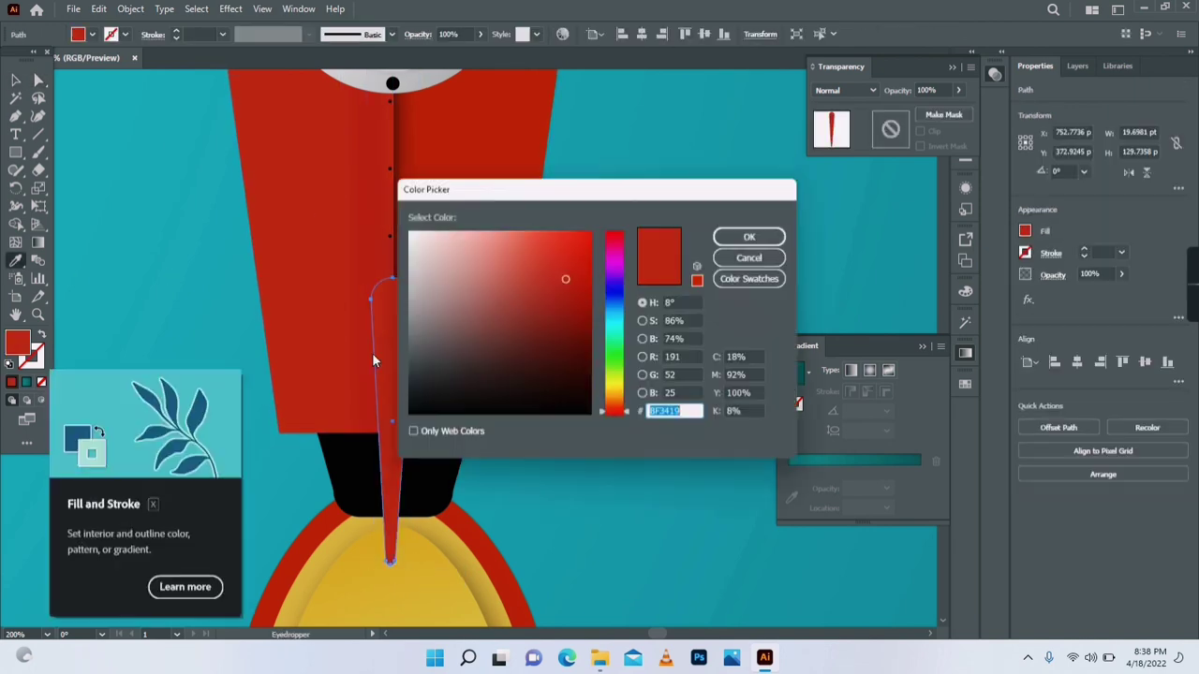
left_click(572, 314)
left_click(749, 236)
Draw a vertical line about 154 pt long through the centre fin, extending past both ends, with a 1 pt black stroke.
key("p")
left_click(392, 262)
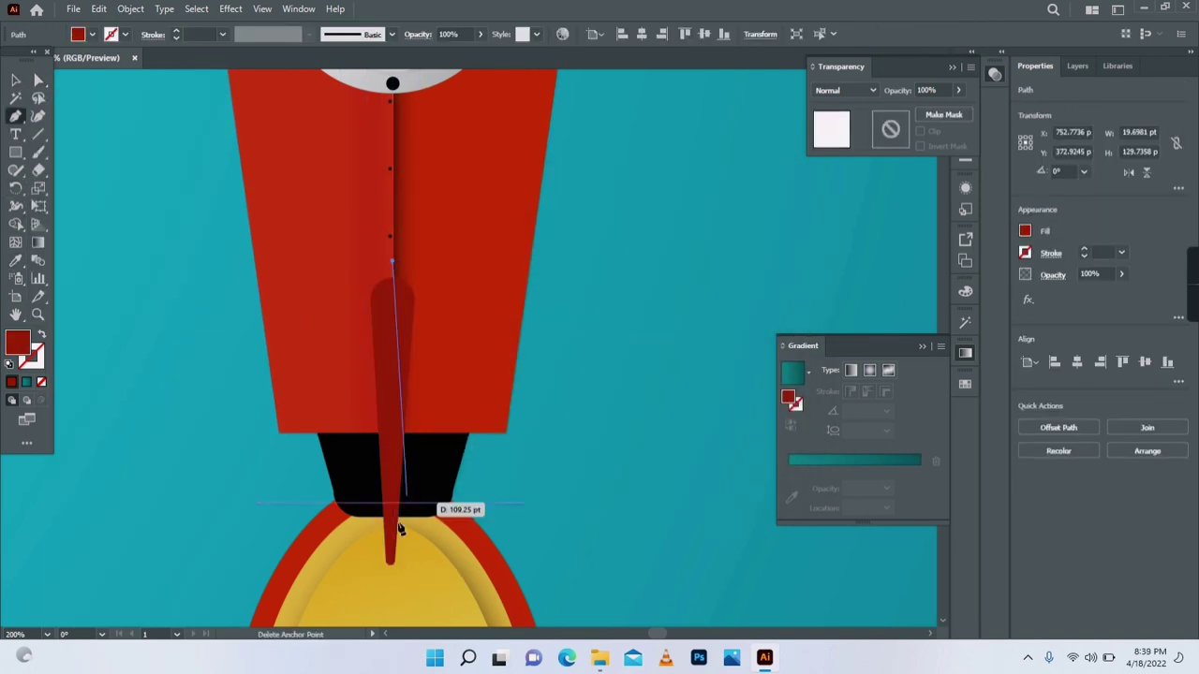
left_click(393, 600)
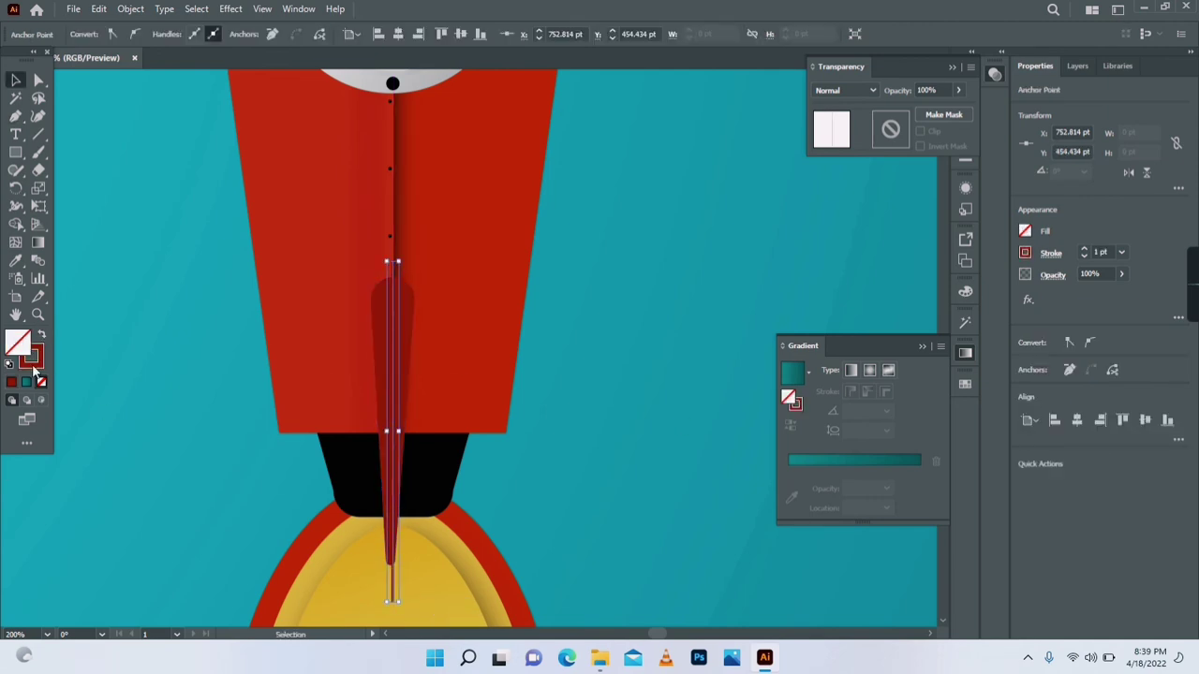
double_click(35, 364)
left_click(410, 420)
left_click(750, 236)
Rotate the centre fin about 0.5° and nudge it so the vertical line runs through its middle.
left_click(403, 375)
left_click_drag(414, 565, 367, 575)
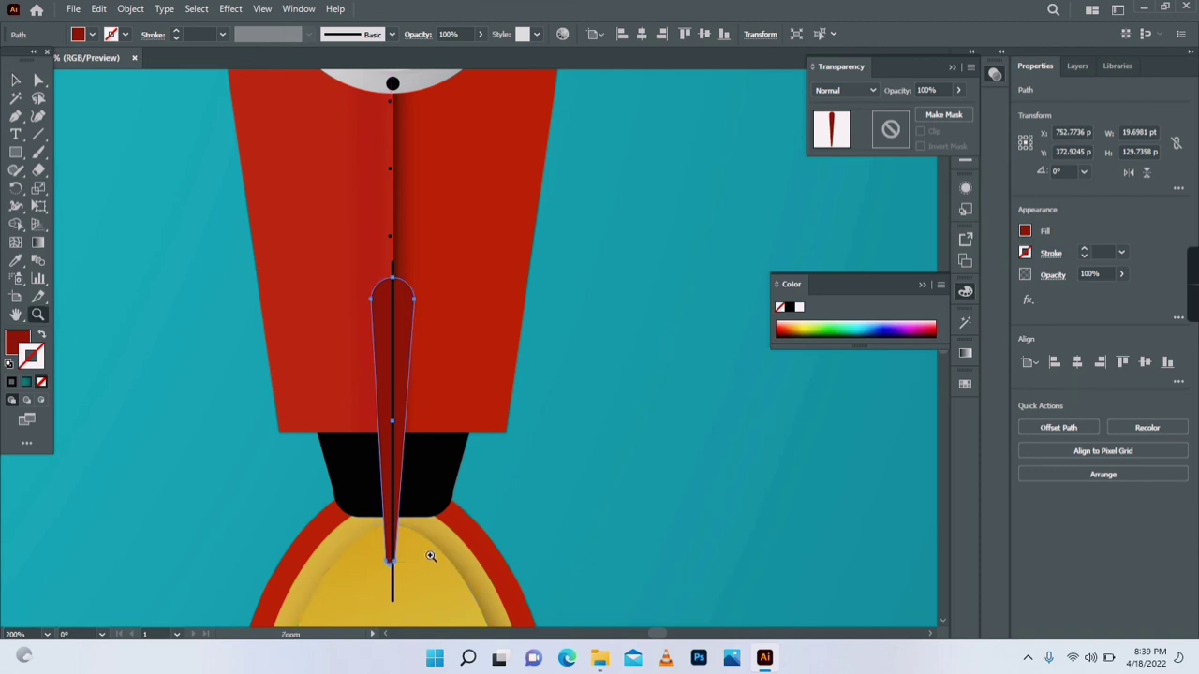
left_click(430, 557)
left_click(455, 363)
key("v")
left_click_drag(286, 338, 291, 338)
key("z")
left_click(501, 239, "alt")
key("v")
key("Right")
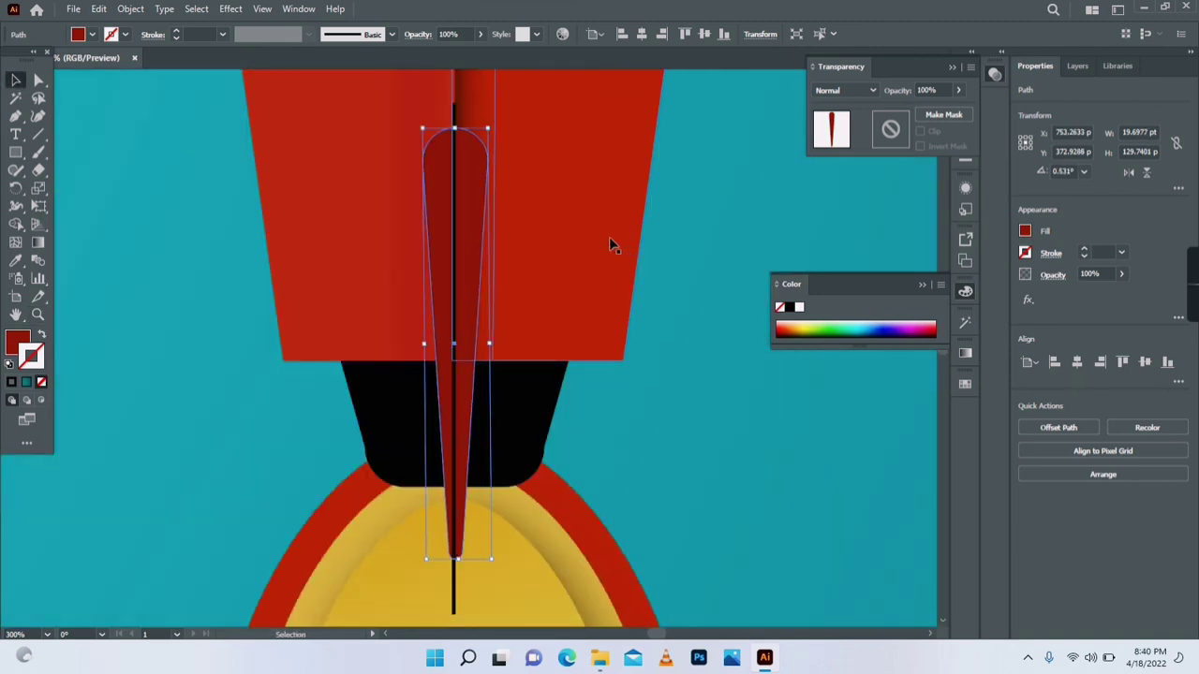
left_click_drag(473, 179, 471, 179)
left_click(766, 415)
Divide the centre fin along the vertical line with Pathfinder and ungroup the two halves.
left_click(456, 115)
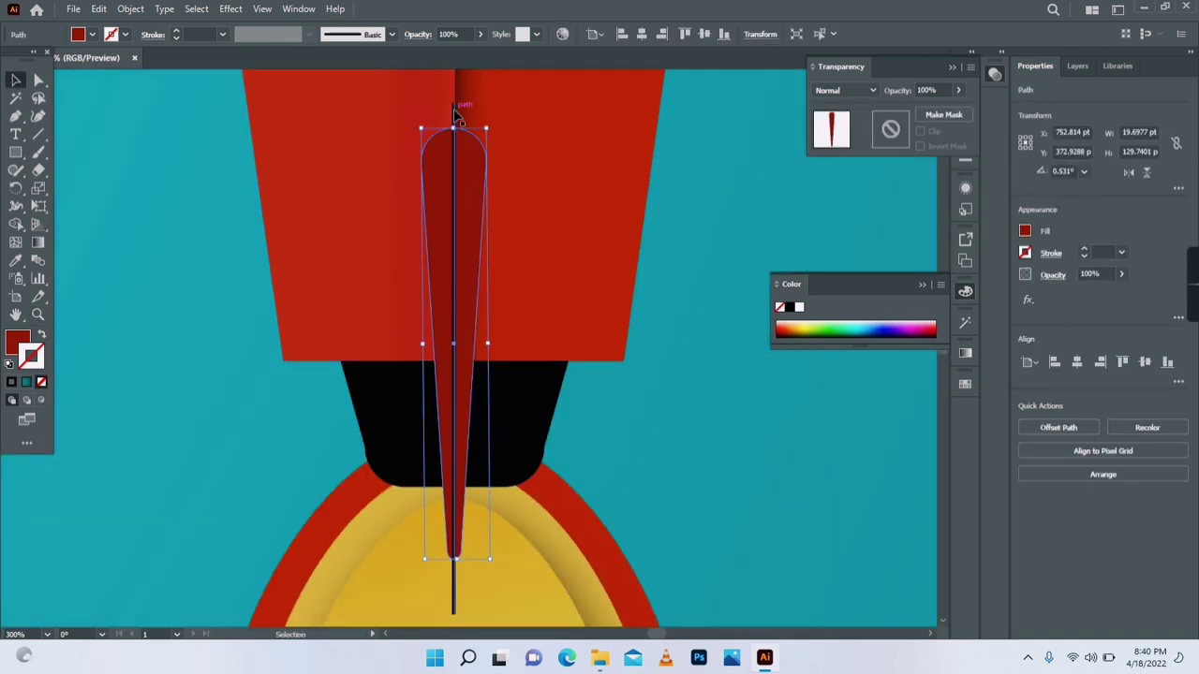
left_click(455, 114, "shift")
left_click(1177, 438)
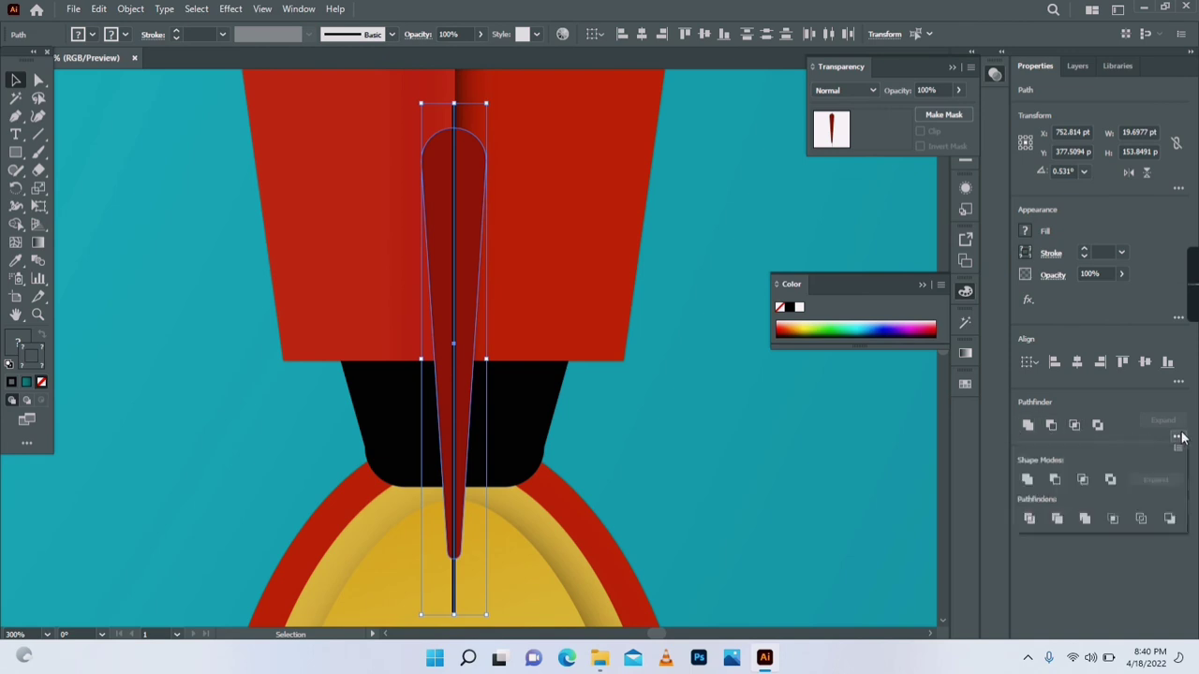
left_click(1030, 519)
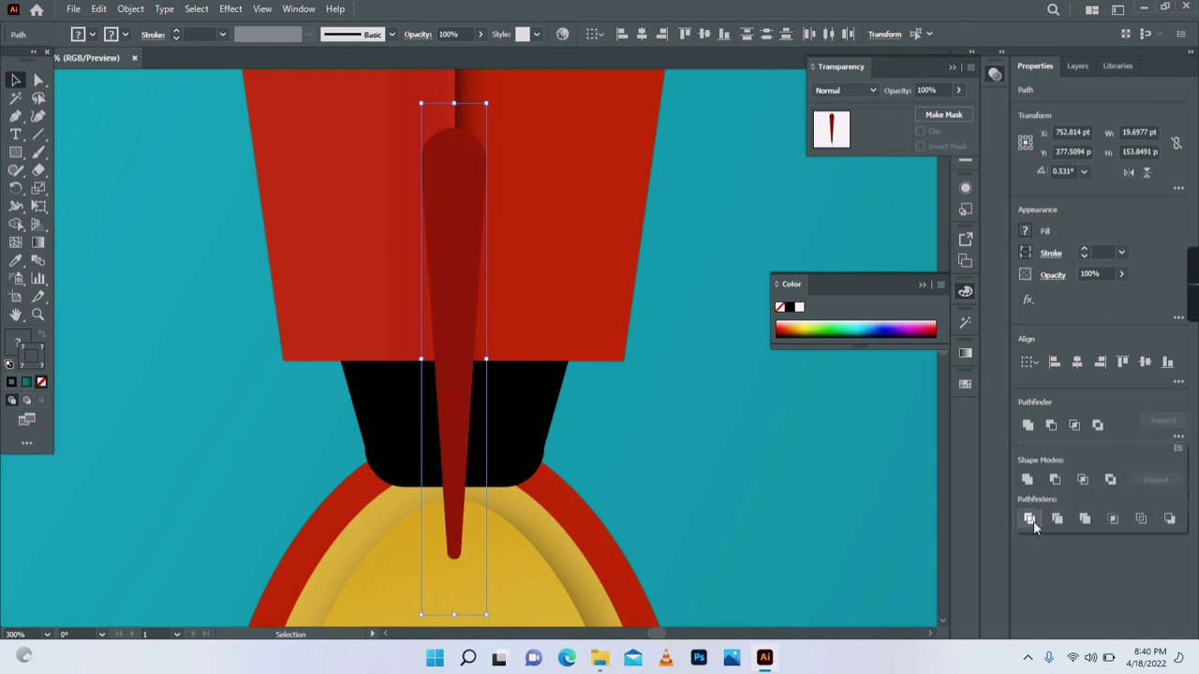
left_click(473, 258)
right_click(454, 241)
left_click(445, 216)
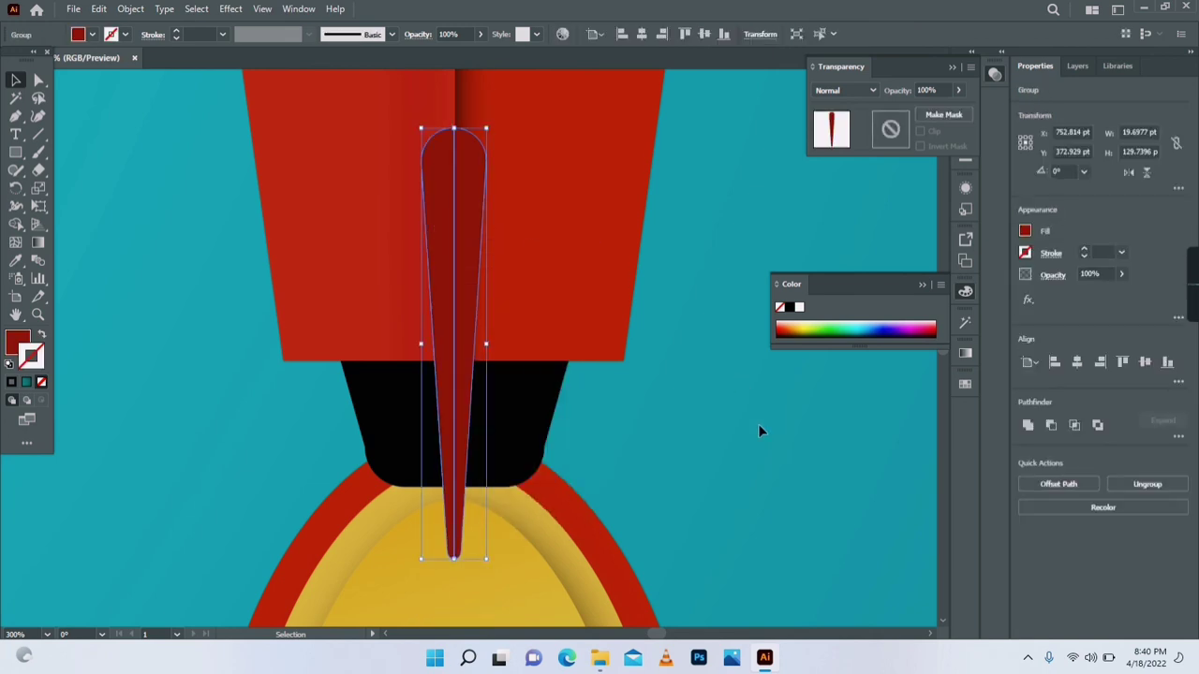
left_click(760, 426)
left_click(450, 237)
right_click(450, 237)
left_click(511, 390)
left_click(693, 403)
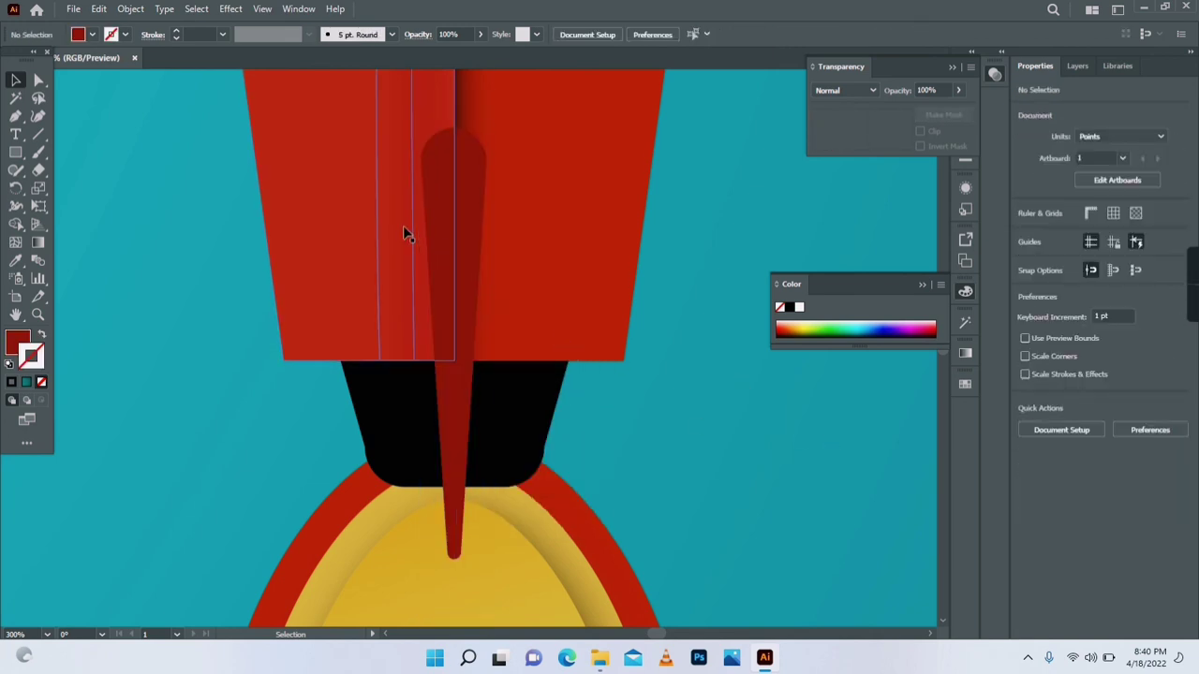
Fill the left half of the centre fin with a lighter red based on the rocket body's colour.
left_click(438, 229)
left_click(15, 261)
left_click(346, 243)
left_click(440, 224)
double_click(17, 343)
left_click(554, 271)
left_click(756, 234)
left_click(719, 459)
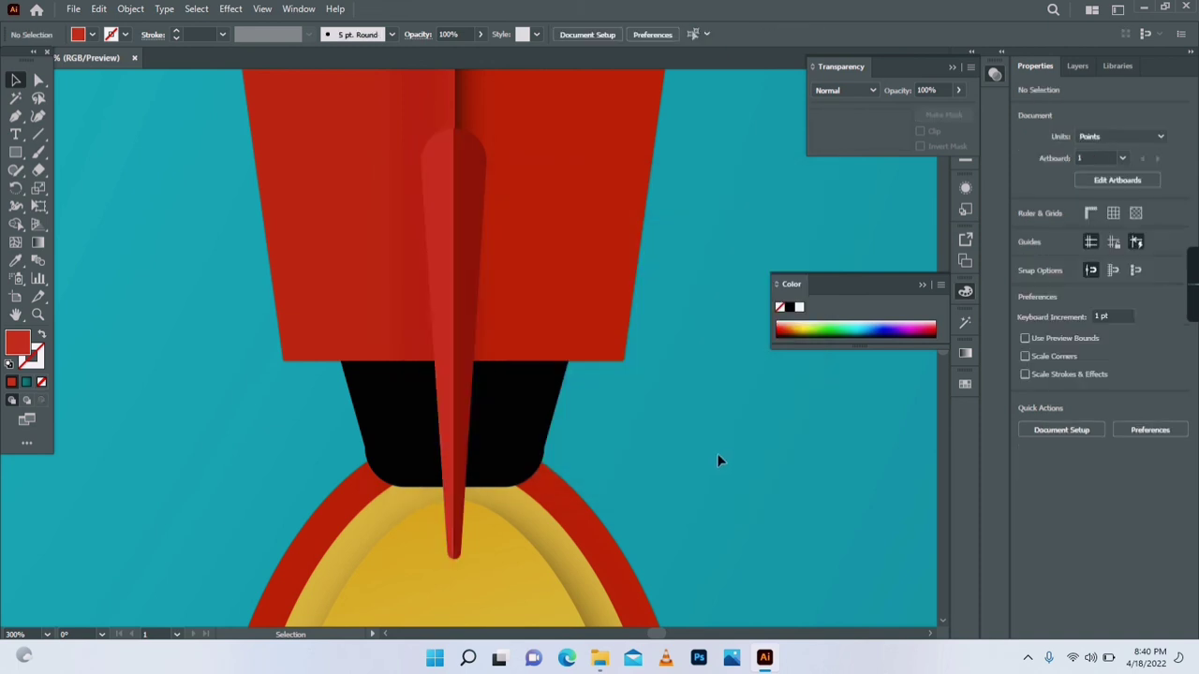
Duplicate the fin's left half, fill the copy off-white, place it behind the red half and nudge it close to the left edge.
left_click(433, 227)
left_click_drag(434, 227, 401, 228)
left_click_drag(409, 227, 434, 228)
double_click(21, 348)
left_click(409, 231)
left_click(757, 233)
right_click(450, 236)
left_click(667, 531)
left_click(422, 236)
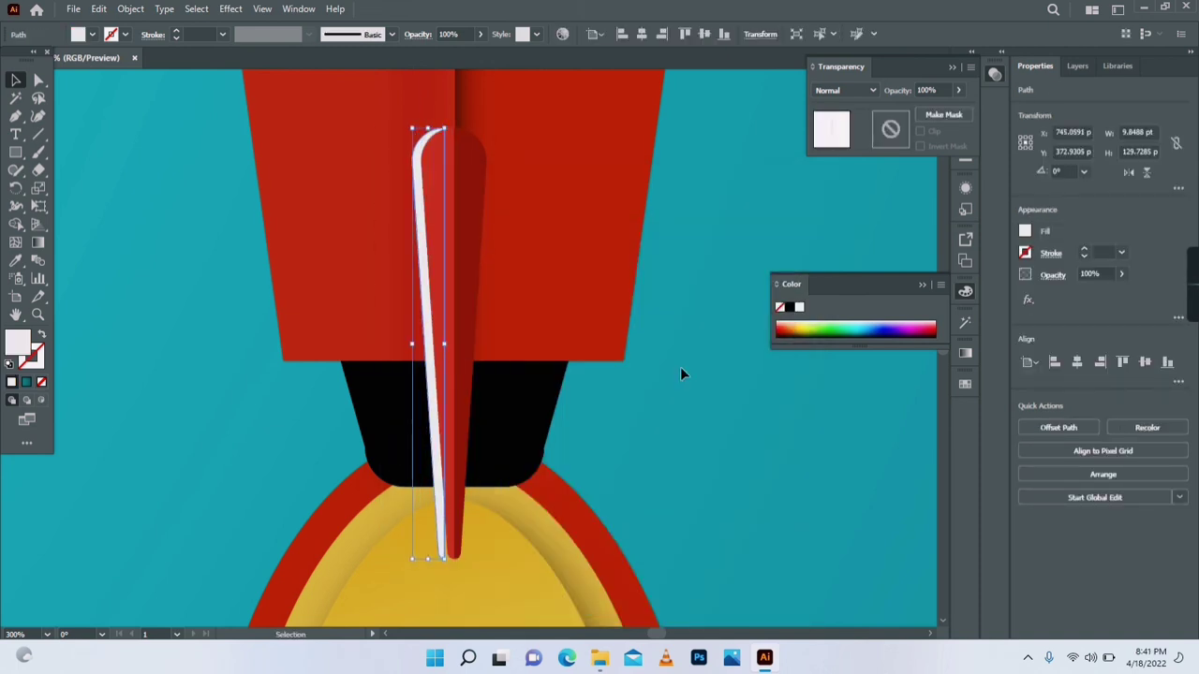
key("Right")
key("Right")
key("Up")
key("Up")
Fine-tune the off-white copy's position so only a hairline highlight shows along the centre fin's left edge.
left_click(37, 315)
left_click(468, 168)
left_click(441, 150)
left_click(441, 150)
left_click(15, 80)
left_click_drag(461, 248, 470, 262)
left_click(37, 315)
left_click(491, 421, "alt")
left_click(749, 234)
left_click(497, 231)
left_click(439, 275)
left_click(15, 79)
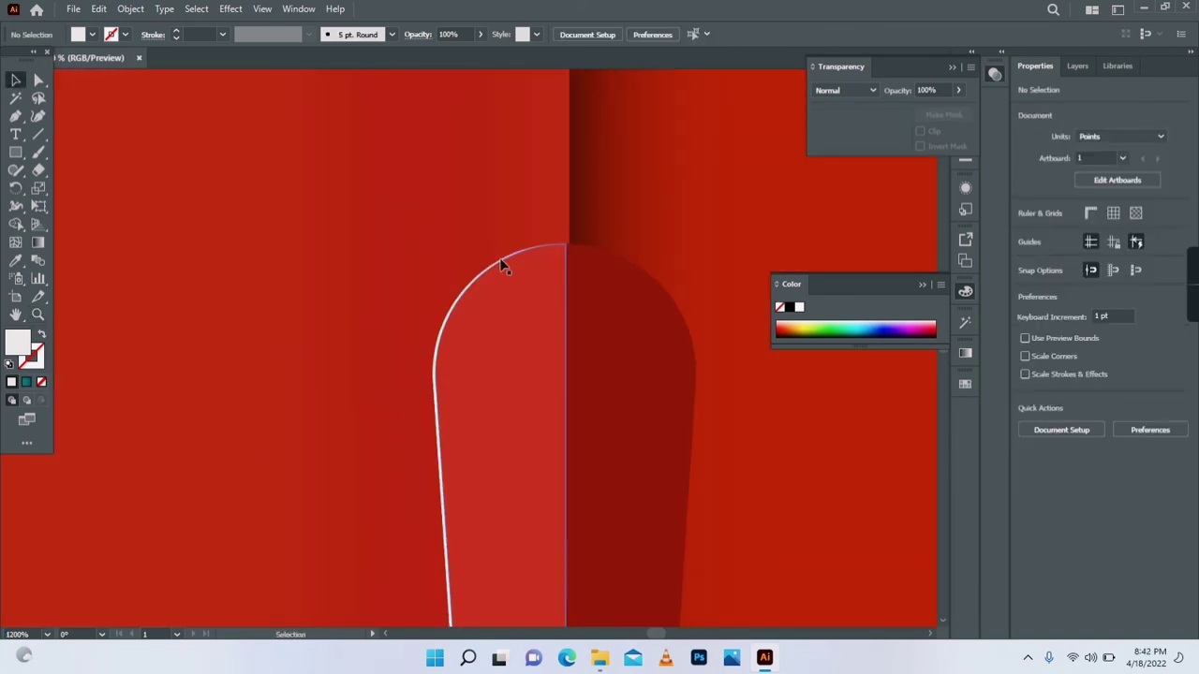
right_click(517, 232)
left_click(567, 239)
left_click_drag(434, 364, 435, 363)
left_click(37, 314)
left_click(379, 246, "alt")
left_click(378, 245, "alt")
left_click(15, 80)
left_click(199, 197)
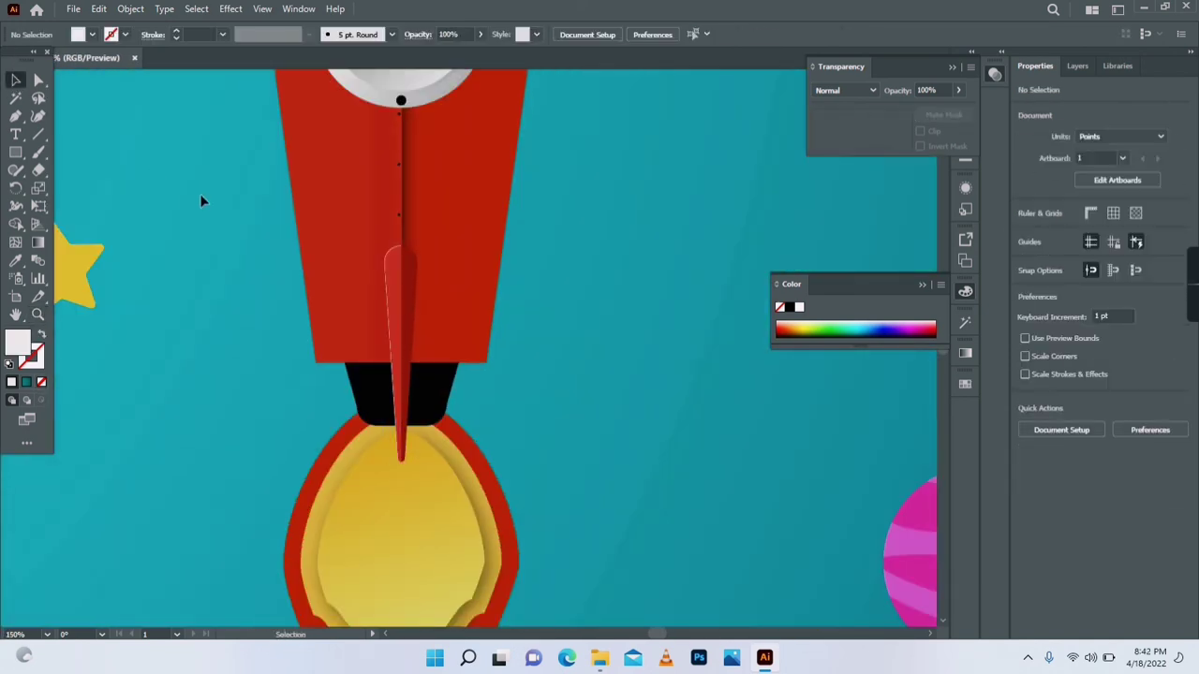
Draw a closed curved side fin about 32 × 128 pt against the rocket body's lower right edge with the Pen tool.
left_click(38, 315)
left_click(616, 377)
left_click(15, 116)
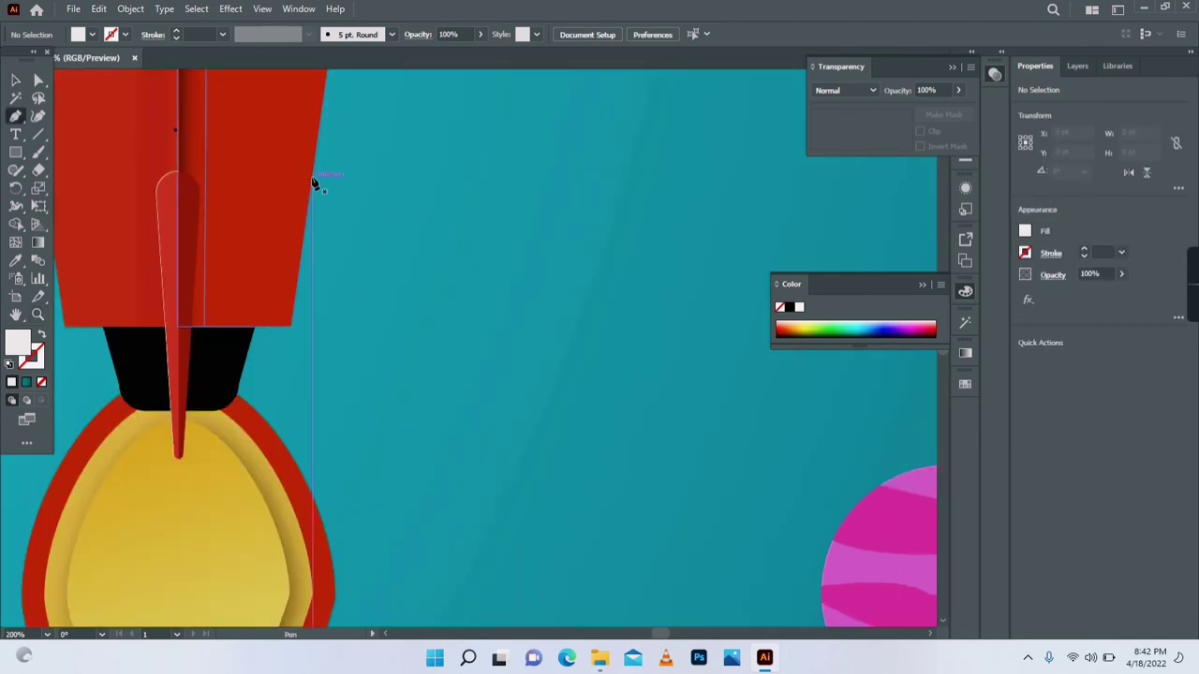
left_click(312, 176)
left_click_drag(363, 349, 348, 459)
left_click_drag(347, 457, 301, 401)
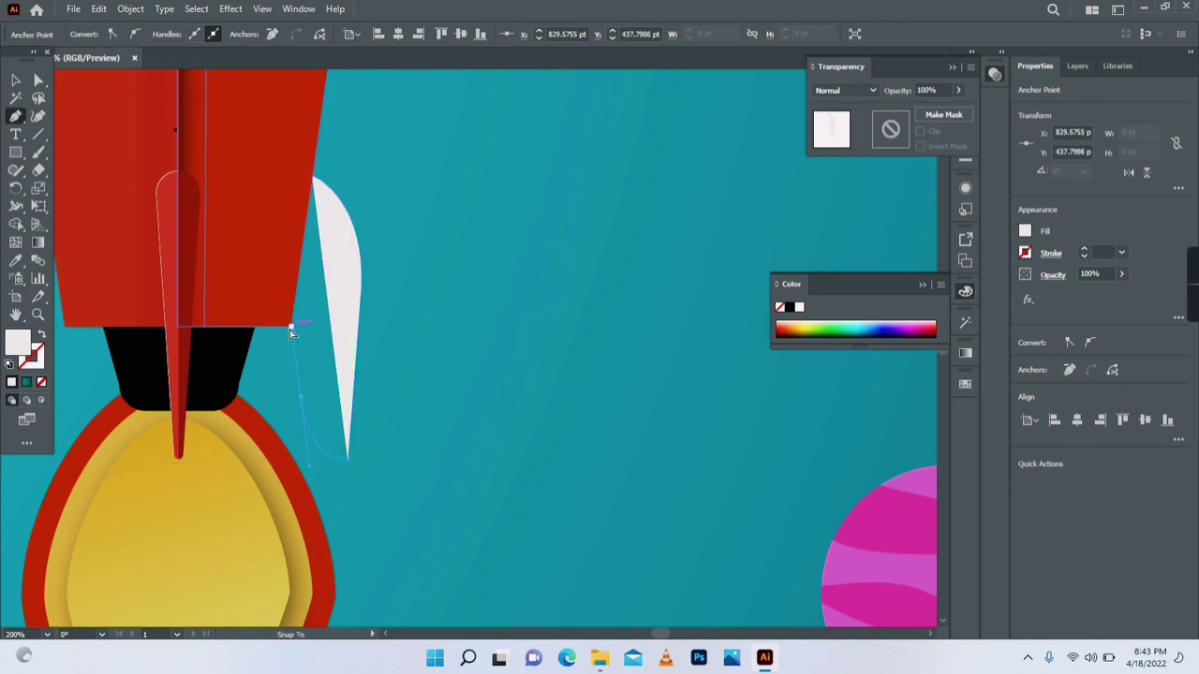
left_click_drag(292, 320, 303, 401)
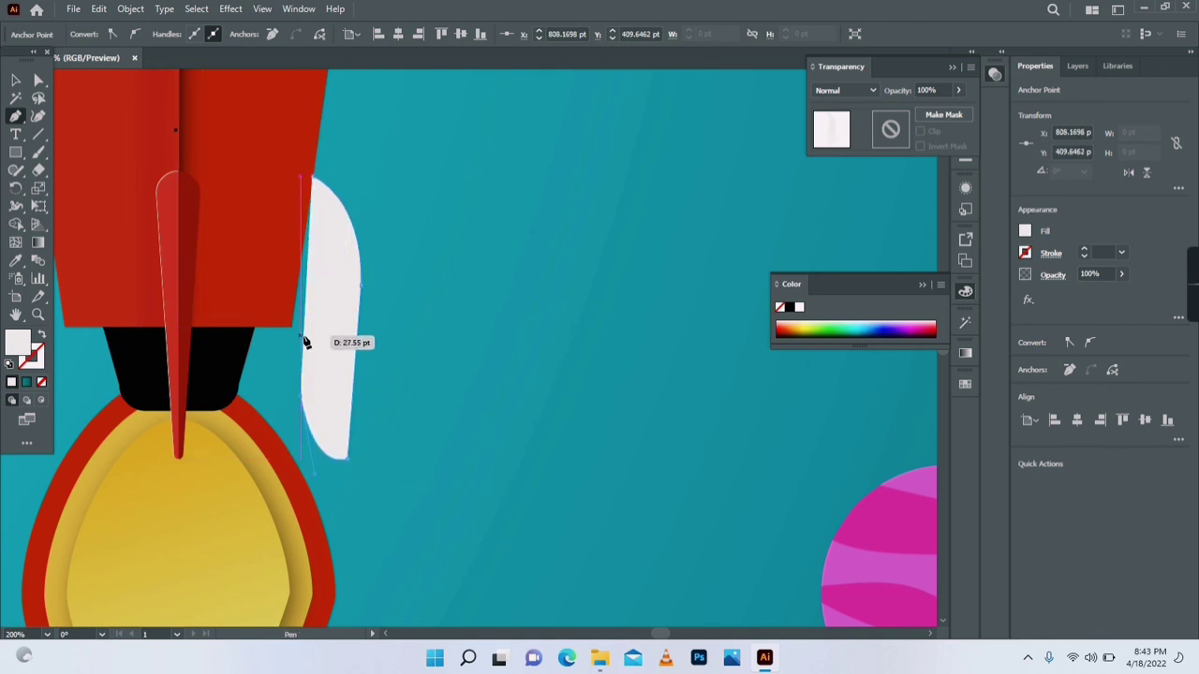
left_click(301, 337)
left_click_drag(291, 327, 281, 321)
left_click(311, 176)
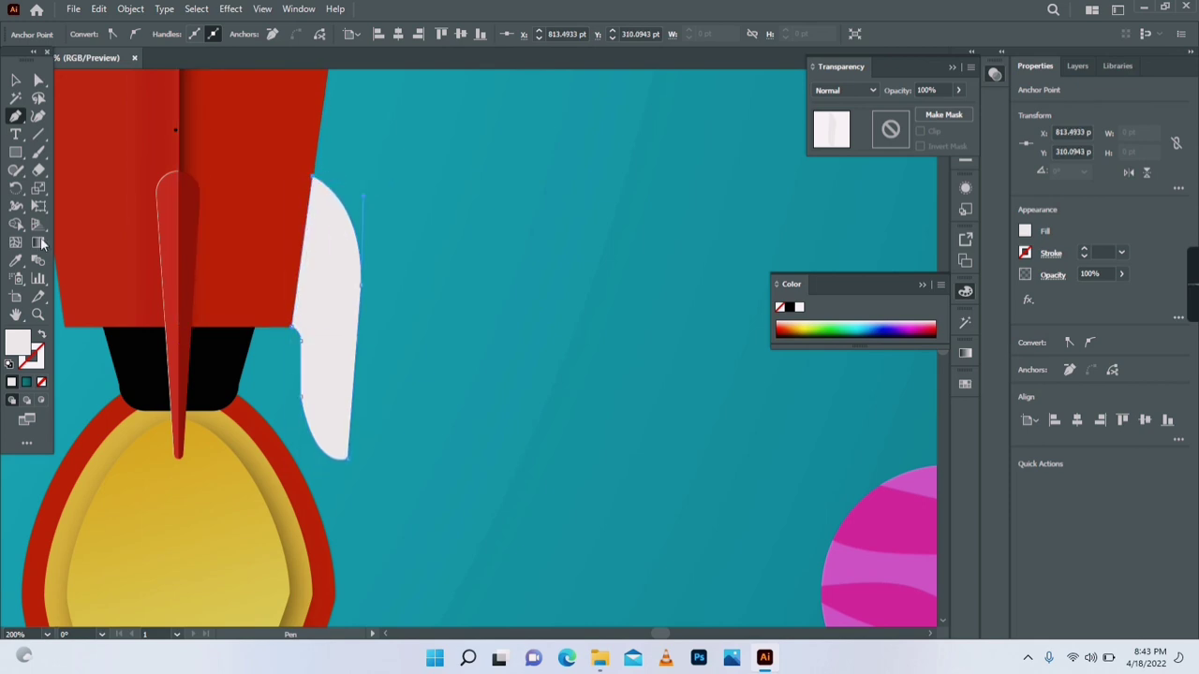
left_click(466, 280)
Fill the right side fin with the red sampled from the rocket body.
left_click(15, 80)
left_click(319, 299)
left_click(37, 314)
left_click(367, 379)
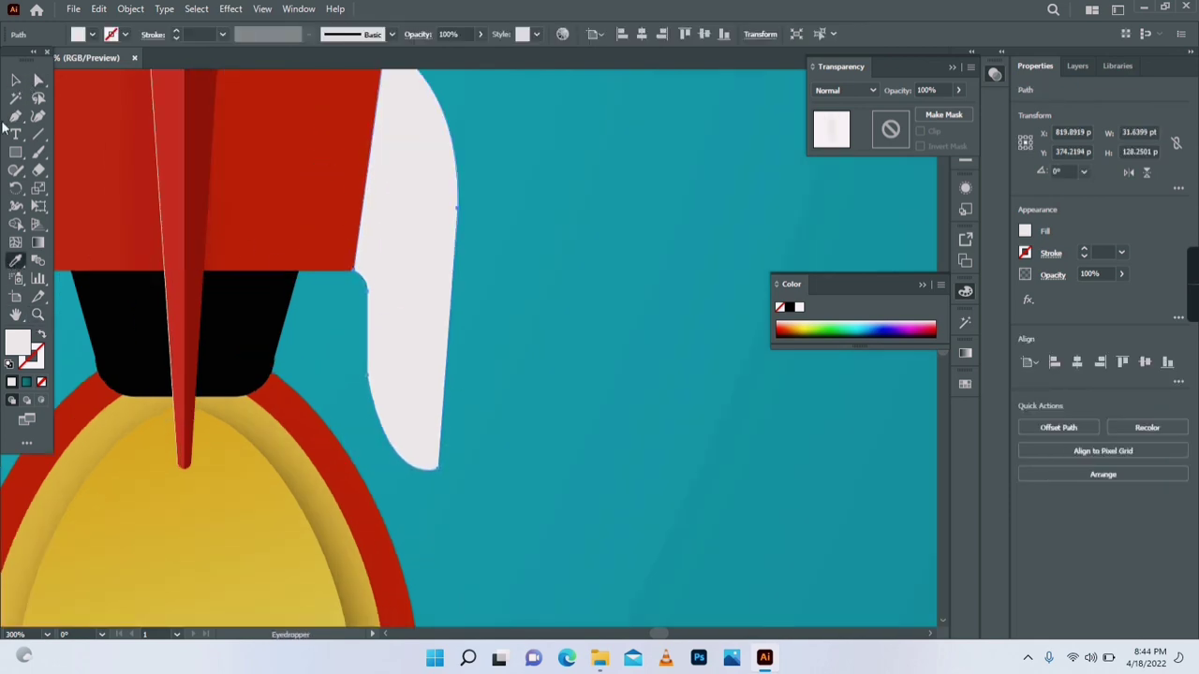
left_click(294, 163)
left_click(15, 81)
left_click(538, 319)
Draw a thin closed strip along the joint between the rocket body and the right side fin, and fill it black.
left_click(297, 175)
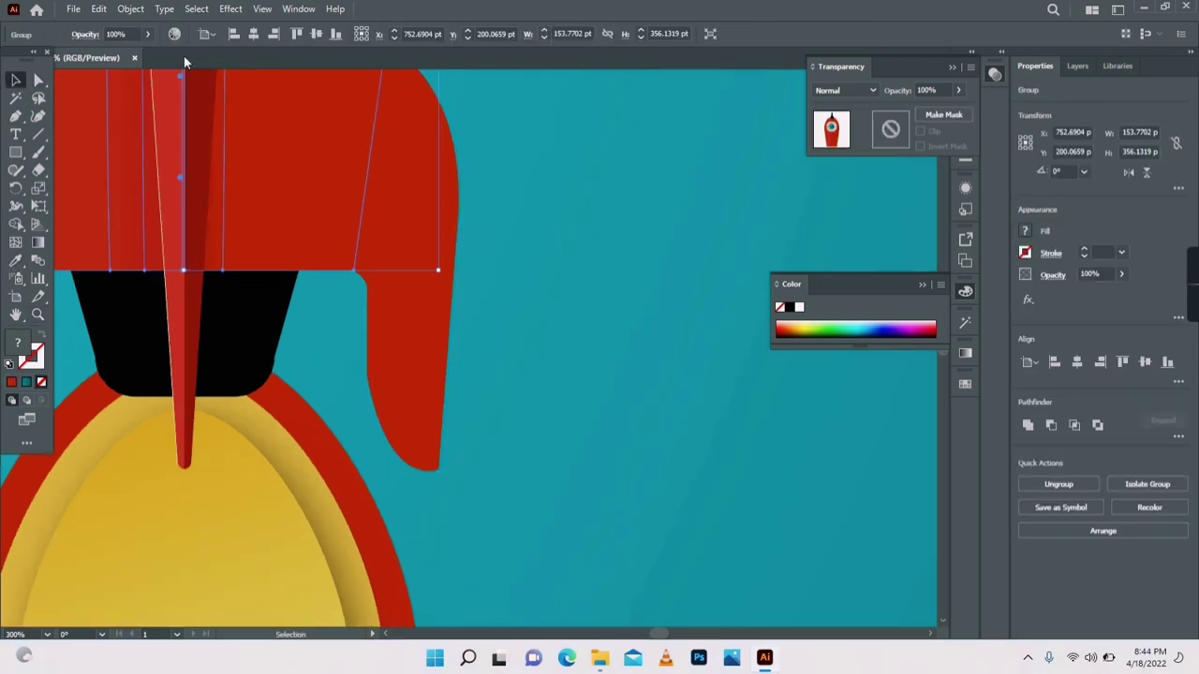
left_click(343, 213)
left_click_drag(343, 213, 295, 363)
left_click(15, 116)
left_click(335, 196)
left_click(304, 421)
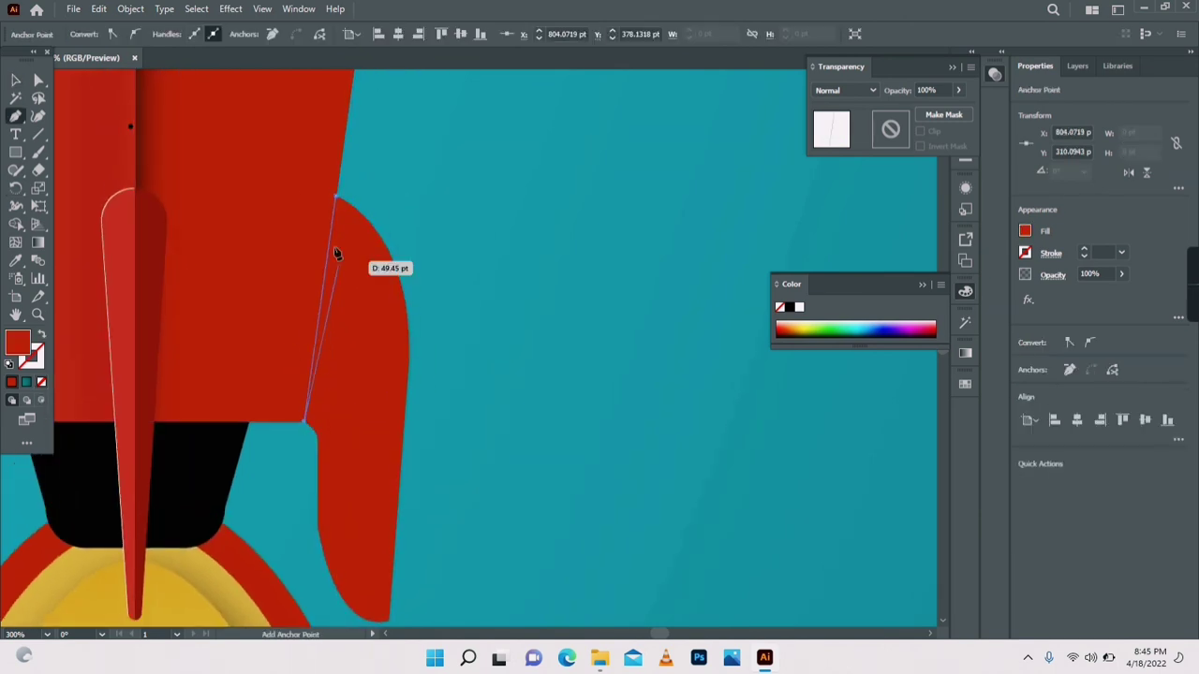
left_click(315, 430)
left_click(351, 205)
left_click(335, 195)
double_click(17, 342)
left_click(406, 420)
left_click(756, 234)
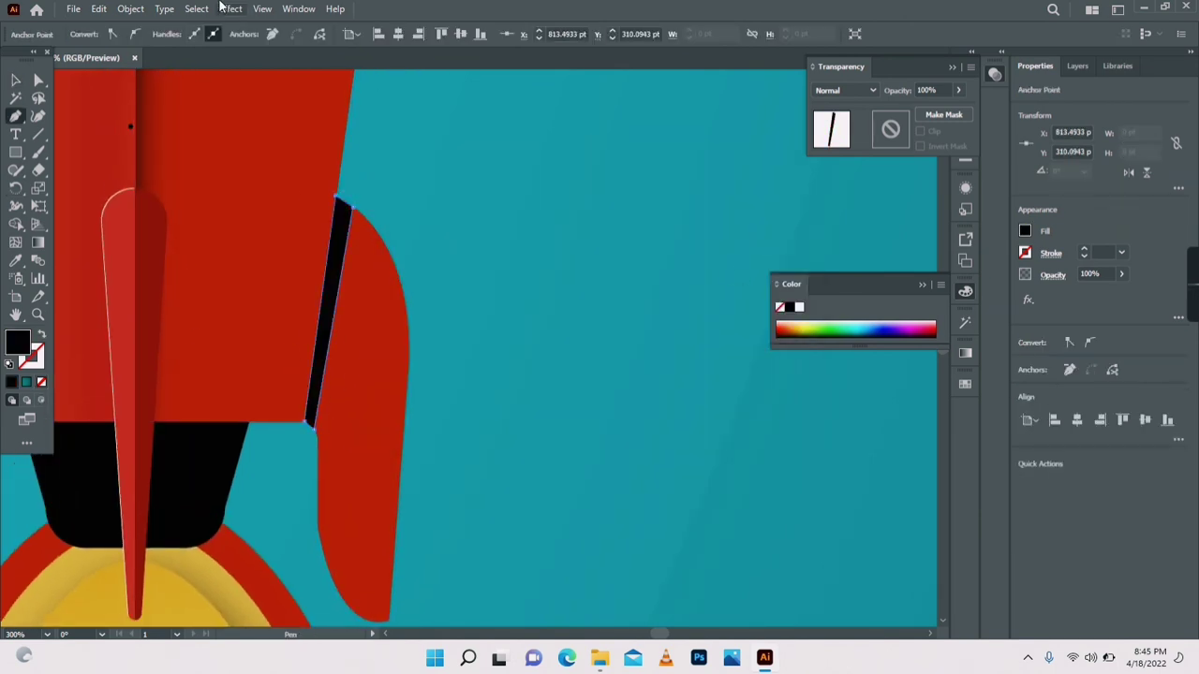
Apply a Gaussian Blur effect with a small radius to the black strip to soften it into a shadow.
left_click(227, 11)
mouse_move(281, 261)
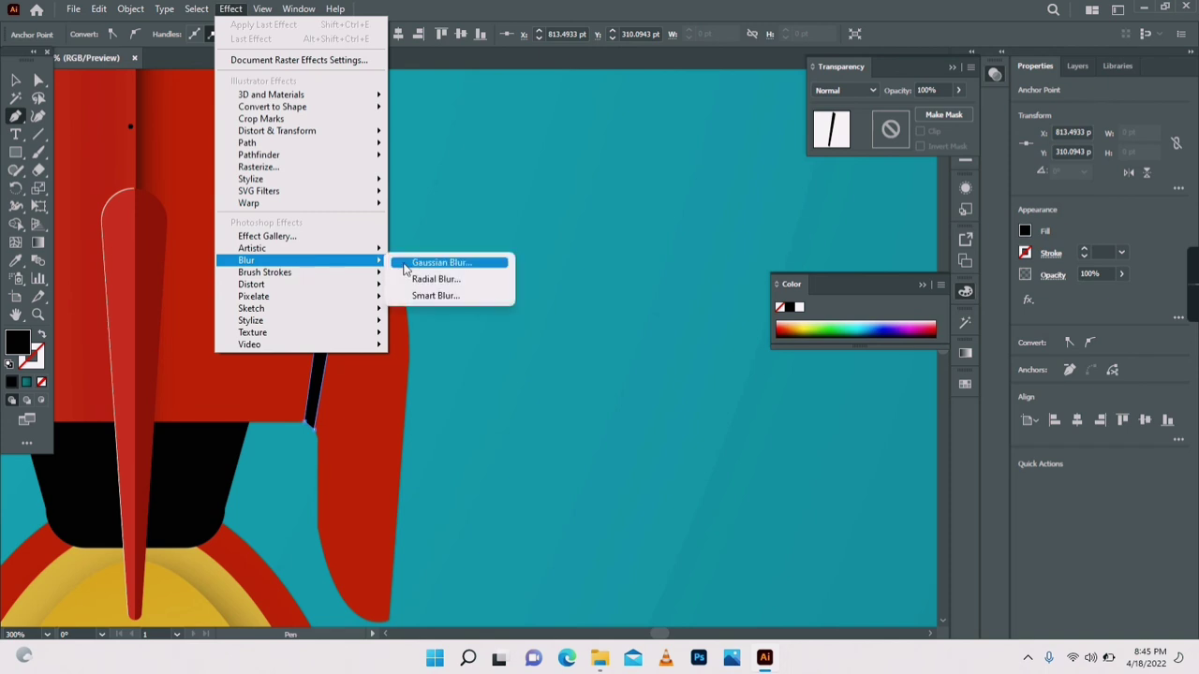
left_click(433, 261)
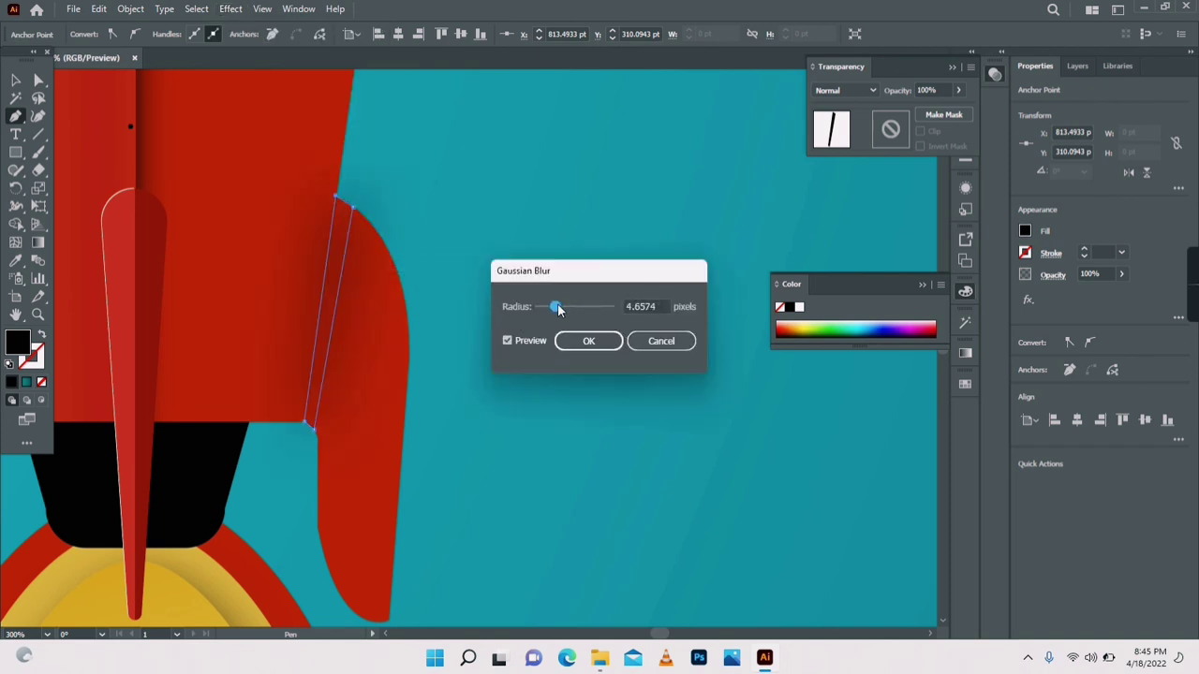
left_click_drag(558, 305, 562, 307)
left_click(589, 341)
left_click(15, 80)
left_click(468, 224)
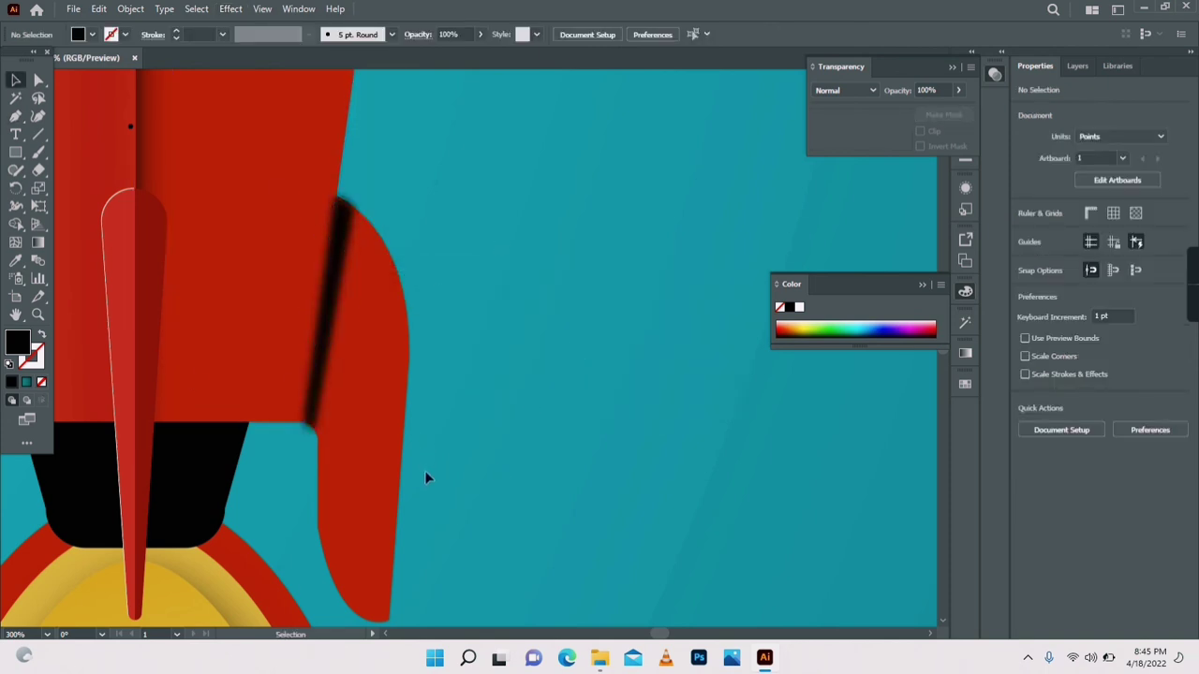
Rearrange the blurred strip's stacking order, sending it back behind the rocket body and side fin.
right_click(15, 171)
left_click(84, 207)
left_click(15, 79)
left_click(366, 393)
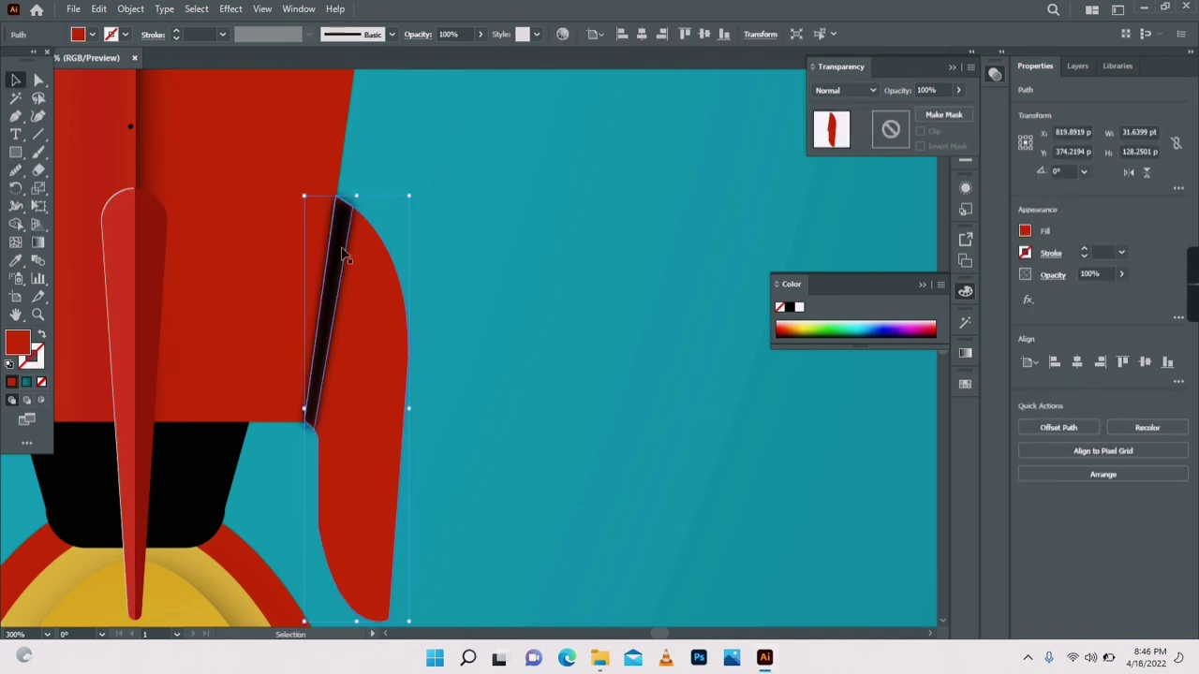
right_click(343, 254)
mouse_move(413, 554)
left_click(552, 585)
right_click(340, 246)
left_click(544, 602)
right_click(341, 226)
left_click(544, 550)
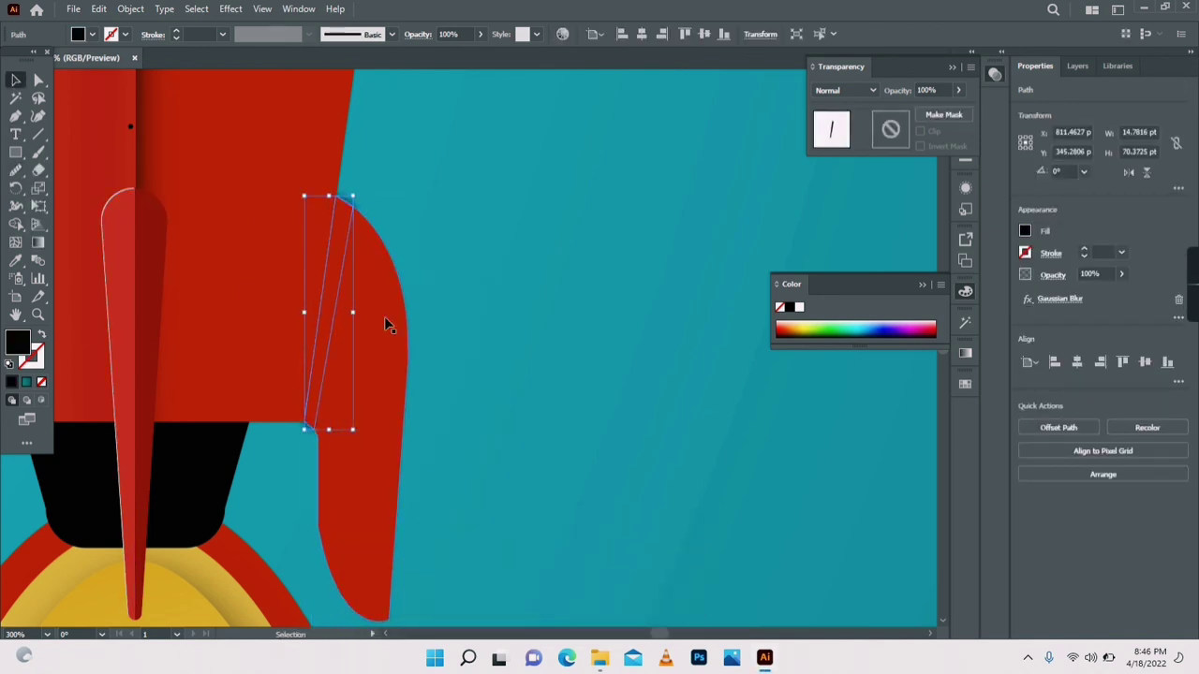
Rearrange the right side fin's stacking order so it sits beneath the blurred shadow strip and behind the rocket body.
left_click(384, 319)
right_click(384, 319)
left_click(581, 595)
right_click(371, 319)
left_click(574, 612)
right_click(373, 319)
left_click(573, 579)
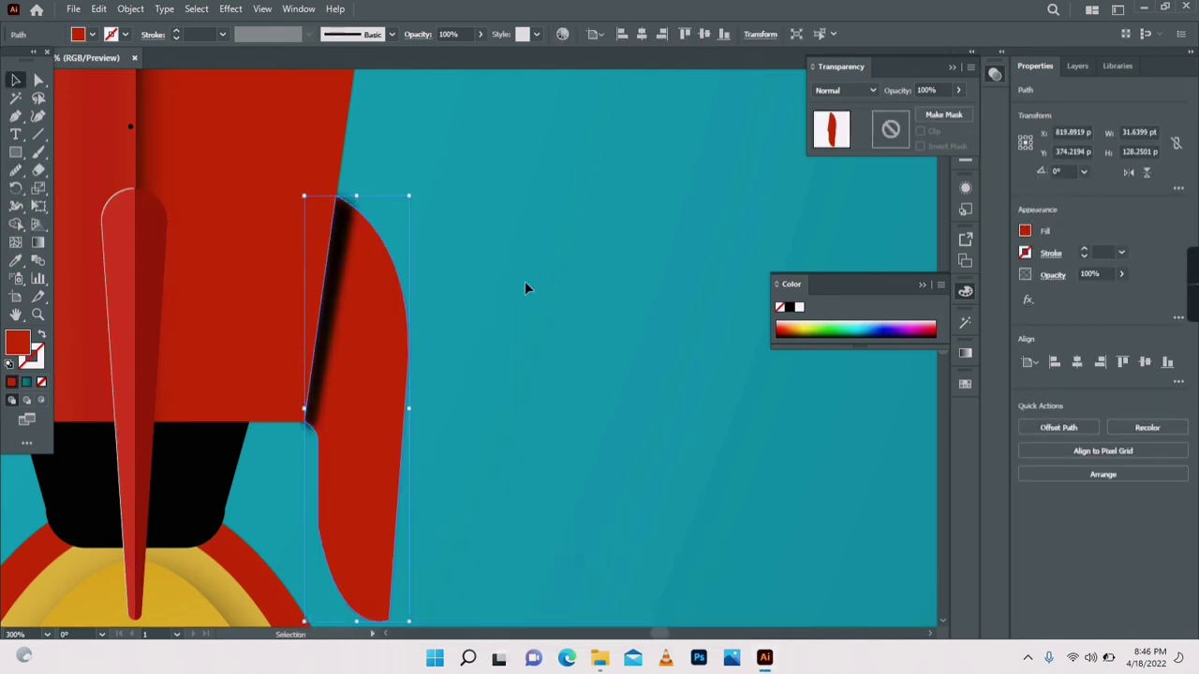
Lower the opacity of the blurred black shadow strip on the right side fin.
left_click(526, 285)
left_click(337, 277)
left_click(925, 91)
scroll(925, 91, "down", 5)
left_click(580, 279)
Smooth the outline of the right side fin and make a duplicate of the fin.
left_click(375, 318)
left_click(15, 171)
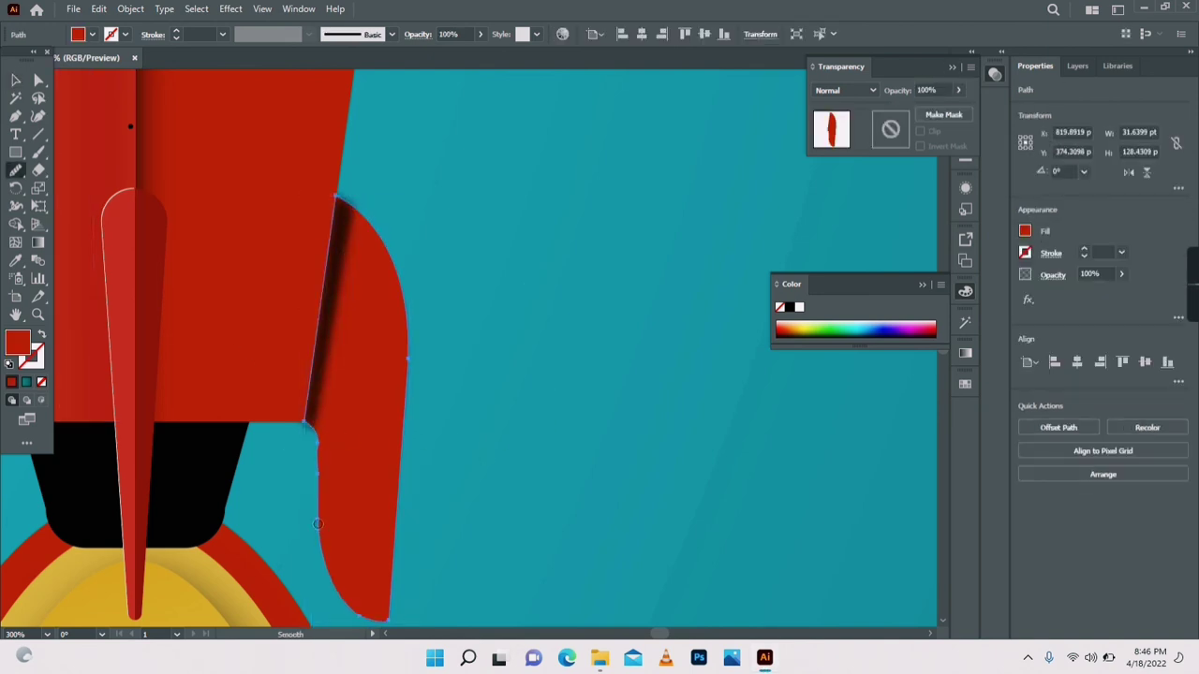
mouse_move(371, 399)
left_mouse_down()
mouse_move(380, 417)
mouse_move(374, 403)
left_mouse_up()
Fill the duplicate fin with near-white, send it behind the red fin and offset it slightly to form a thin highlight along the inner edge.
double_click(20, 345)
left_click(398, 214)
left_click(772, 201)
right_click(372, 425)
mouse_move(445, 351)
left_click(576, 382)
left_click_drag(404, 441, 396, 437)
left_click(500, 493)
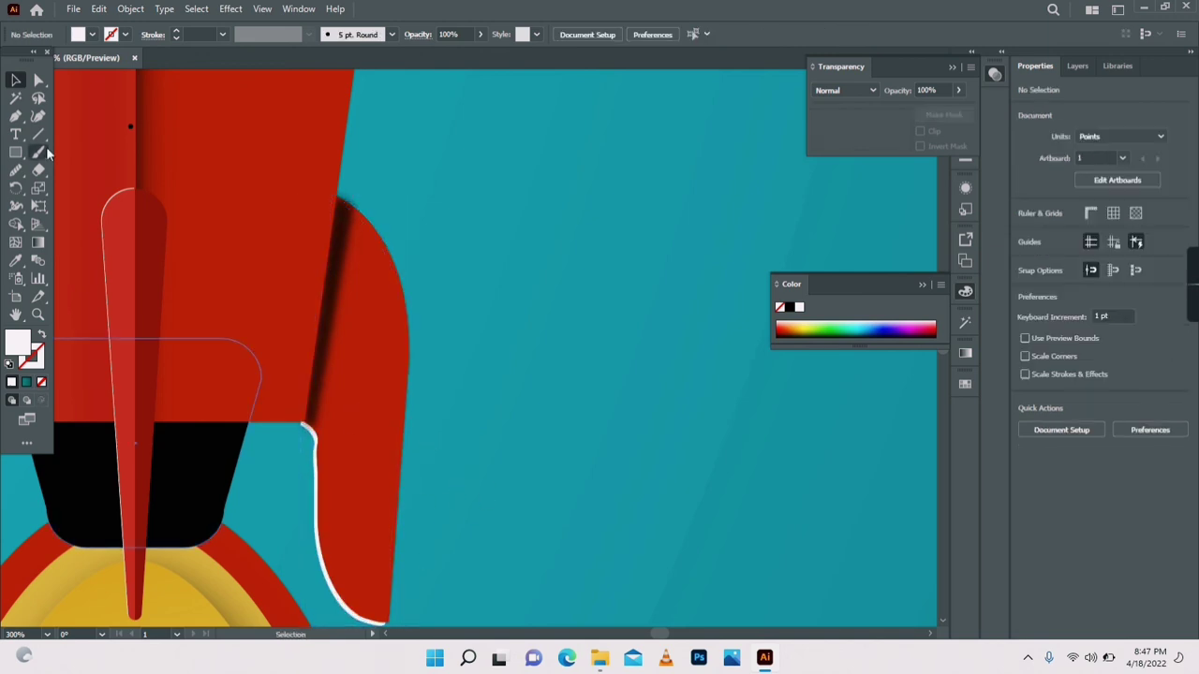
Select the right fin with its shadow and white edge, reflect a copy horizontally, and place it against the left side of the rocket body.
left_click(39, 315)
left_click(470, 384, "alt")
left_click(457, 410, "alt")
left_click(15, 80)
left_click(434, 266)
left_click(404, 273, "shift")
left_click(400, 370, "shift")
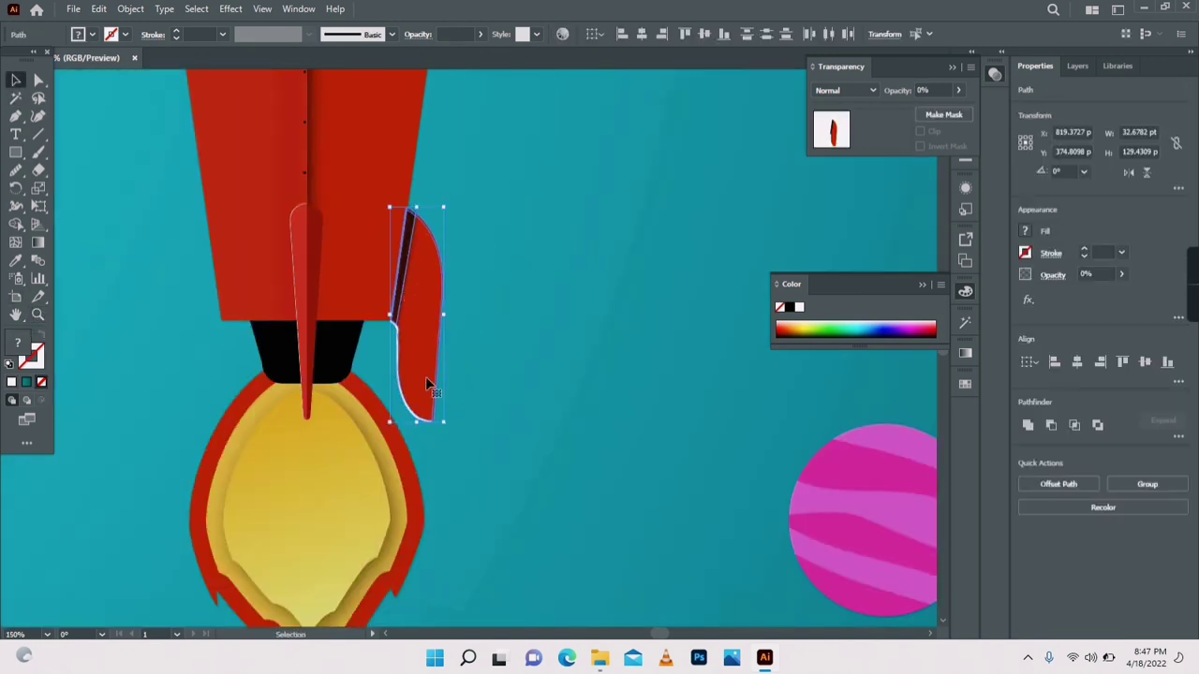
right_click(422, 294)
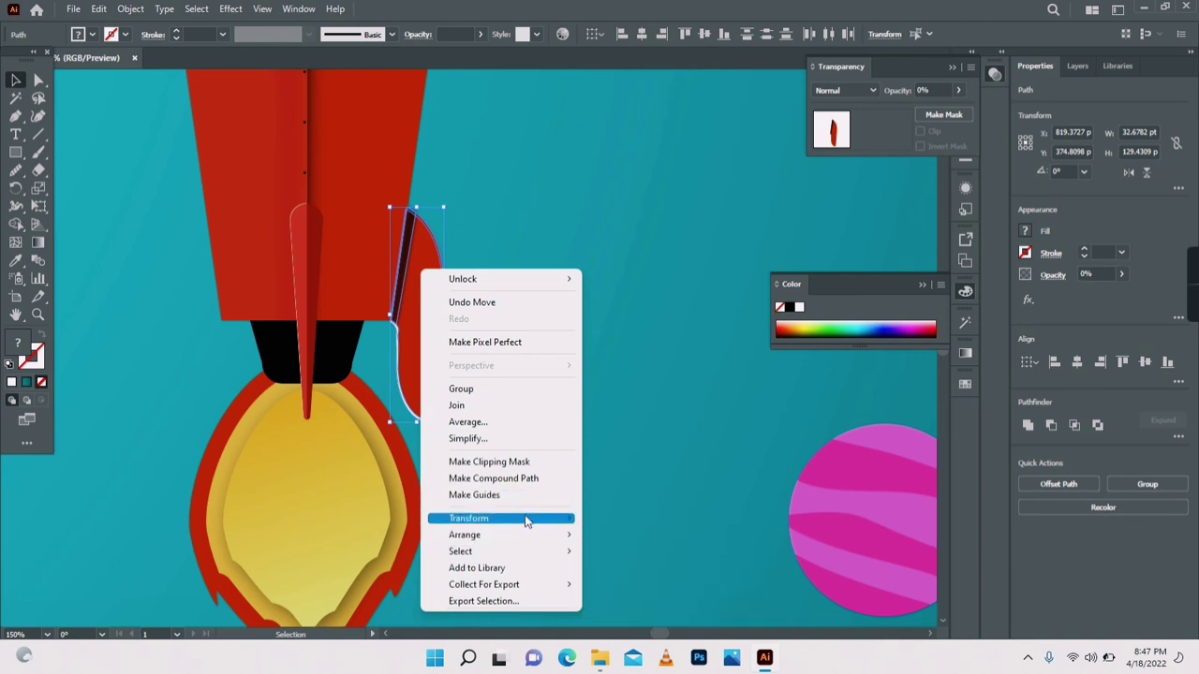
mouse_move(526, 522)
left_click(636, 581)
left_click(521, 423)
left_click_drag(436, 342, 204, 321)
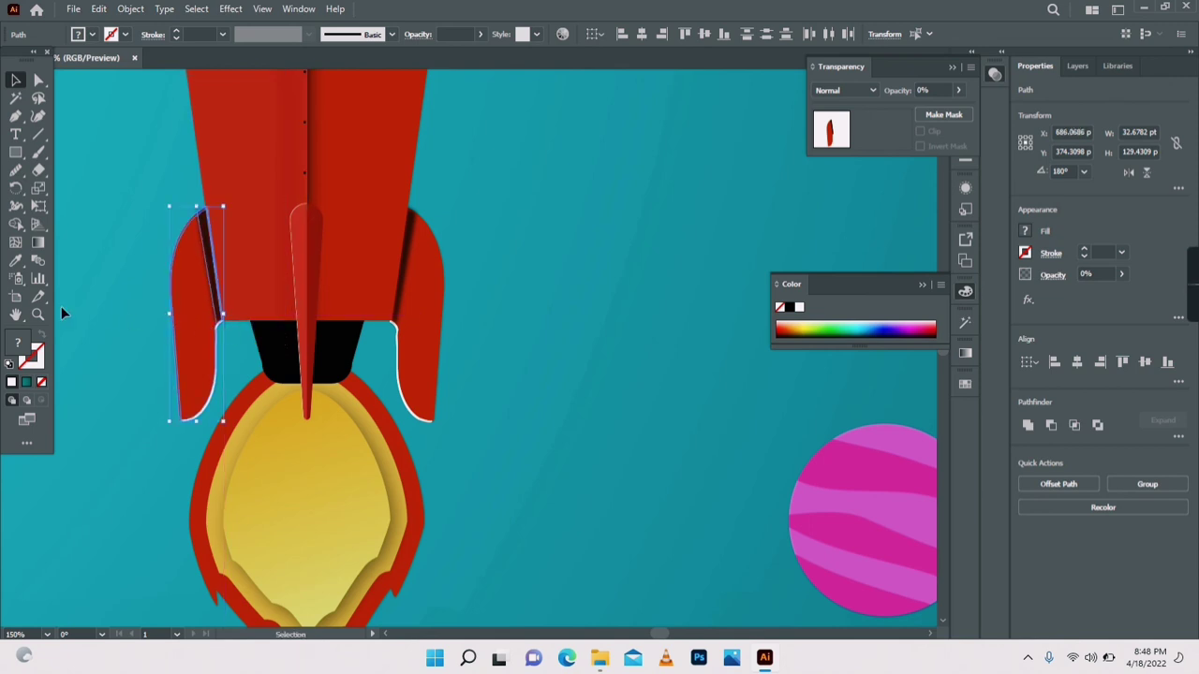
Examine the joint of the mirrored left fin up close and review the whole illustration with nothing selected.
left_click(265, 328)
left_click(455, 340)
left_click(468, 347)
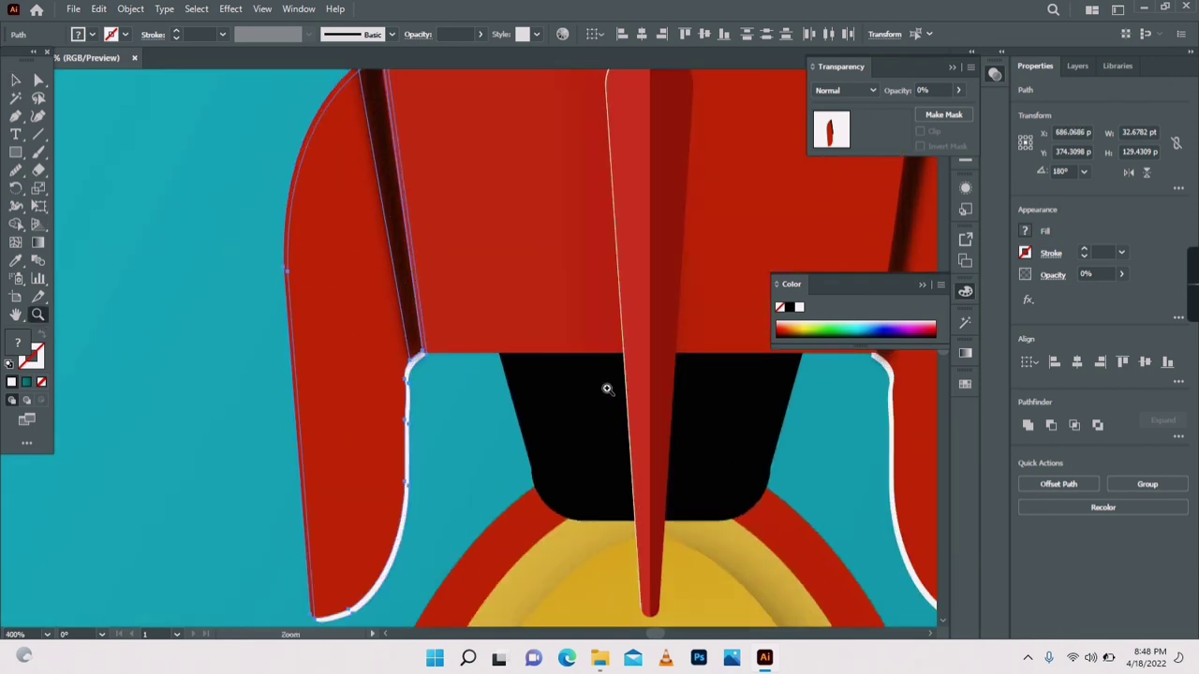
left_click(457, 346, "alt")
left_click(457, 346, "alt")
left_click(436, 311, "alt")
left_click(436, 311, "alt")
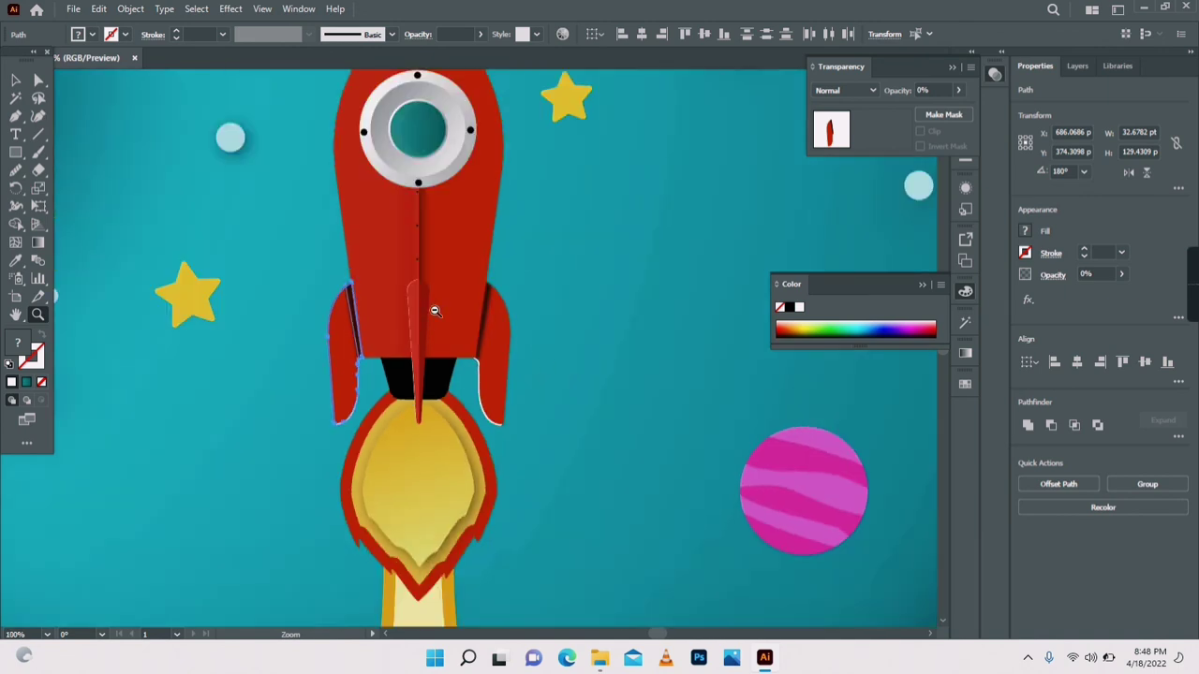
left_click(615, 280)
left_click_drag(577, 248, 574, 290)
left_click(39, 315)
left_click(556, 308, "alt")
left_click(526, 343, "alt")
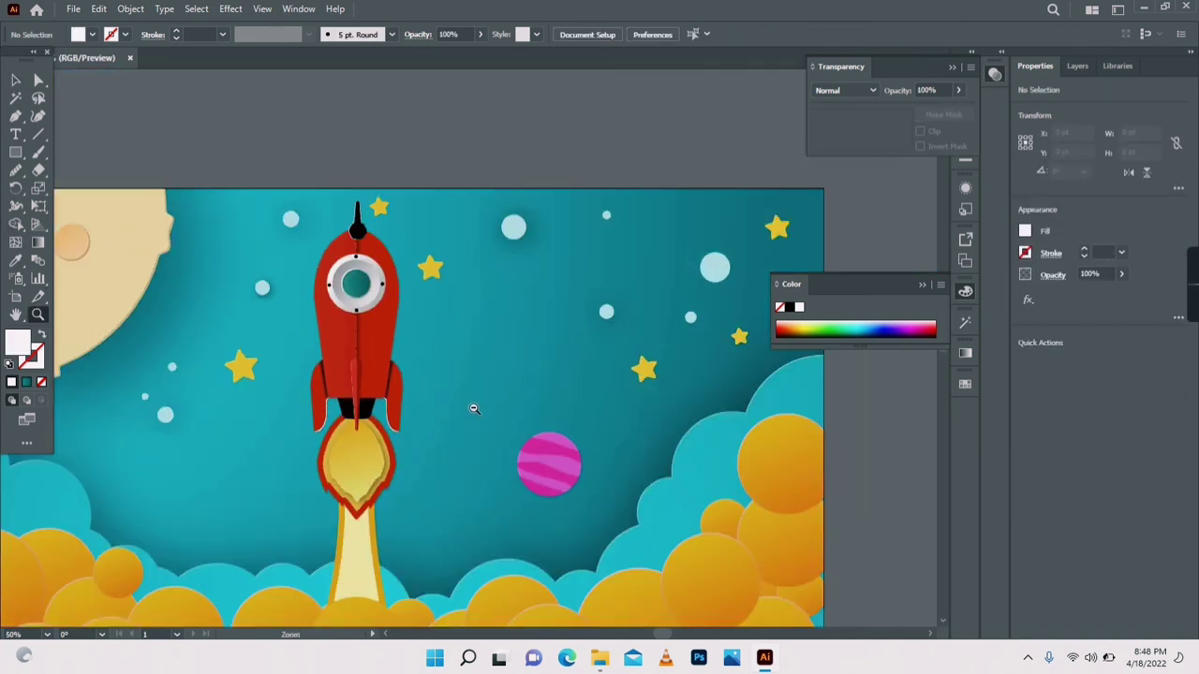
left_click(473, 409, "alt")
left_click_drag(445, 365, 464, 394)
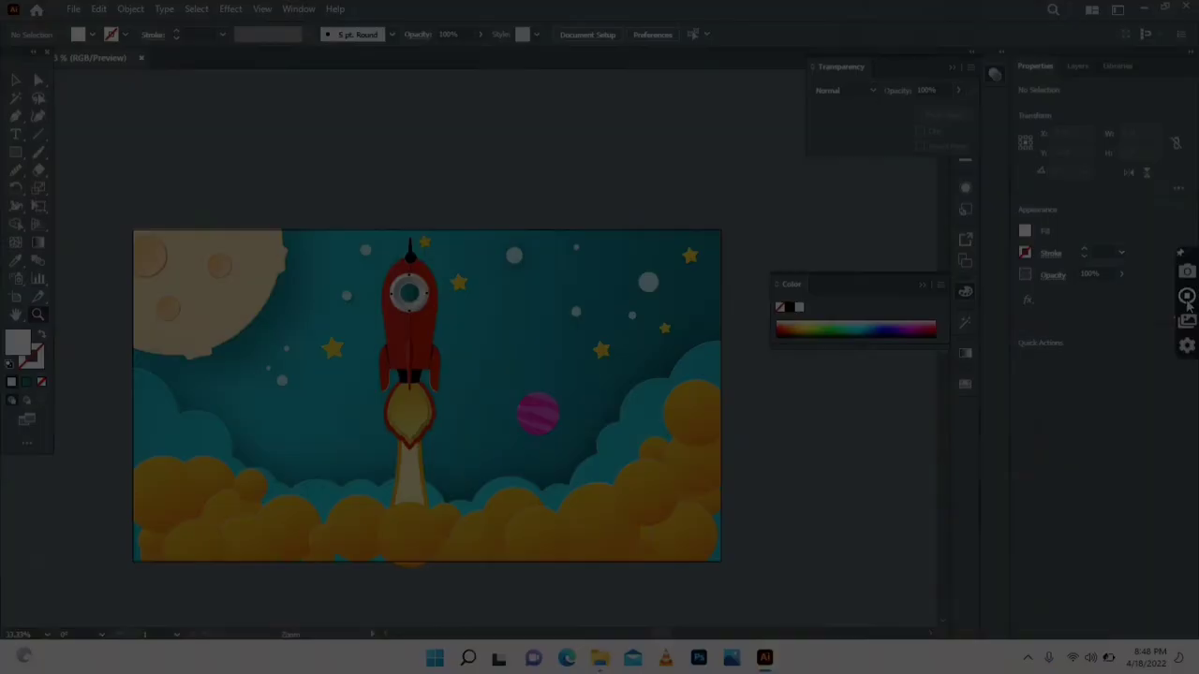